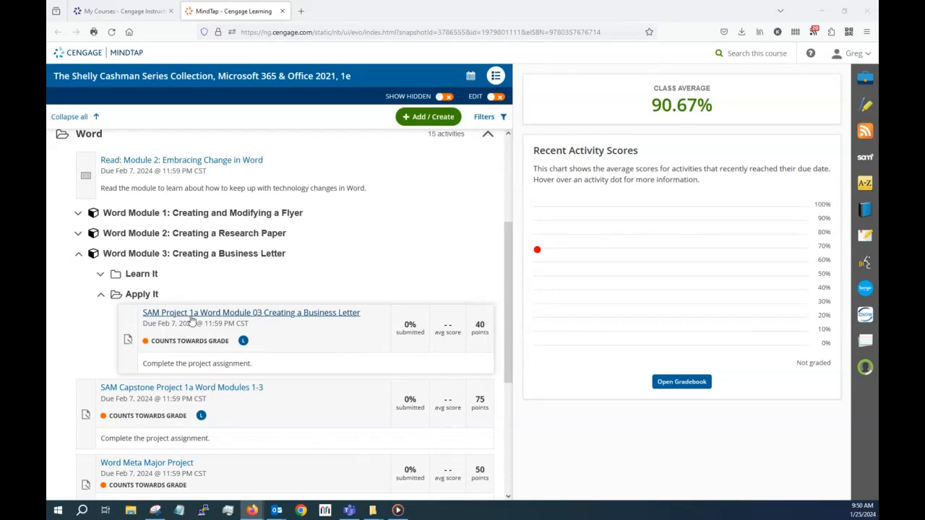
Start the SAM Project 1a Word Module 03 Creating a Business Letter assignment and download all of its files
{"action": "left_click", "coordinate": [329, 316]}
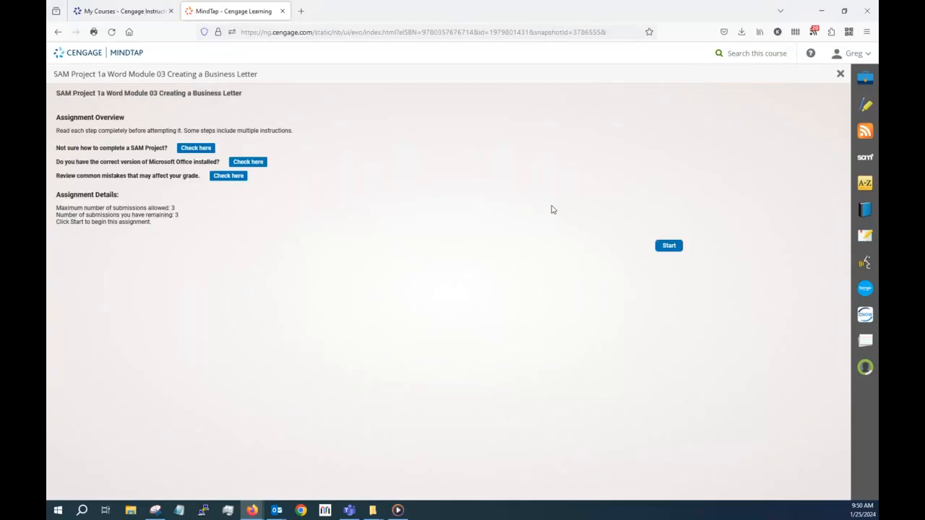
{"action": "left_click", "coordinate": [668, 245]}
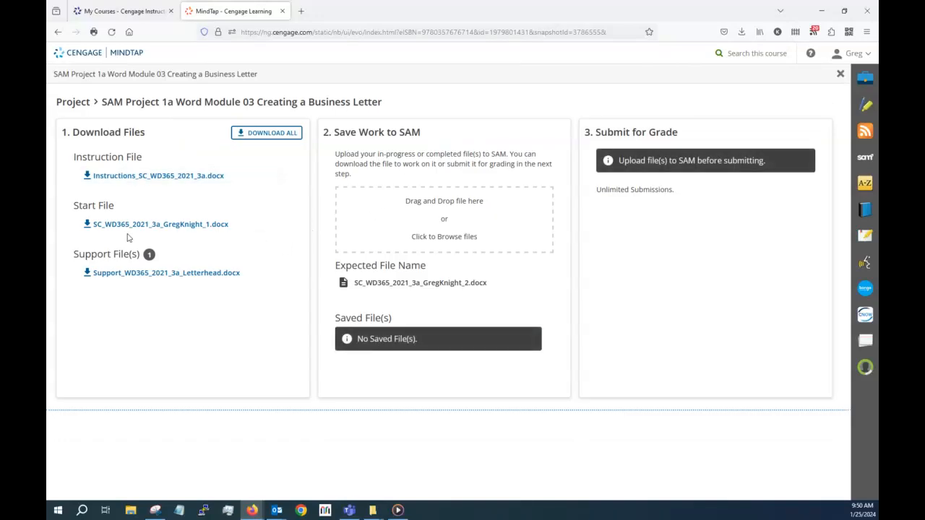
{"action": "left_click", "coordinate": [272, 141]}
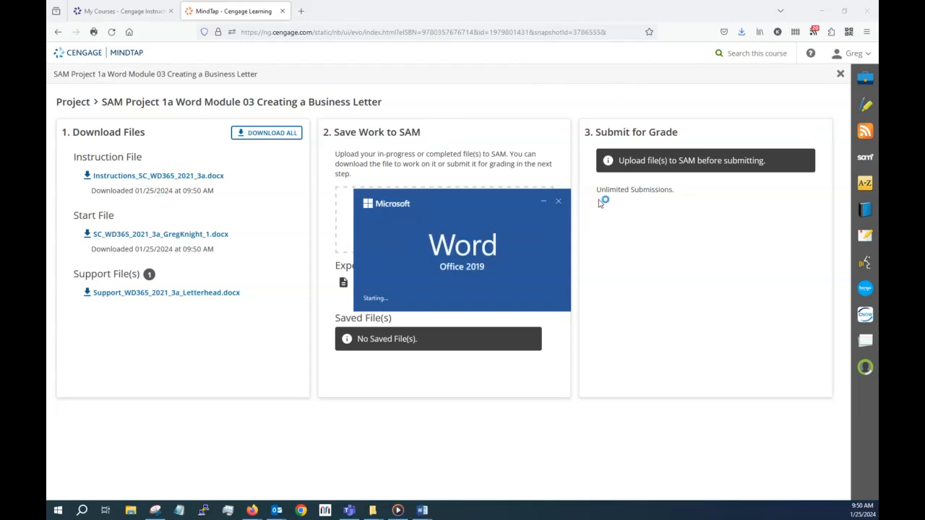
{"action": "left_click", "coordinate": [562, 203]}
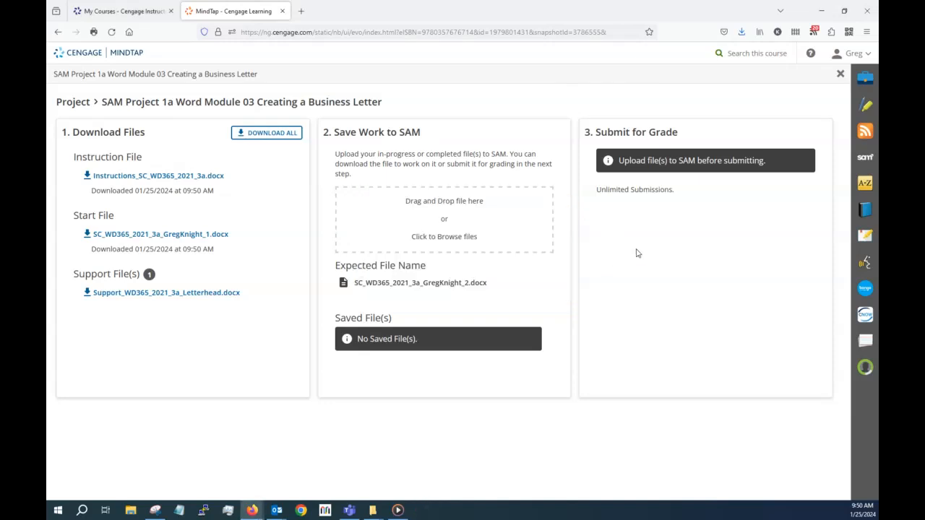
Locate the downloaded project files in the Downloads folder through the browser's download list, and close the folder after viewing it
{"action": "left_click", "coordinate": [741, 33]}
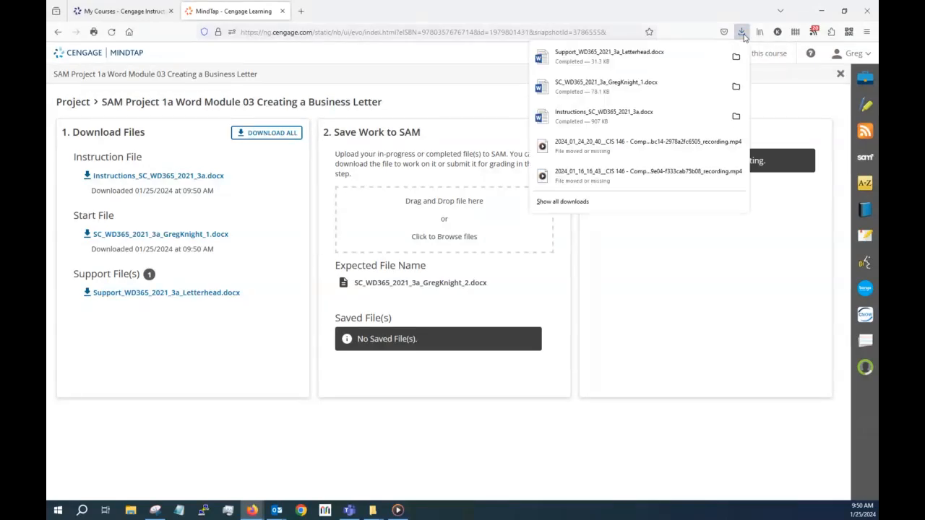
{"action": "left_click", "coordinate": [737, 58]}
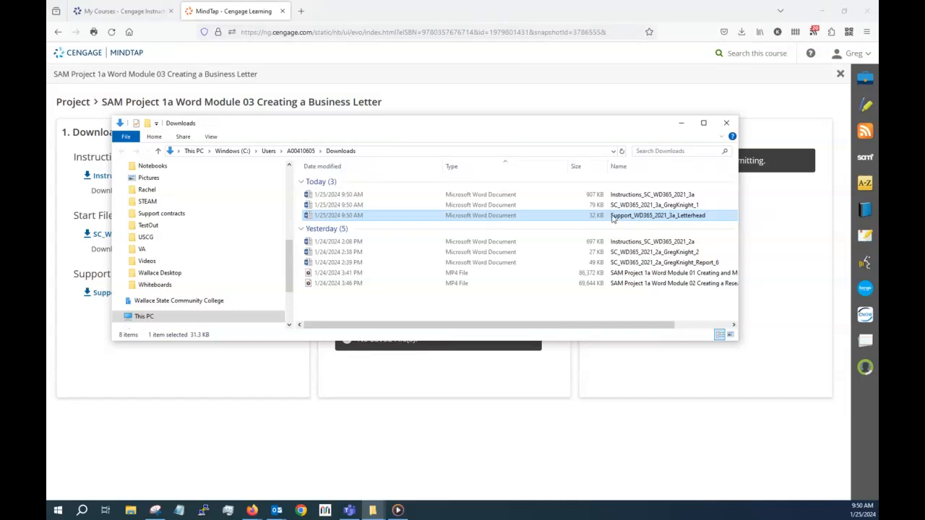
{"action": "left_click", "coordinate": [114, 380]}
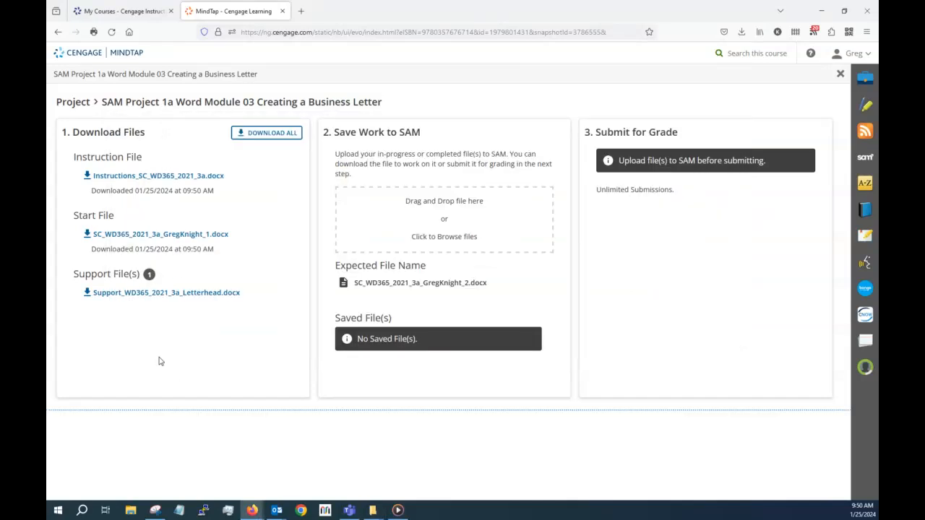
{"action": "key", "text": "alt+Tab"}
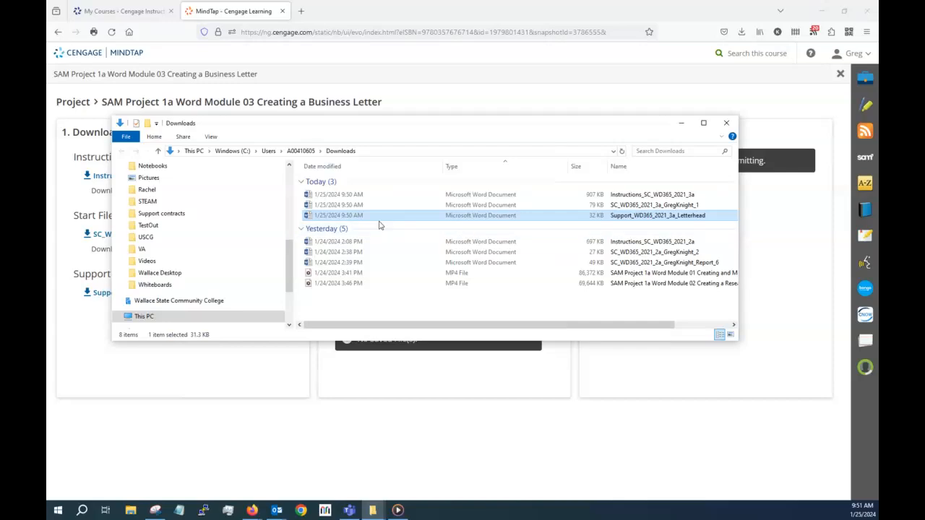
{"action": "scroll", "coordinate": [198, 198], "scroll_direction": "up", "scroll_amount": 8}
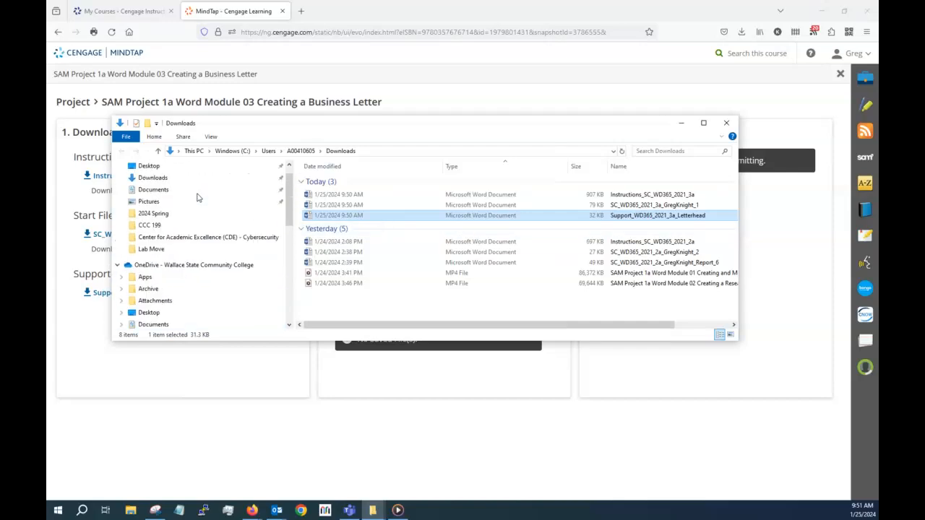
{"action": "scroll", "coordinate": [197, 197], "scroll_direction": "up", "scroll_amount": 1}
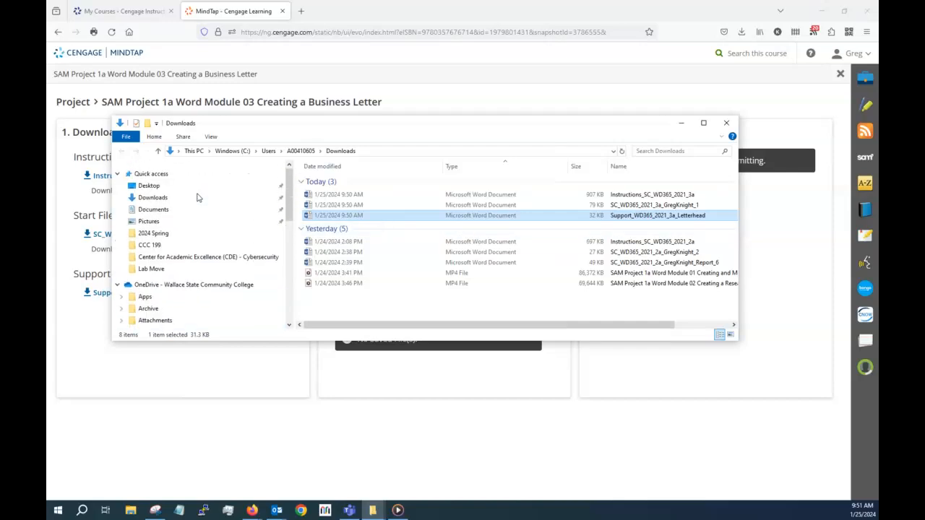
{"action": "left_click", "coordinate": [152, 197]}
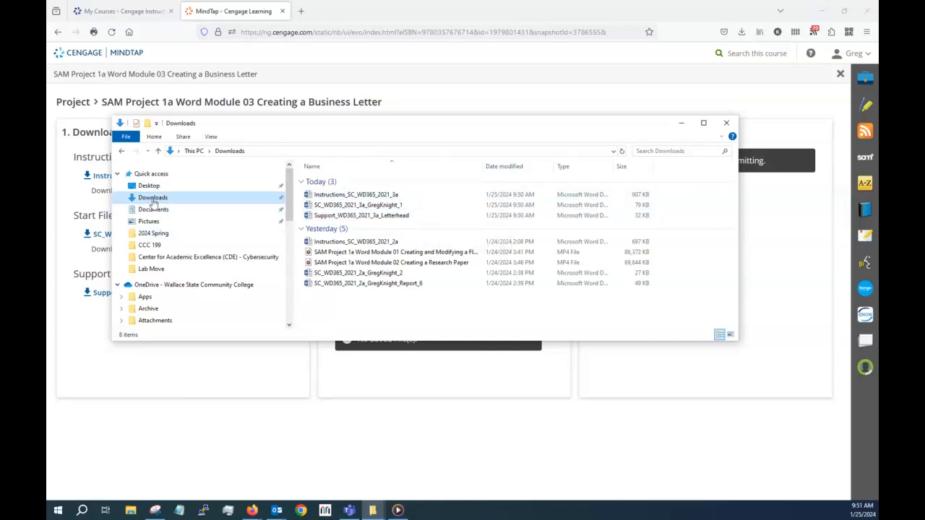
{"action": "left_click", "coordinate": [726, 123]}
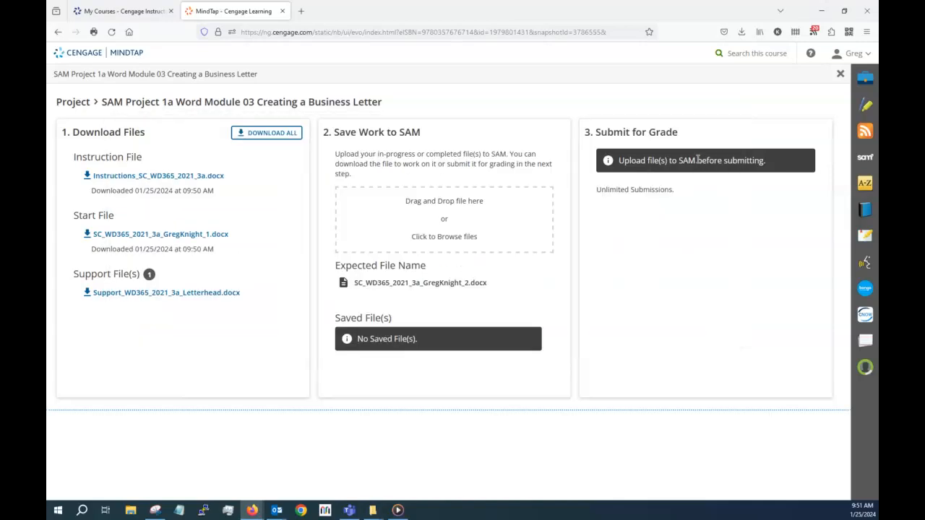
Minimize the browser and show the Downloads folder in a new File Explorer window on the desktop
{"action": "left_click", "coordinate": [822, 10]}
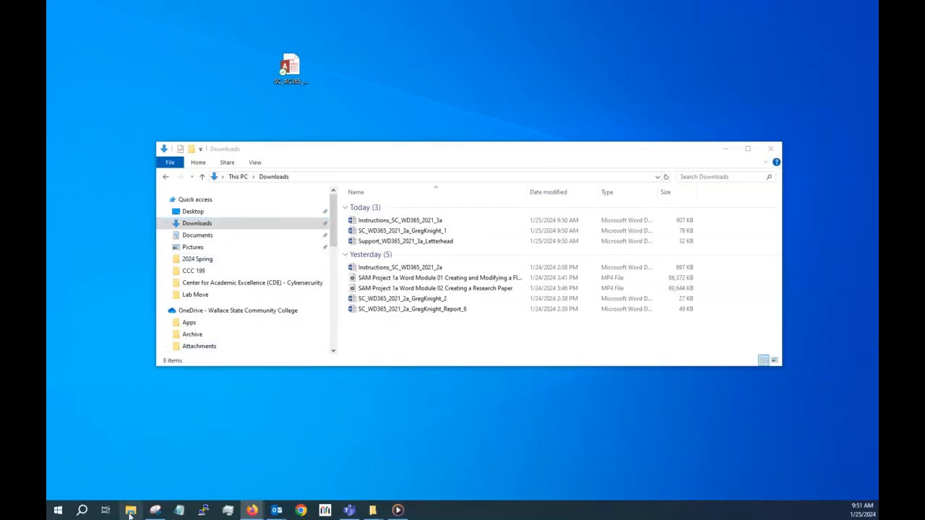
{"action": "left_click", "coordinate": [131, 510]}
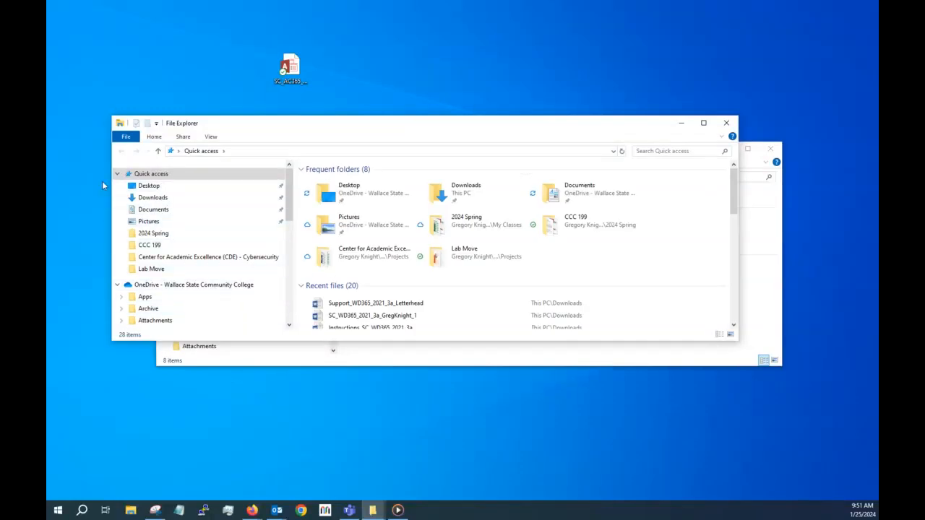
{"action": "left_click", "coordinate": [153, 199]}
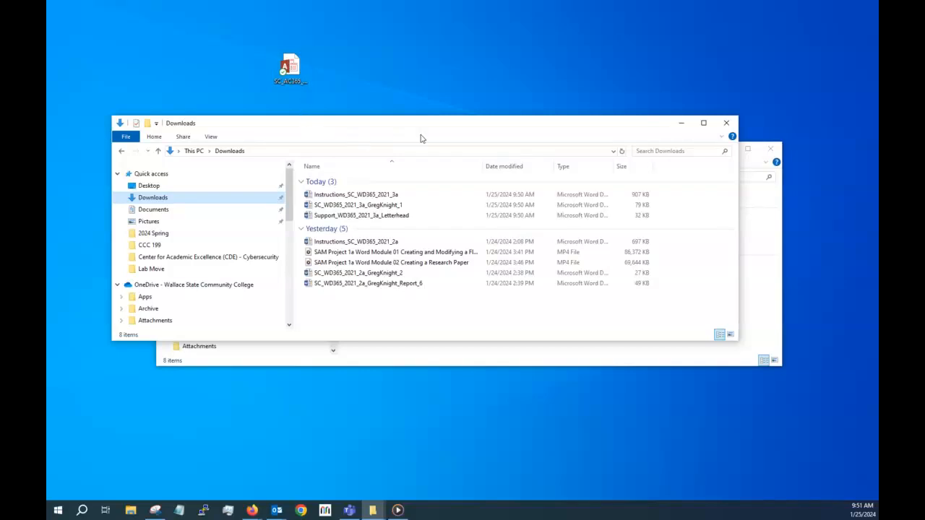
{"action": "left_click_drag", "start_coordinate": [403, 123], "coordinate": [416, 106]}
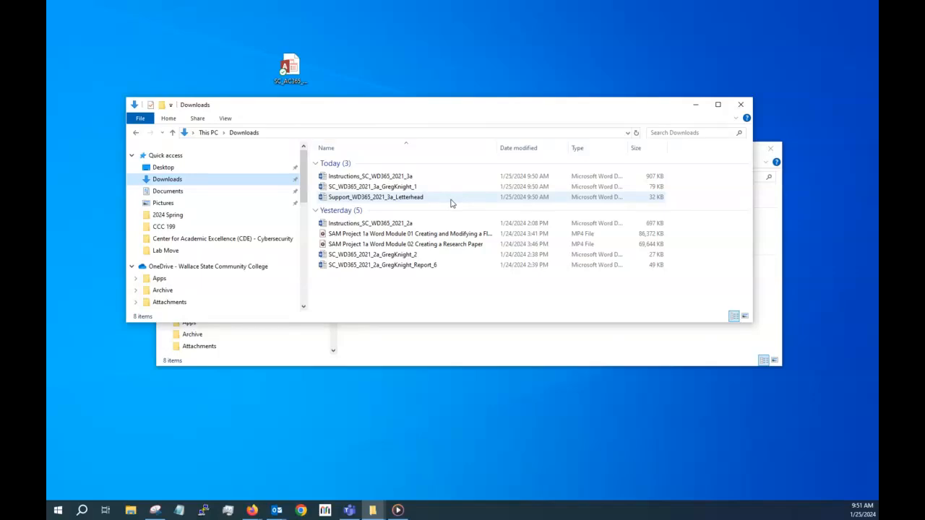
Open Instructions_SC_WD365_2021_3a maximized in Word with editing enabled and the ribbon collapsed, and read the Getting Started file-naming instructions
{"action": "left_click", "coordinate": [395, 178]}
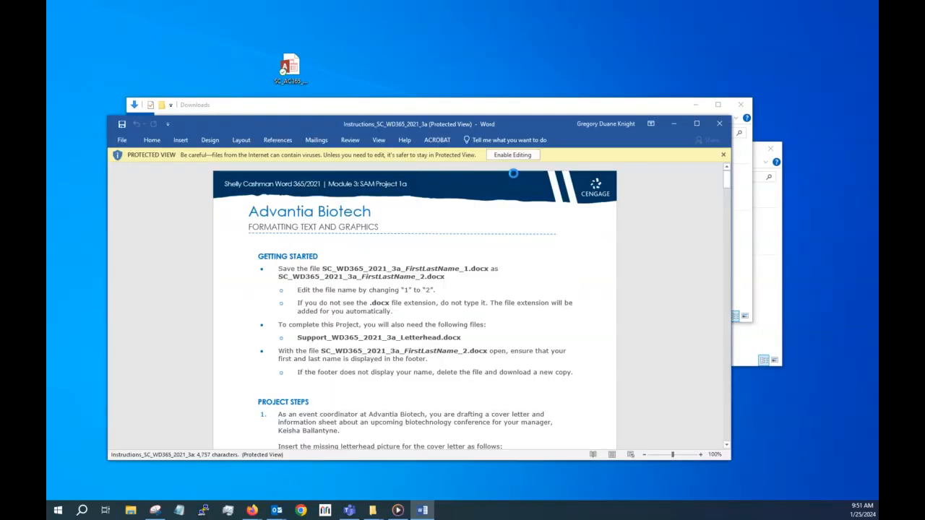
{"action": "left_click", "coordinate": [698, 124]}
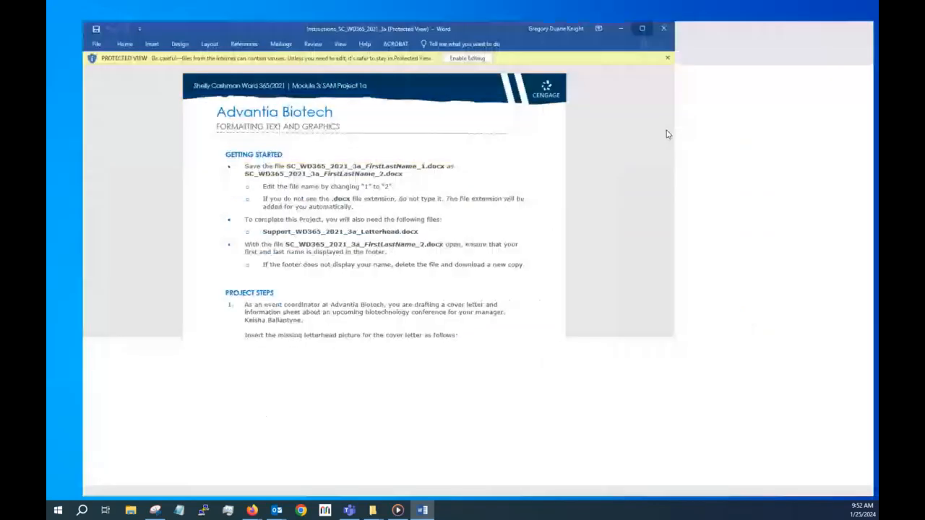
{"action": "left_click", "coordinate": [450, 39]}
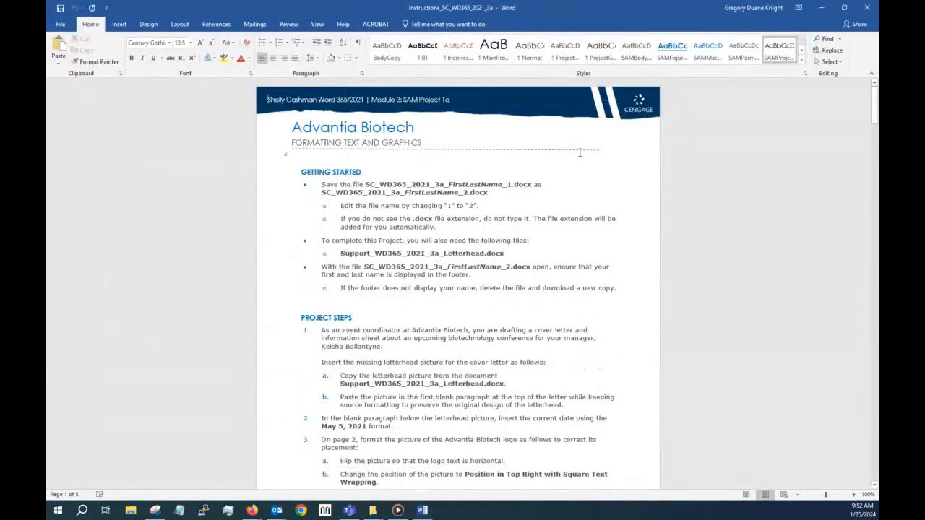
{"action": "left_click", "coordinate": [869, 75]}
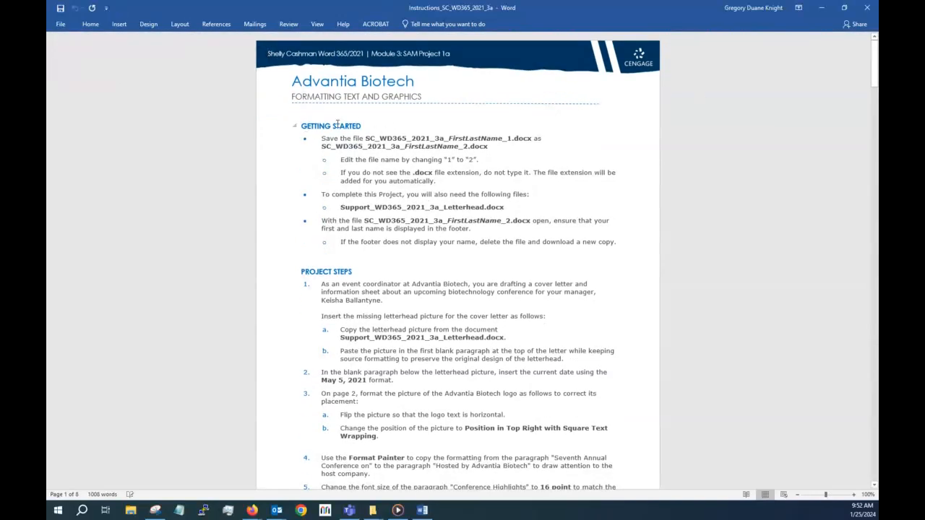
{"action": "scroll", "coordinate": [337, 124], "scroll_direction": "down", "scroll_amount": 1}
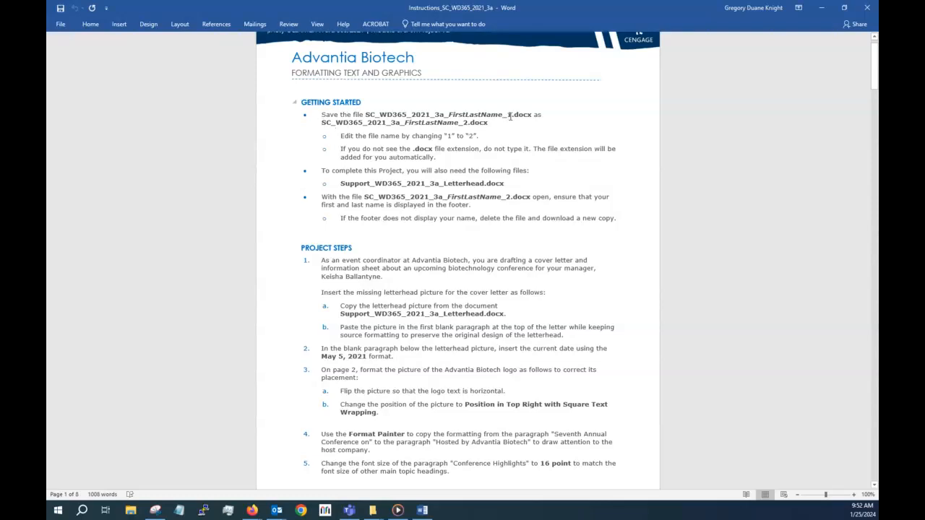
{"action": "double_click", "coordinate": [467, 122]}
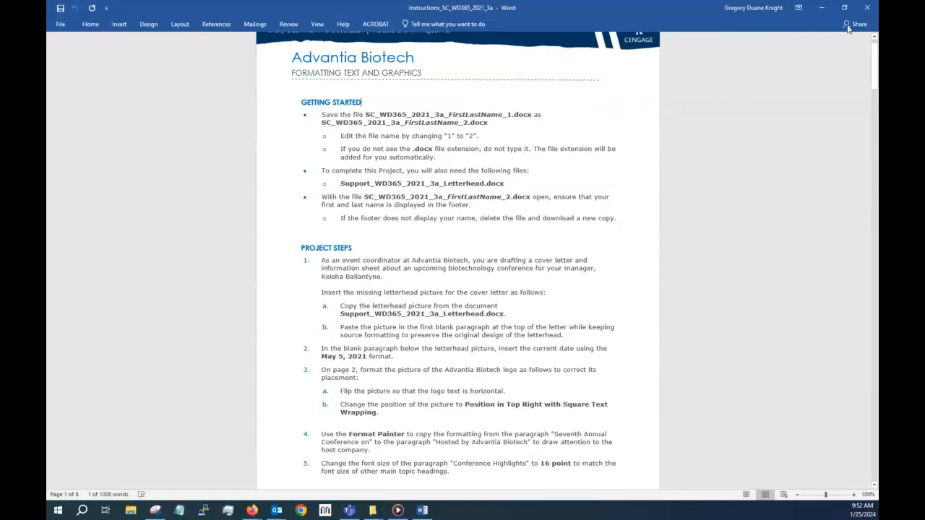
Return to the Downloads folder and rename the SC_WD365_2021_3a start file so that its name ends in _2
{"action": "left_click", "coordinate": [828, 9]}
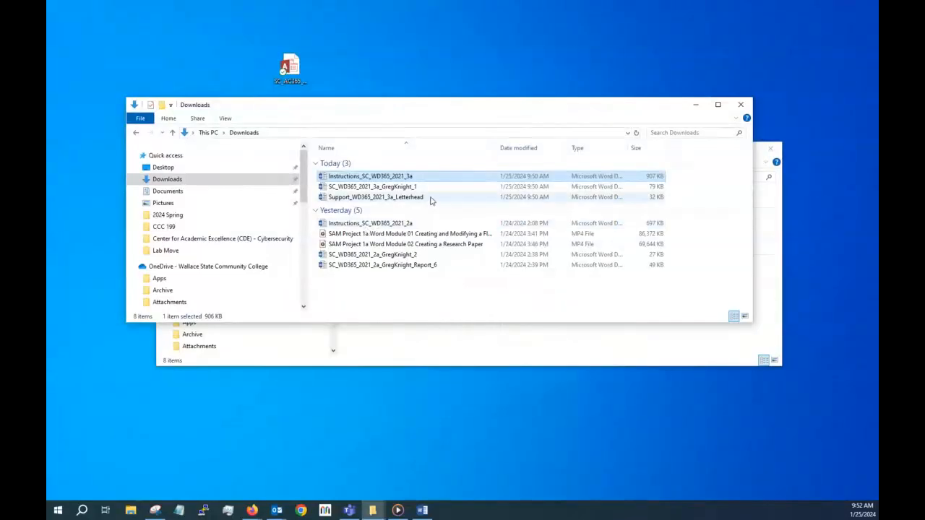
{"action": "left_click", "coordinate": [402, 186]}
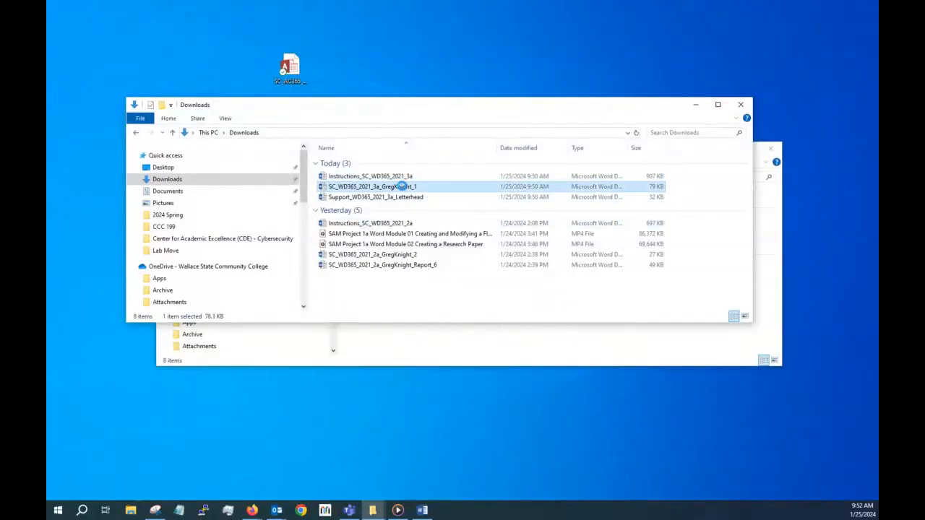
{"action": "right_click", "coordinate": [403, 188]}
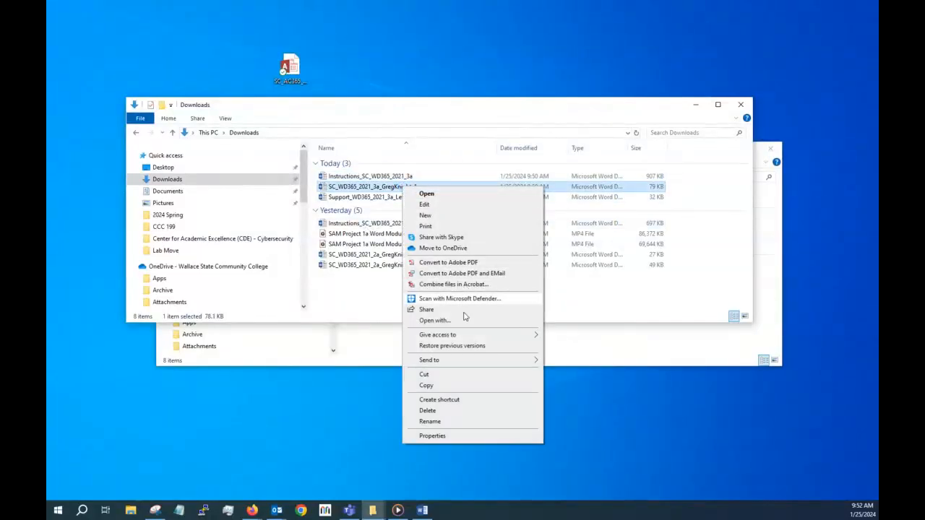
{"action": "left_click", "coordinate": [458, 425]}
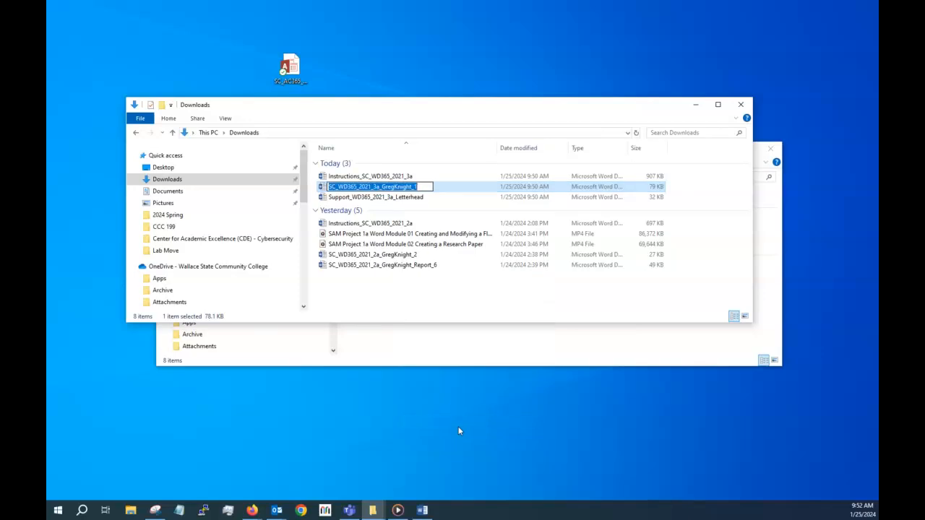
{"action": "key", "text": "End"}
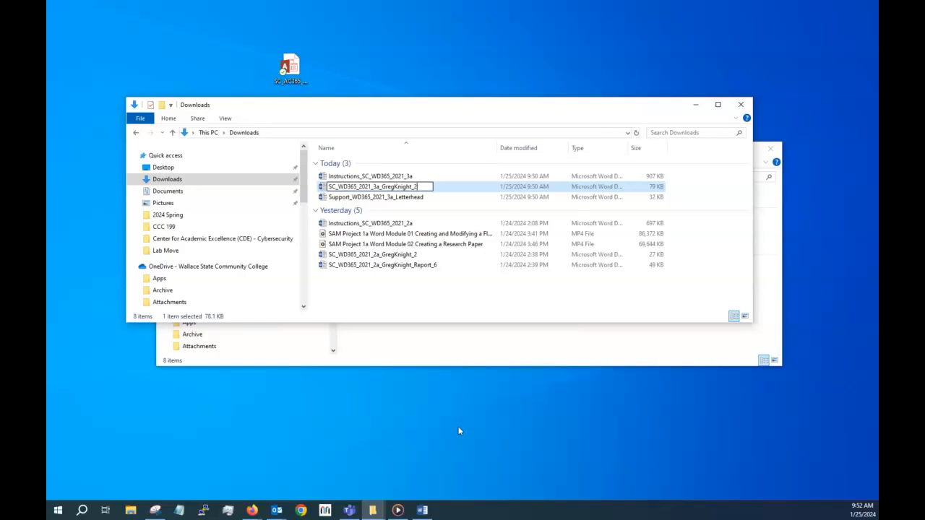
{"action": "key", "text": "Return"}
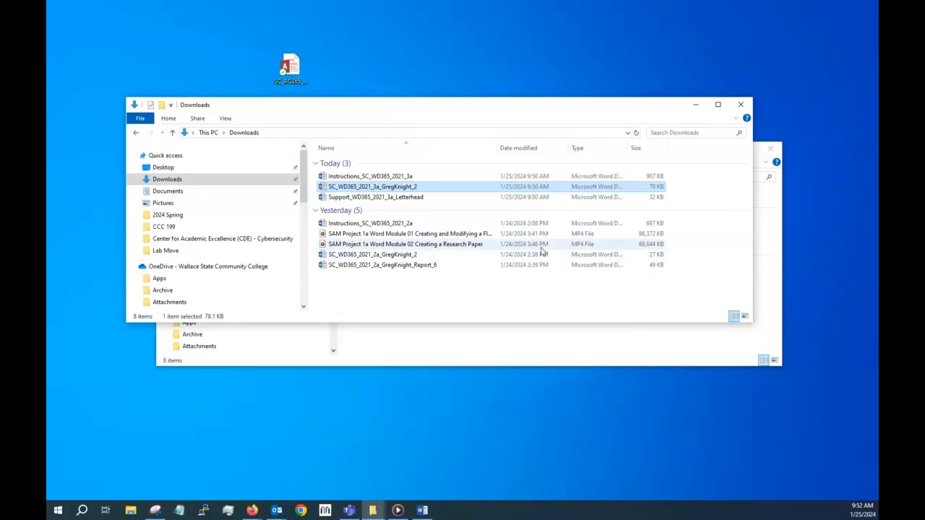
Open the renamed start file in Word, enable editing, and minimize it
{"action": "double_click", "coordinate": [351, 189]}
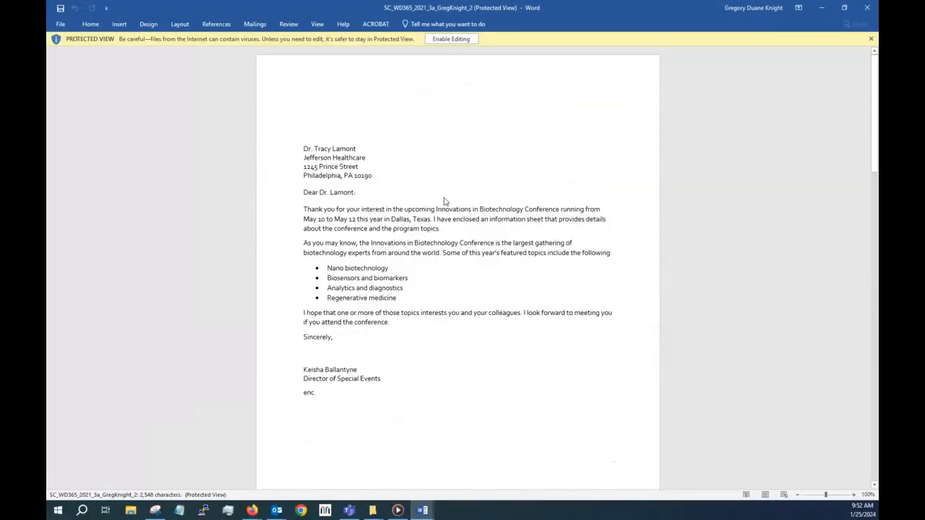
{"action": "left_click", "coordinate": [446, 39]}
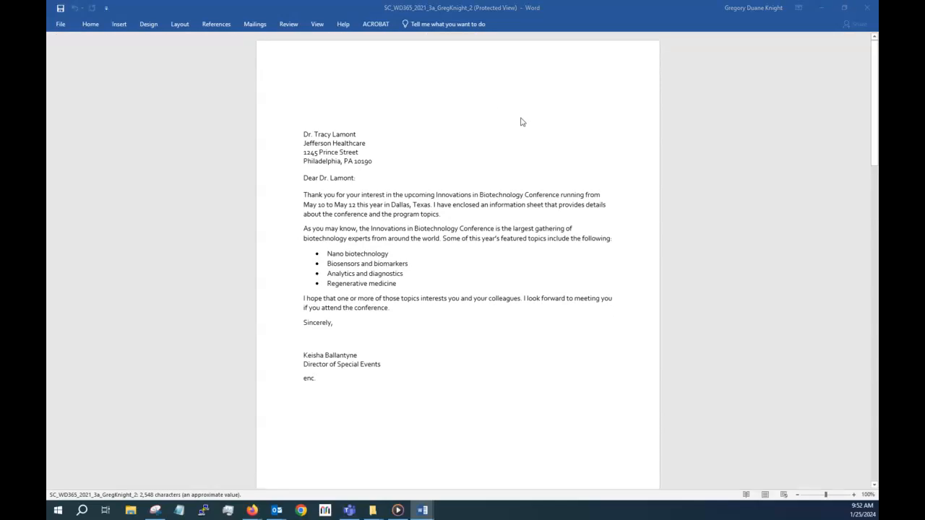
{"action": "left_click", "coordinate": [820, 7]}
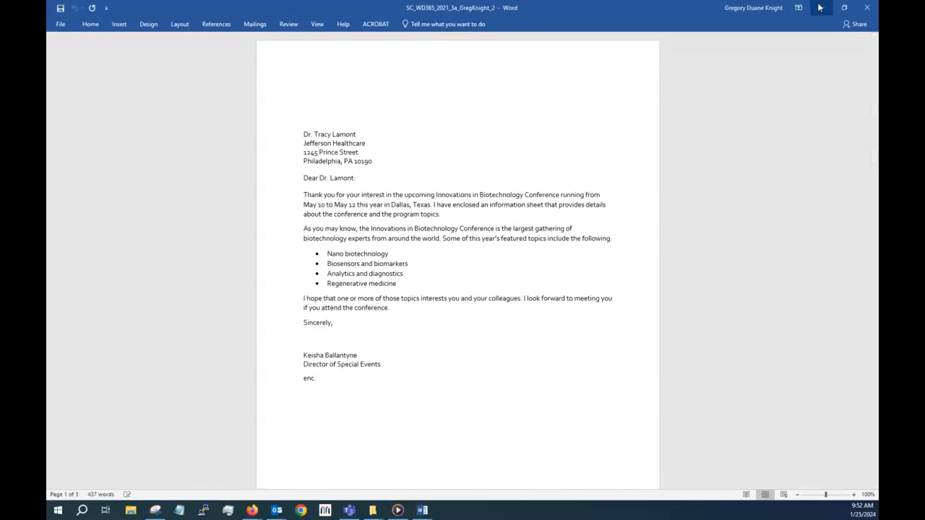
Read project step 1 in the instructions and open Support_WD365_2021_3a_Letterhead from the Downloads folder
{"action": "scroll", "coordinate": [441, 190], "scroll_direction": "down", "scroll_amount": 5}
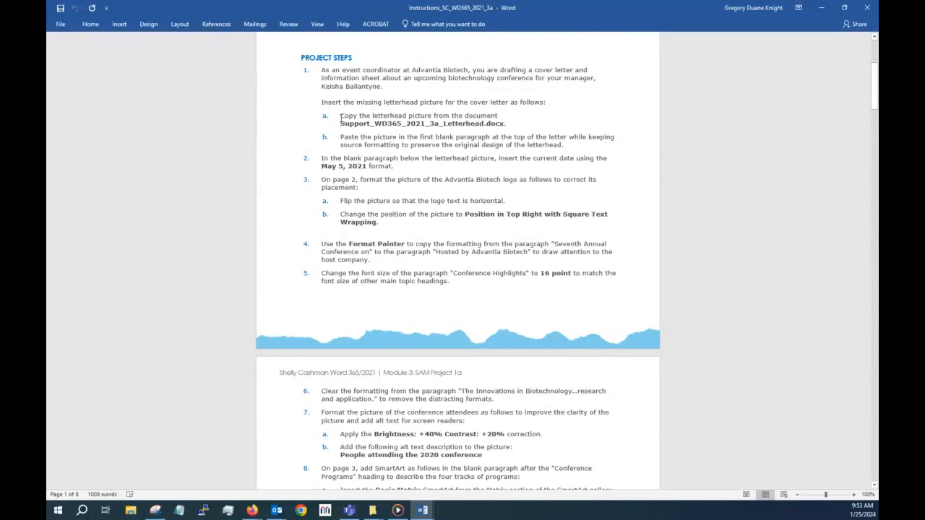
{"action": "left_click", "coordinate": [131, 510]}
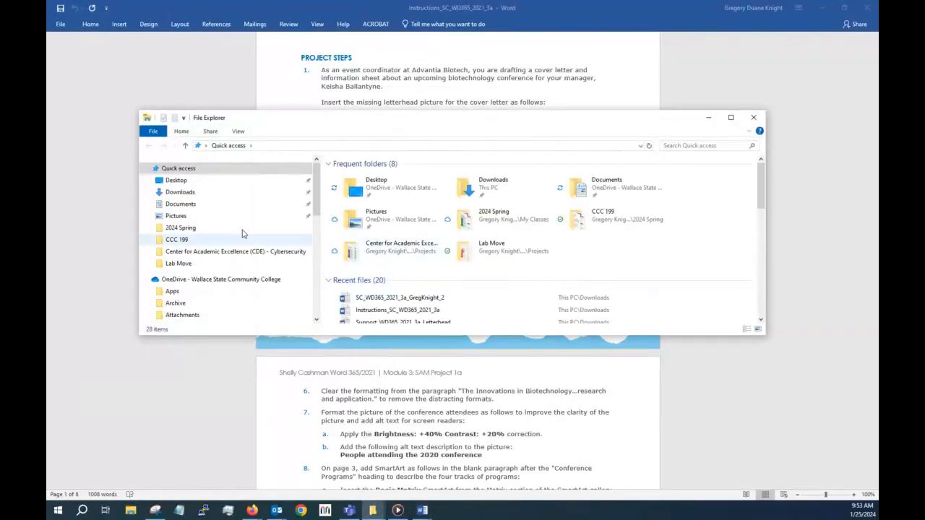
{"action": "left_click", "coordinate": [181, 192]}
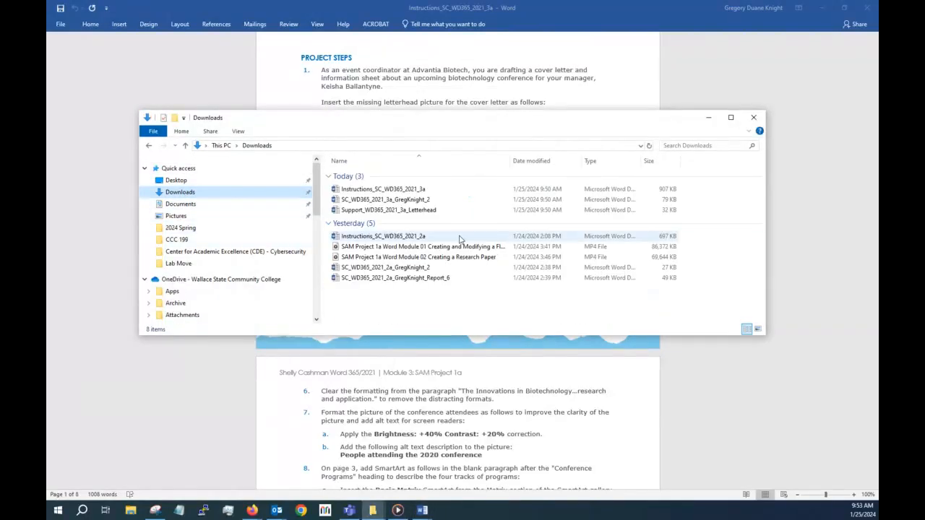
{"action": "double_click", "coordinate": [394, 210]}
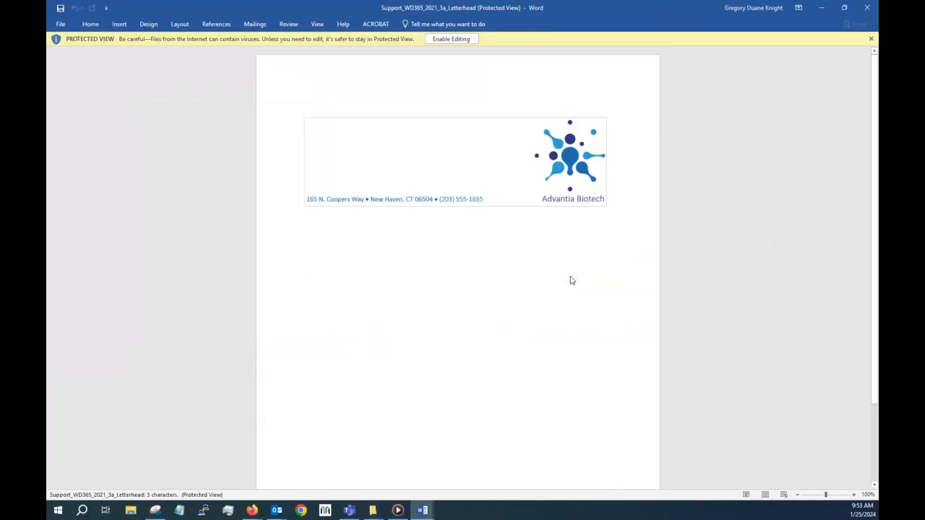
Copy the letterhead picture from Support_WD365_2021_3a_Letterhead and minimize that document
{"action": "right_click", "coordinate": [415, 168]}
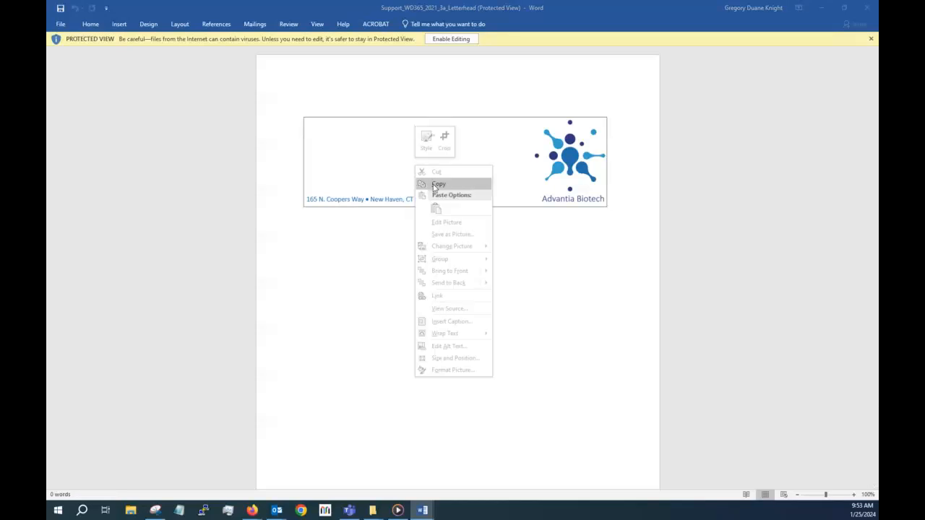
{"action": "left_click", "coordinate": [436, 185]}
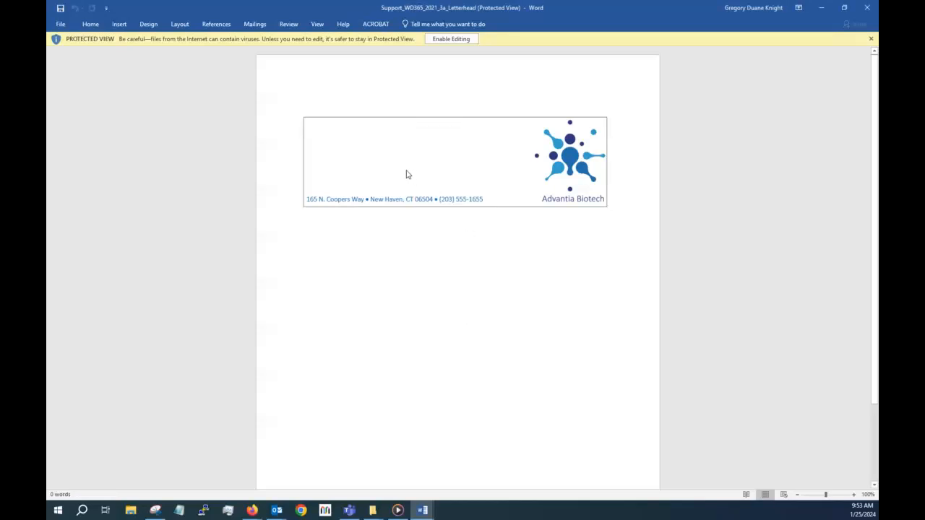
{"action": "left_click", "coordinate": [328, 221]}
{"action": "left_click", "coordinate": [328, 180]}
{"action": "left_click", "coordinate": [821, 8]}
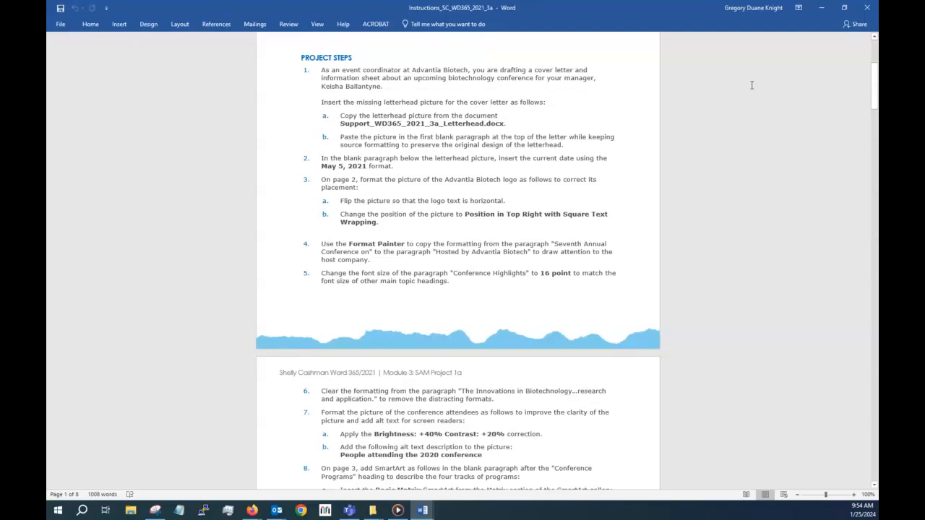
Switch to the renamed SC_WD365_2021_3a letter and paste the letterhead picture into its first blank paragraph, keeping source formatting
{"action": "left_click", "coordinate": [819, 8]}
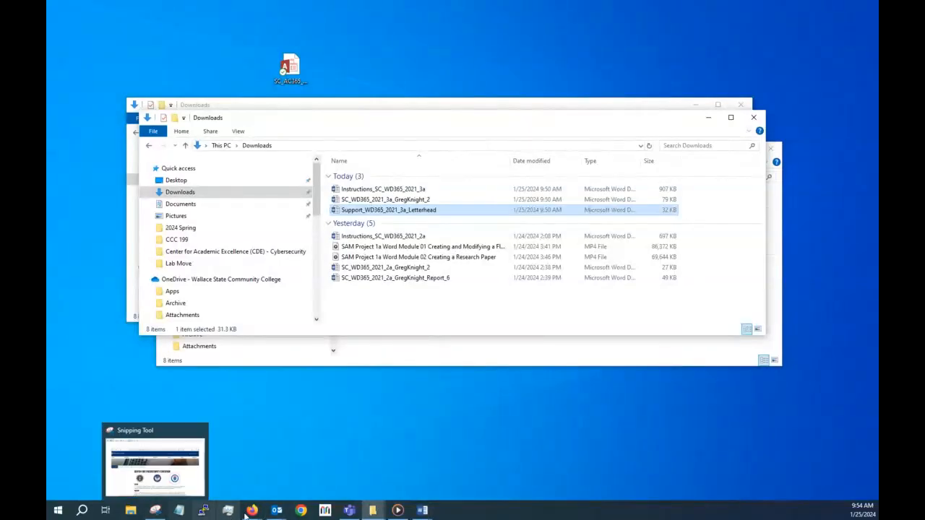
{"action": "mouse_move", "coordinate": [281, 513]}
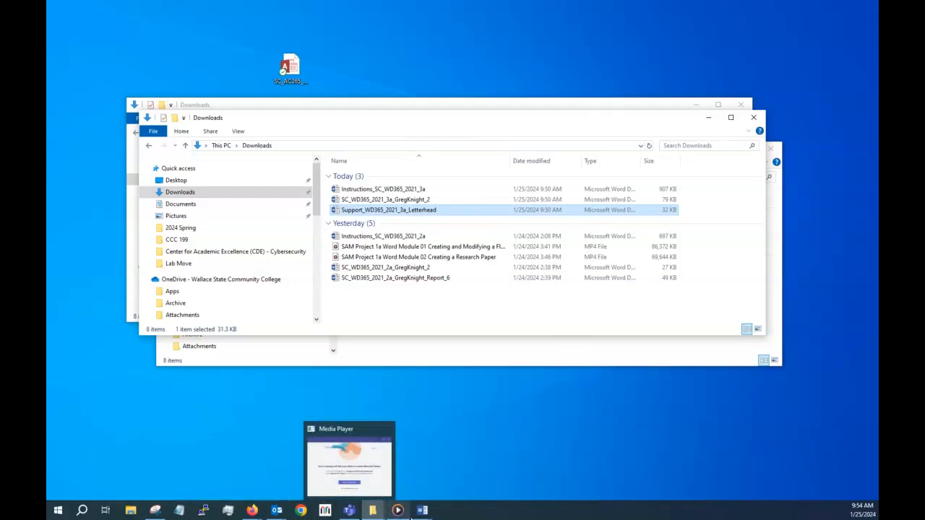
{"action": "mouse_move", "coordinate": [429, 514]}
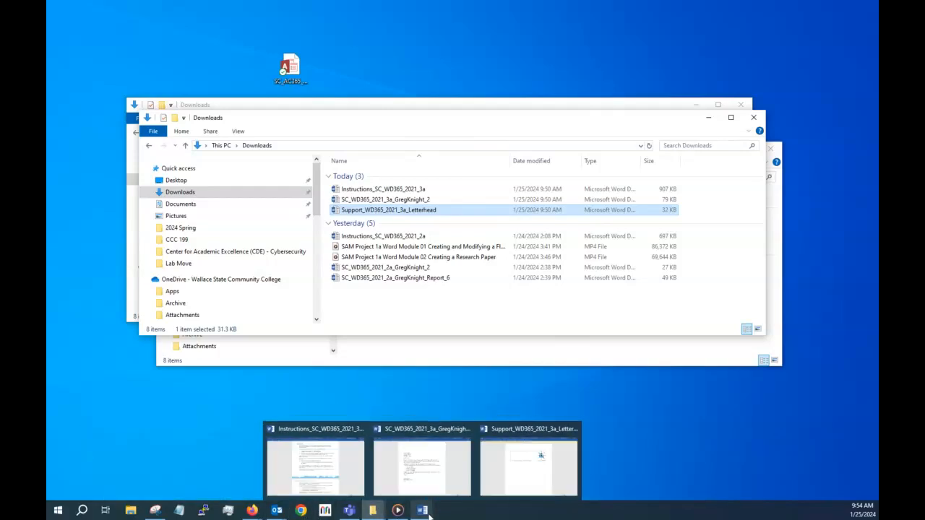
{"action": "left_click", "coordinate": [433, 480]}
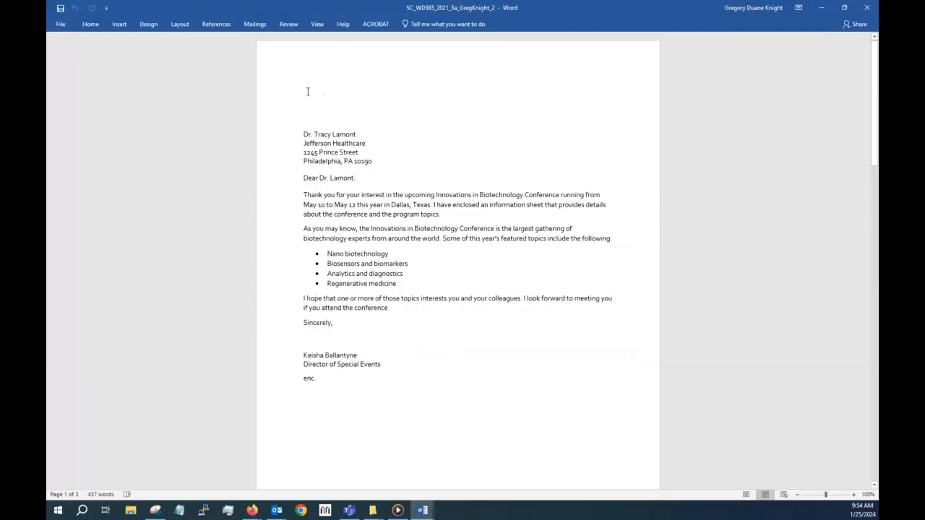
{"action": "right_click", "coordinate": [307, 92]}
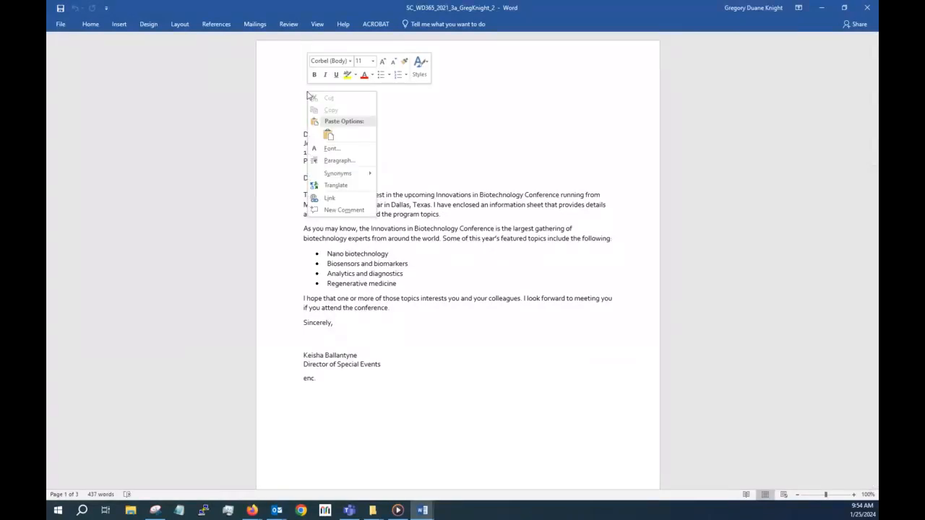
{"action": "left_click", "coordinate": [333, 138]}
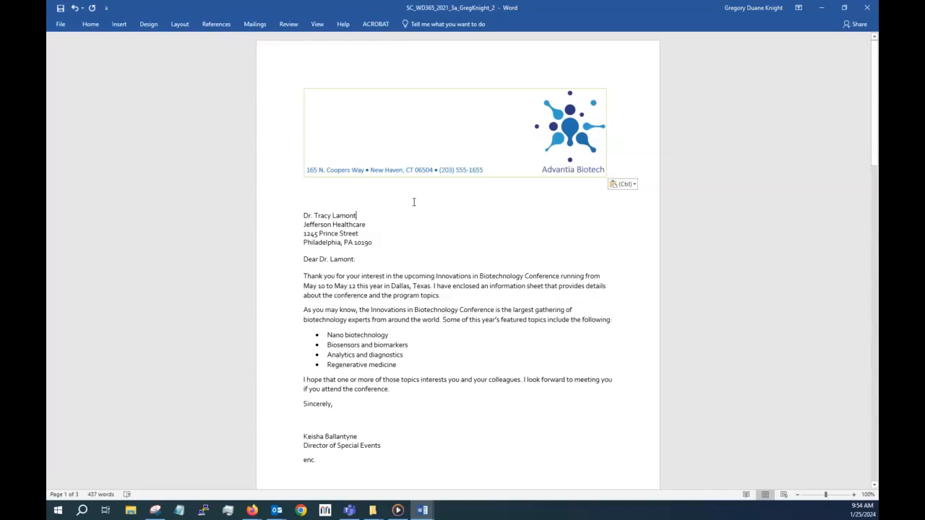
Delete the blank paragraph between the letterhead picture and the recipient's address, and save the letter
{"action": "left_click", "coordinate": [332, 195]}
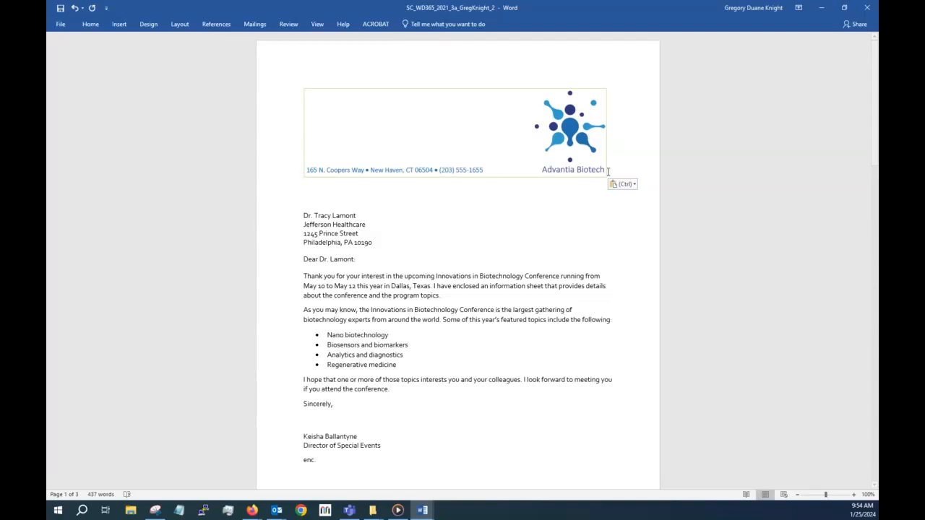
{"action": "key", "text": "Delete"}
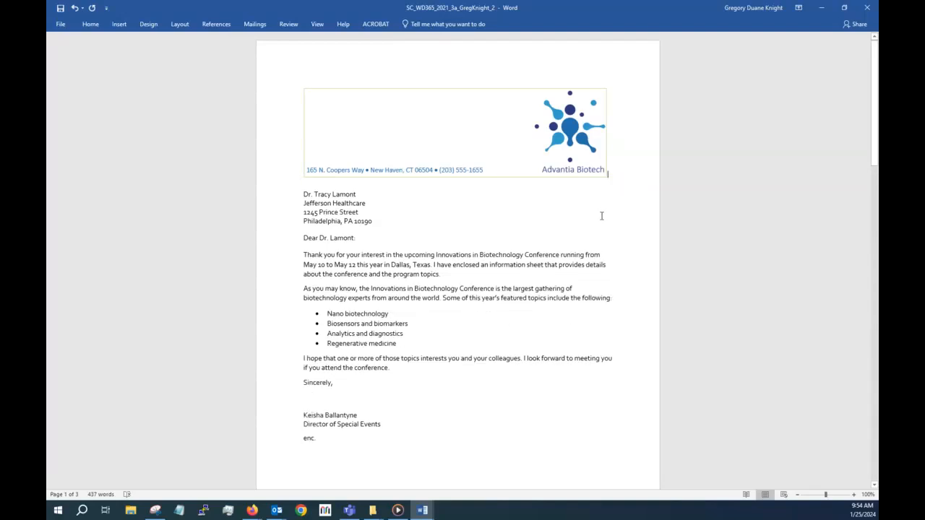
{"action": "left_click", "coordinate": [524, 60]}
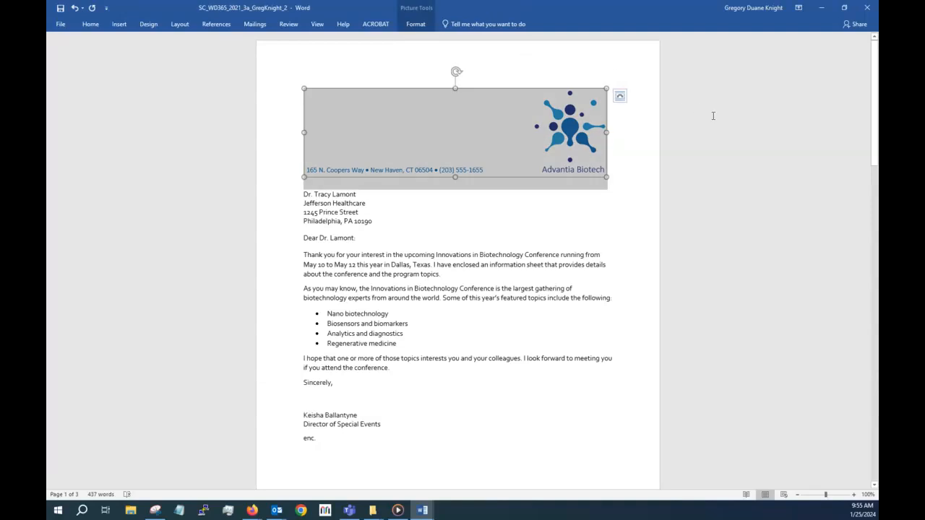
{"action": "left_click", "coordinate": [744, 122]}
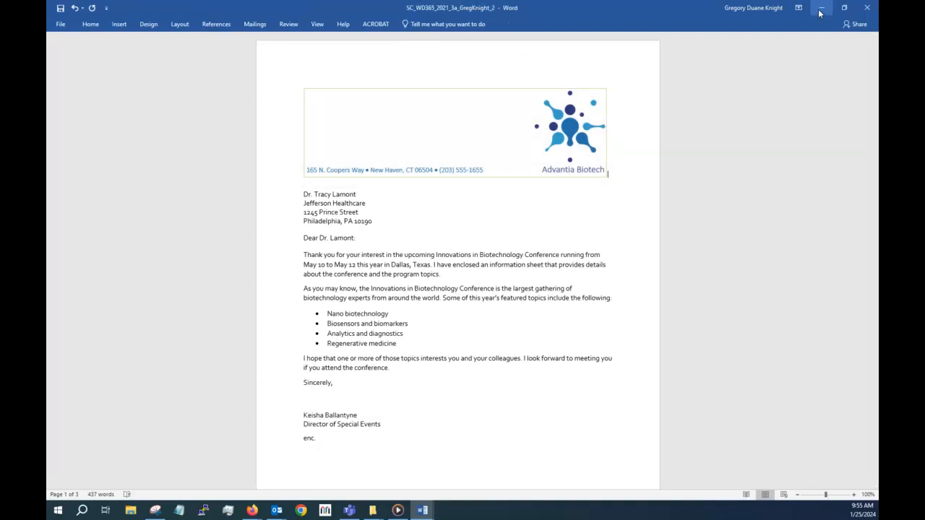
{"action": "left_click", "coordinate": [61, 9]}
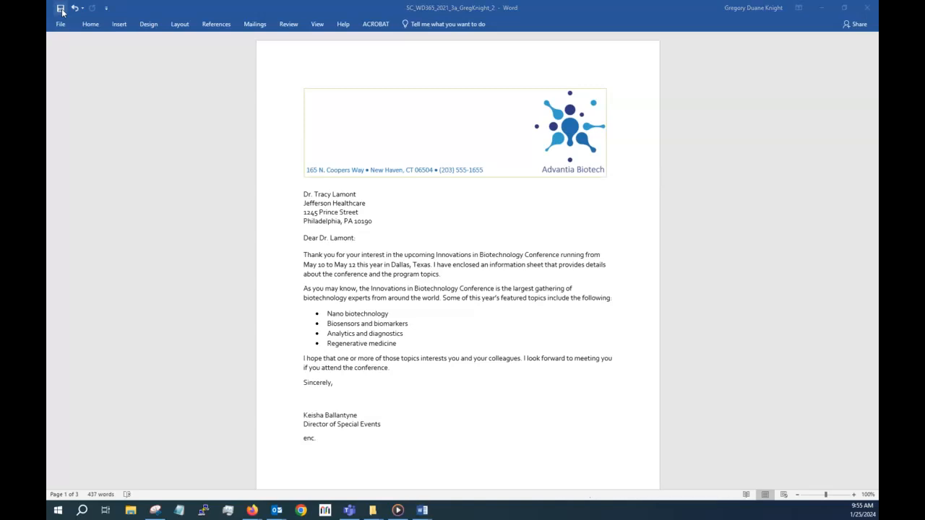
In the instructions document, keep the ribbon expanded and strike through all of project step 1 to mark it done
{"action": "key", "text": "alt+Tab"}
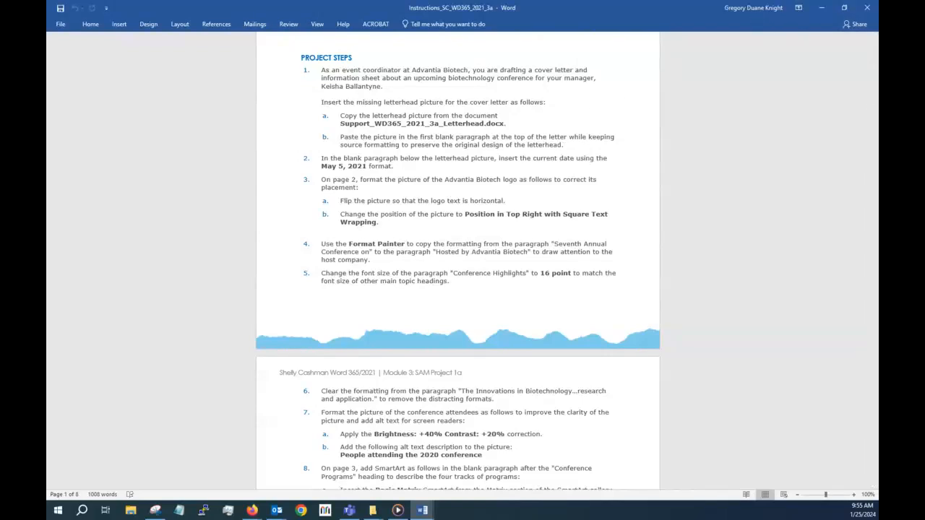
{"action": "left_click", "coordinate": [100, 26]}
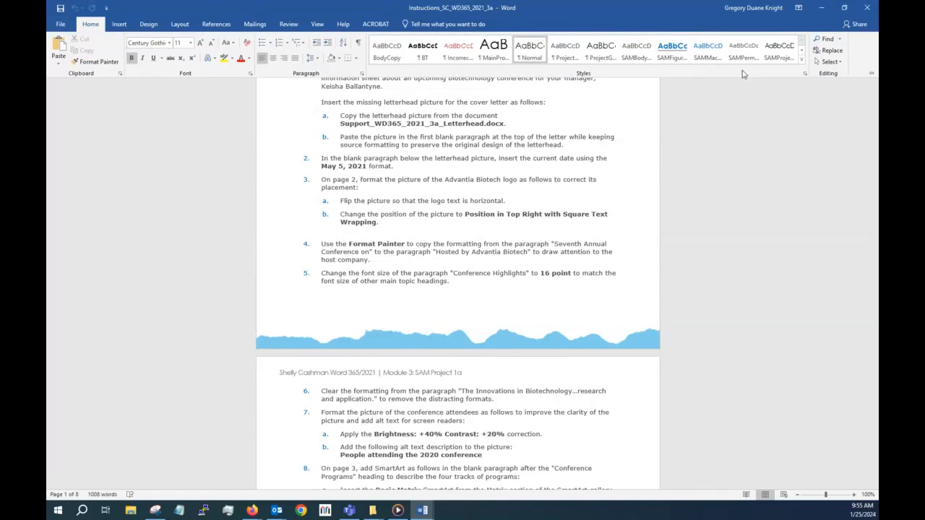
{"action": "left_click", "coordinate": [870, 75]}
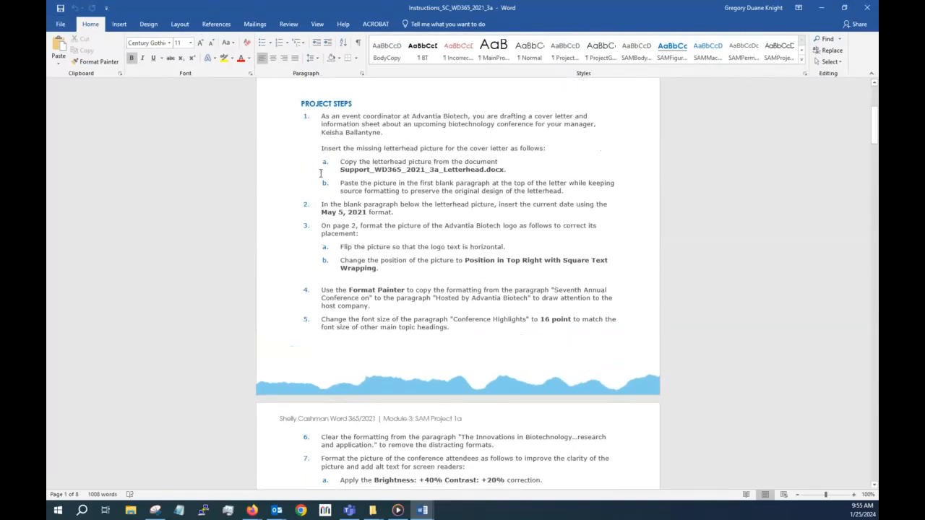
{"action": "left_click_drag", "start_coordinate": [321, 115], "coordinate": [571, 193]}
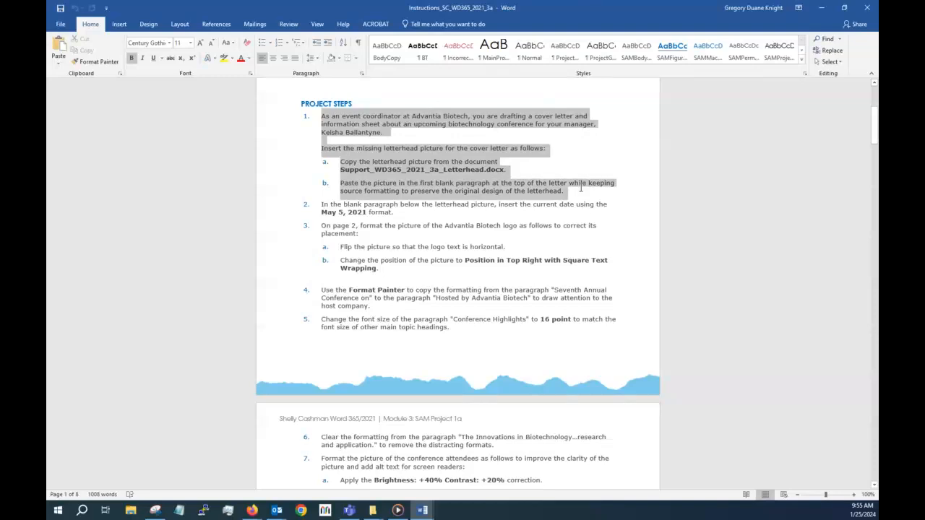
{"action": "left_click", "coordinate": [170, 58]}
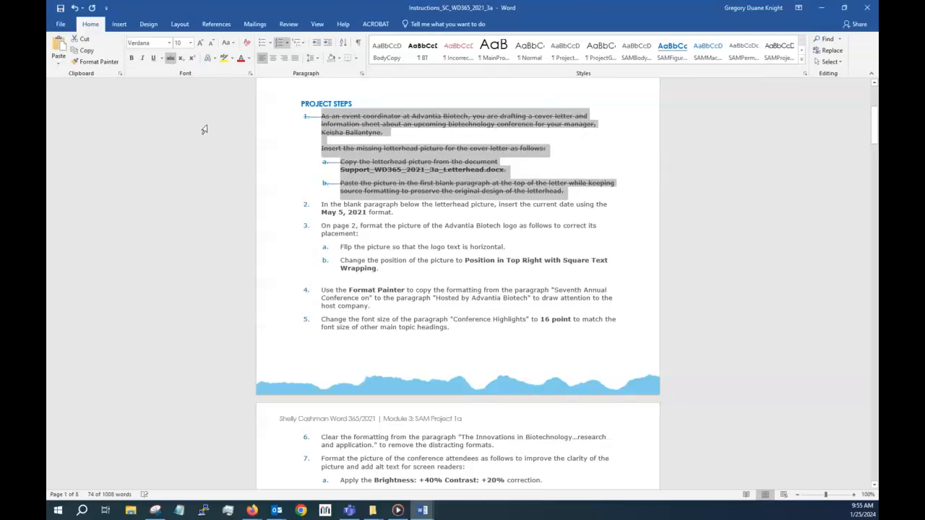
{"action": "left_click", "coordinate": [372, 224]}
{"action": "scroll", "coordinate": [386, 217], "scroll_direction": "down", "scroll_amount": 3}
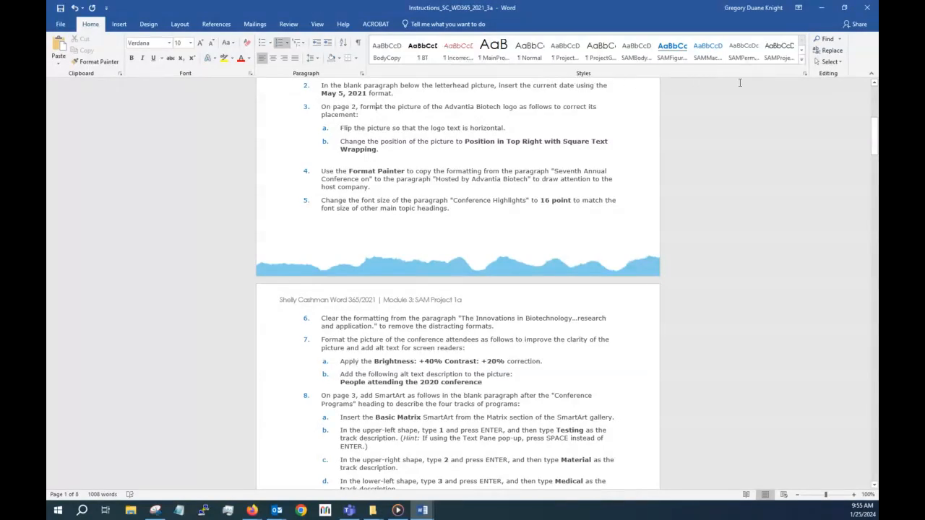
Return to the letter and add a blank paragraph directly below the letterhead picture
{"action": "left_click", "coordinate": [821, 7]}
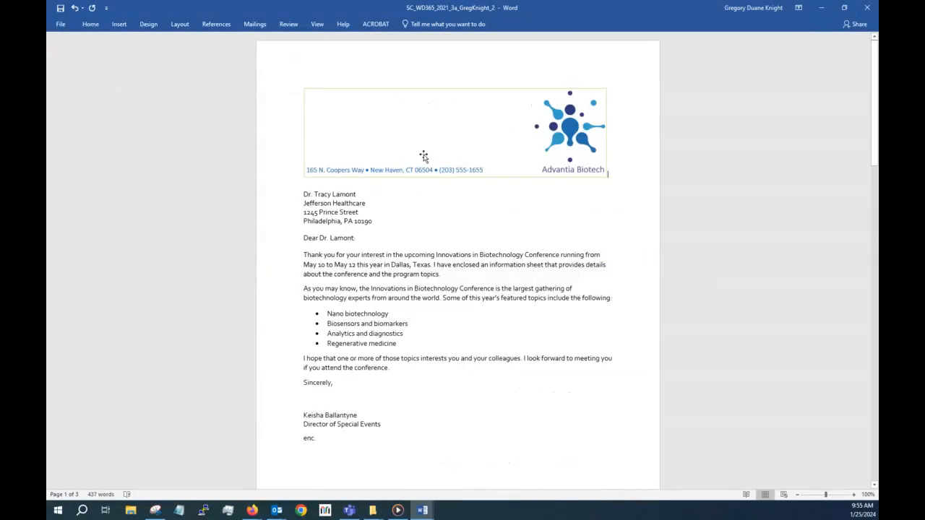
{"action": "left_click", "coordinate": [307, 180]}
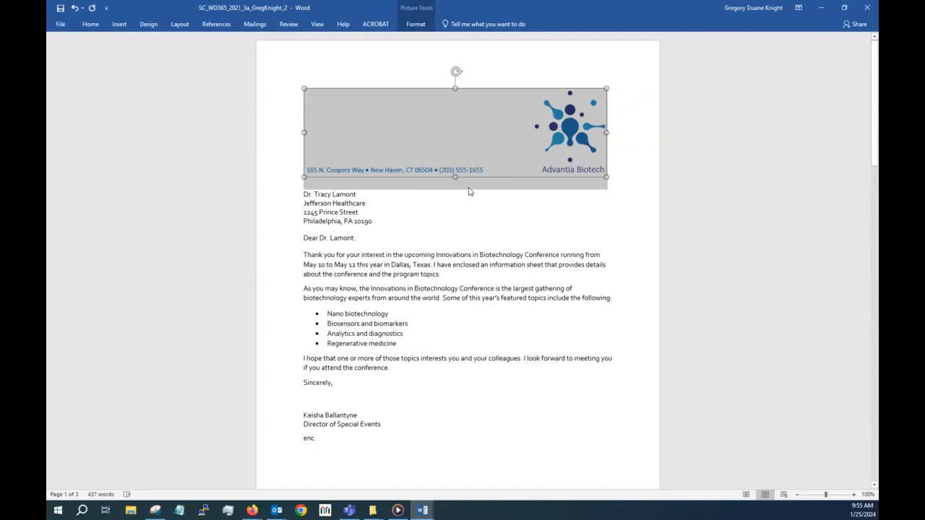
{"action": "left_click", "coordinate": [614, 172]}
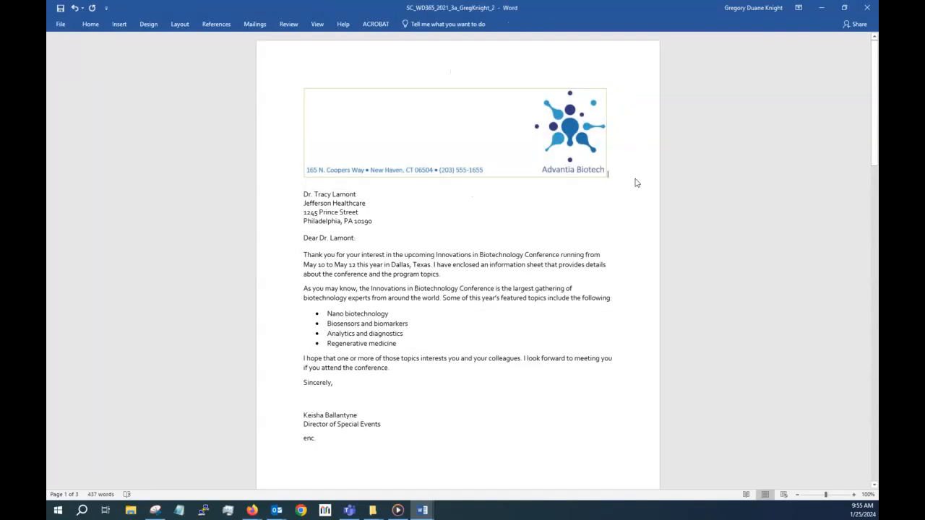
{"action": "key", "text": "Return"}
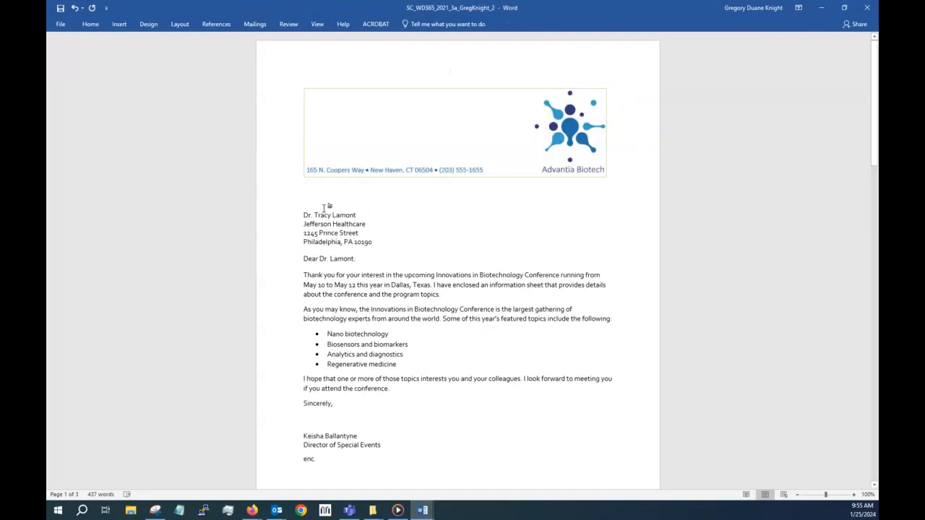
Insert the current date below the letterhead in the January 25, 2024 format and save the letter
{"action": "left_click", "coordinate": [119, 24]}
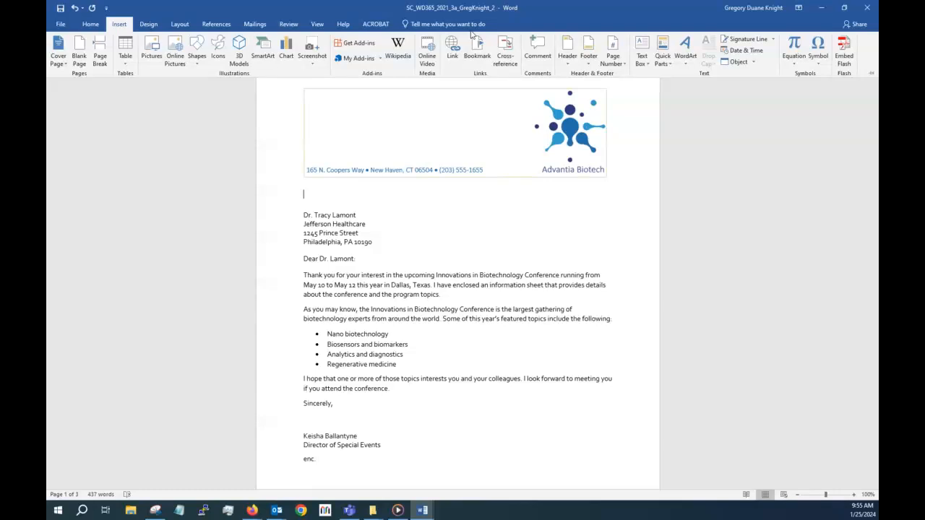
{"action": "left_click", "coordinate": [744, 49]}
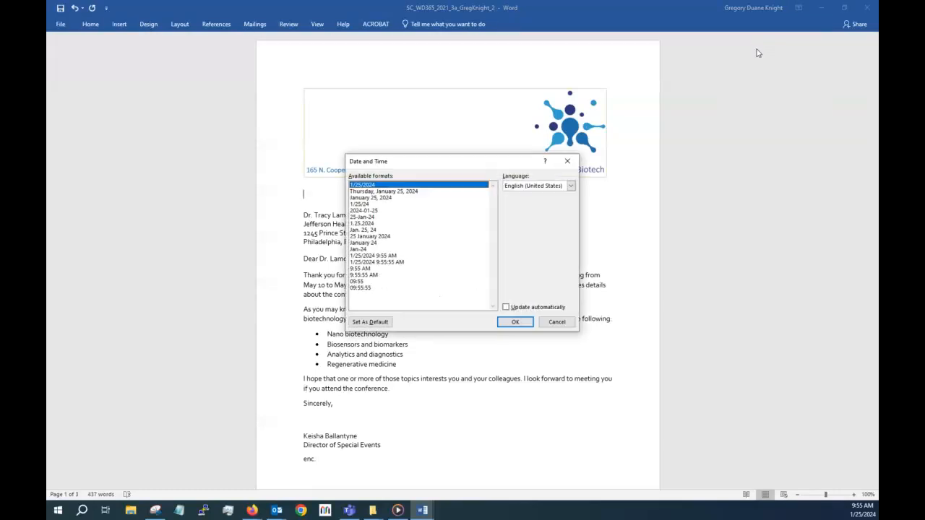
{"action": "left_click", "coordinate": [390, 198]}
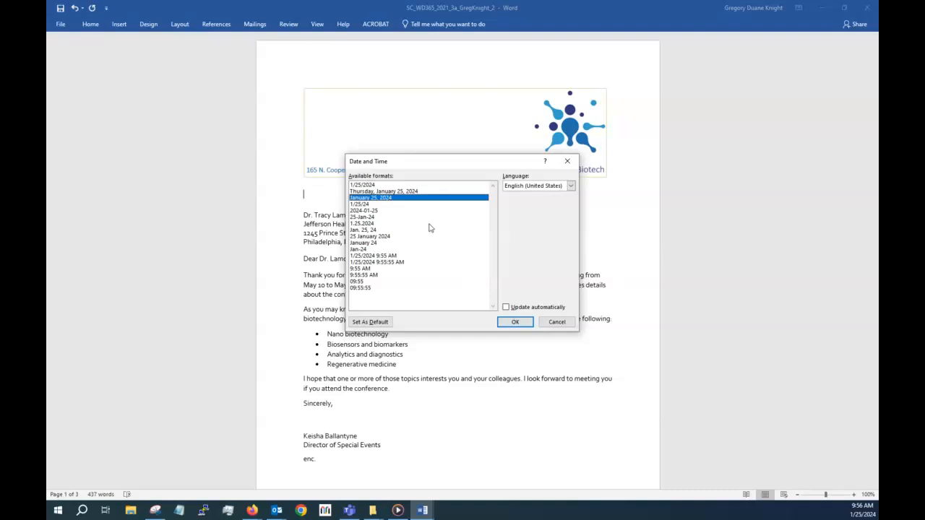
{"action": "left_click", "coordinate": [511, 323]}
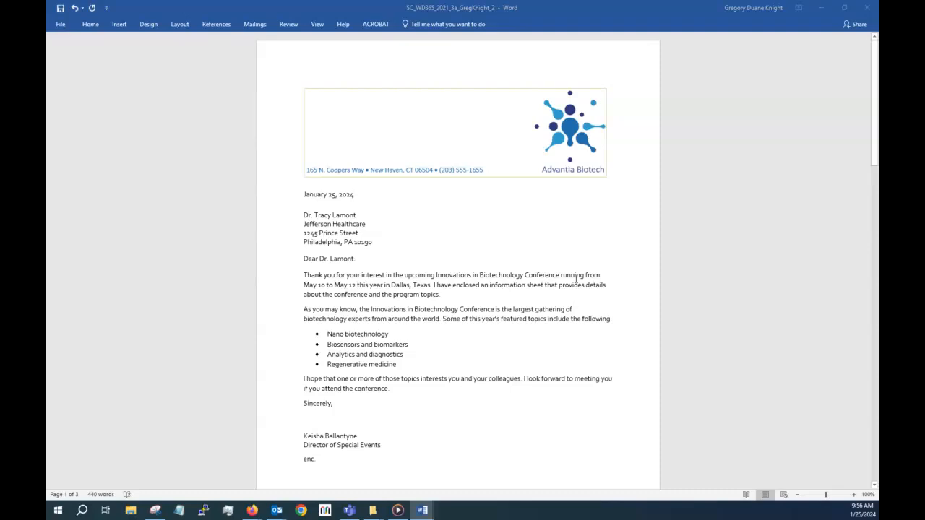
{"action": "key", "text": "alt+Tab"}
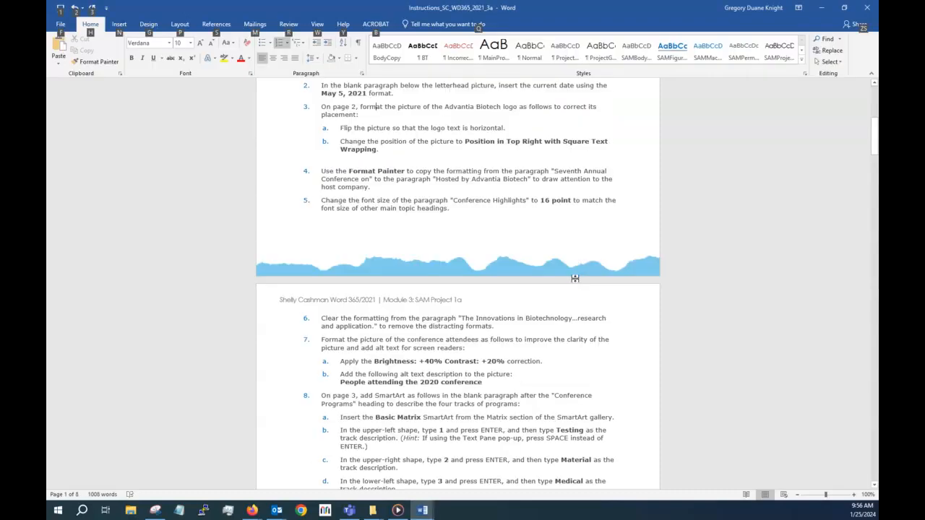
{"action": "key", "text": "alt+Tab"}
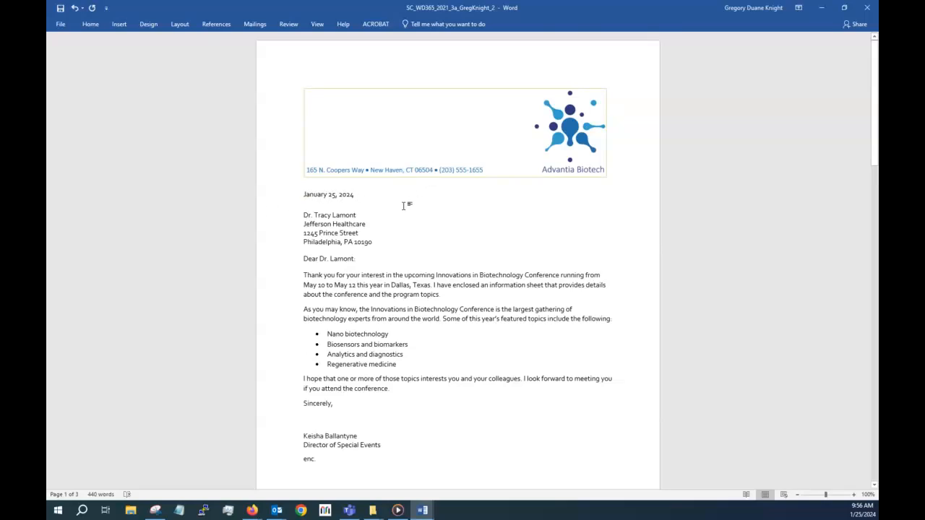
{"action": "left_click", "coordinate": [60, 8]}
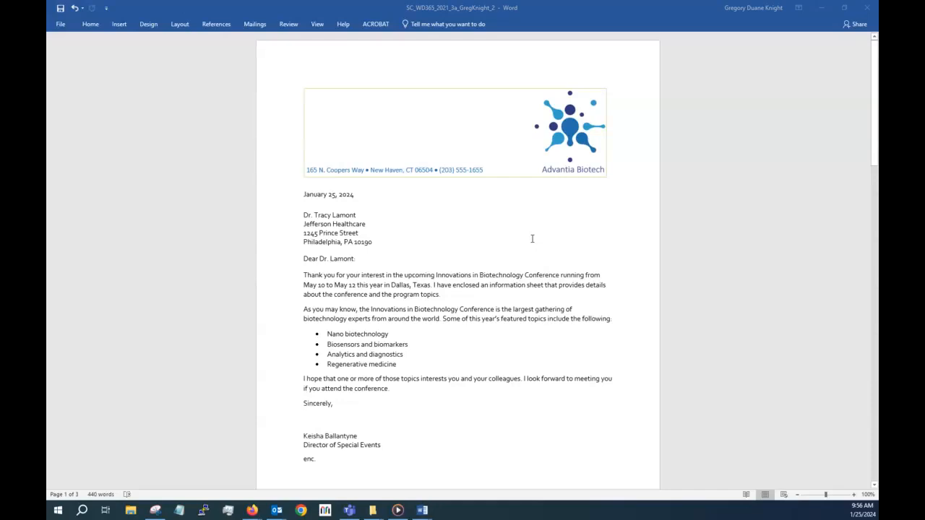
Strike through project step 2 in the instructions document to mark the date insertion as done
{"action": "key", "text": "alt+Tab"}
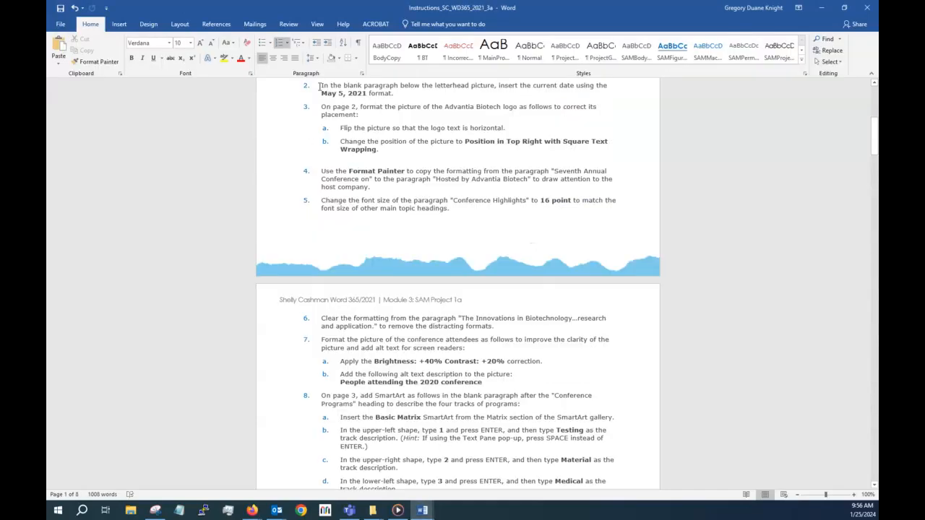
{"action": "left_click_drag", "start_coordinate": [318, 85], "coordinate": [399, 94]}
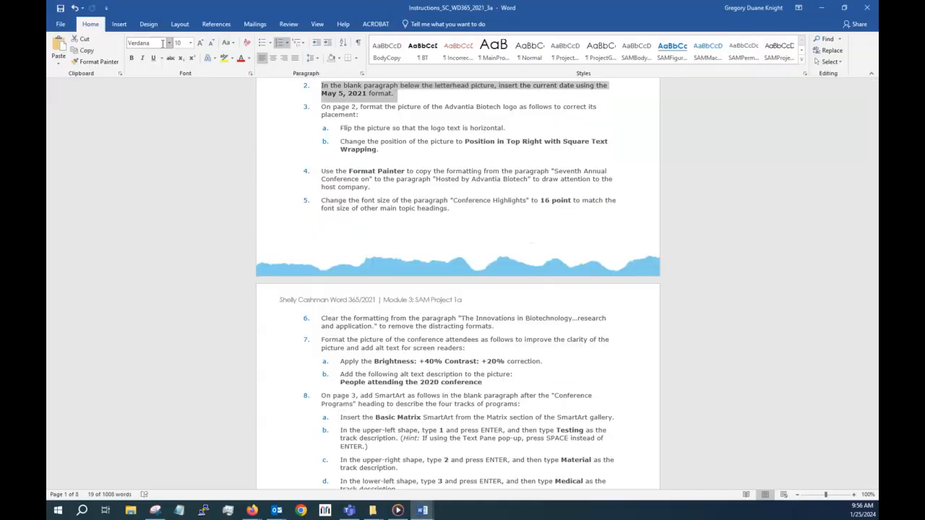
{"action": "left_click", "coordinate": [171, 58]}
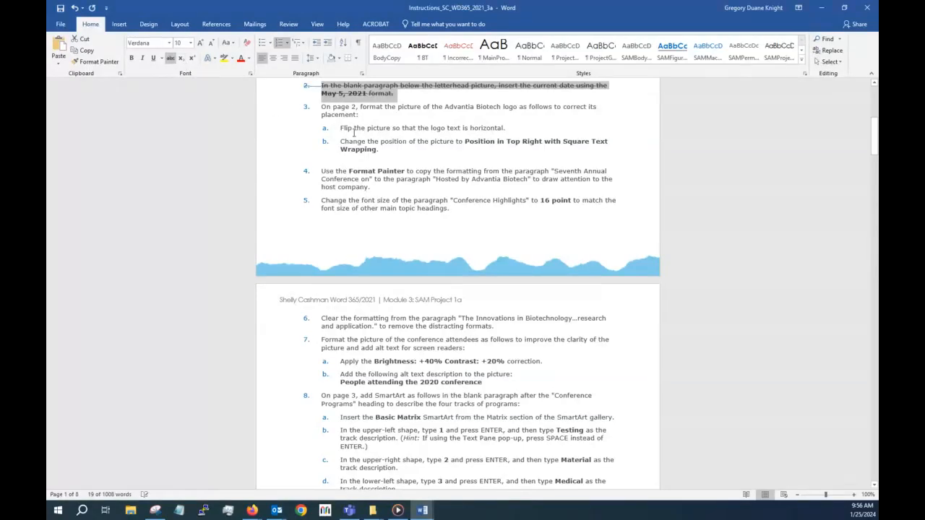
{"action": "left_click", "coordinate": [423, 121]}
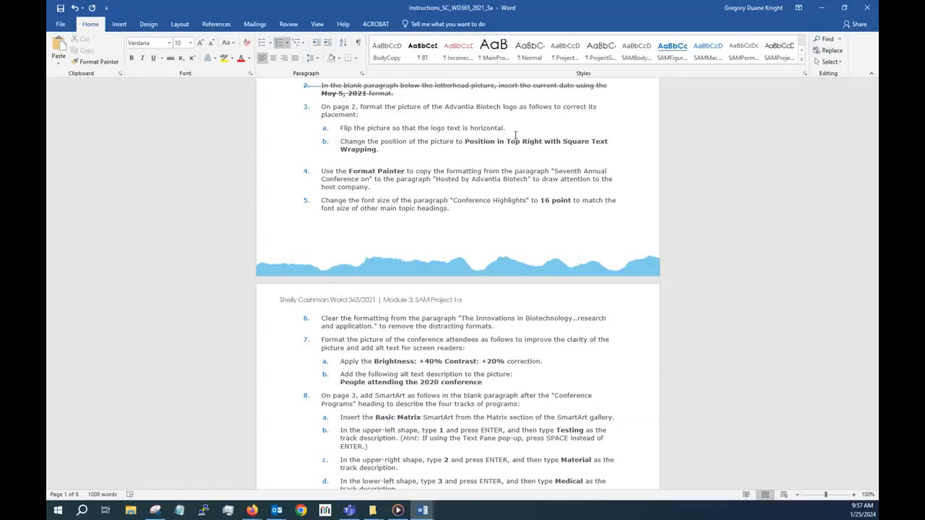
Select the Advantia Biotech logo on page 2 of the letter and recheck project step 3 in the instructions document
{"action": "key", "text": "alt+Tab"}
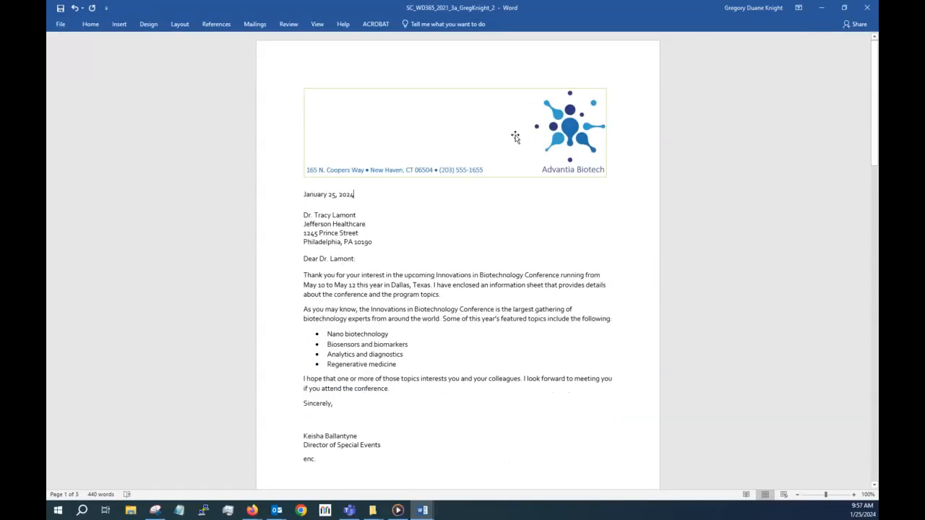
{"action": "scroll", "coordinate": [515, 137], "scroll_direction": "down", "scroll_amount": 7}
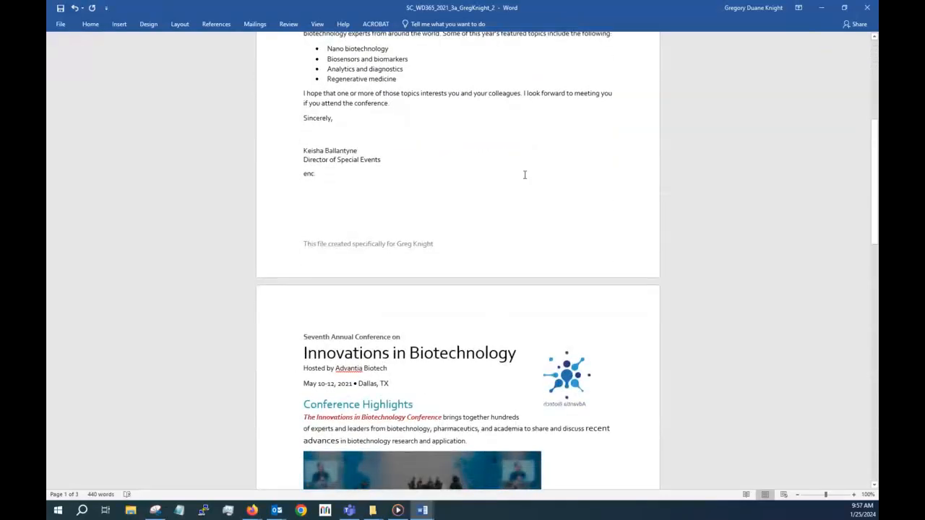
{"action": "scroll", "coordinate": [525, 174], "scroll_direction": "down", "scroll_amount": 1}
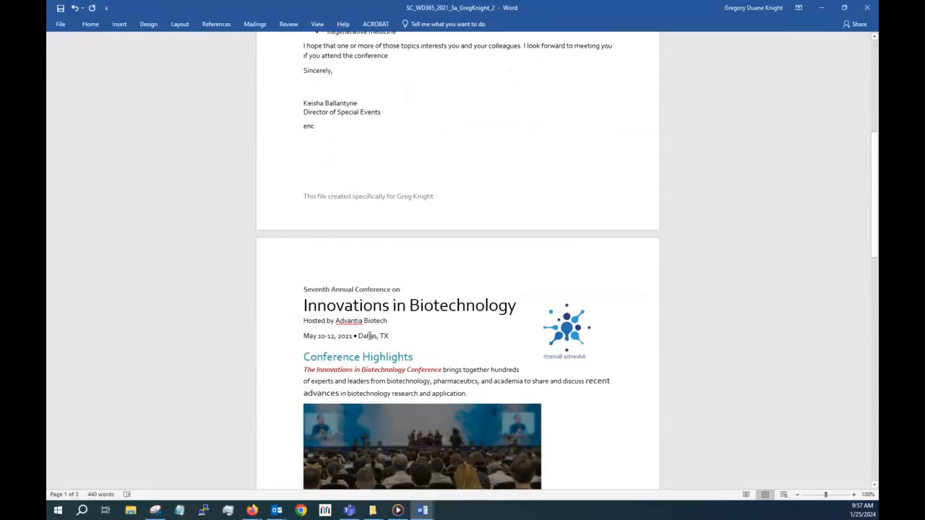
{"action": "left_click", "coordinate": [558, 334]}
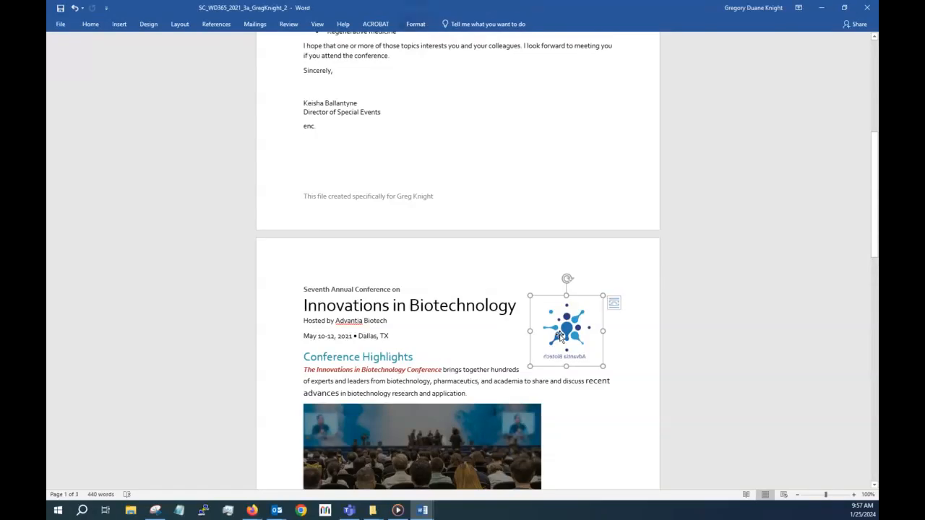
{"action": "scroll", "coordinate": [672, 275], "scroll_direction": "down", "scroll_amount": 3}
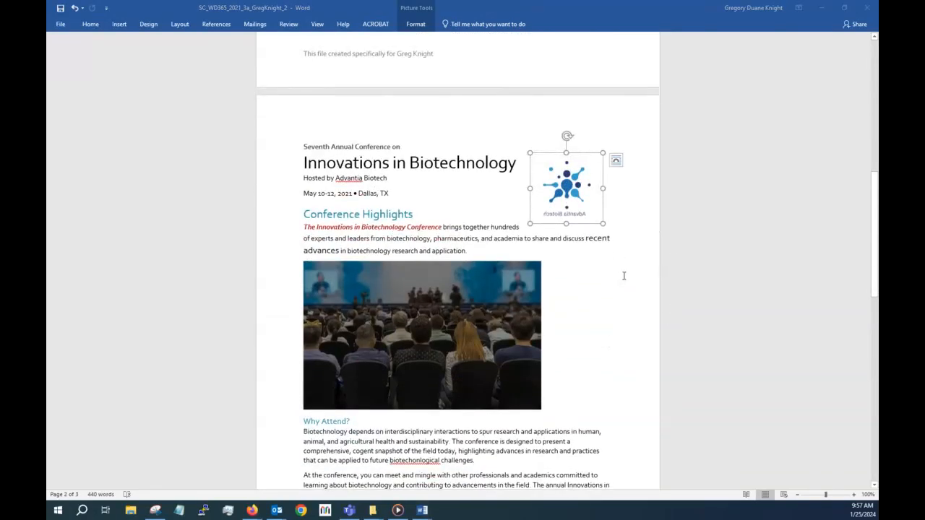
{"action": "key", "text": "alt+Tab"}
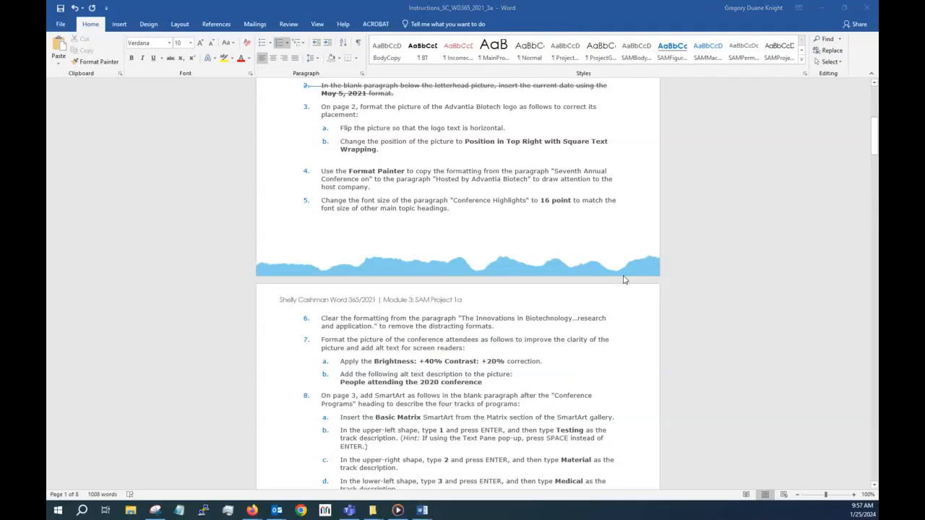
{"action": "key", "text": "alt+Tab"}
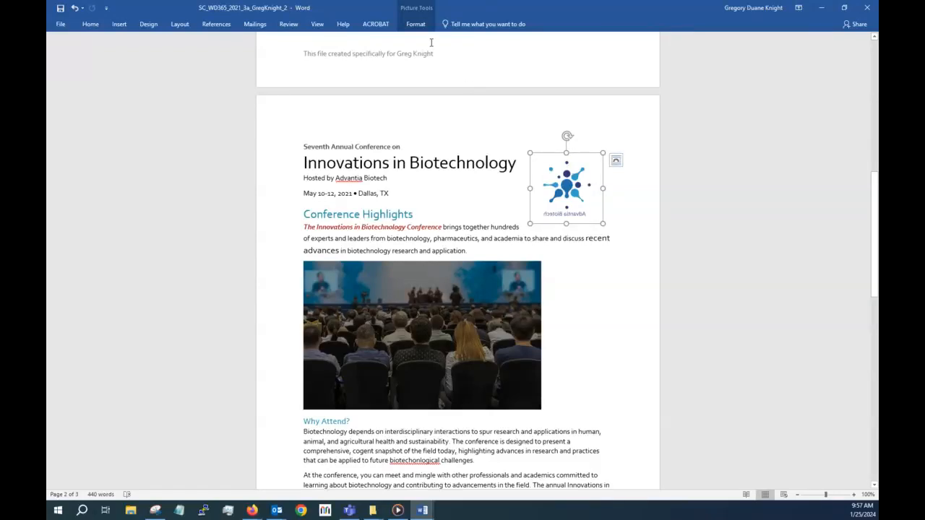
{"action": "left_click", "coordinate": [410, 26]}
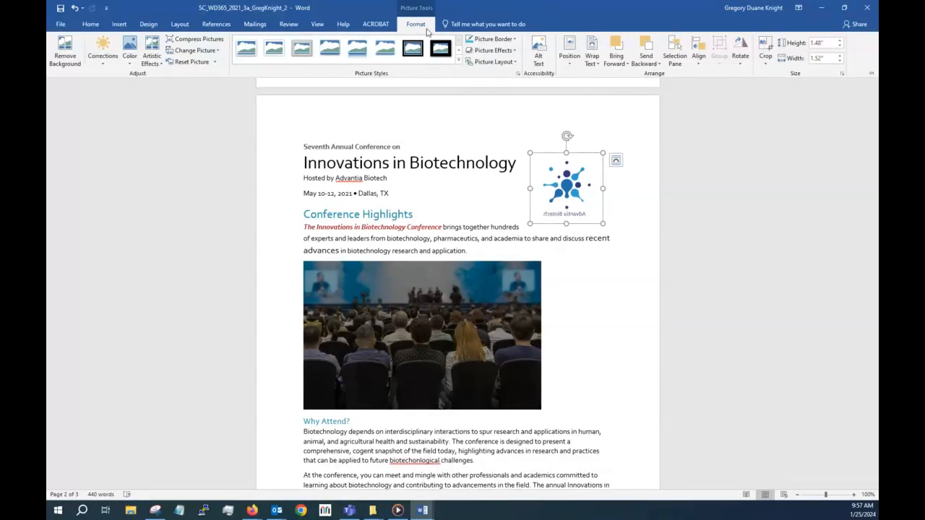
{"action": "left_click", "coordinate": [518, 62]}
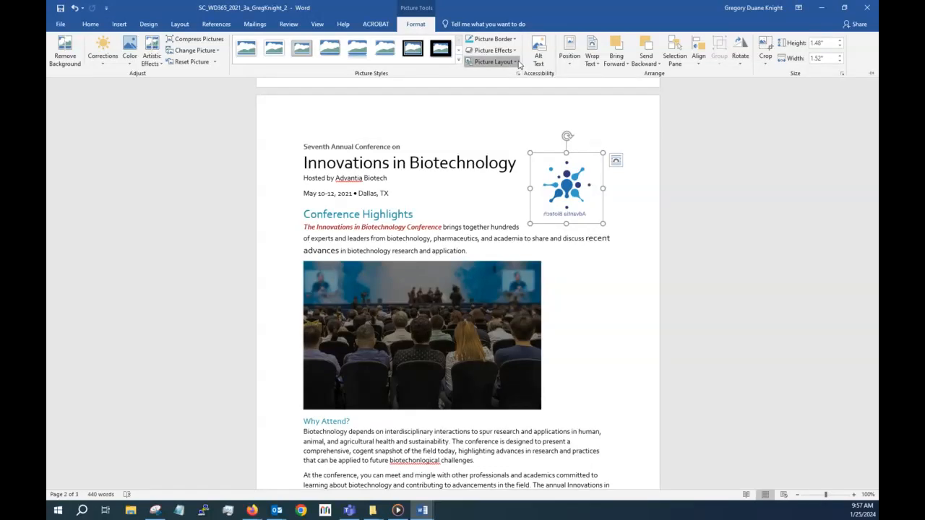
{"action": "left_click", "coordinate": [543, 16]}
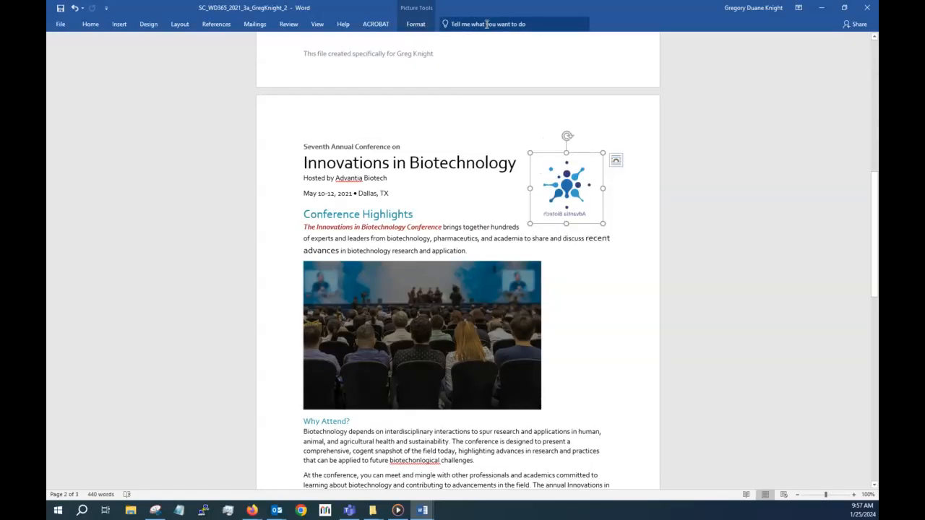
{"action": "left_click", "coordinate": [146, 147]}
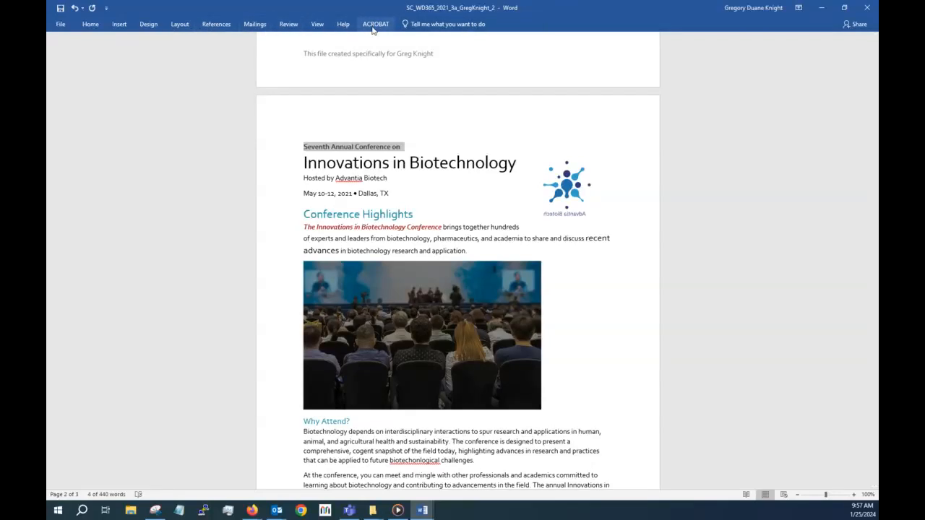
Reselect the page 2 logo, open its Format Picture options and reread the flip instruction in the instructions document
{"action": "left_click", "coordinate": [553, 189]}
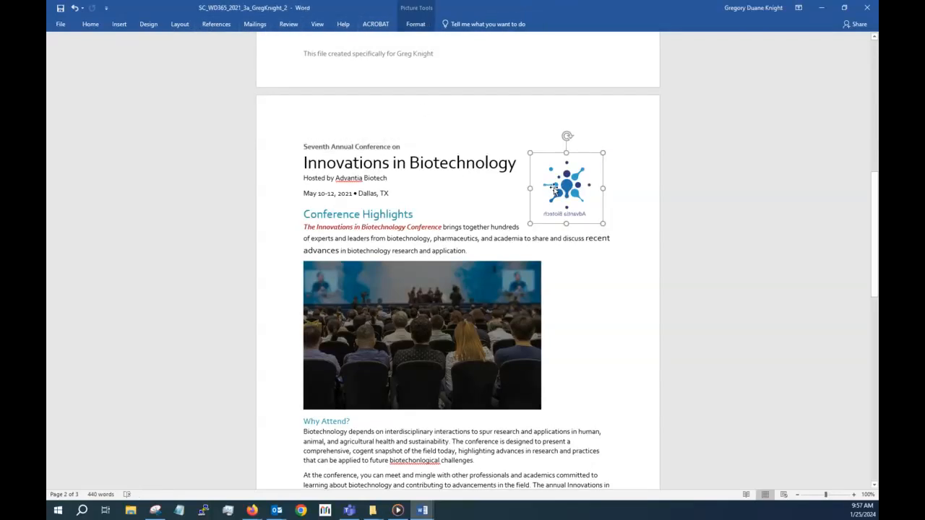
{"action": "left_click", "coordinate": [416, 25]}
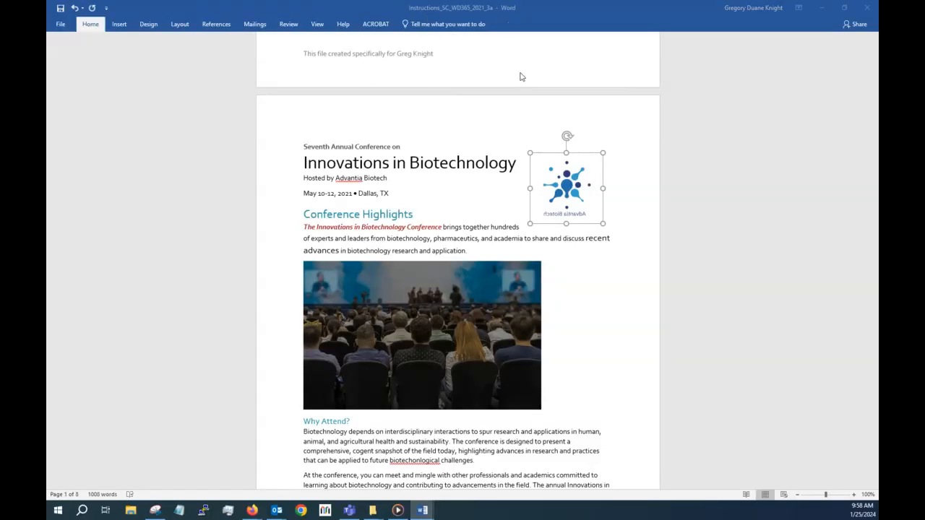
{"action": "left_click", "coordinate": [517, 74]}
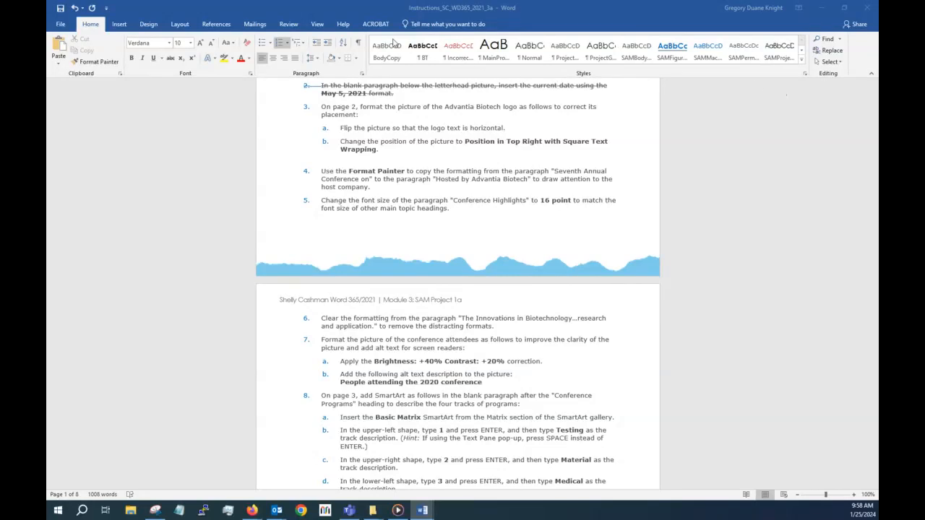
{"action": "scroll", "coordinate": [474, 168], "scroll_direction": "up", "scroll_amount": 4}
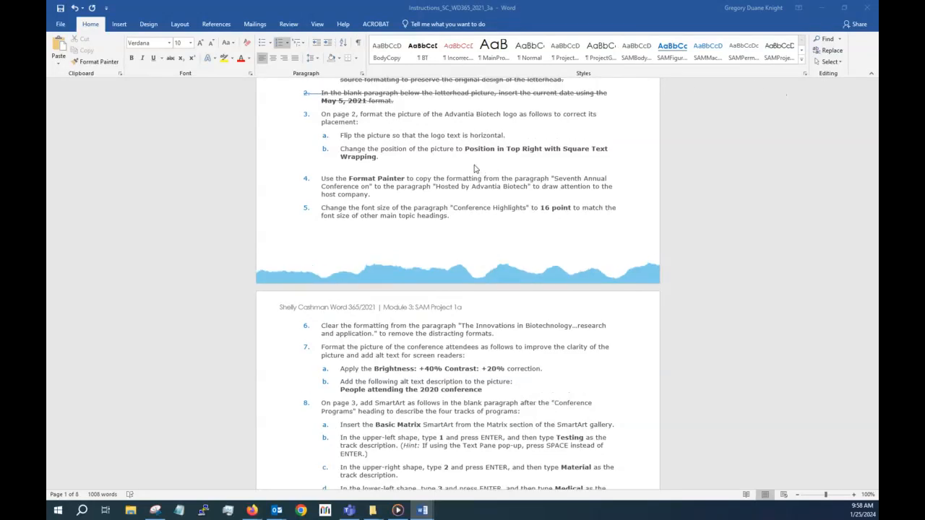
{"action": "left_click", "coordinate": [821, 7]}
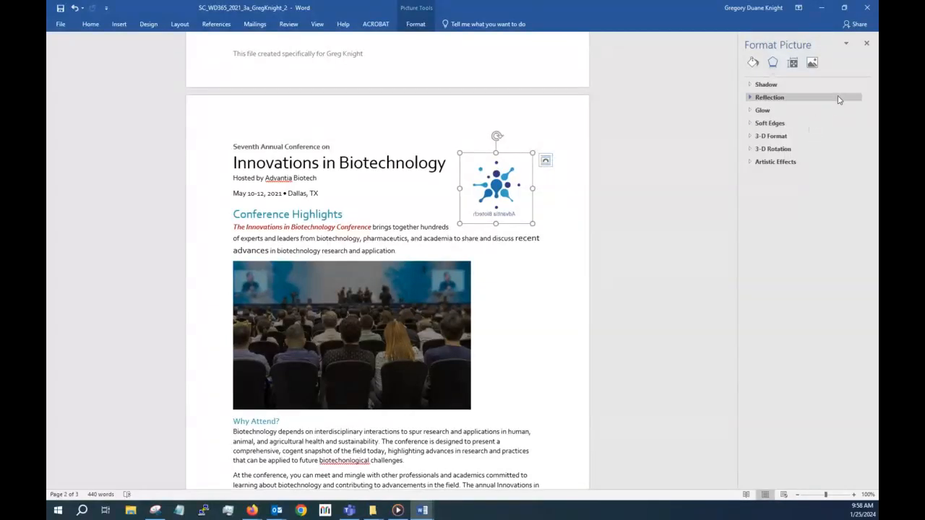
Look through the logo's Format Picture categories and the available picture commands for a way to flip it
{"action": "left_click", "coordinate": [813, 64]}
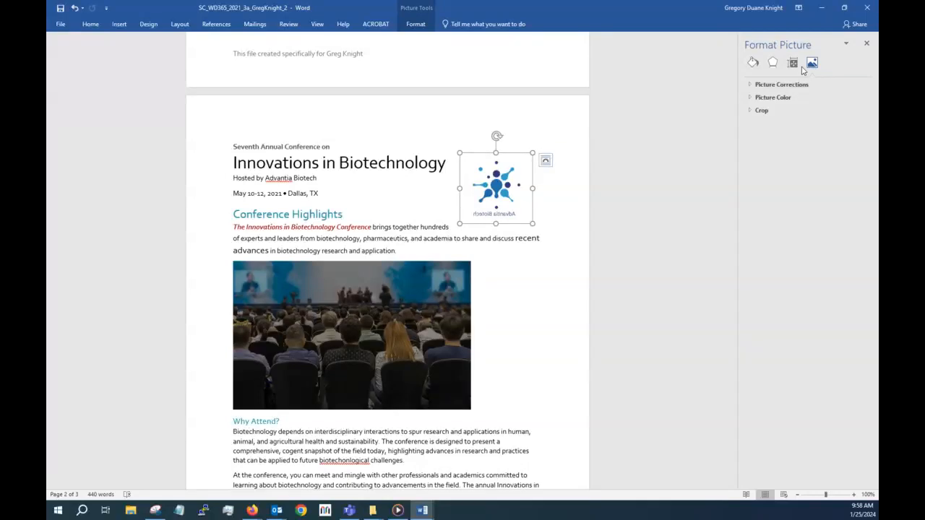
{"action": "left_click", "coordinate": [793, 63]}
{"action": "left_click", "coordinate": [773, 63]}
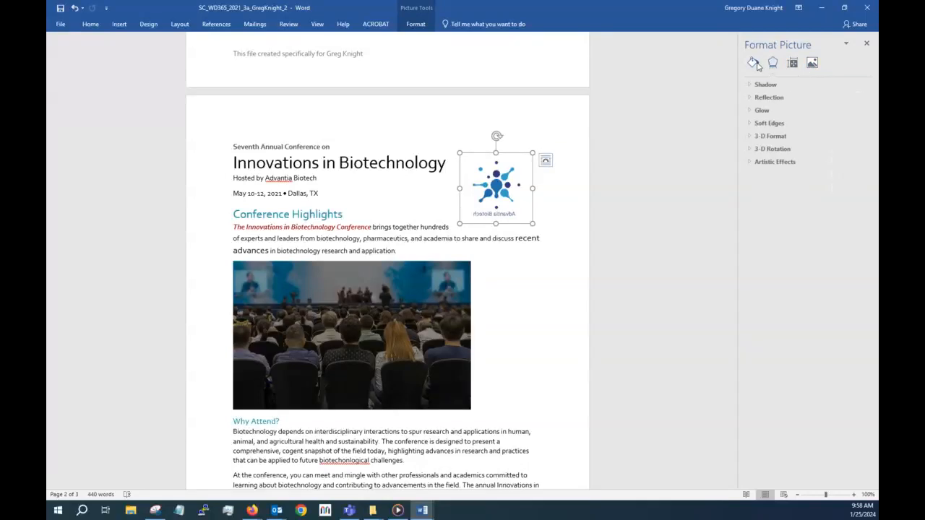
{"action": "left_click", "coordinate": [753, 63]}
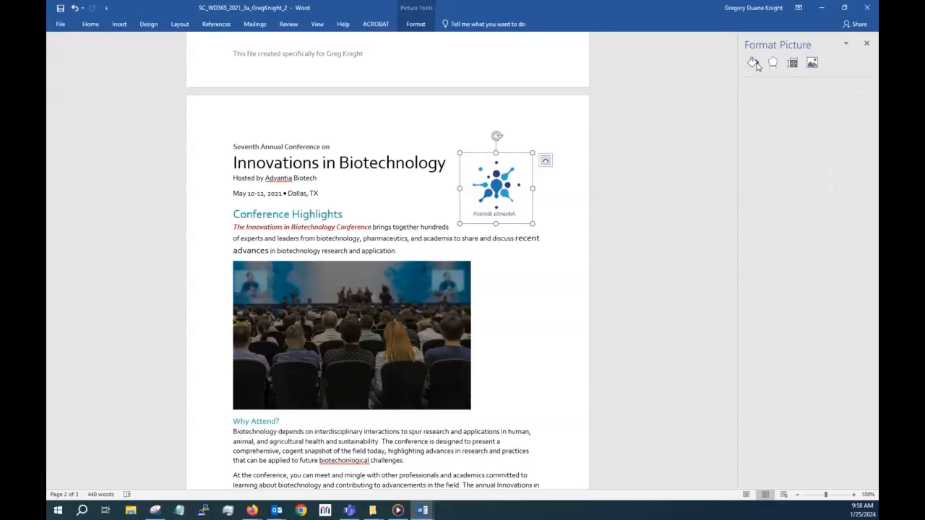
{"action": "left_click", "coordinate": [415, 25]}
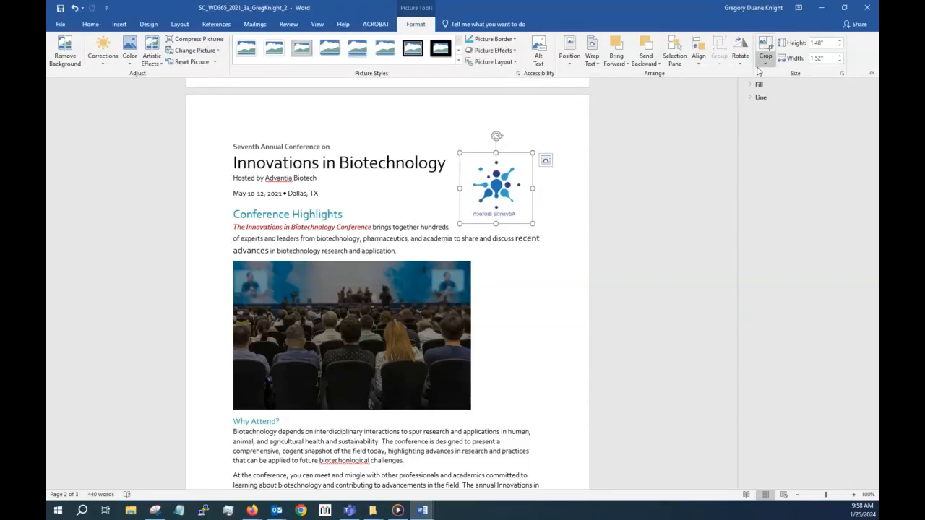
{"action": "right_click", "coordinate": [503, 189]}
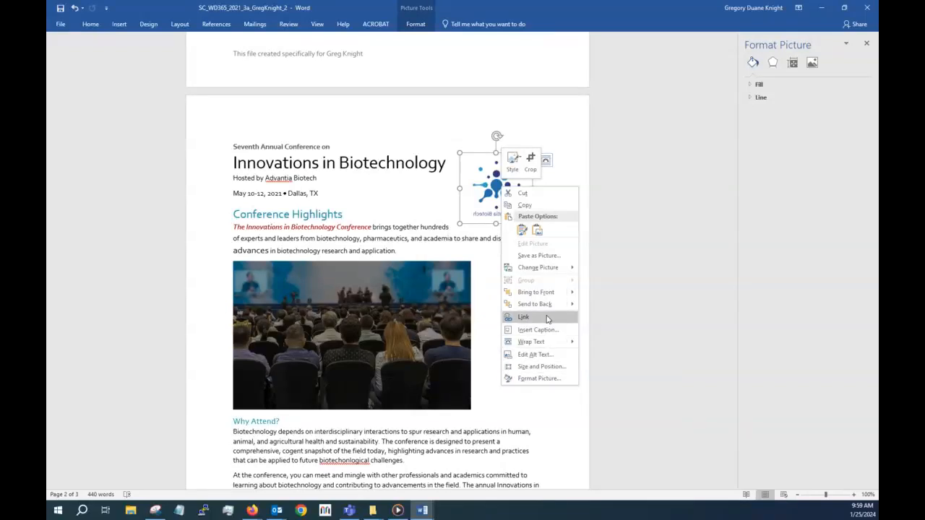
{"action": "key", "text": "Escape"}
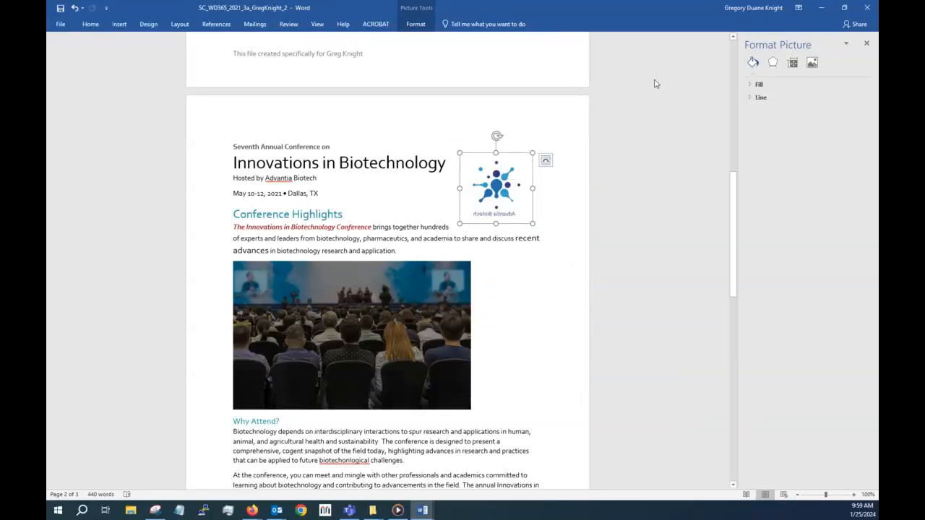
{"action": "left_click", "coordinate": [473, 24]}
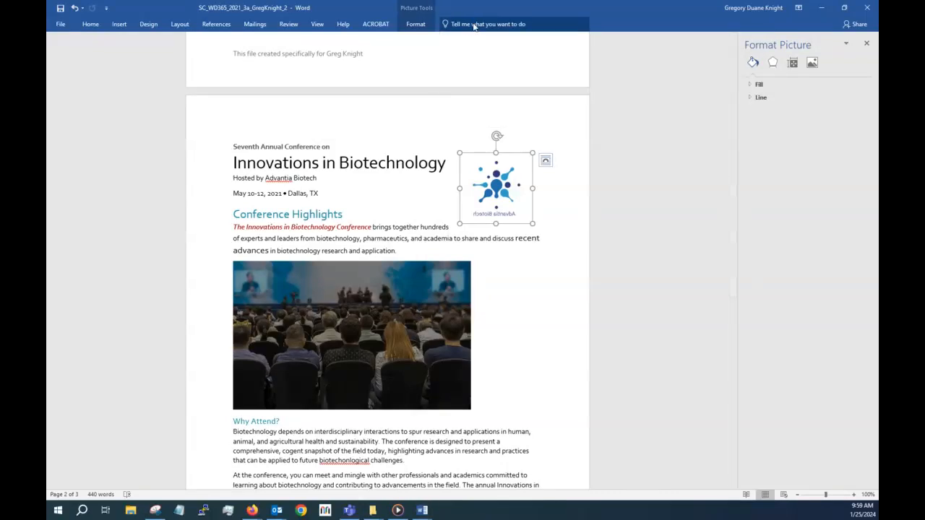
{"action": "key", "text": "alt+Tab"}
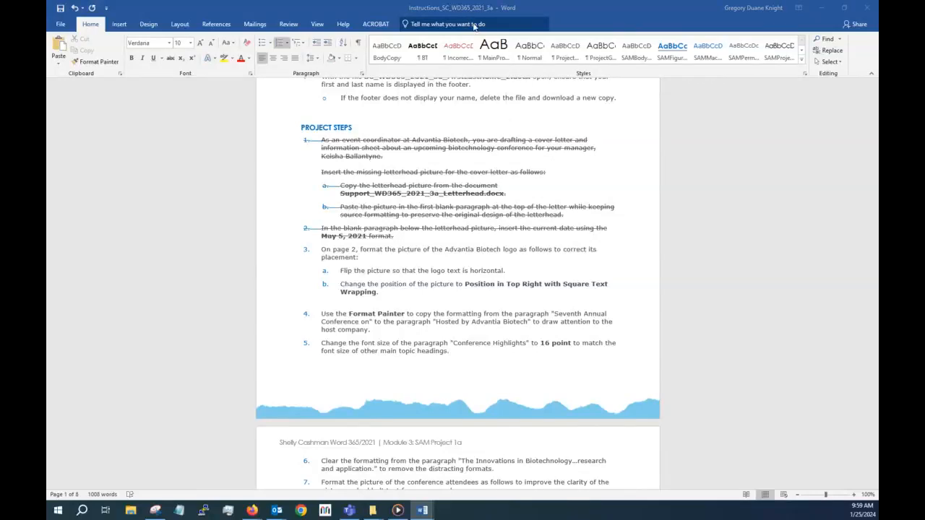
{"action": "key", "text": "alt+Tab"}
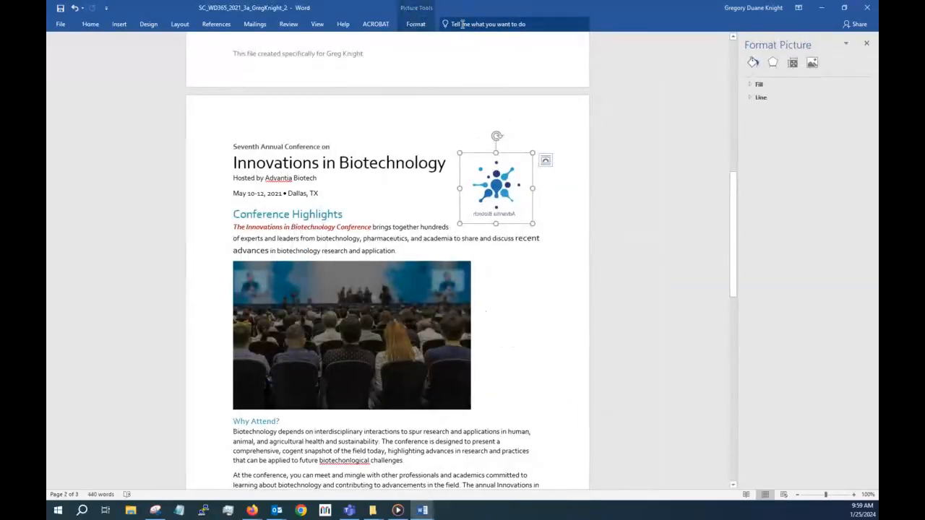
{"action": "left_click", "coordinate": [462, 27]}
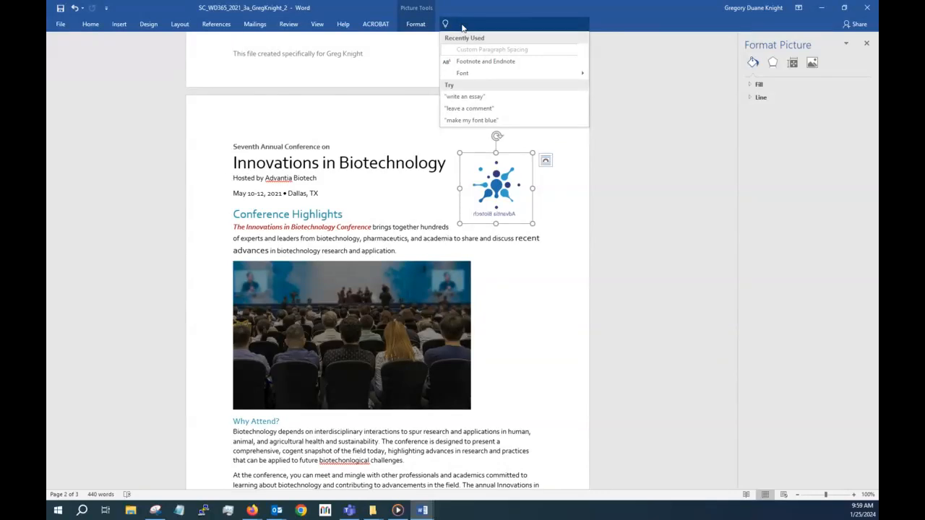
{"action": "left_click", "coordinate": [641, 74]}
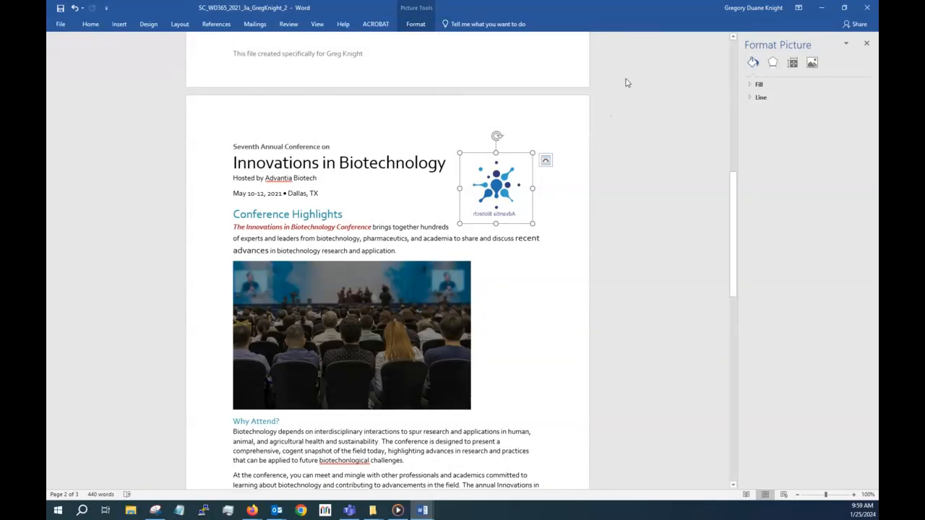
Reopen the logo's Format Picture options and examine the text box and Picture Corrections settings for a flip option
{"action": "right_click", "coordinate": [490, 176]}
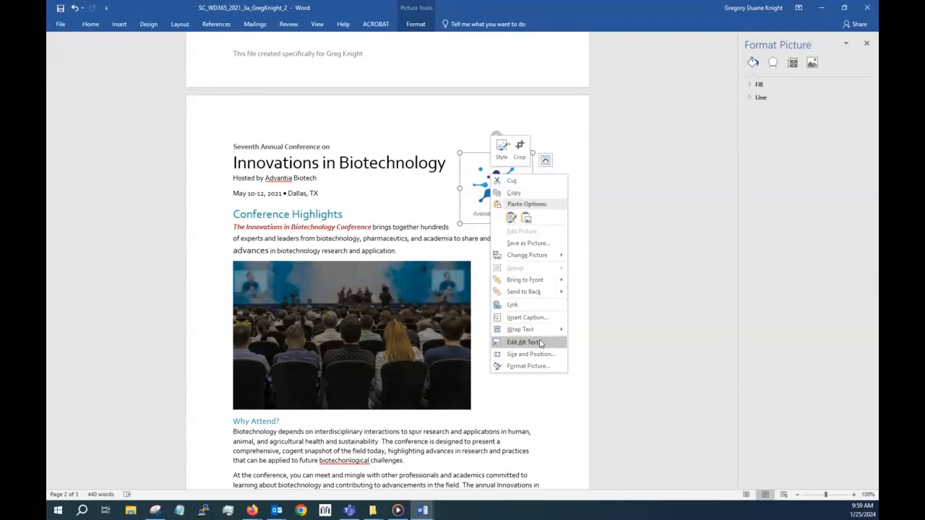
{"action": "left_click", "coordinate": [528, 367]}
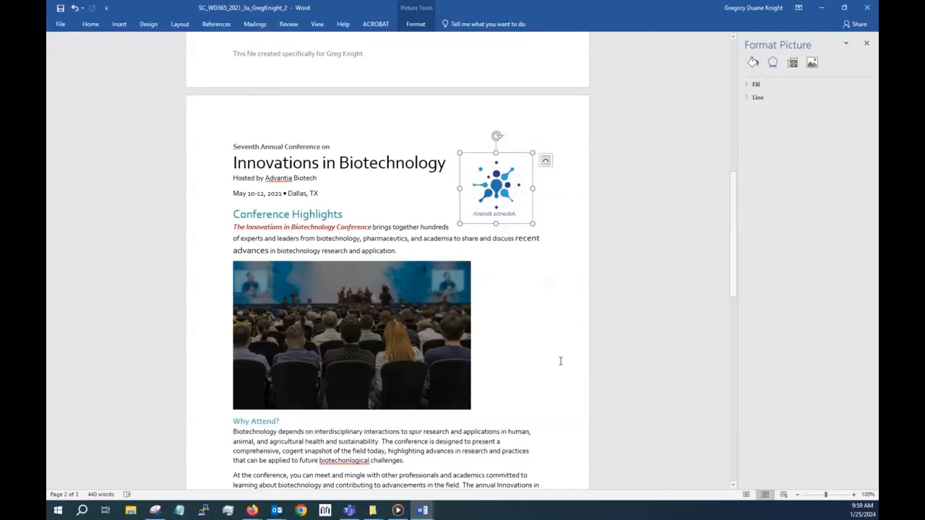
{"action": "left_click", "coordinate": [794, 64]}
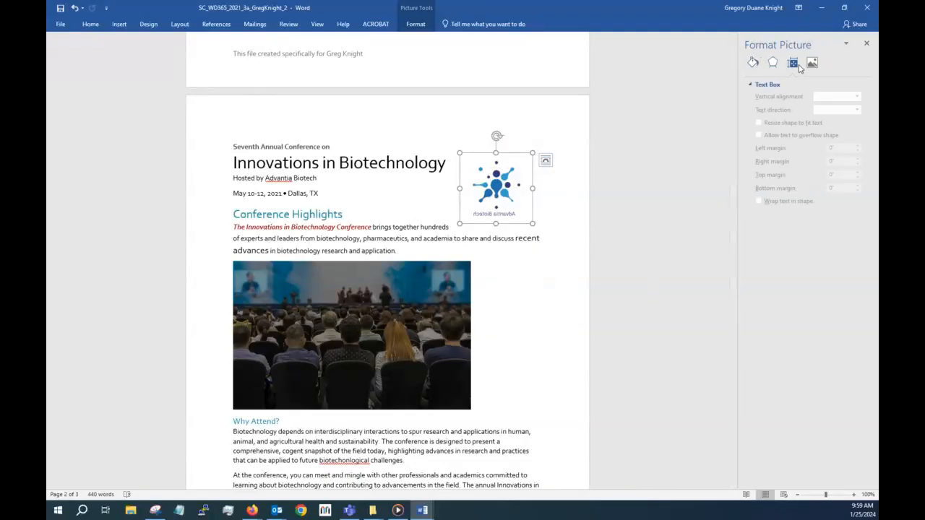
{"action": "left_click", "coordinate": [811, 64]}
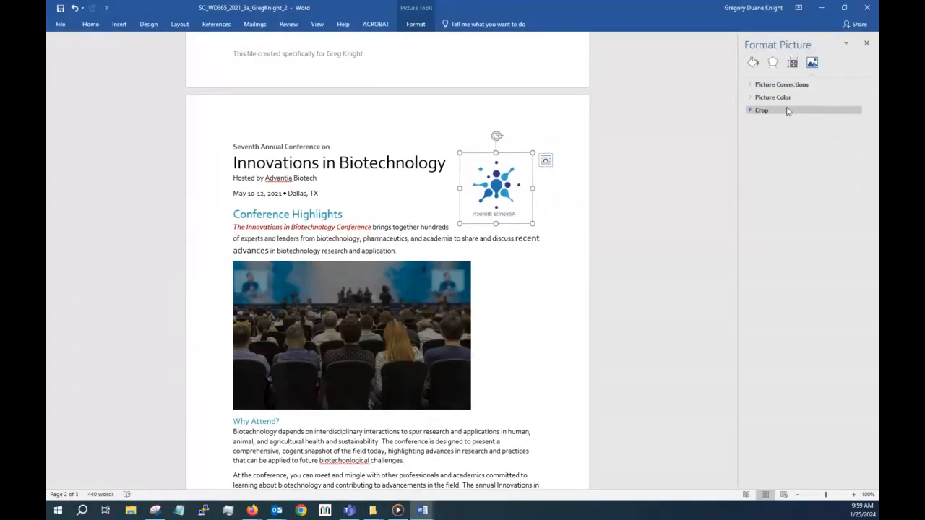
{"action": "left_click", "coordinate": [749, 85]}
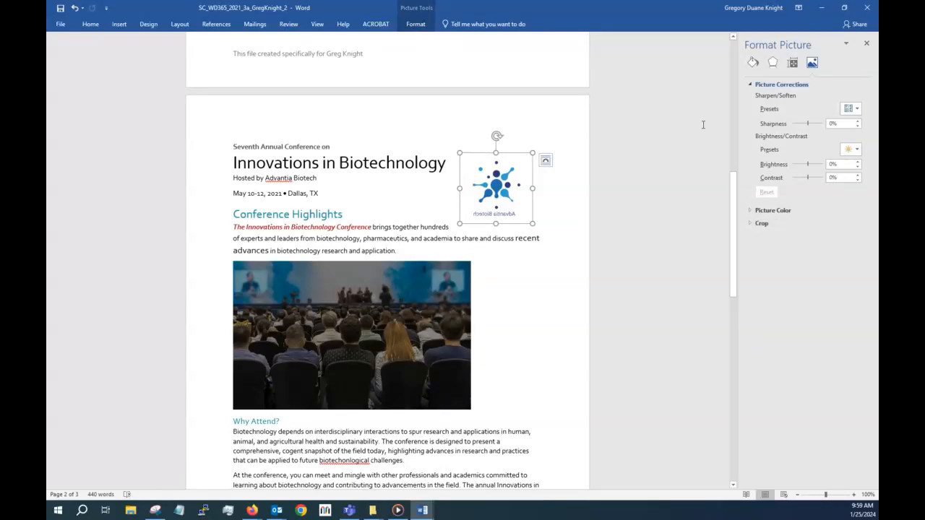
Search Word's commands for "flip"
{"action": "left_click", "coordinate": [456, 35]}
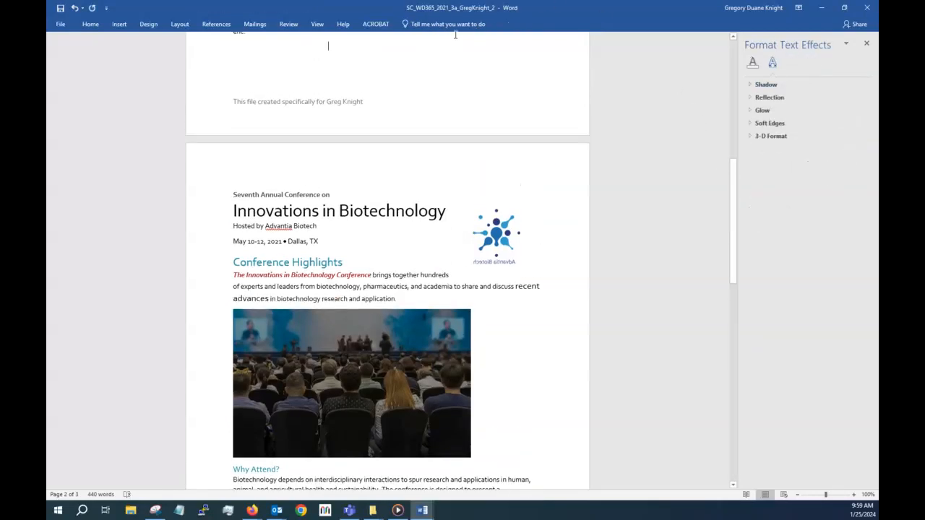
{"action": "left_click", "coordinate": [433, 26]}
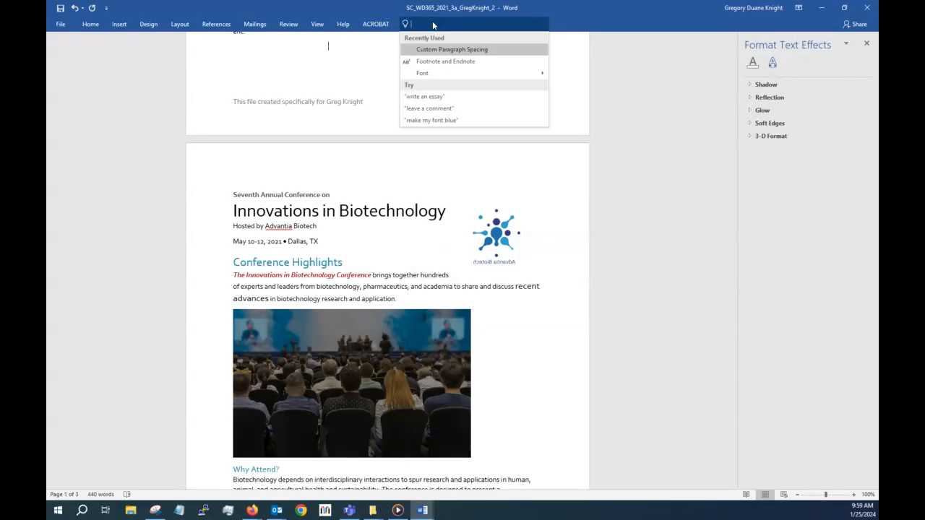
{"action": "type", "text": "flip"}
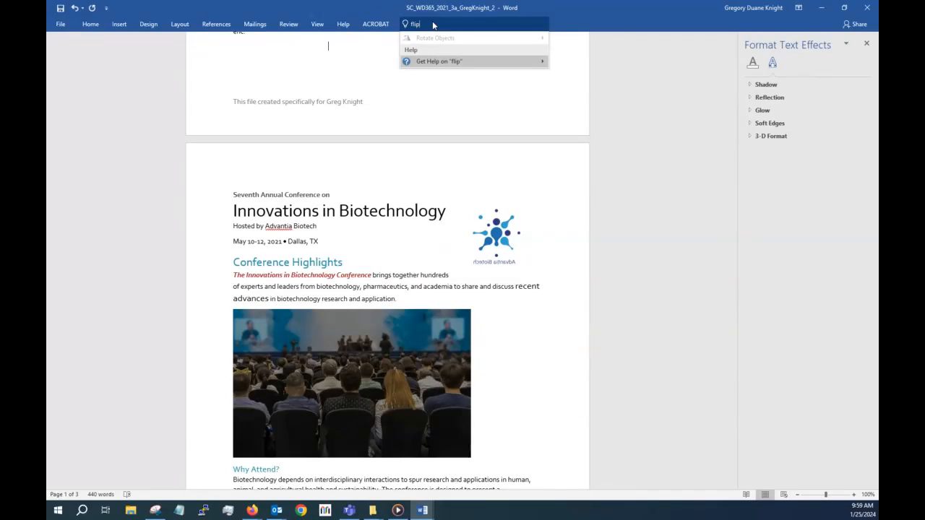
Search Word's commands for "picture flip"
{"action": "key", "text": "BackSpace"}
{"action": "key", "text": "BackSpace"}
{"action": "key", "text": "BackSpace"}
{"action": "key", "text": "BackSpace"}
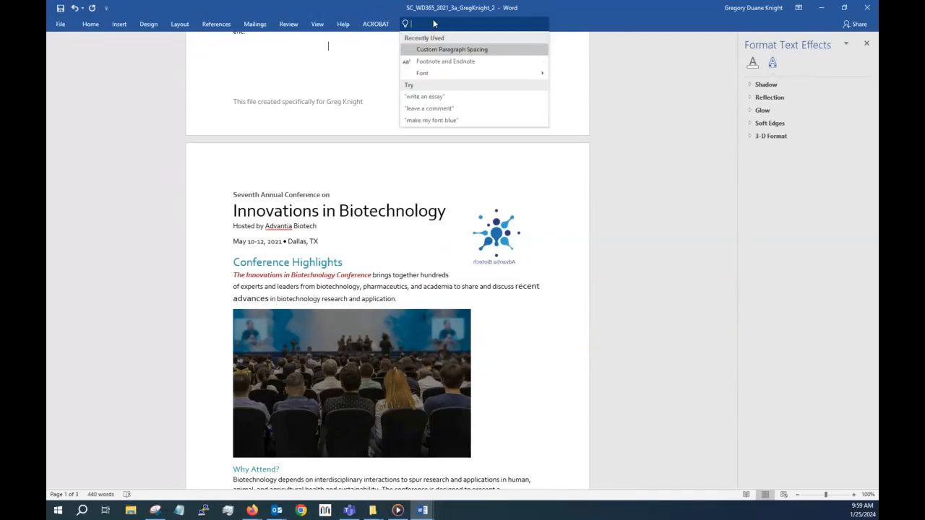
{"action": "type", "text": "p"}
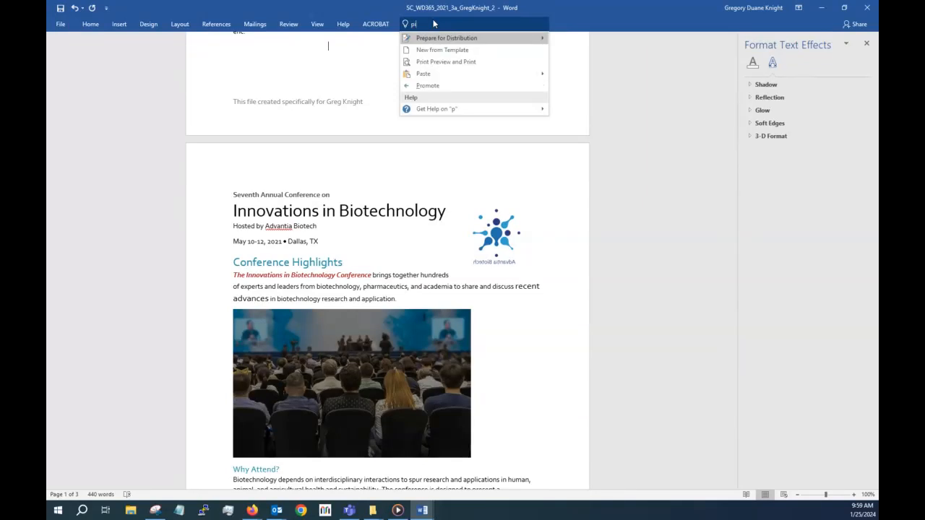
{"action": "type", "text": "icture"}
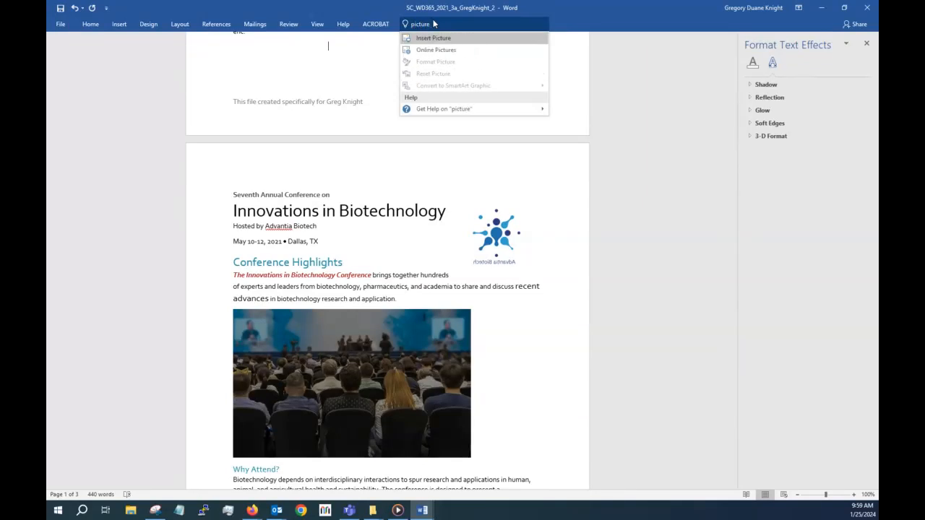
{"action": "type", "text": " flip"}
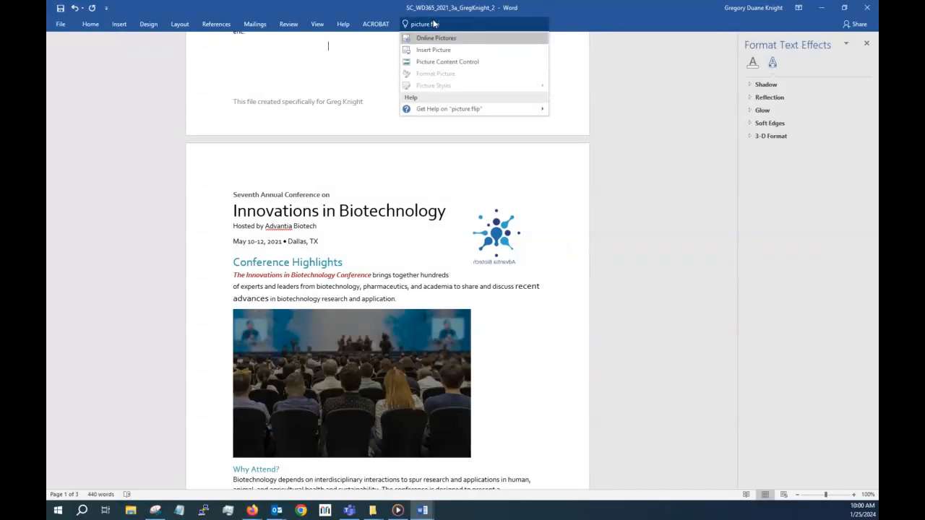
Try the Picture Content Control command from the search results and undo the inserted placeholder
{"action": "left_click", "coordinate": [468, 63]}
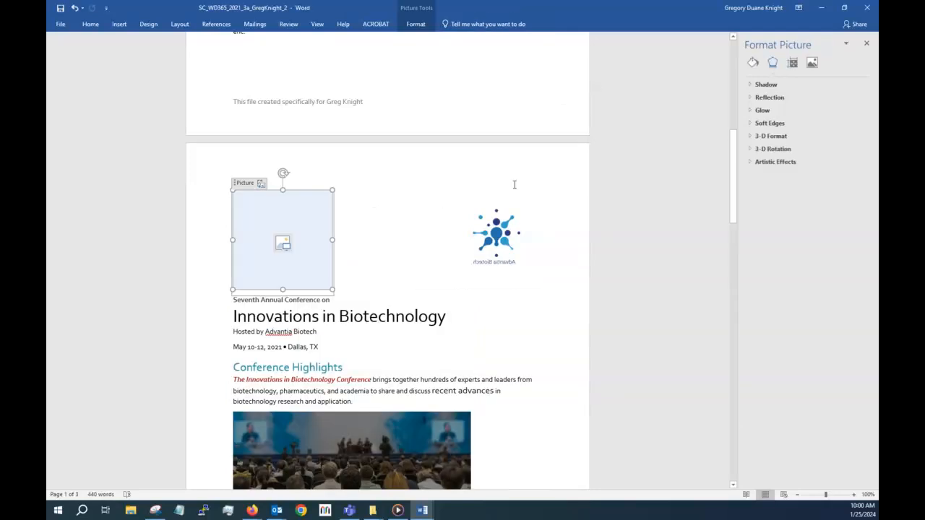
{"action": "left_click", "coordinate": [393, 203]}
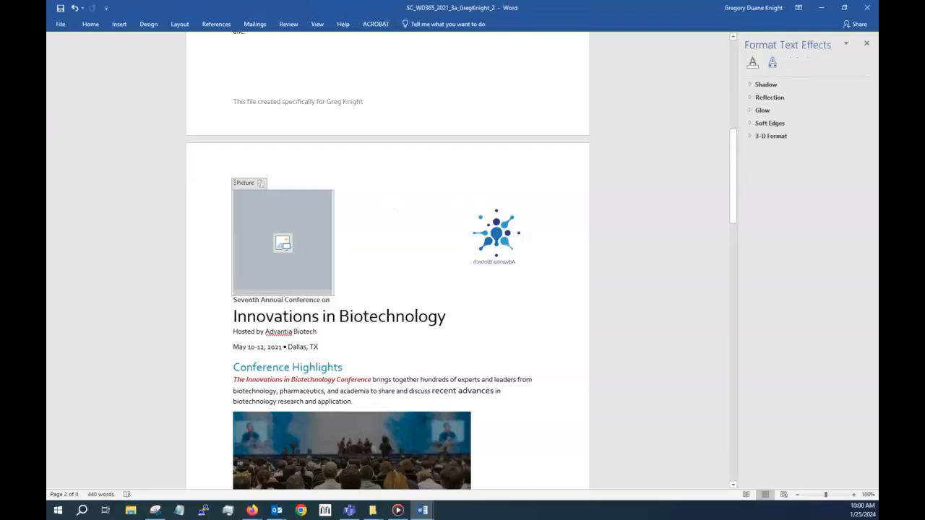
{"action": "left_click", "coordinate": [75, 8]}
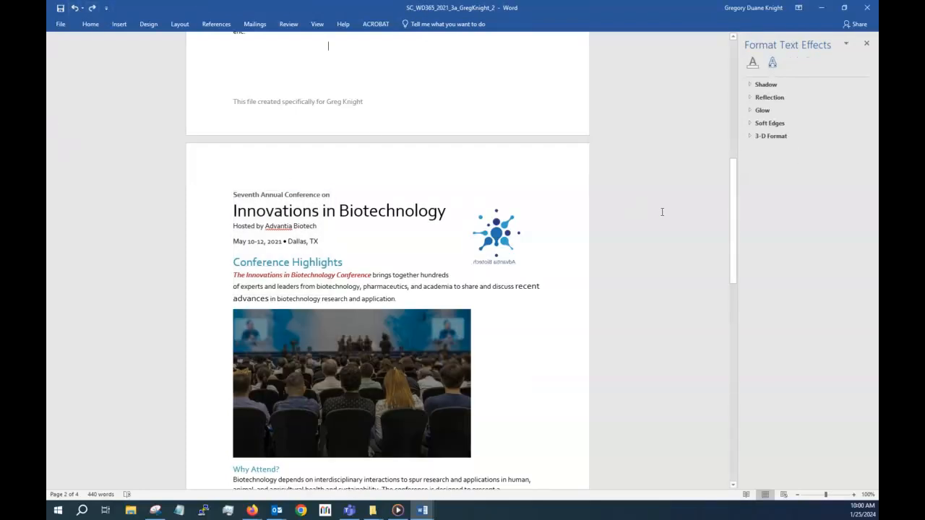
Examine the page 2 logo's position, text wrapping and size layout settings for a flip option, leaving them as they are
{"action": "left_click", "coordinate": [491, 249]}
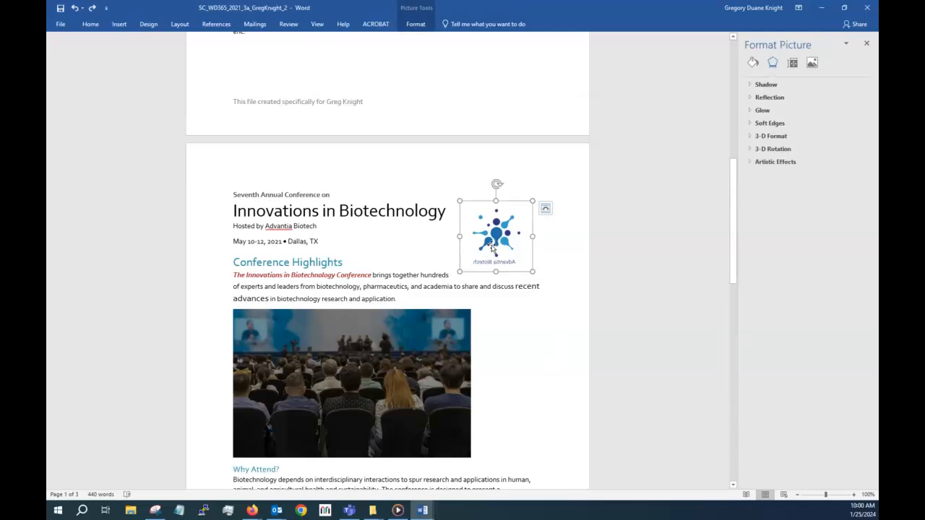
{"action": "left_click", "coordinate": [546, 209]}
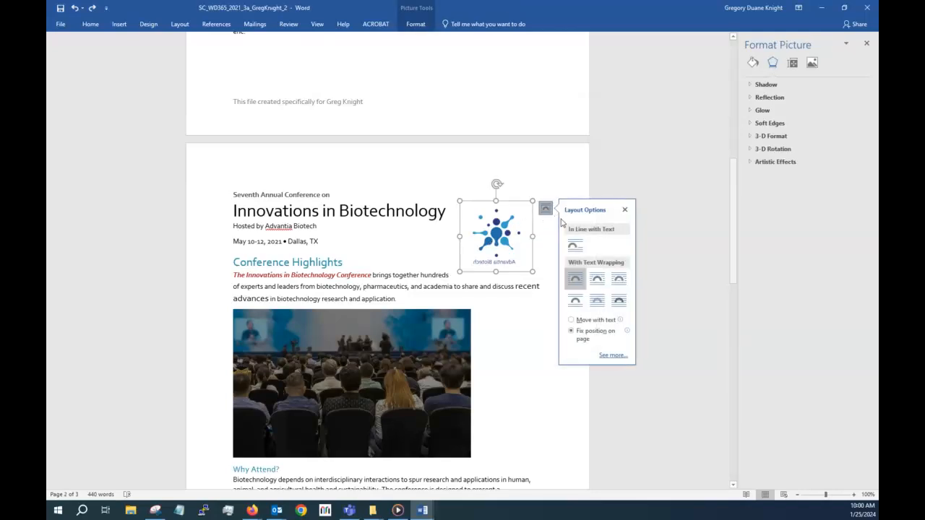
{"action": "left_click", "coordinate": [612, 356]}
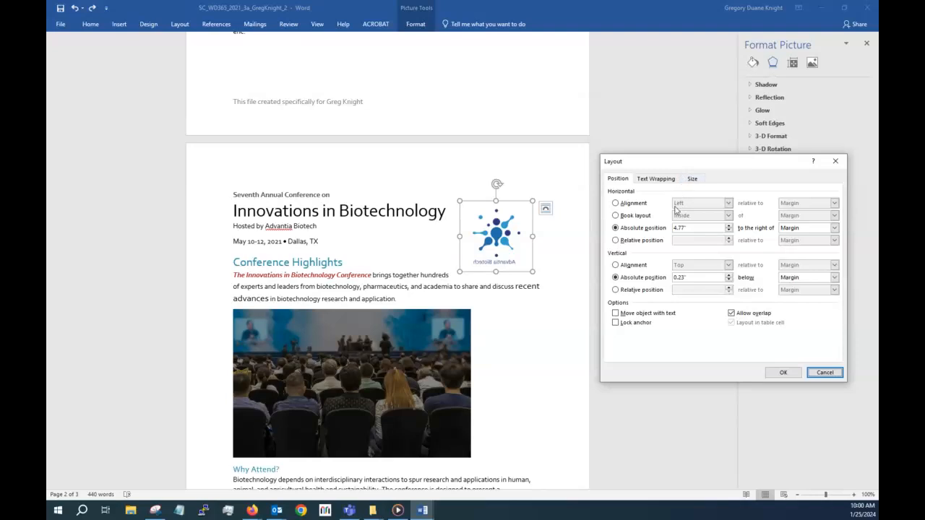
{"action": "left_click", "coordinate": [655, 178]}
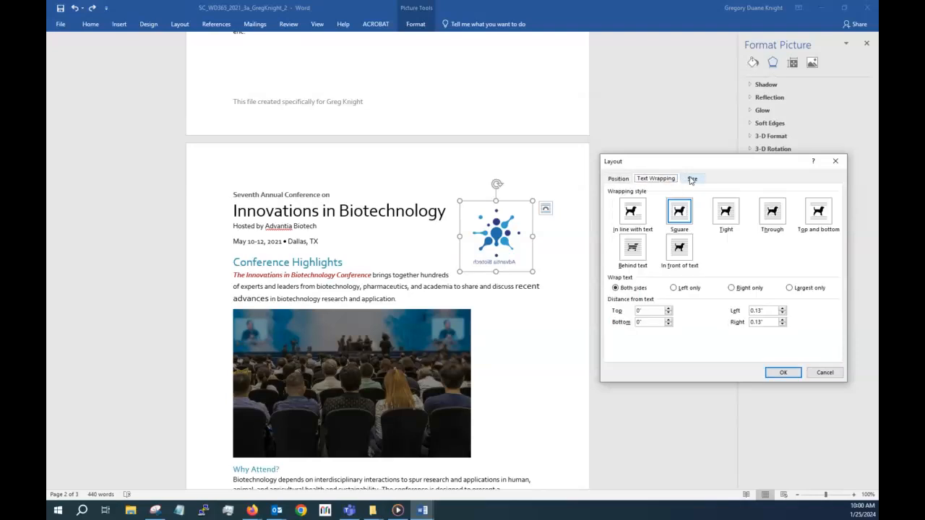
{"action": "left_click", "coordinate": [691, 178]}
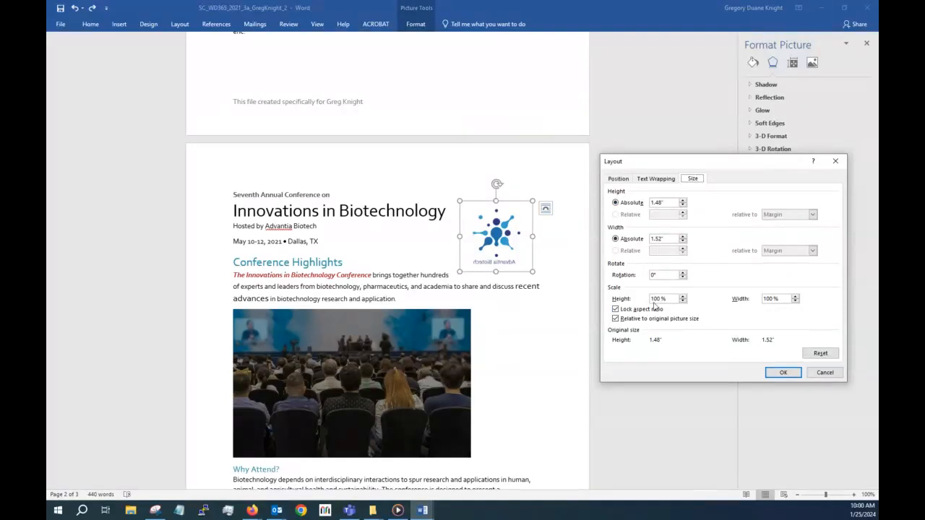
{"action": "left_click", "coordinate": [616, 179]}
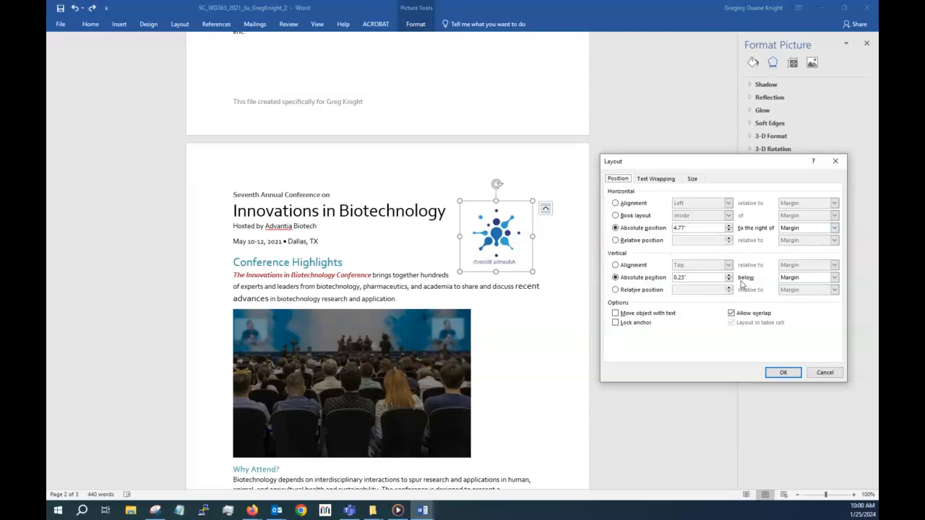
{"action": "left_click", "coordinate": [823, 373]}
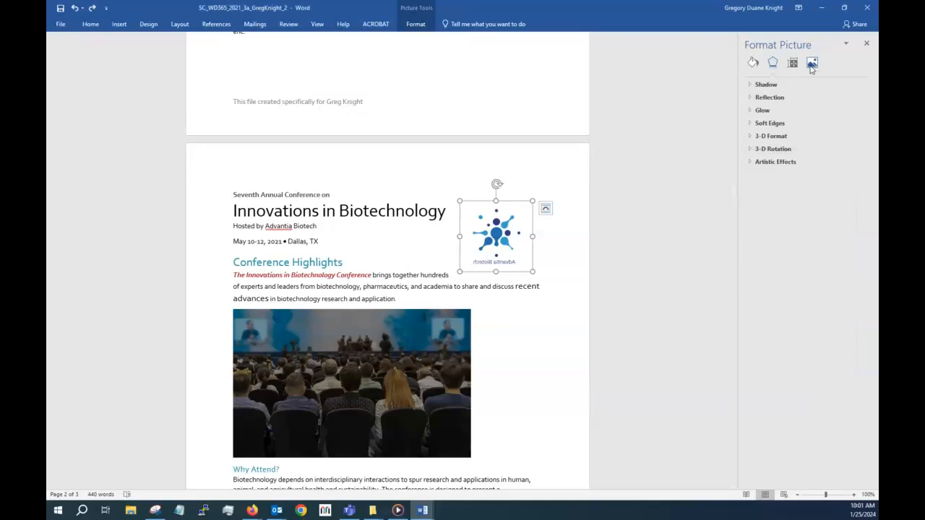
Reread the logo flip and position instructions in the instructions document and return to the conference letter
{"action": "left_click", "coordinate": [545, 209]}
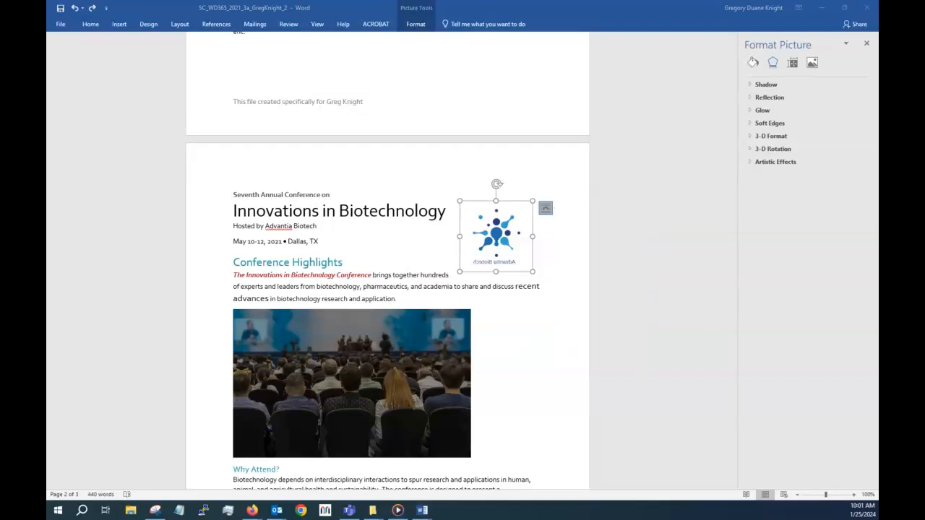
{"action": "key", "text": "alt+Tab"}
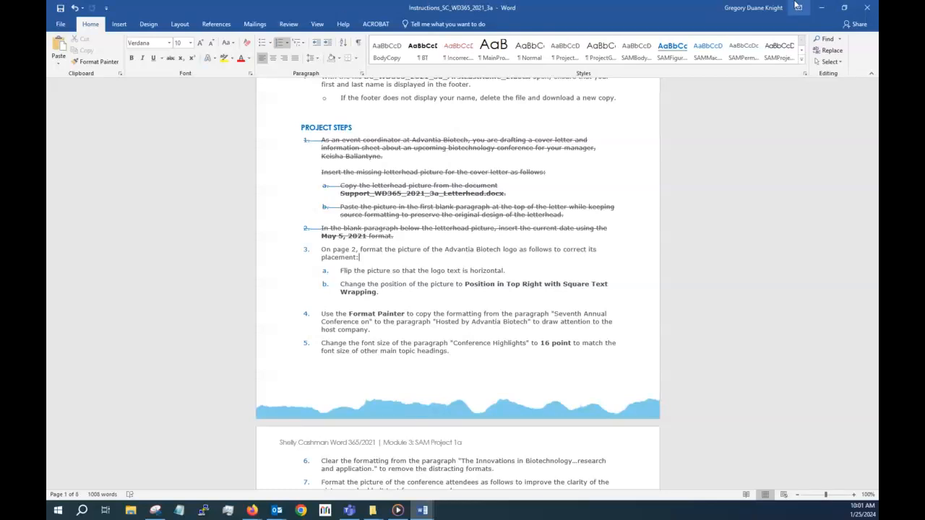
{"action": "left_click", "coordinate": [822, 7]}
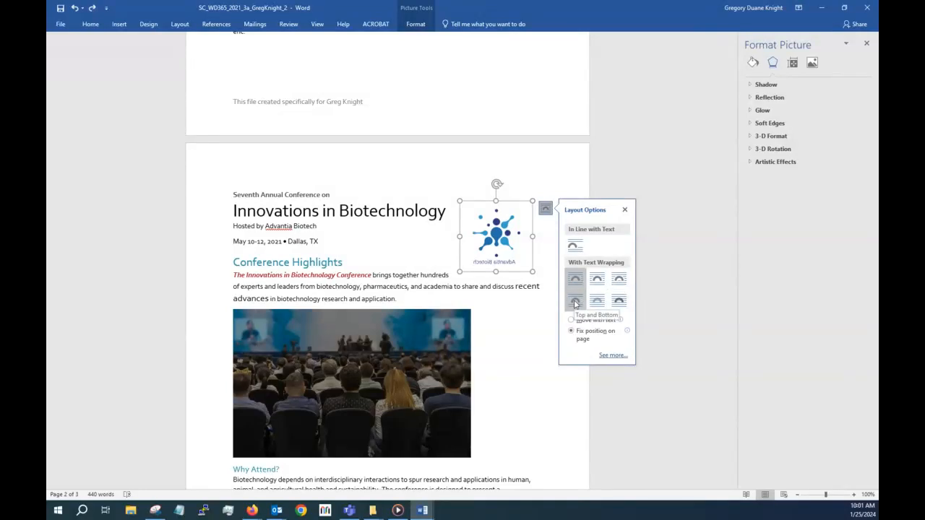
Set the page 2 logo's wrapping style to Square with text wrapping on the right only
{"action": "left_click", "coordinate": [613, 355]}
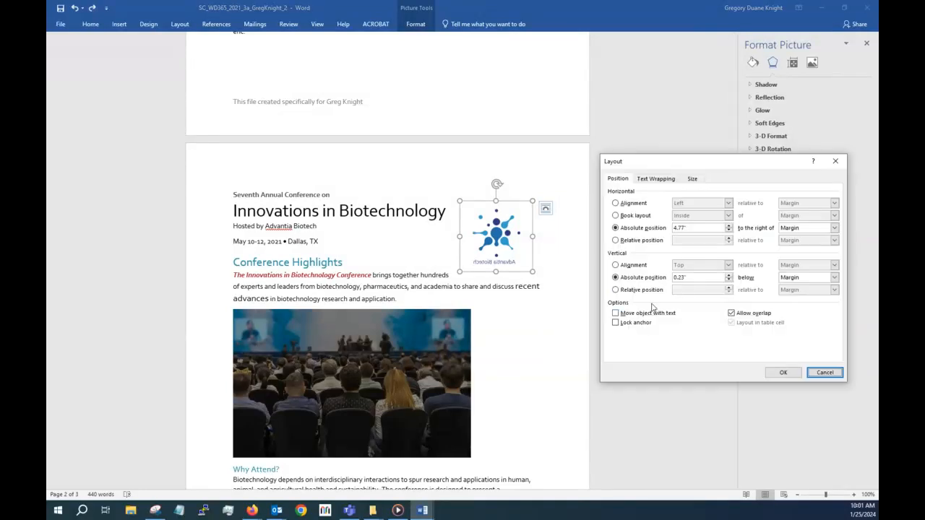
{"action": "left_click", "coordinate": [655, 180]}
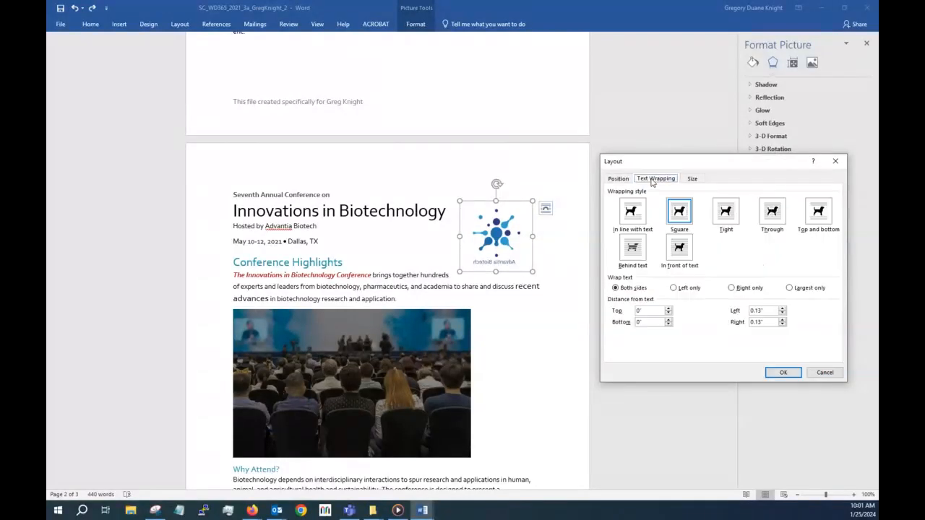
{"action": "left_click", "coordinate": [732, 289]}
{"action": "left_click", "coordinate": [684, 215]}
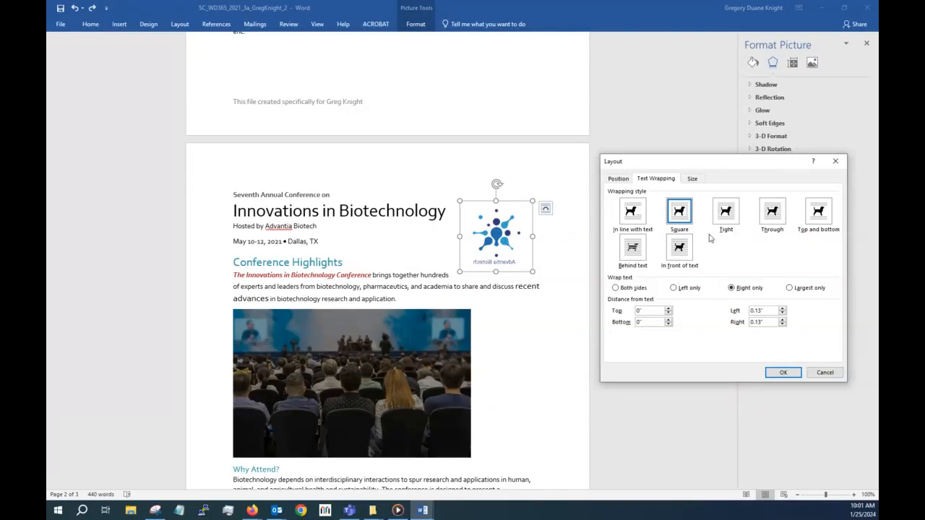
{"action": "left_click", "coordinate": [772, 371]}
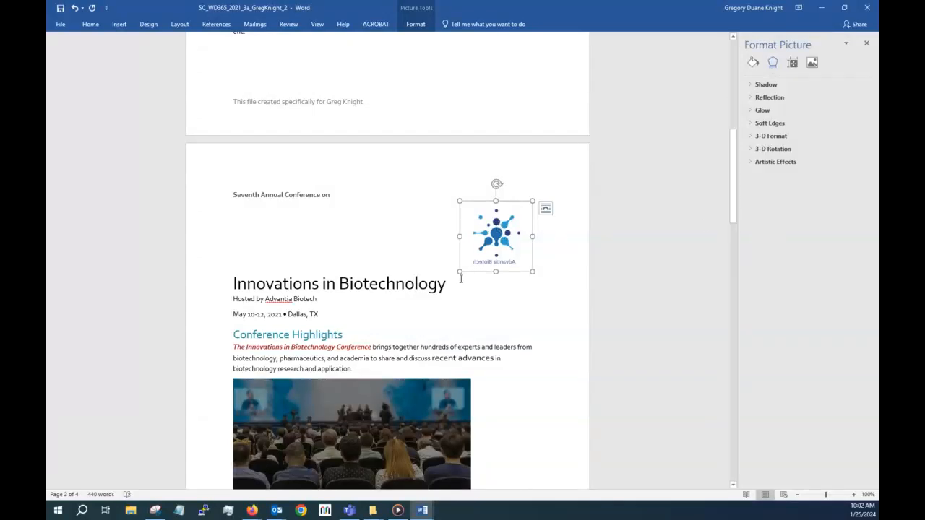
Try rotating the page 2 logo by 180° through its size settings and undo the rotation
{"action": "right_click", "coordinate": [491, 231]}
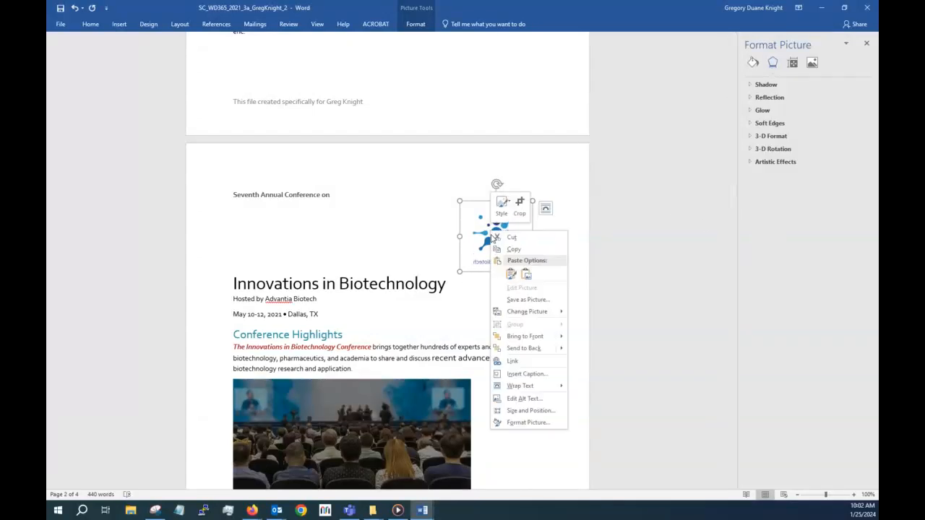
{"action": "mouse_move", "coordinate": [524, 312]}
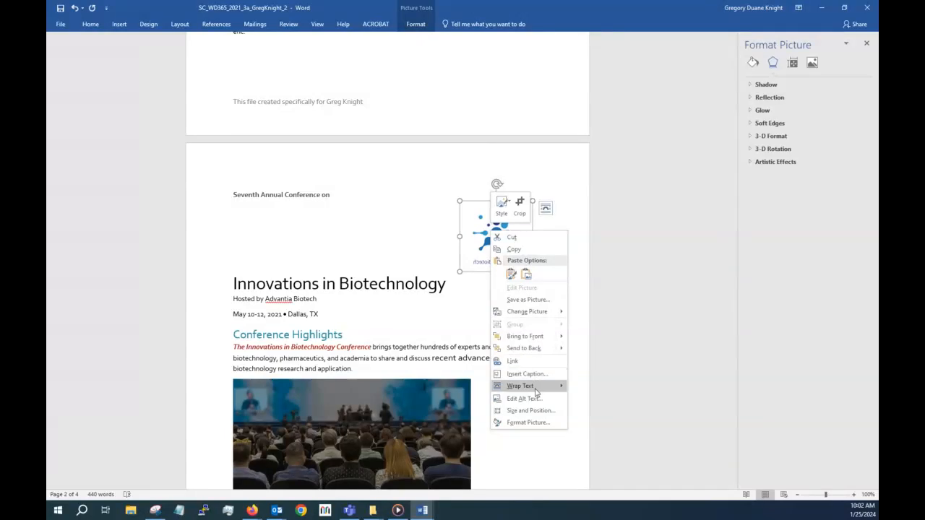
{"action": "left_click", "coordinate": [534, 410]}
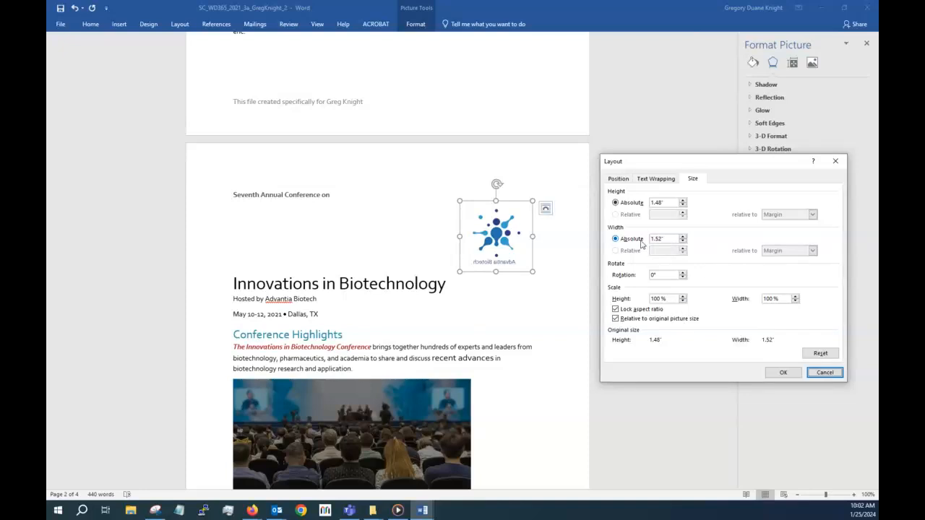
{"action": "double_click", "coordinate": [663, 277]}
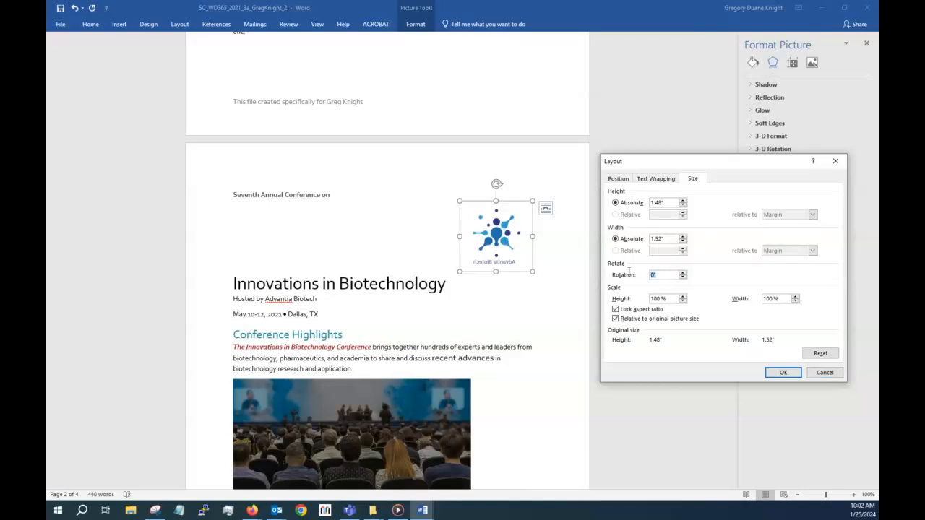
{"action": "type", "text": "180"}
{"action": "left_click", "coordinate": [781, 374]}
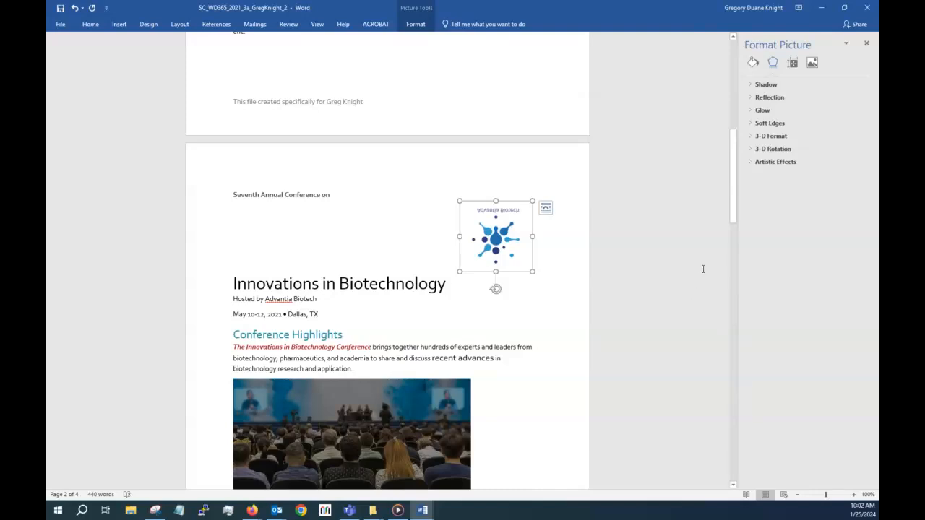
{"action": "left_click", "coordinate": [74, 9]}
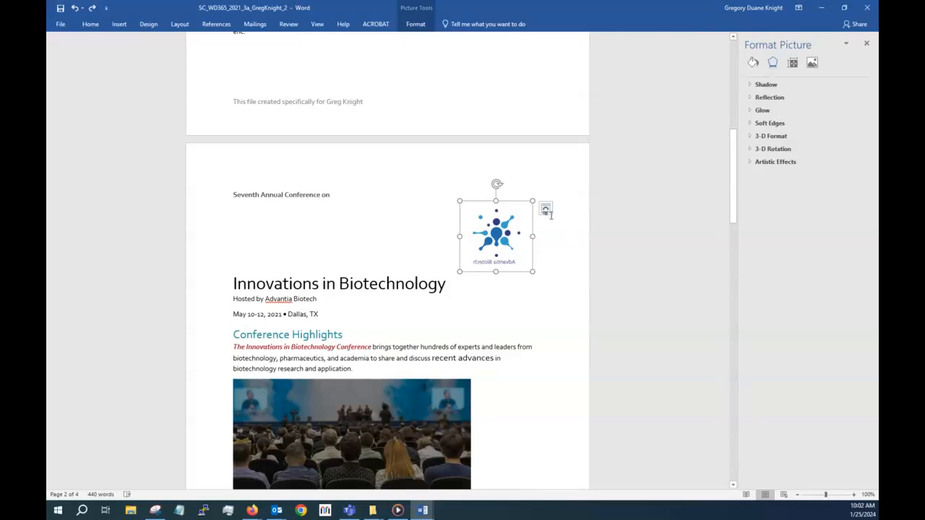
Try rotating the page 2 logo by 90° and undo the rotation
{"action": "right_click", "coordinate": [487, 220]}
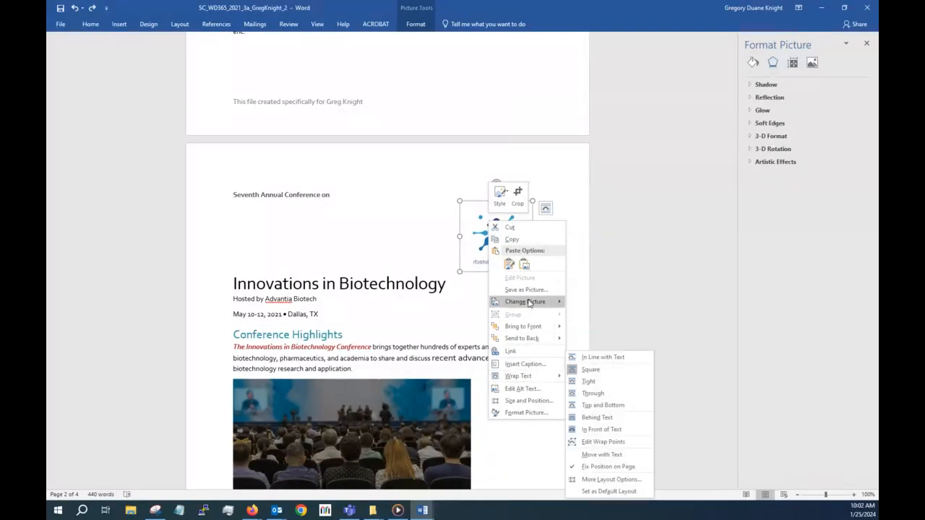
{"action": "left_click", "coordinate": [528, 400]}
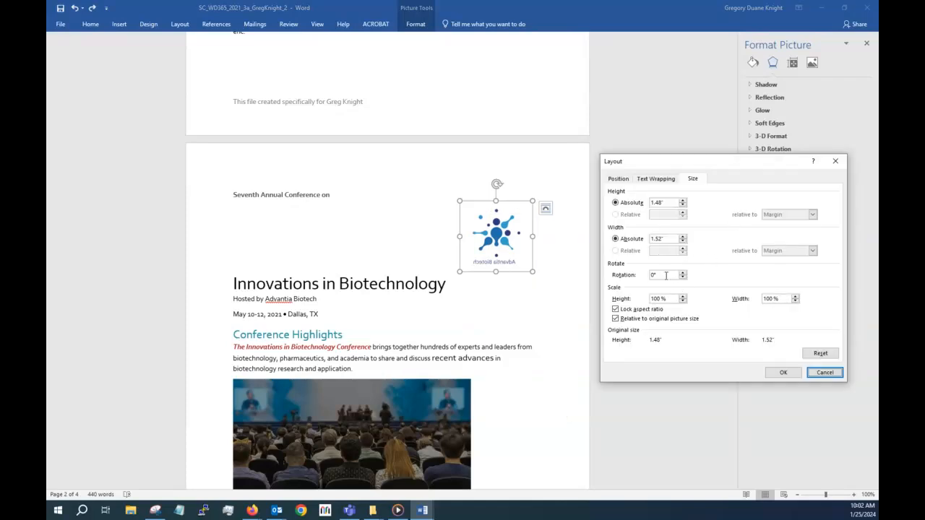
{"action": "left_click_drag", "start_coordinate": [666, 275], "coordinate": [625, 271]}
{"action": "type", "text": "90"}
{"action": "left_click", "coordinate": [782, 372]}
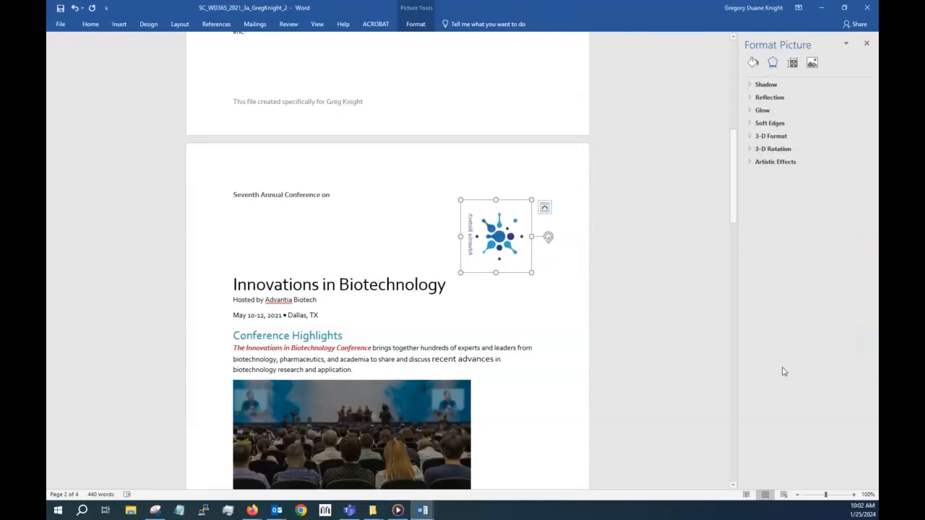
{"action": "left_click", "coordinate": [74, 8]}
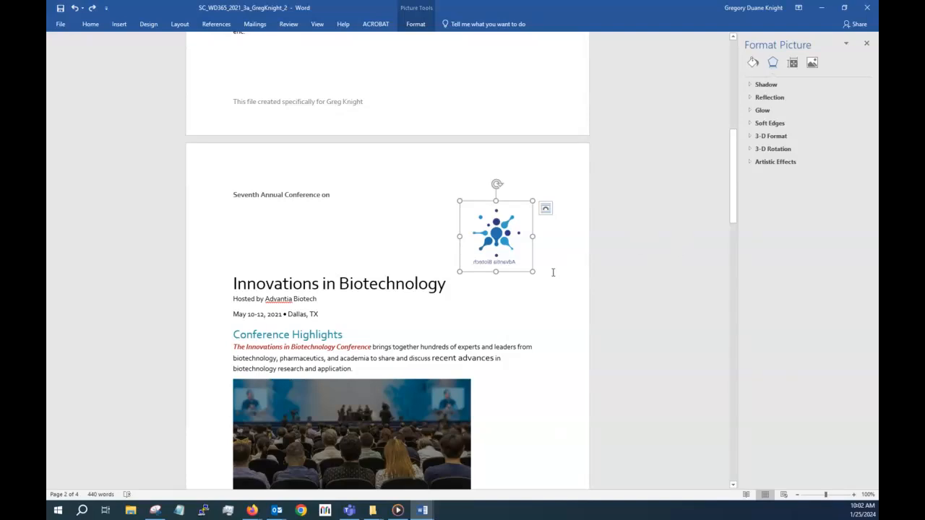
Look through the logo's picture styles and text wrapping choices for a way to flip it
{"action": "right_click", "coordinate": [503, 237]}
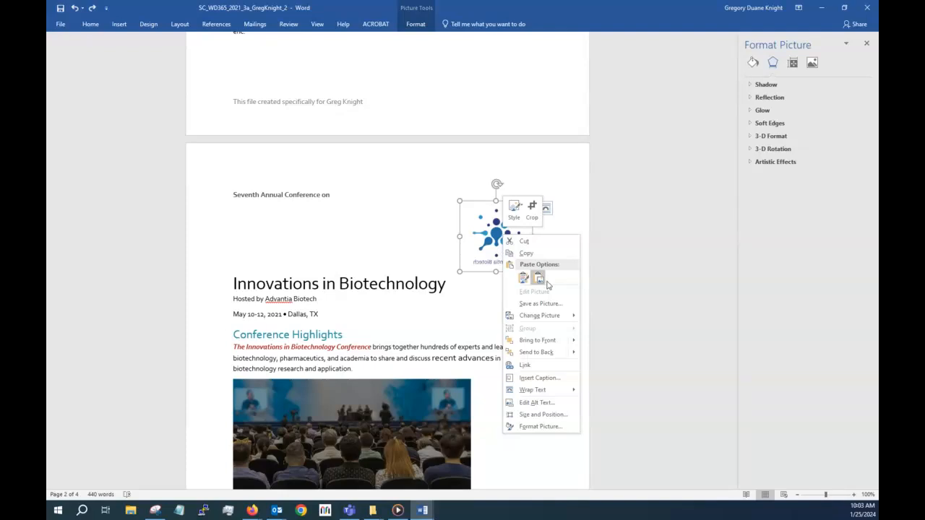
{"action": "left_click", "coordinate": [518, 210]}
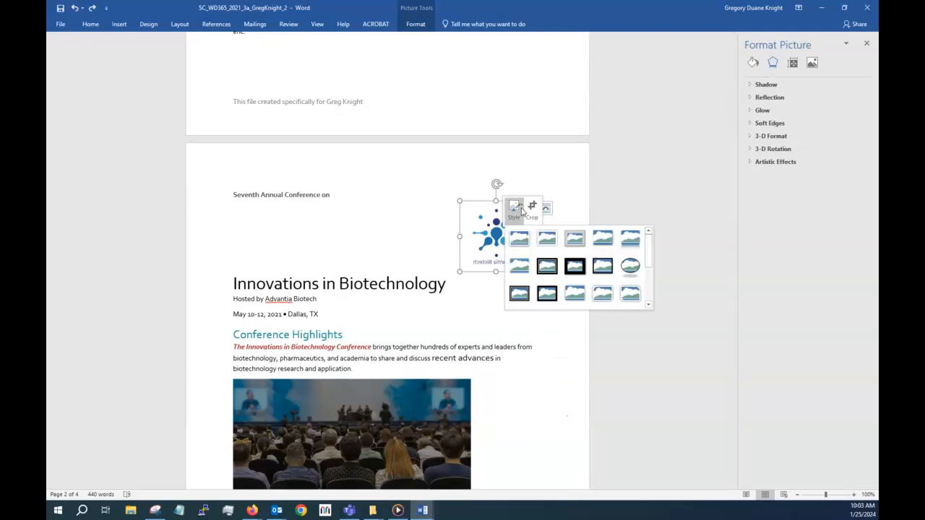
{"action": "left_click", "coordinate": [520, 209]}
{"action": "right_click", "coordinate": [511, 266]}
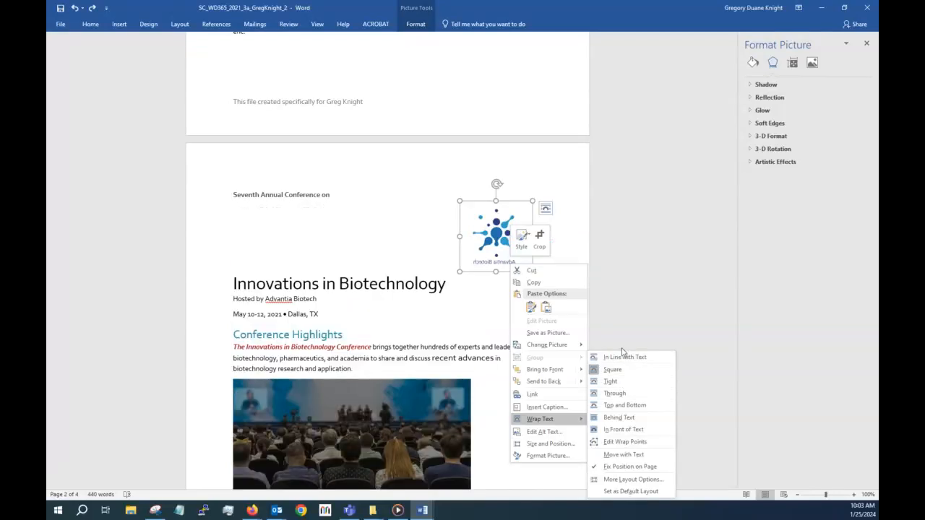
{"action": "left_click", "coordinate": [643, 292]}
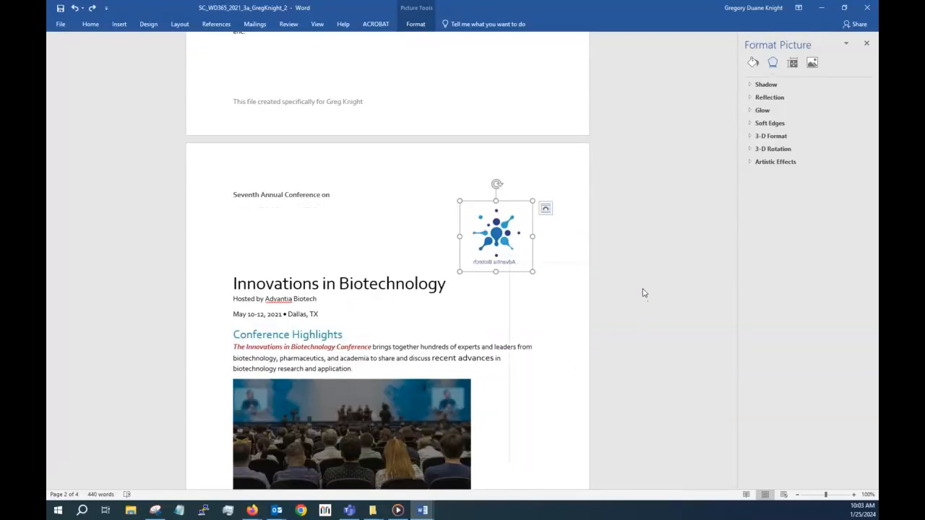
Look through the page 2 logo's shortcut options and Format Picture categories for a way to flip it horizontally
{"action": "right_click", "coordinate": [497, 186]}
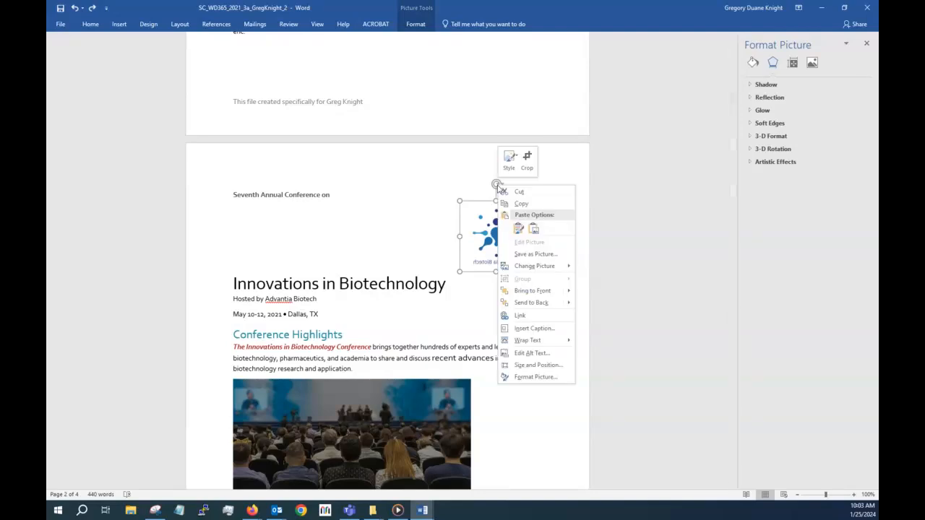
{"action": "key", "text": "Escape"}
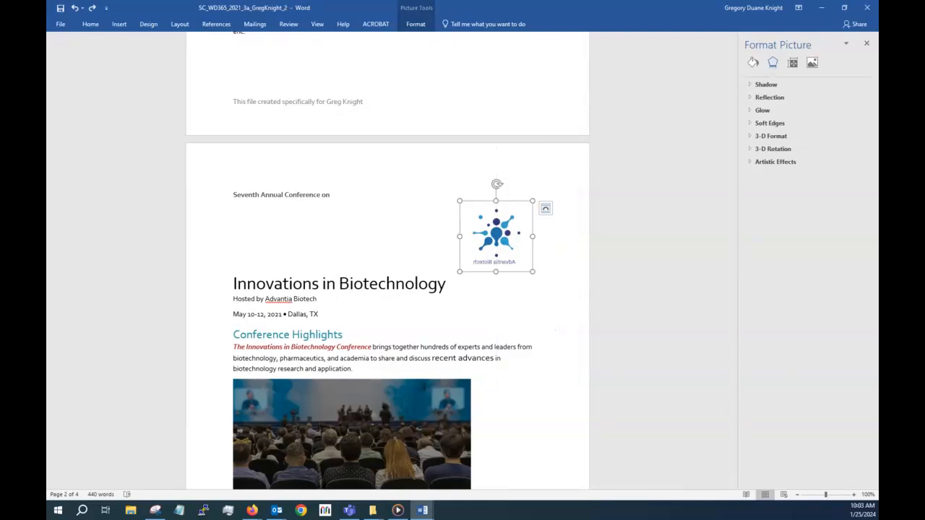
{"action": "key", "text": "alt+Tab"}
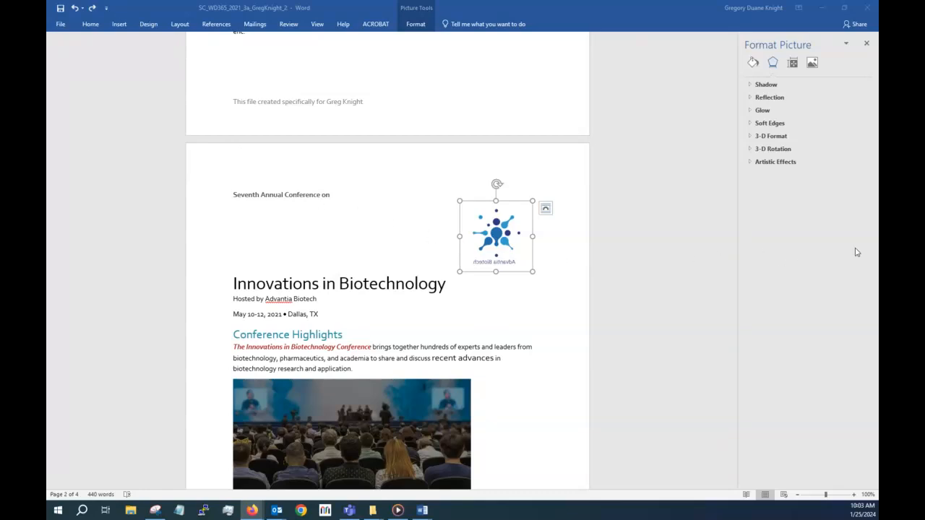
{"action": "right_click", "coordinate": [495, 225]}
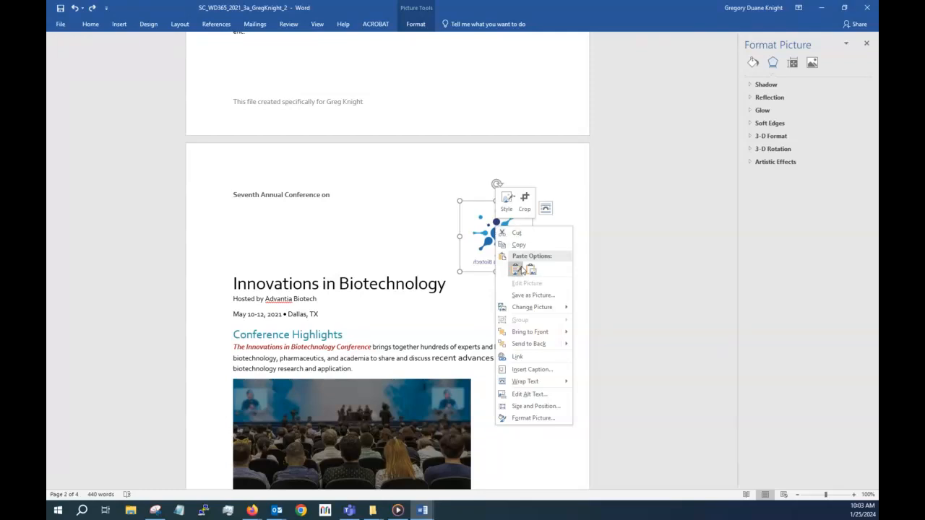
{"action": "mouse_move", "coordinate": [537, 324]}
{"action": "left_click", "coordinate": [553, 419]}
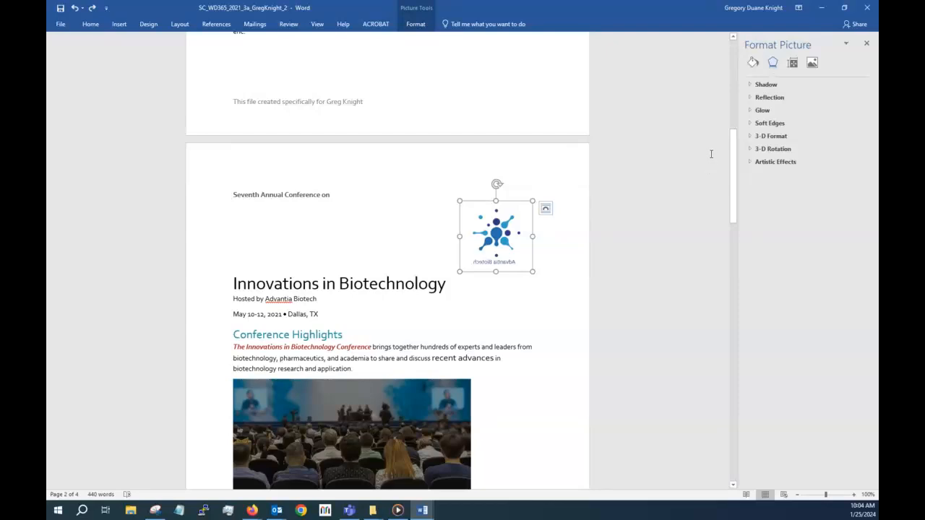
{"action": "left_click", "coordinate": [793, 64]}
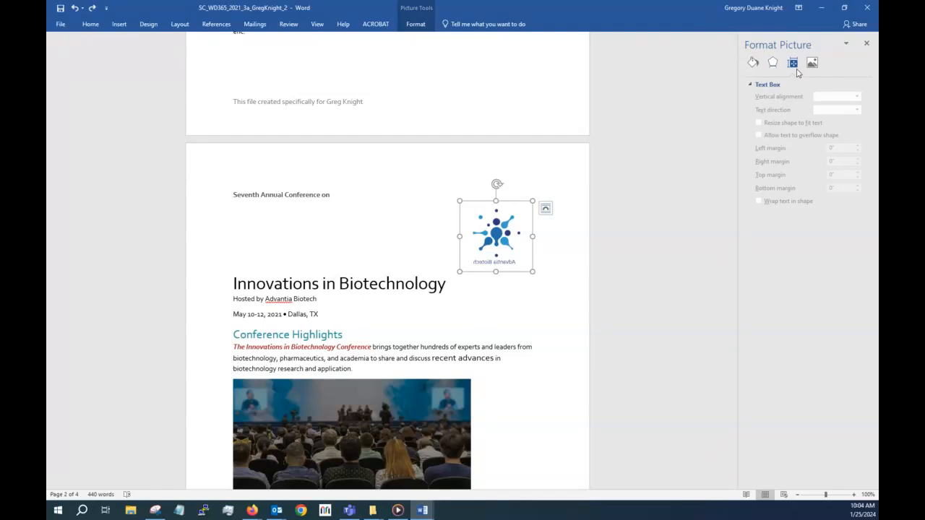
{"action": "left_click", "coordinate": [811, 64]}
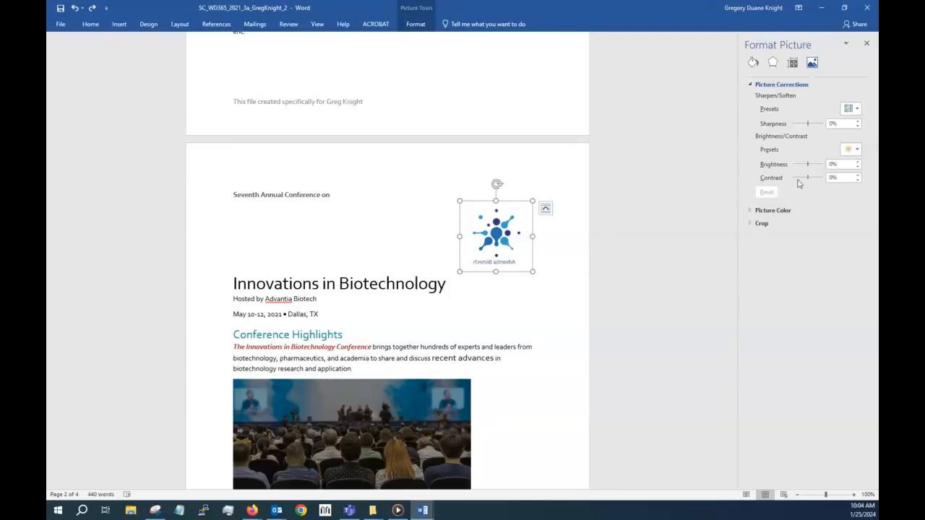
{"action": "left_click", "coordinate": [753, 63]}
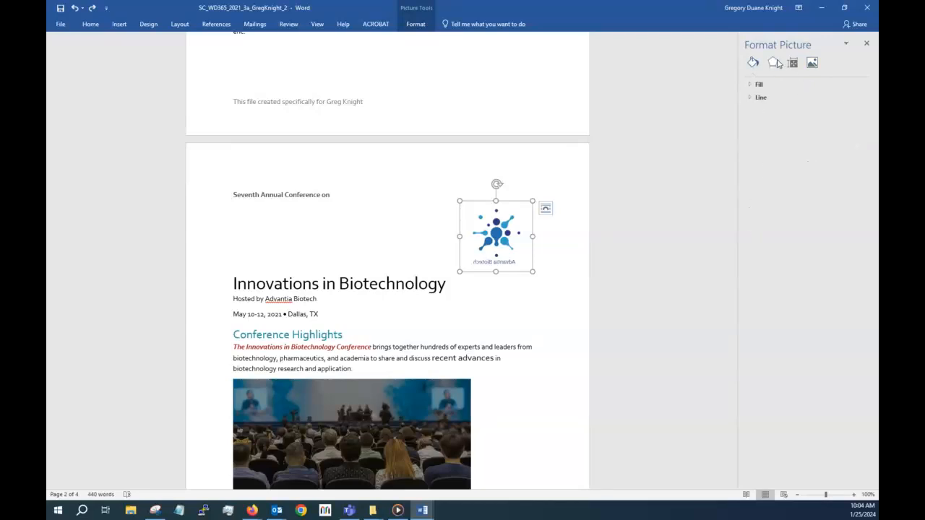
{"action": "left_click", "coordinate": [774, 64]}
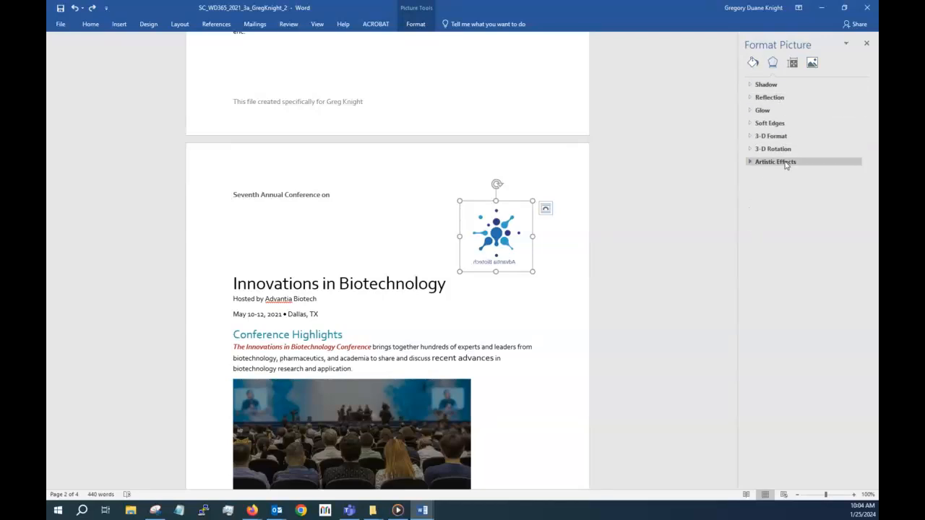
Check the logo's 3-D rotation presets, then try 5° rotations about the X, Y and Z axes, reversing each one
{"action": "left_click", "coordinate": [749, 149]}
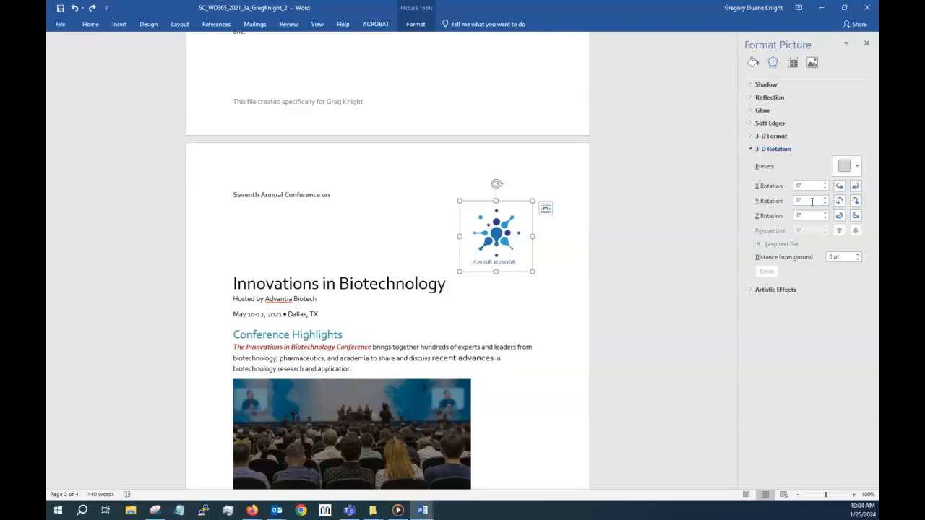
{"action": "left_click", "coordinate": [856, 167]}
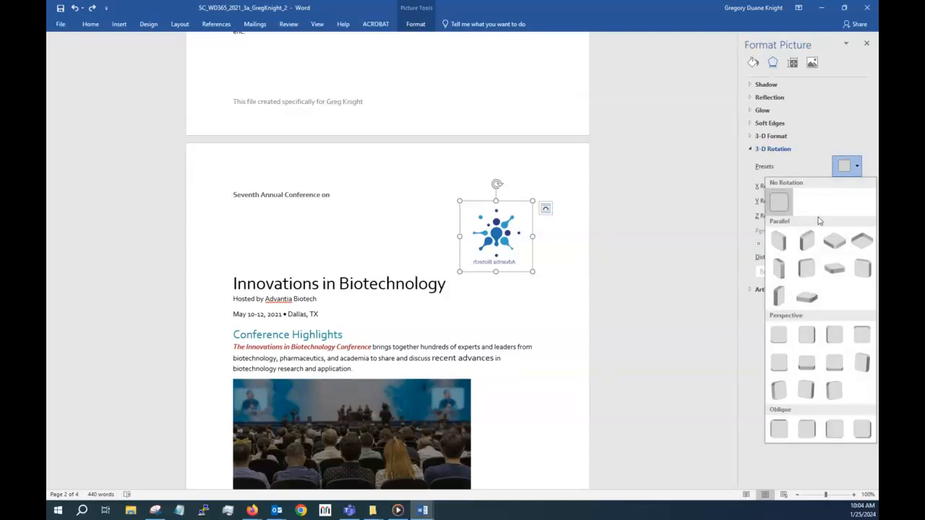
{"action": "key", "text": "Escape"}
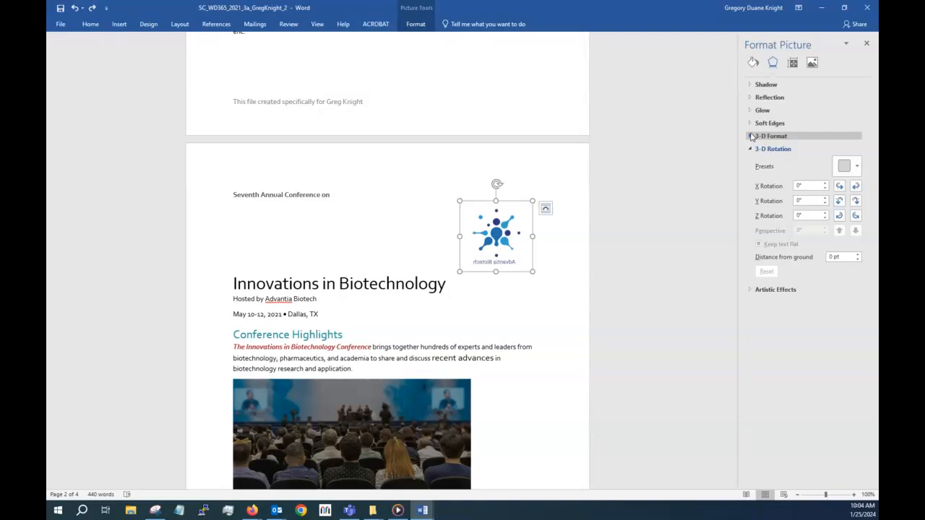
{"action": "left_click", "coordinate": [856, 190]}
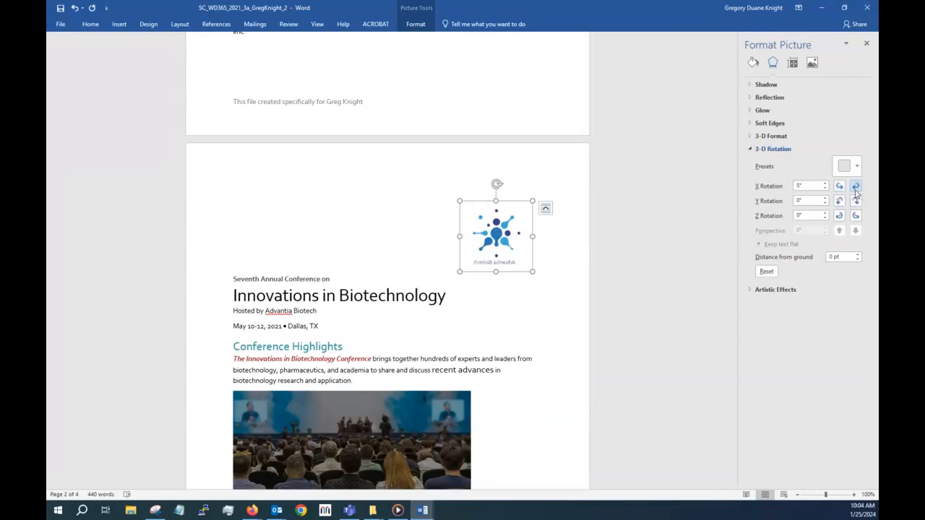
{"action": "left_click", "coordinate": [74, 8]}
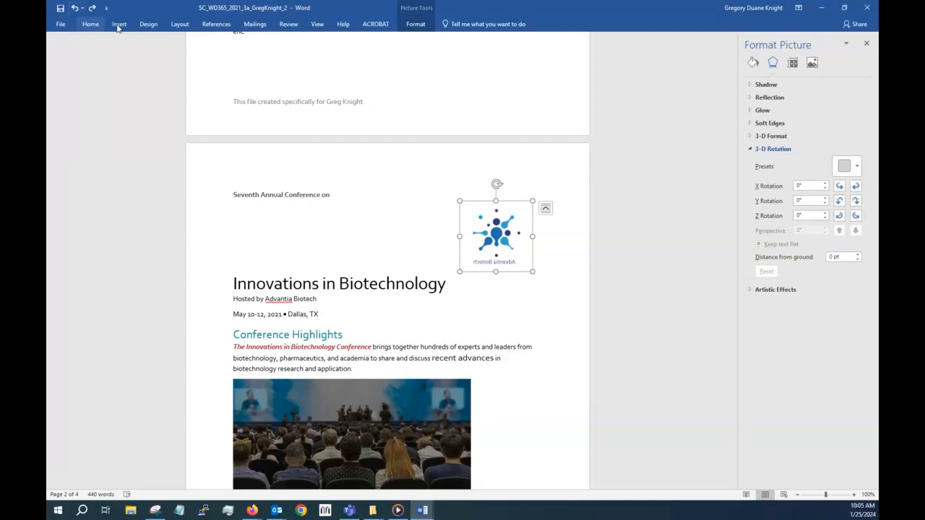
{"action": "left_click", "coordinate": [838, 202]}
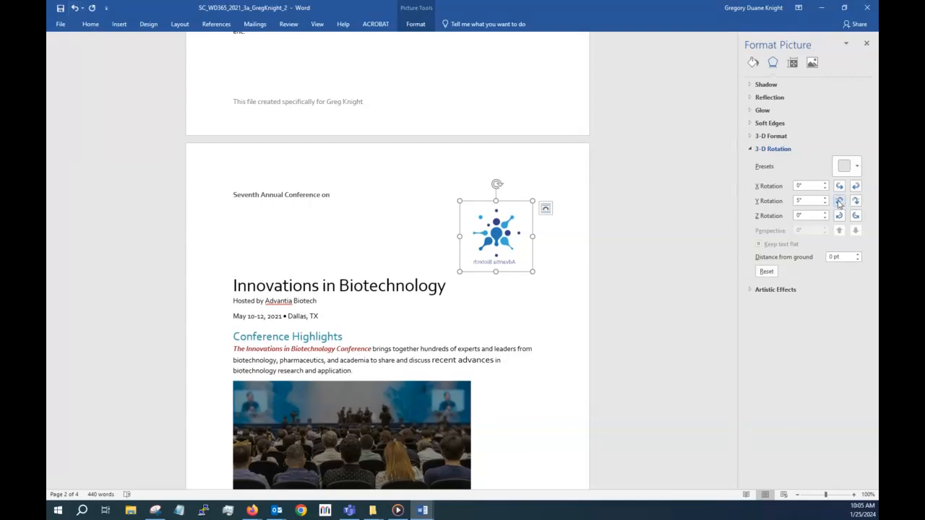
{"action": "left_click", "coordinate": [74, 8]}
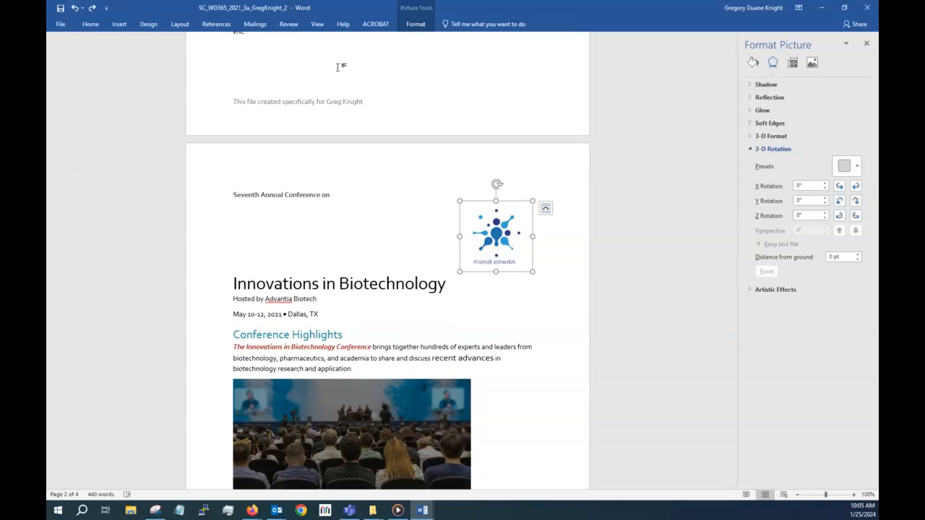
{"action": "left_click", "coordinate": [838, 216]}
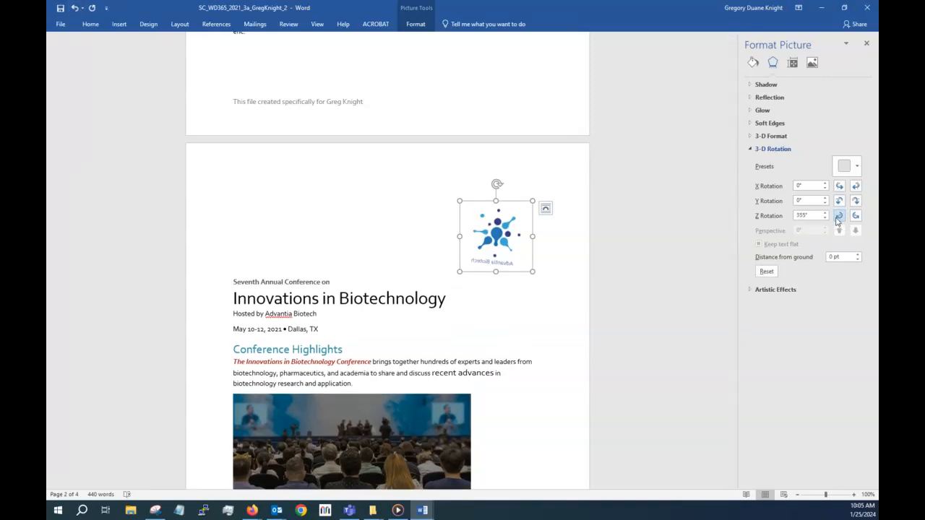
{"action": "left_click", "coordinate": [855, 216]}
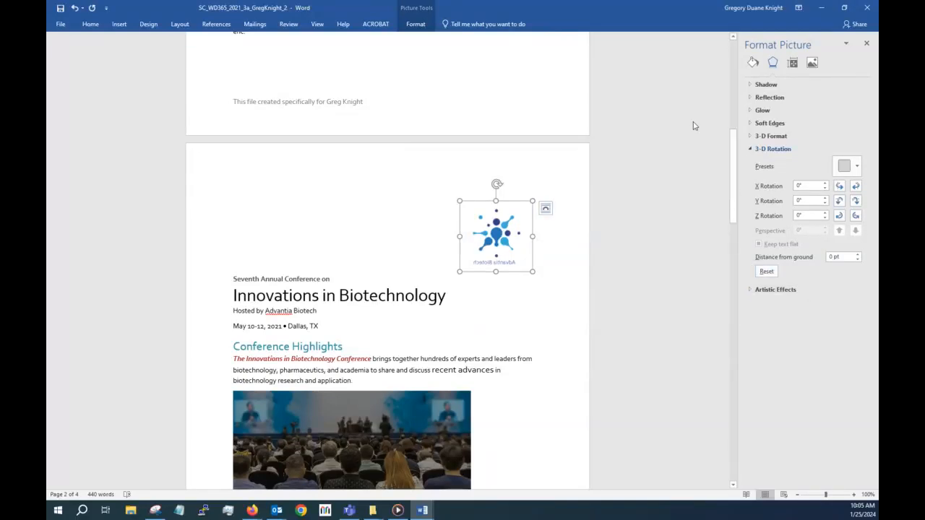
Search the available commands for "horizontal flip", "flip" and "image flip", then leave the search
{"action": "left_click", "coordinate": [609, 55]}
{"action": "left_click", "coordinate": [417, 23]}
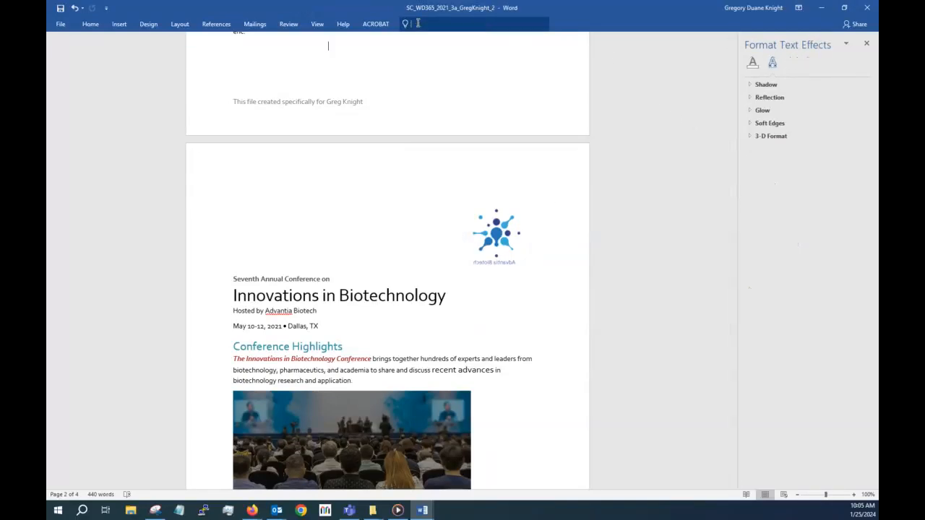
{"action": "type", "text": "horizont"}
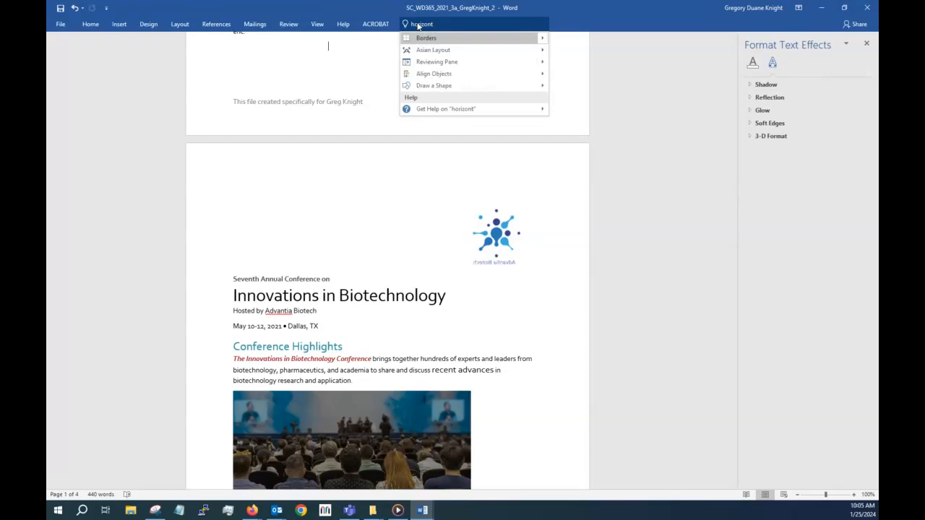
{"action": "type", "text": "al flip"}
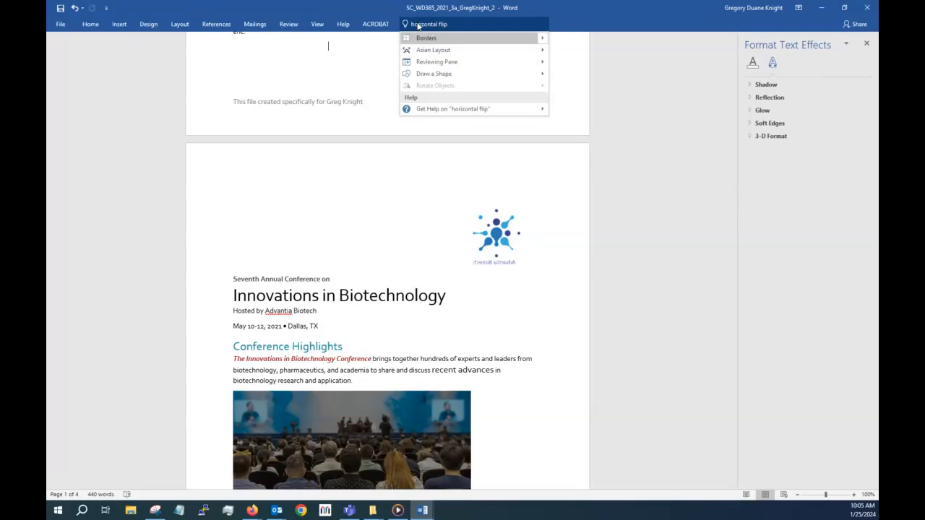
{"action": "mouse_move", "coordinate": [464, 76]}
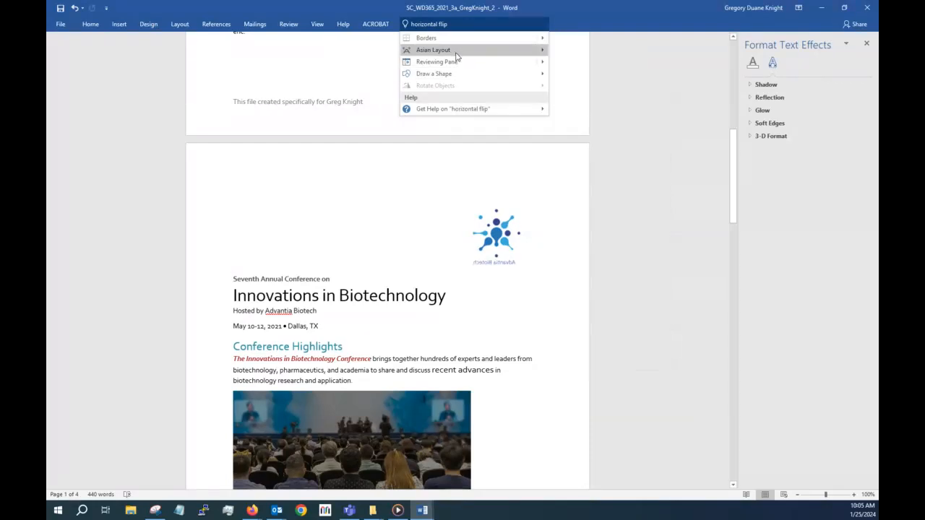
{"action": "mouse_move", "coordinate": [457, 56]}
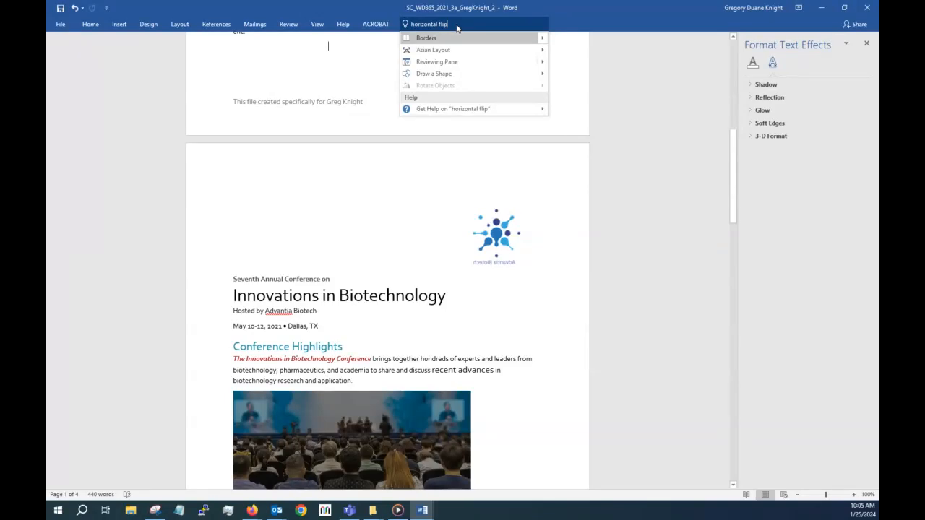
{"action": "left_click_drag", "start_coordinate": [456, 25], "coordinate": [395, 24]}
{"action": "type", "text": "flip"}
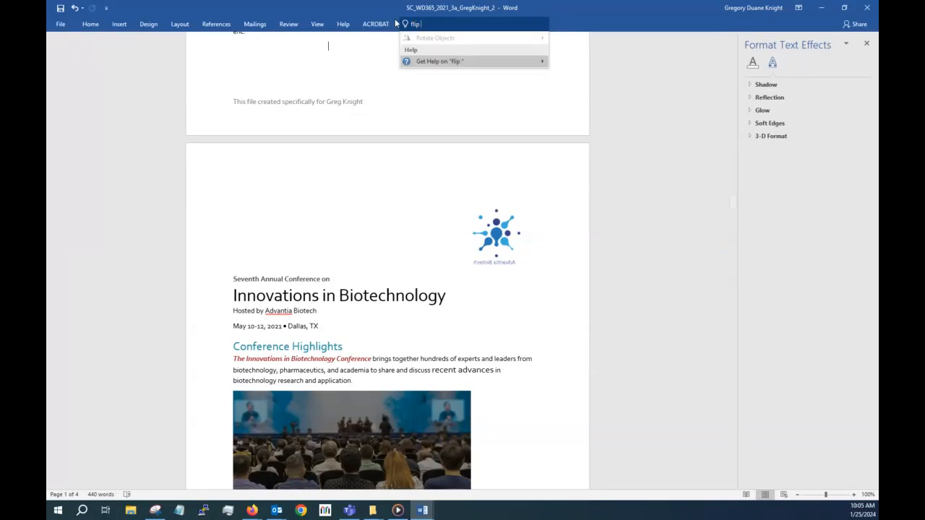
{"action": "key", "text": "BackSpace"}
{"action": "key", "text": "BackSpace"}
{"action": "key", "text": "BackSpace"}
{"action": "key", "text": "BackSpace"}
{"action": "key", "text": "BackSpace"}
{"action": "type", "text": "image flip"}
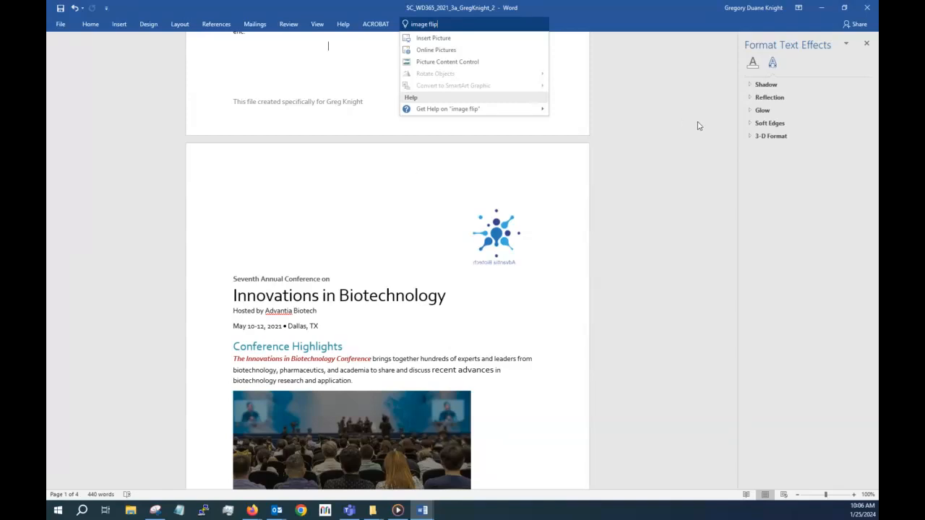
{"action": "left_click", "coordinate": [866, 46]}
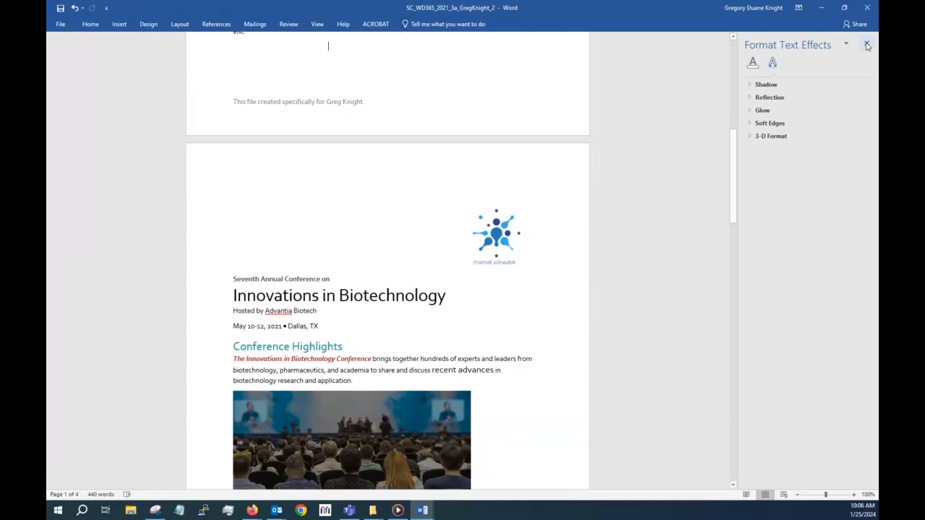
Select the page 2 logo and examine its picture layout and picture effects, including the 3-D Rotation choices, for a flip option
{"action": "left_click", "coordinate": [496, 224]}
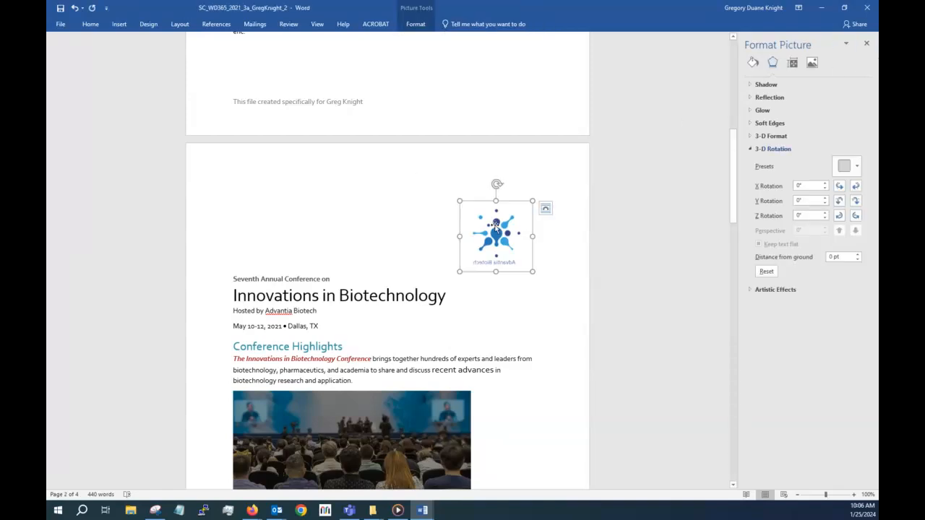
{"action": "right_click", "coordinate": [495, 224]}
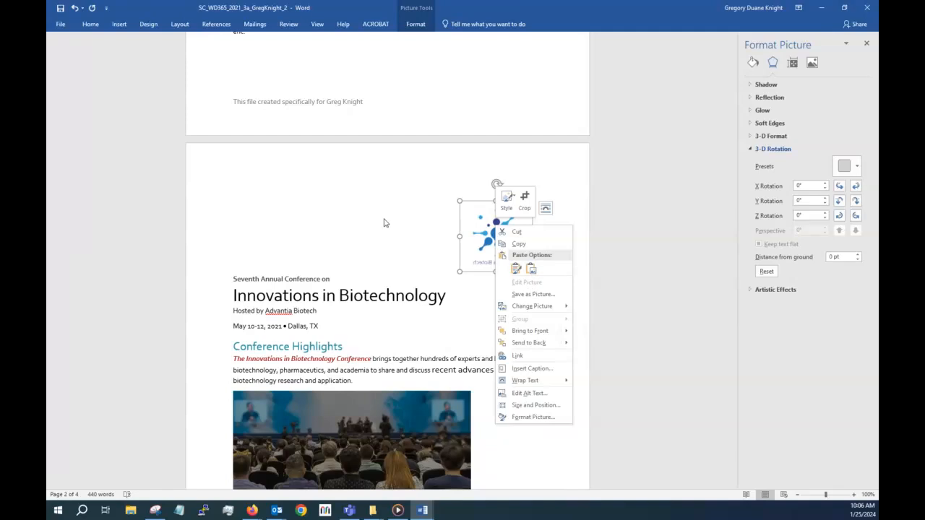
{"action": "left_click", "coordinate": [414, 25]}
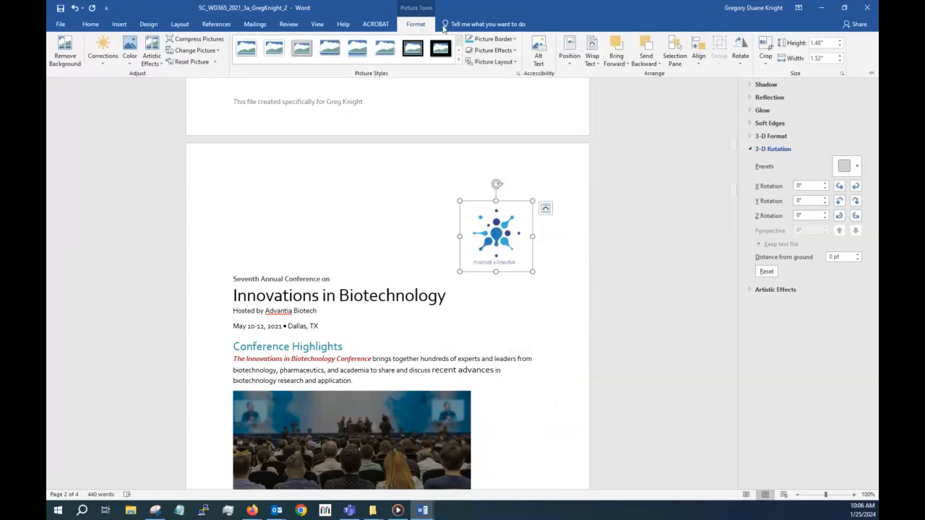
{"action": "left_click", "coordinate": [515, 63]}
{"action": "left_click", "coordinate": [515, 63]}
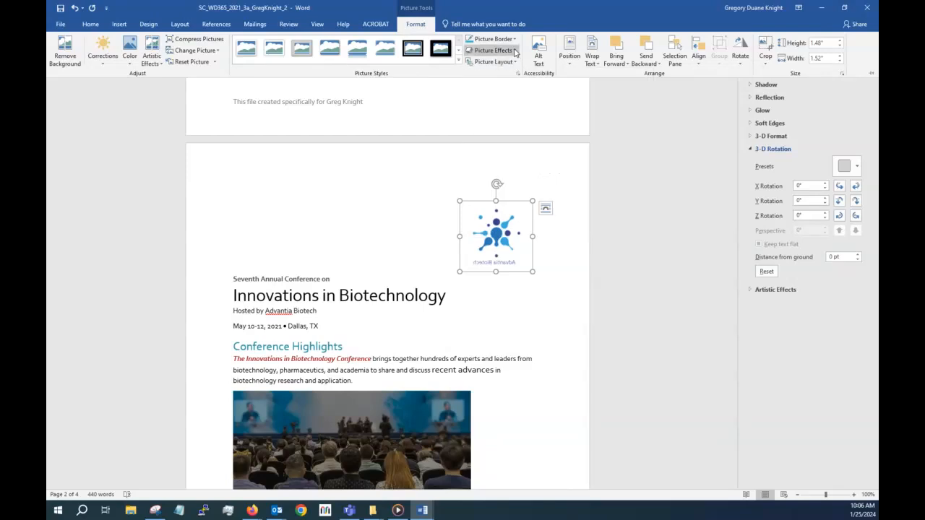
{"action": "left_click", "coordinate": [515, 51]}
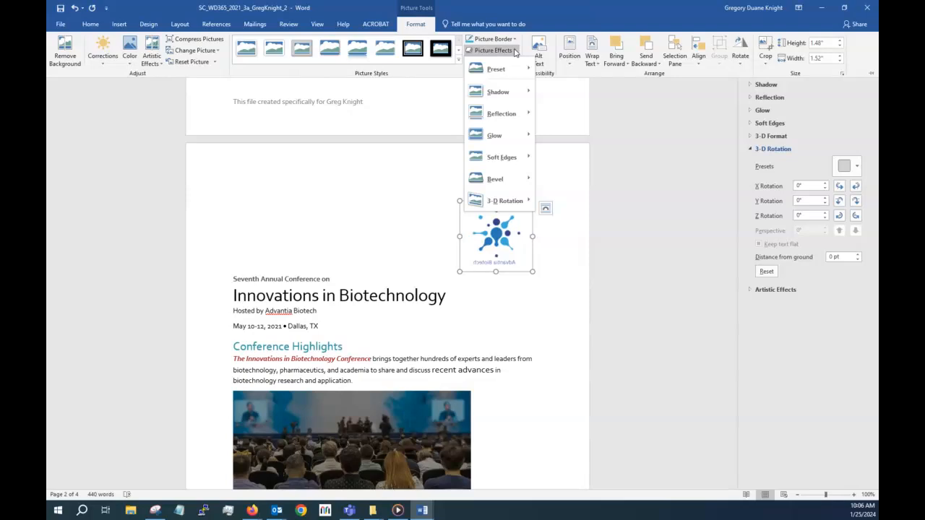
{"action": "mouse_move", "coordinate": [525, 69]}
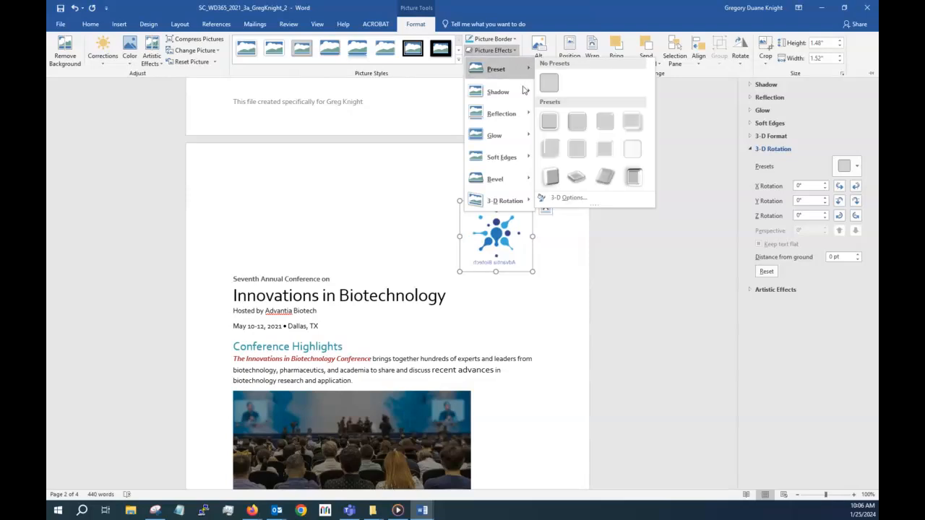
{"action": "mouse_move", "coordinate": [510, 204]}
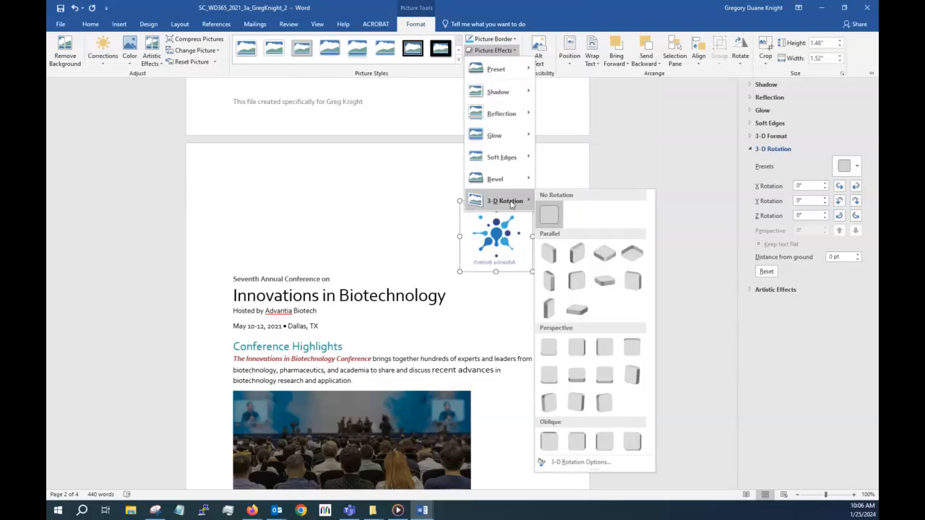
Flip the page 2 logo horizontally and collapse the ribbon
{"action": "left_click", "coordinate": [559, 13]}
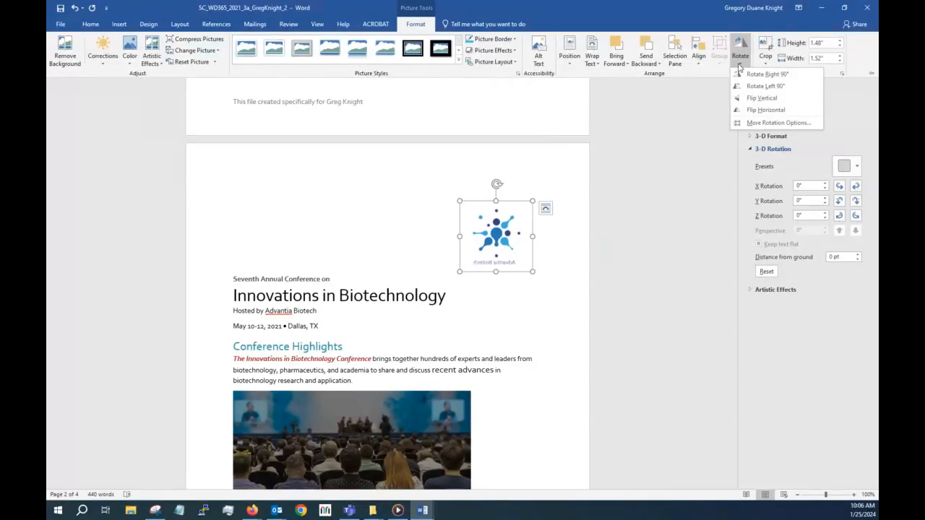
{"action": "left_click", "coordinate": [740, 111]}
{"action": "key", "text": "ctrl+F1"}
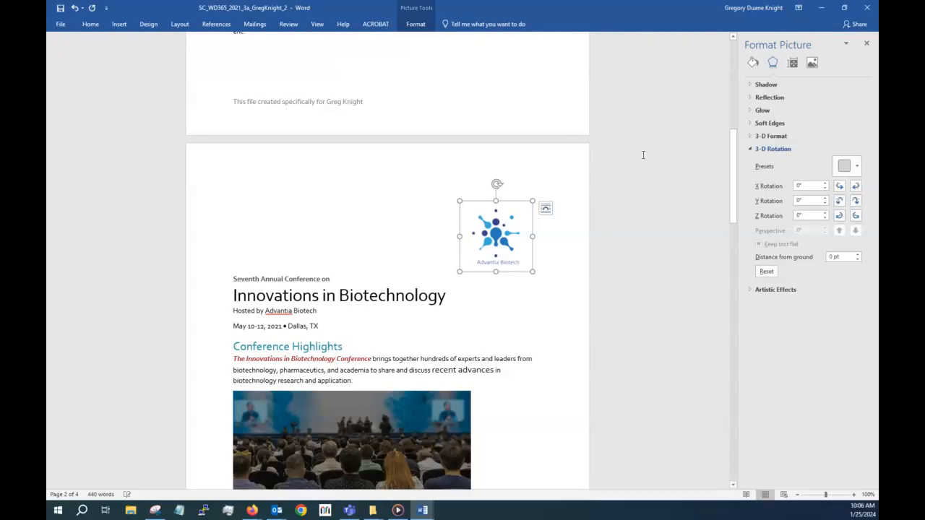
Save the conference document, and strike through project step 3 with its parts a and b in the instructions document
{"action": "left_click", "coordinate": [621, 148]}
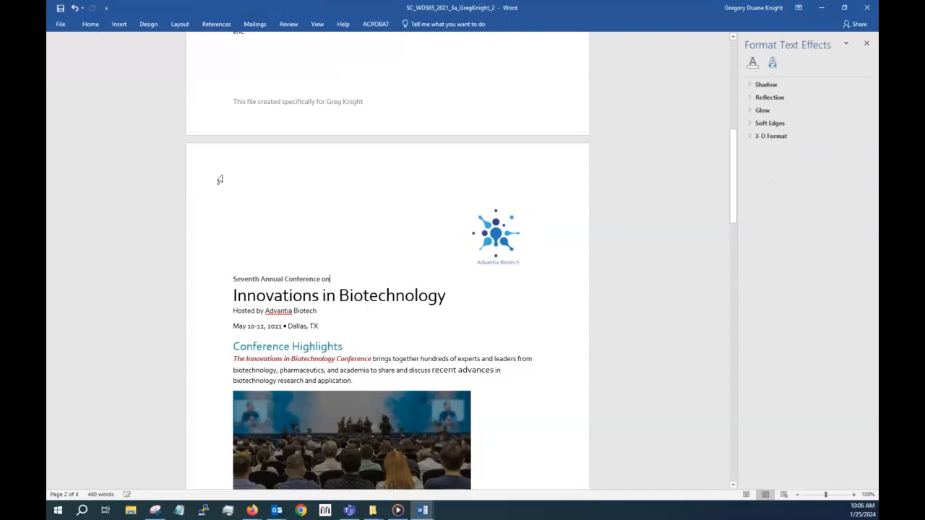
{"action": "left_click", "coordinate": [61, 9]}
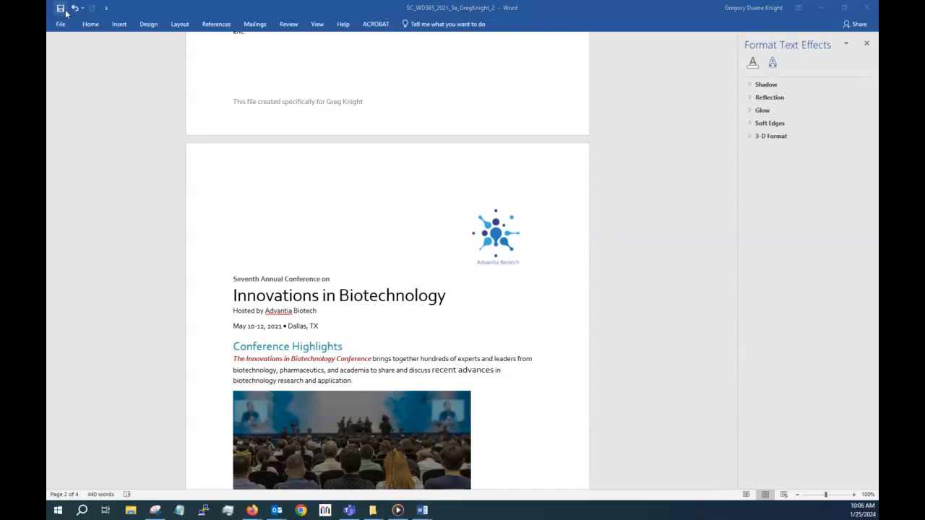
{"action": "key", "text": "alt+Tab"}
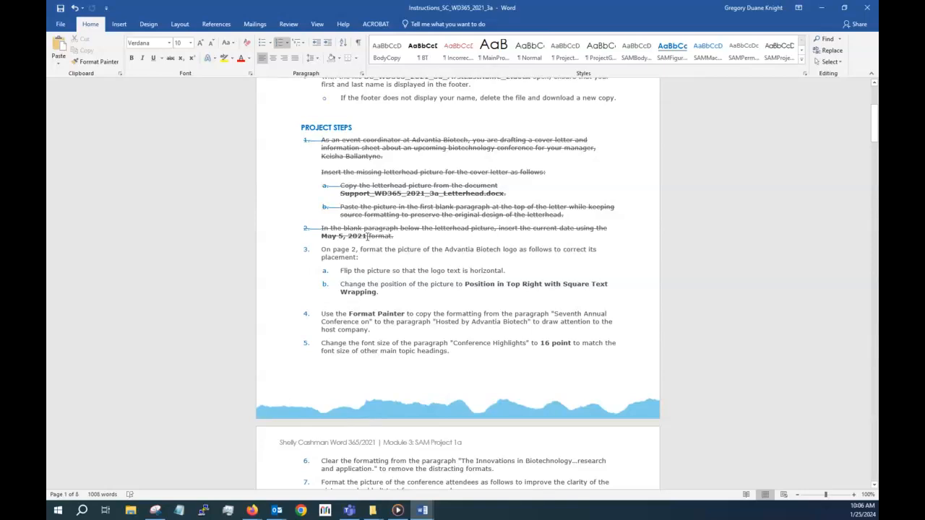
{"action": "scroll", "coordinate": [368, 236], "scroll_direction": "down", "scroll_amount": 1}
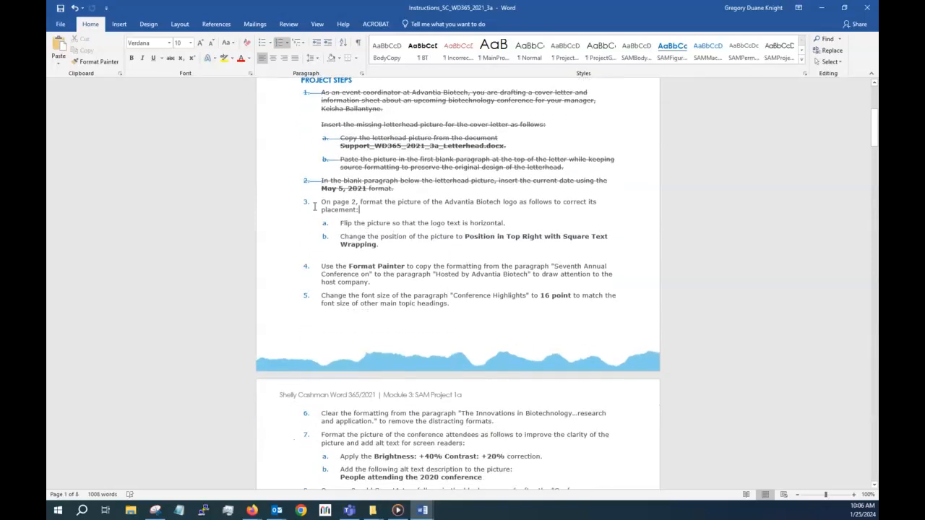
{"action": "left_click_drag", "start_coordinate": [314, 206], "coordinate": [374, 246]}
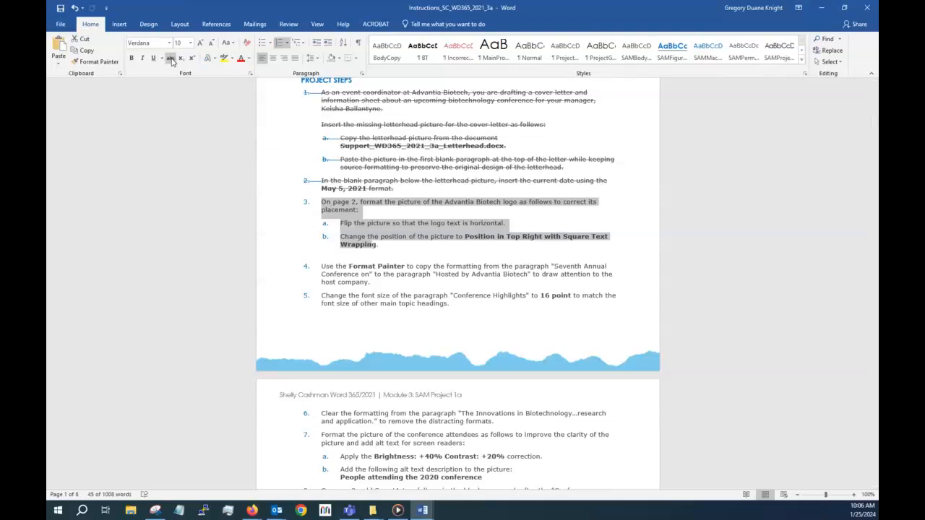
{"action": "left_click", "coordinate": [170, 59]}
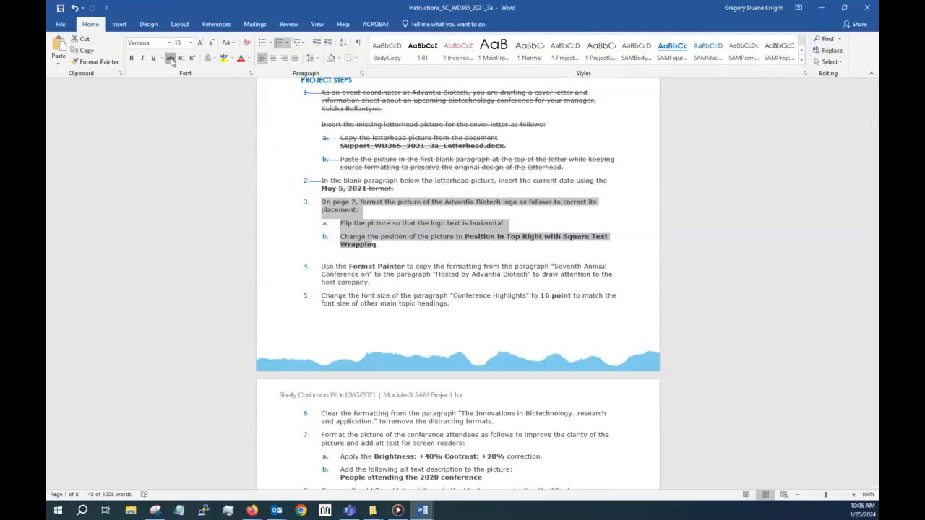
{"action": "left_click", "coordinate": [407, 246]}
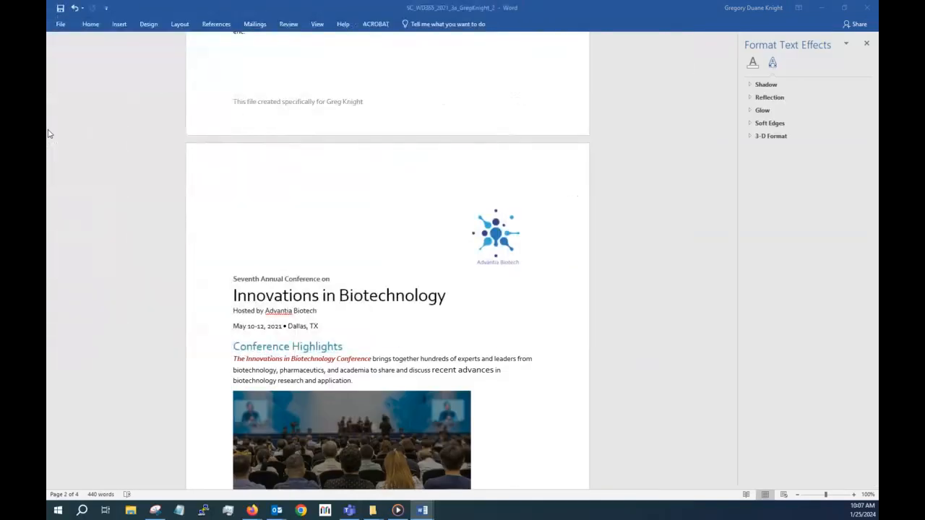
Return to the conference document and look through all its pages for the paragraphs that the Format Painter task concerns
{"action": "scroll", "coordinate": [433, 279], "scroll_direction": "down", "scroll_amount": 4}
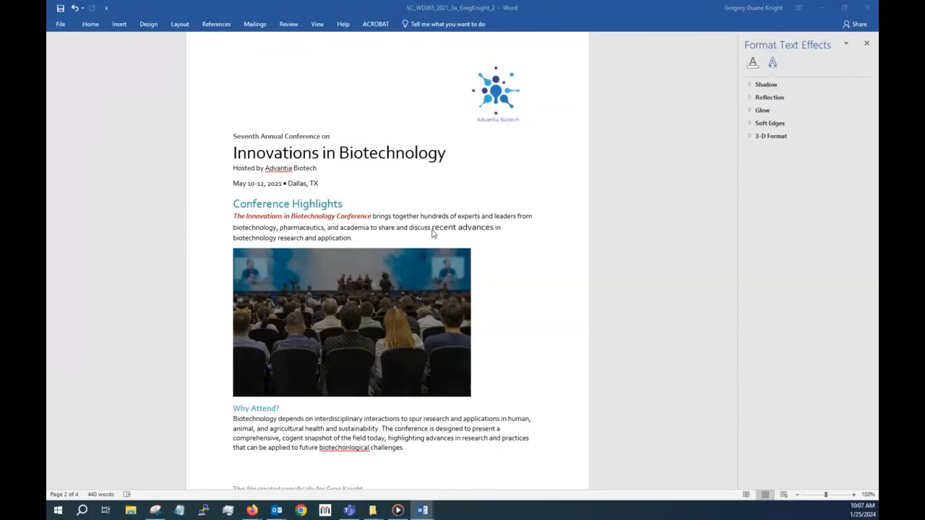
{"action": "scroll", "coordinate": [431, 229], "scroll_direction": "down", "scroll_amount": 1}
{"action": "scroll", "coordinate": [432, 229], "scroll_direction": "down", "scroll_amount": 6}
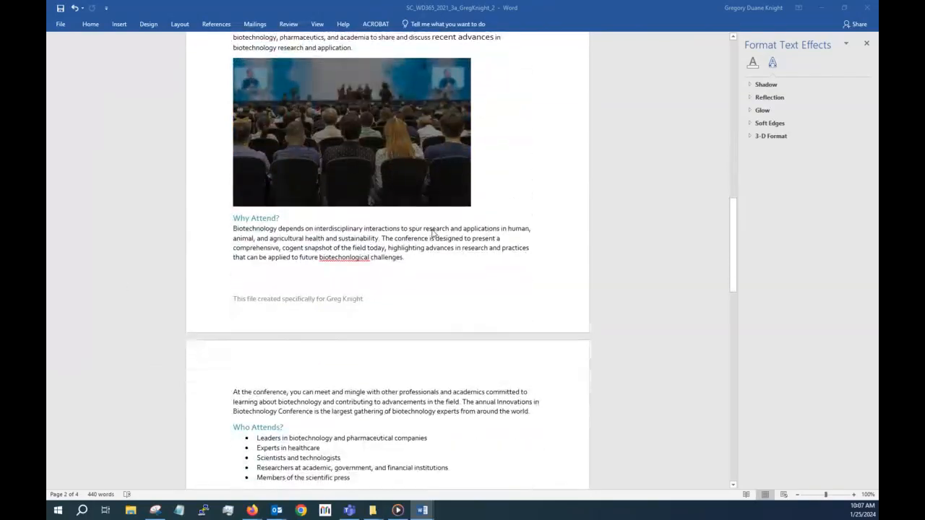
{"action": "scroll", "coordinate": [434, 232], "scroll_direction": "down", "scroll_amount": 10}
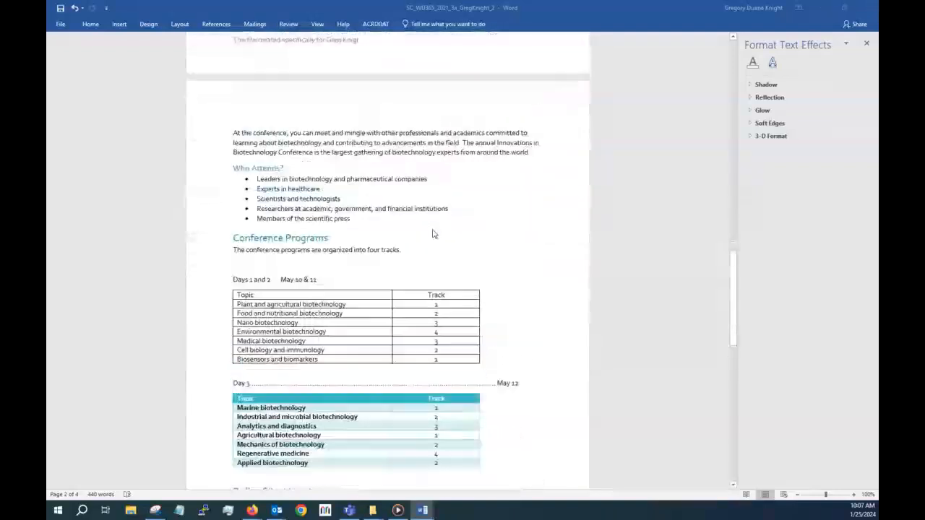
{"action": "scroll", "coordinate": [434, 233], "scroll_direction": "up", "scroll_amount": 10}
{"action": "scroll", "coordinate": [433, 234], "scroll_direction": "up", "scroll_amount": 20}
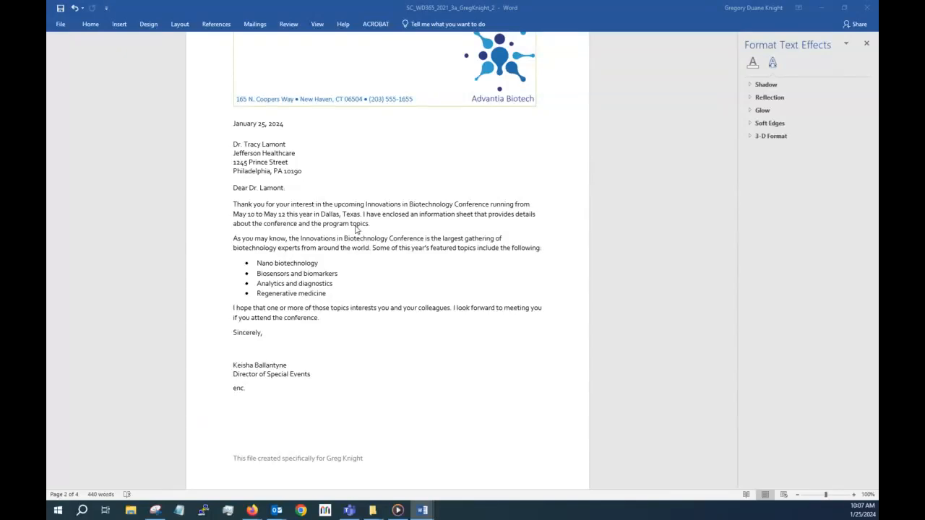
{"action": "scroll", "coordinate": [356, 230], "scroll_direction": "down", "scroll_amount": 4}
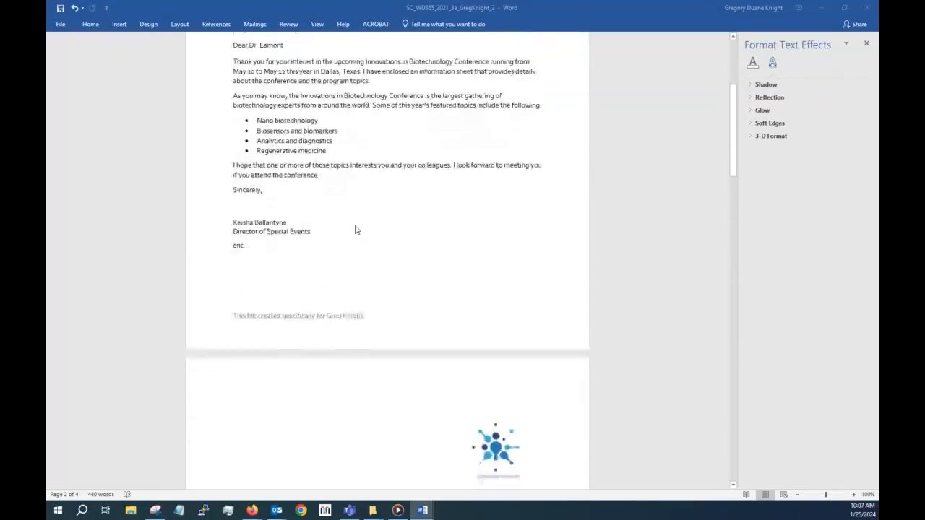
{"action": "scroll", "coordinate": [361, 227], "scroll_direction": "down", "scroll_amount": 6}
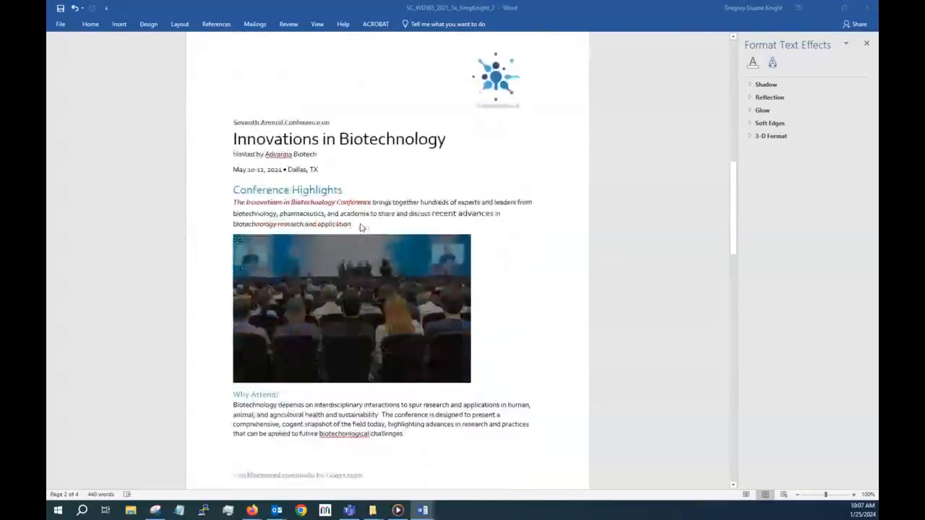
{"action": "scroll", "coordinate": [360, 227], "scroll_direction": "down", "scroll_amount": 4}
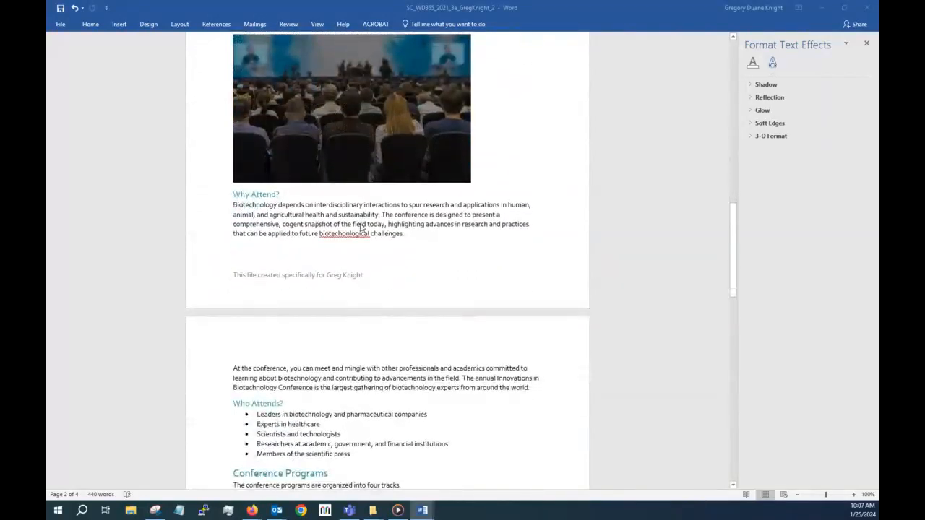
{"action": "scroll", "coordinate": [361, 228], "scroll_direction": "down", "scroll_amount": 4}
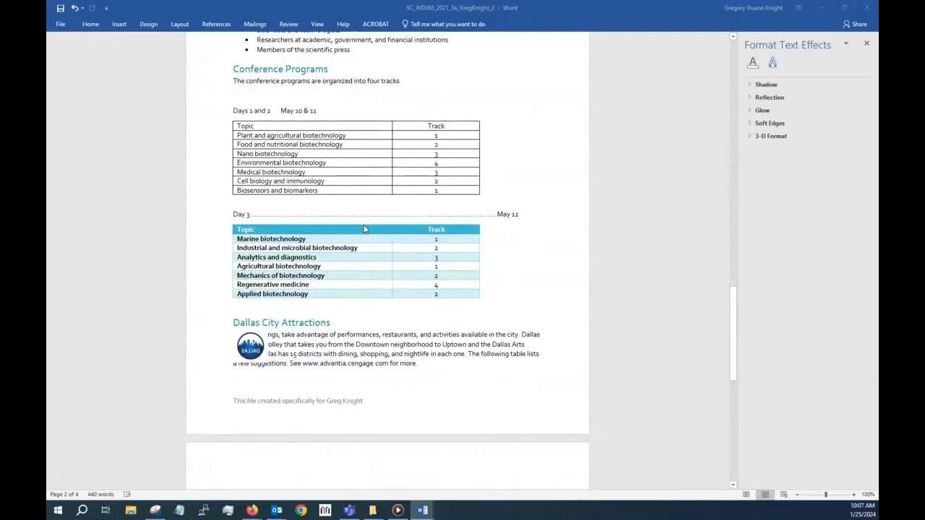
{"action": "scroll", "coordinate": [364, 229], "scroll_direction": "down", "scroll_amount": 8}
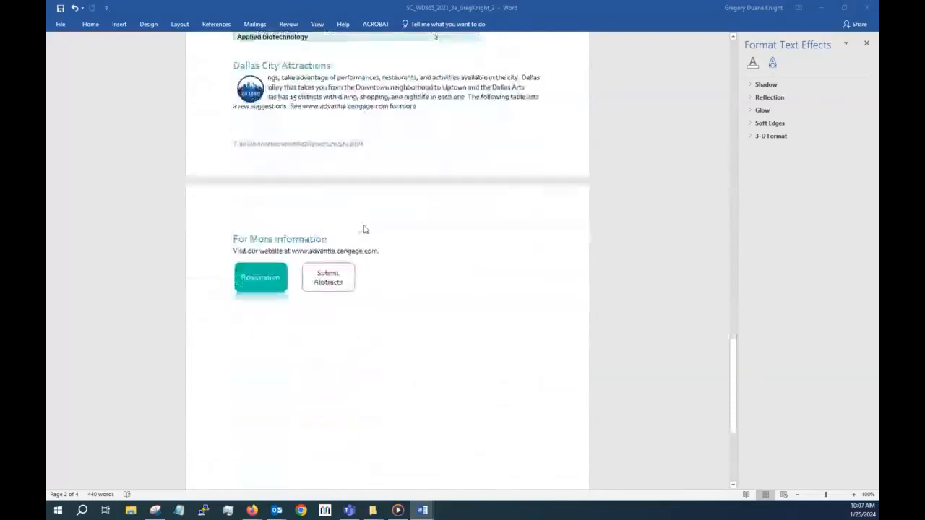
{"action": "scroll", "coordinate": [364, 229], "scroll_direction": "up", "scroll_amount": 12}
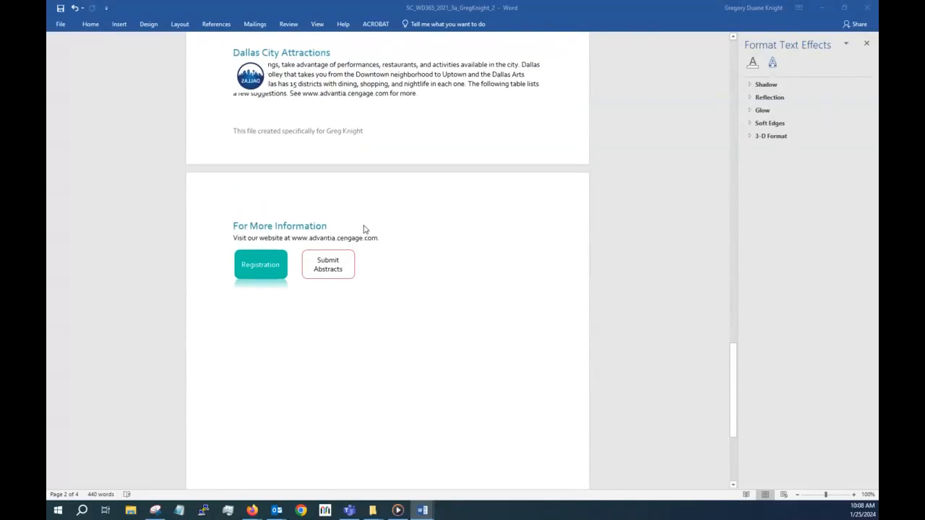
{"action": "scroll", "coordinate": [364, 229], "scroll_direction": "up", "scroll_amount": 15}
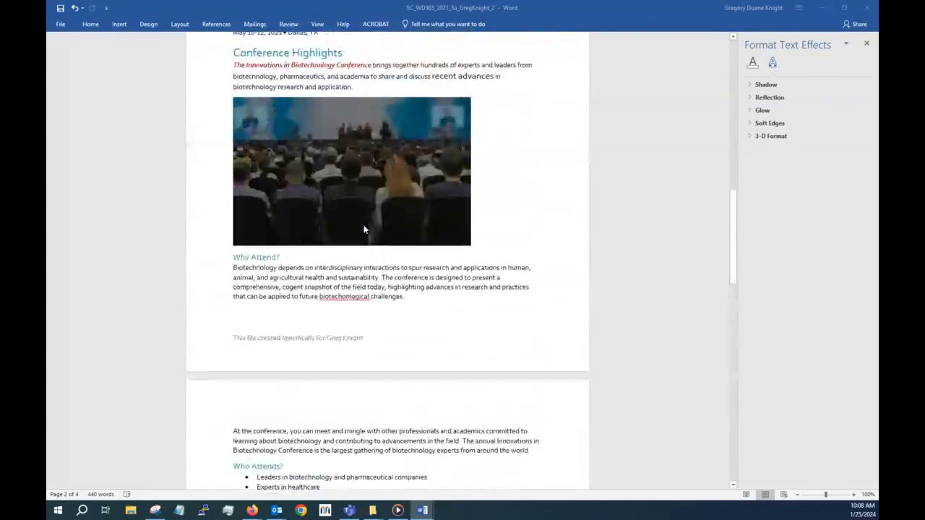
{"action": "scroll", "coordinate": [364, 229], "scroll_direction": "up", "scroll_amount": 8}
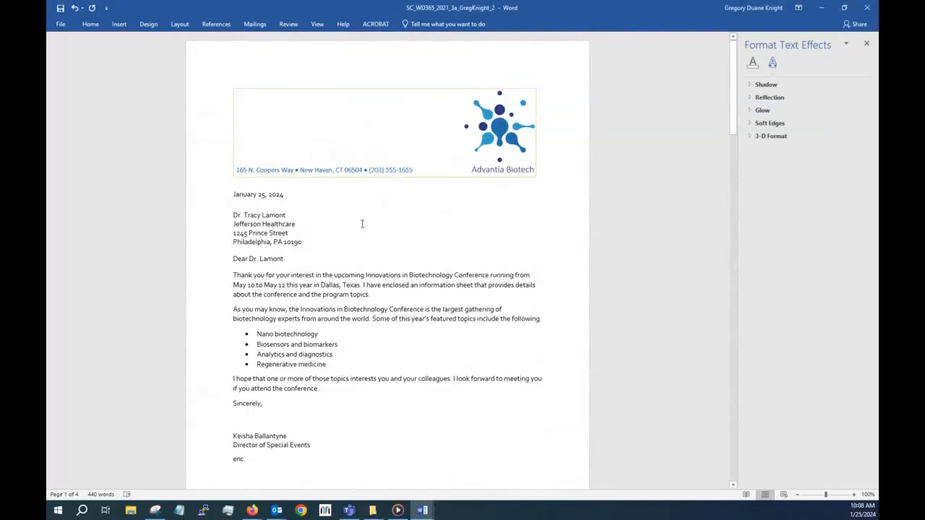
Search the document for "seventh" to locate the "Seventh Annual Conference on" paragraph
{"action": "key", "text": "ctrl+f"}
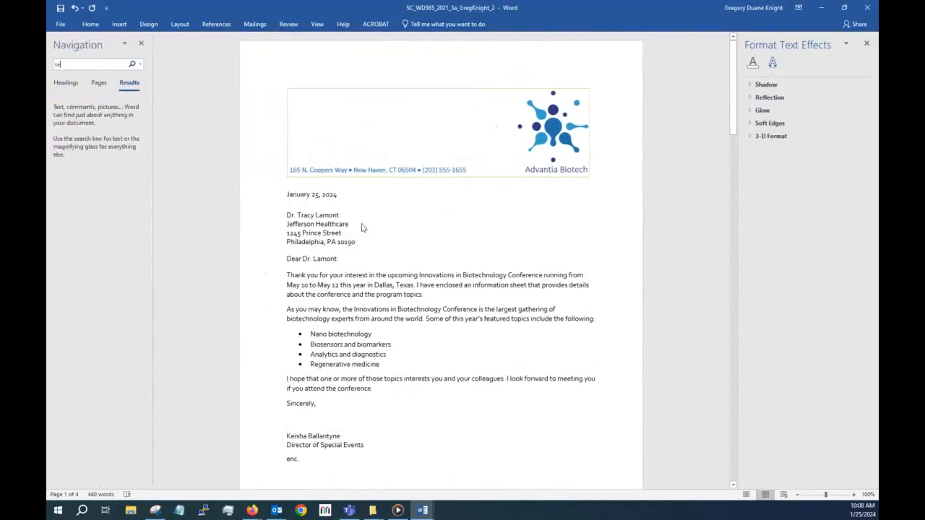
{"action": "type", "text": "seventh"}
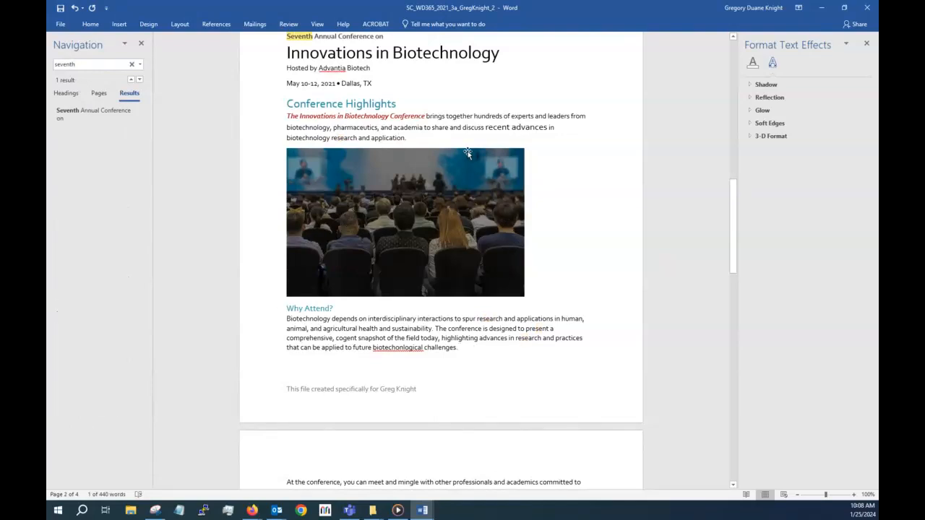
{"action": "scroll", "coordinate": [467, 151], "scroll_direction": "up", "scroll_amount": 2}
{"action": "scroll", "coordinate": [467, 151], "scroll_direction": "up", "scroll_amount": 1}
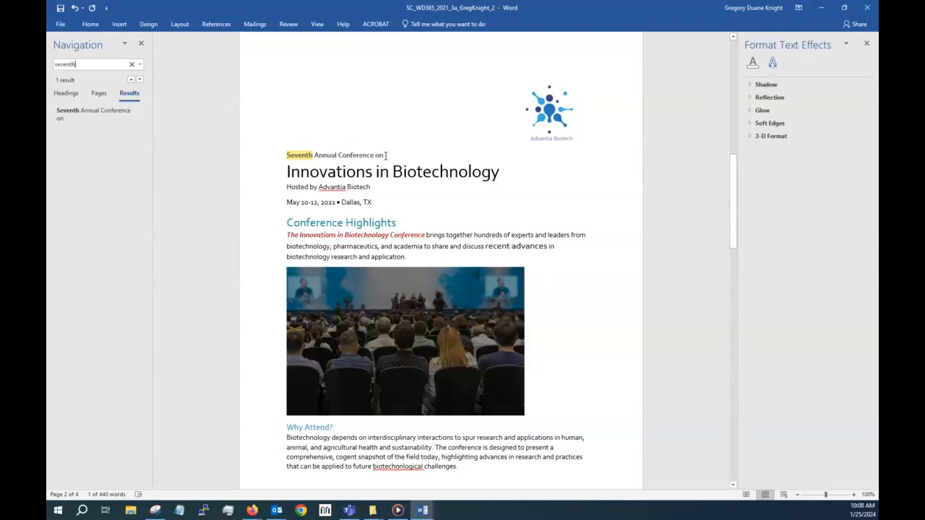
Try to transfer the "Seventh Annual Conference on" formatting to "Hosted by Advantia Biotech" through copy and paste options, closing the search results
{"action": "left_click_drag", "start_coordinate": [386, 155], "coordinate": [284, 155]}
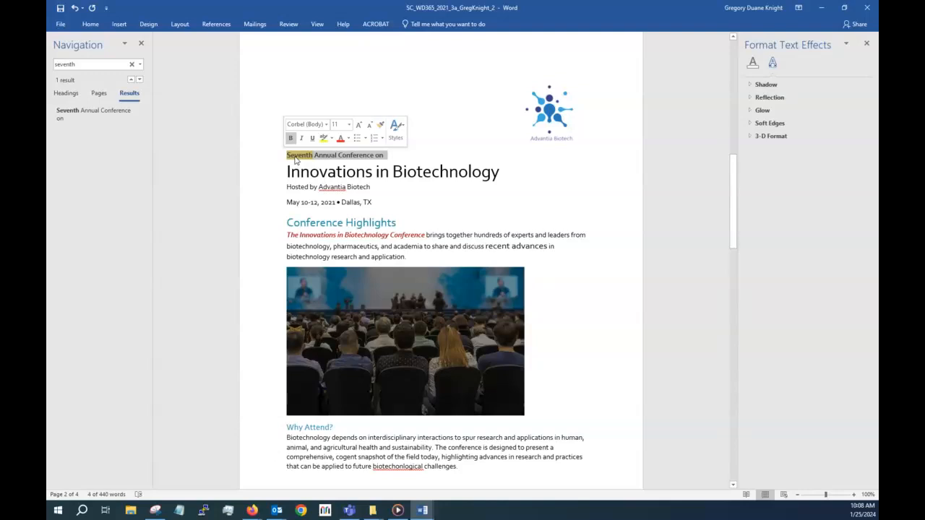
{"action": "right_click", "coordinate": [295, 160]}
{"action": "left_click", "coordinate": [311, 176]}
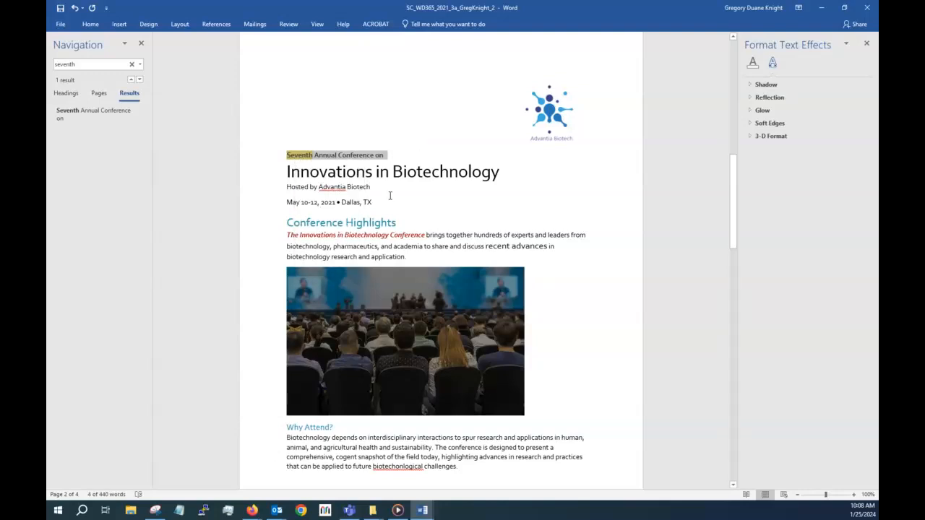
{"action": "left_click", "coordinate": [390, 195]}
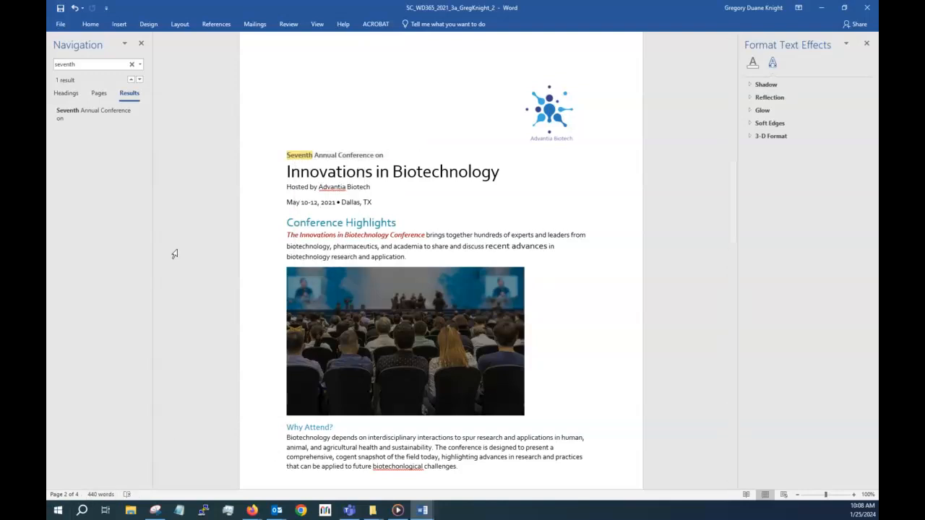
{"action": "left_click", "coordinate": [141, 43]}
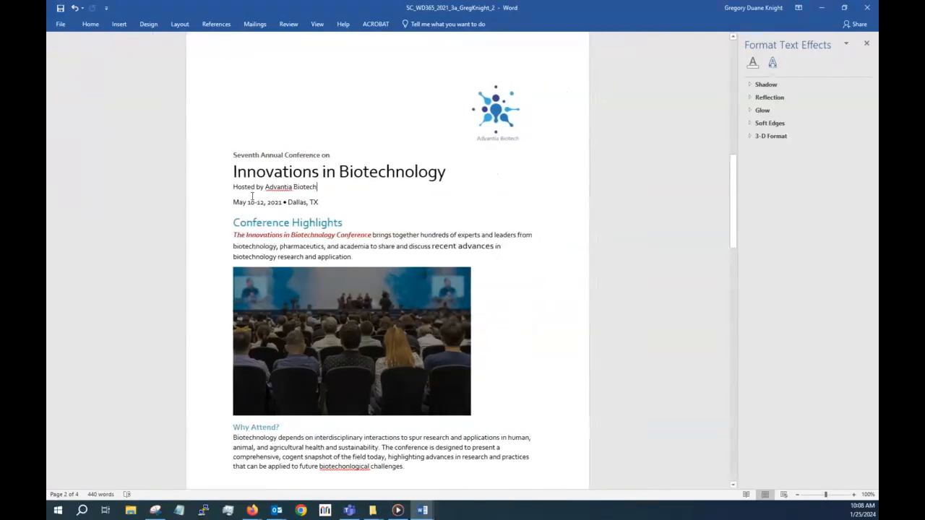
{"action": "left_click_drag", "start_coordinate": [324, 188], "coordinate": [233, 188]}
{"action": "right_click", "coordinate": [240, 190]}
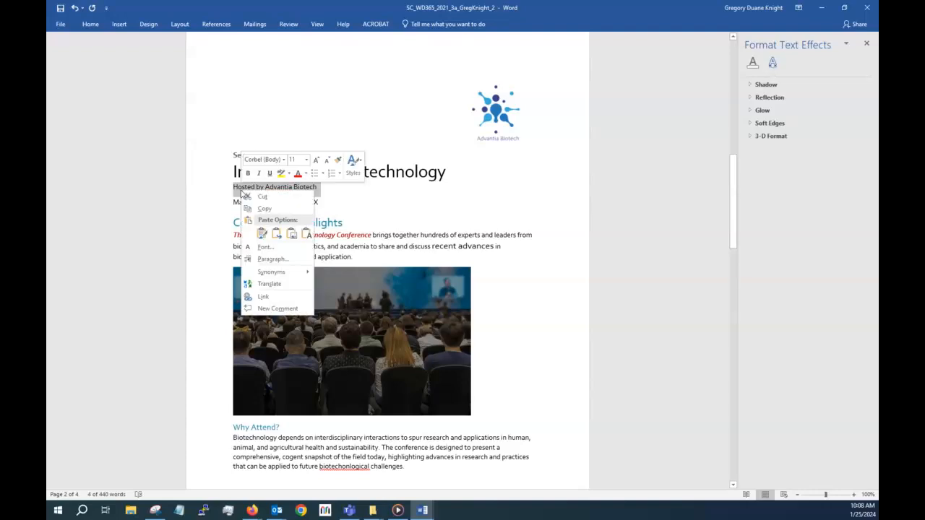
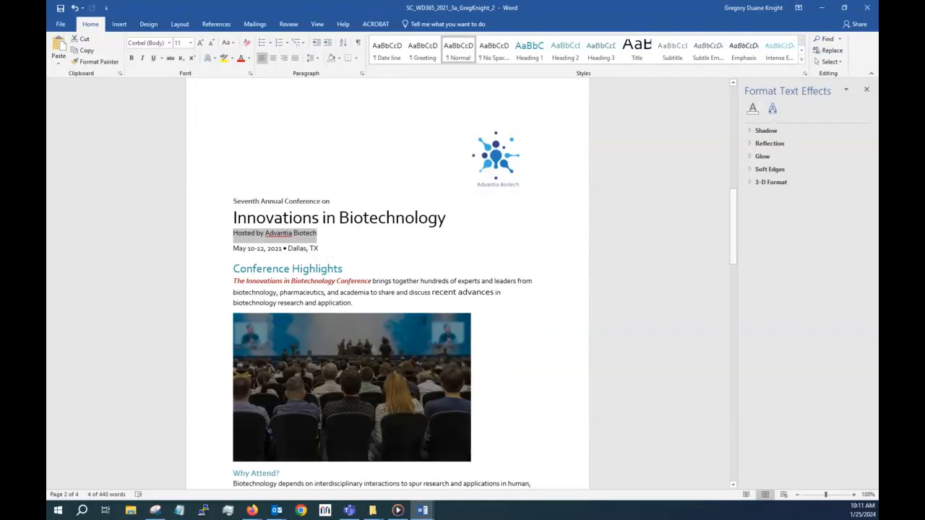
Apply the formatting of "Seventh Annual Conference on" to "Hosted by Advantia Biotech" with Format Painter and restore the gap above the date line
{"action": "left_click_drag", "start_coordinate": [347, 203], "coordinate": [233, 202]}
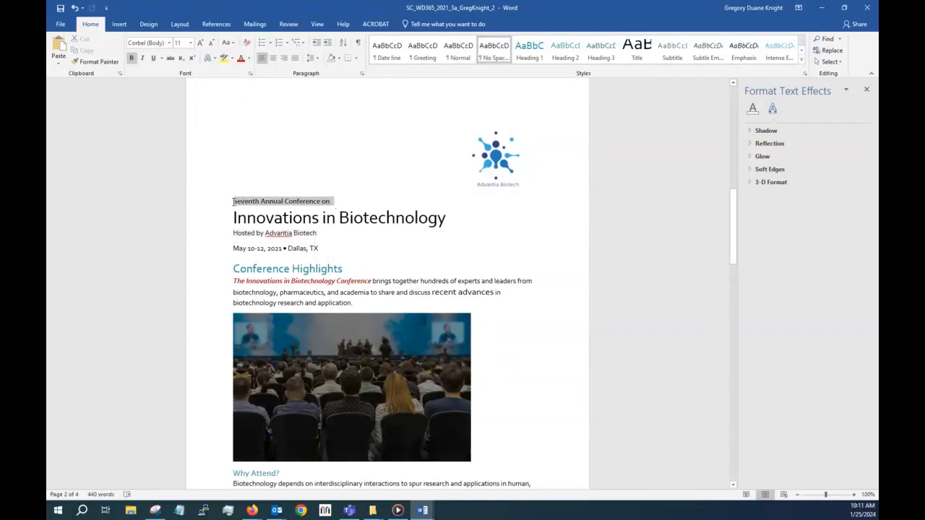
{"action": "left_click", "coordinate": [96, 62]}
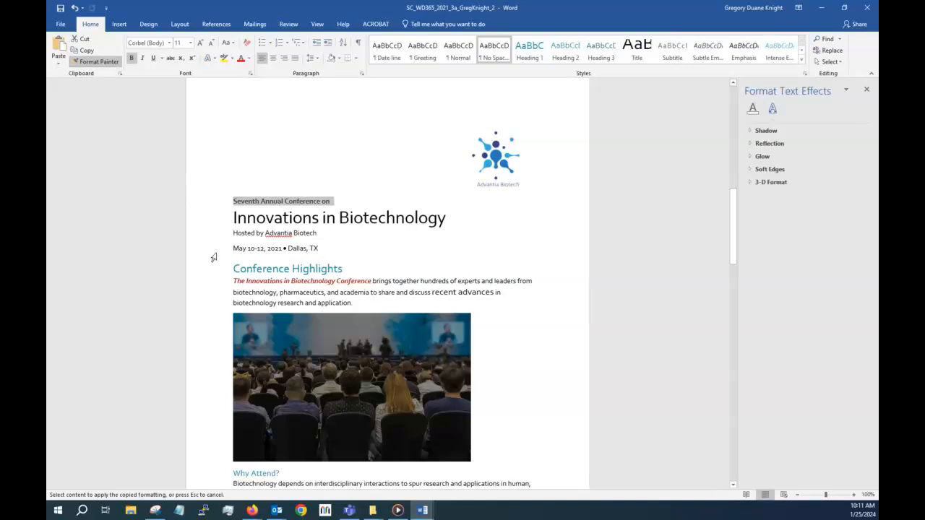
{"action": "left_click_drag", "start_coordinate": [232, 233], "coordinate": [315, 240]}
{"action": "left_click", "coordinate": [434, 245]}
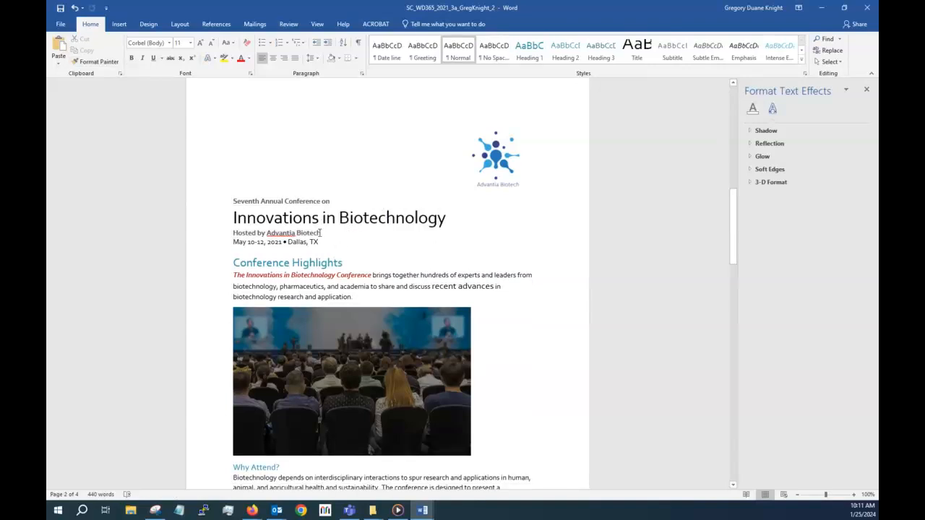
{"action": "left_click", "coordinate": [320, 232]}
{"action": "key", "text": "ctrl+z"}
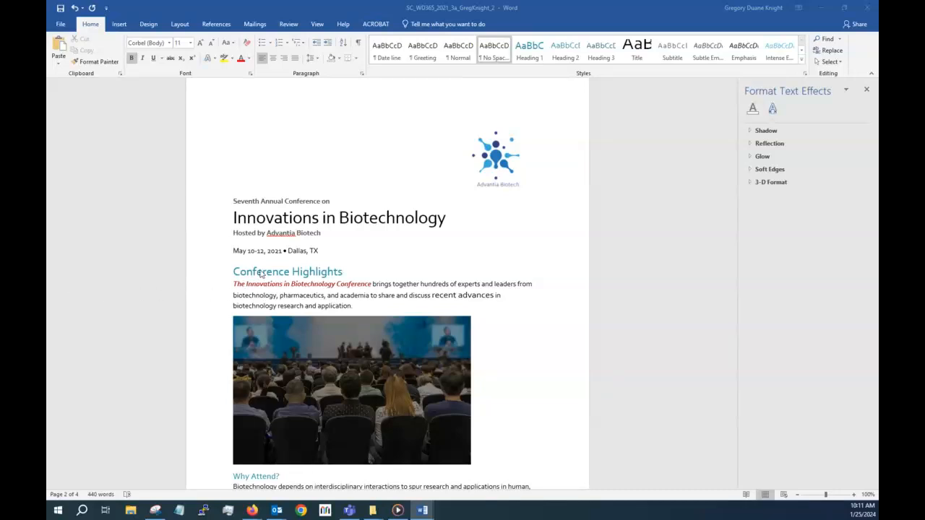
Set the "Conference Highlights" heading to 16 point and save the document
{"action": "left_click", "coordinate": [346, 273]}
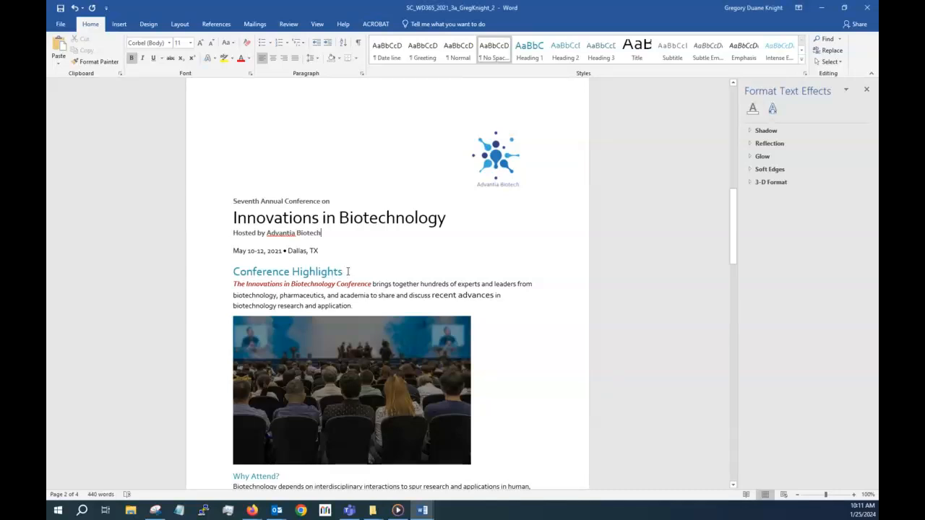
{"action": "left_click_drag", "start_coordinate": [340, 270], "coordinate": [230, 272]}
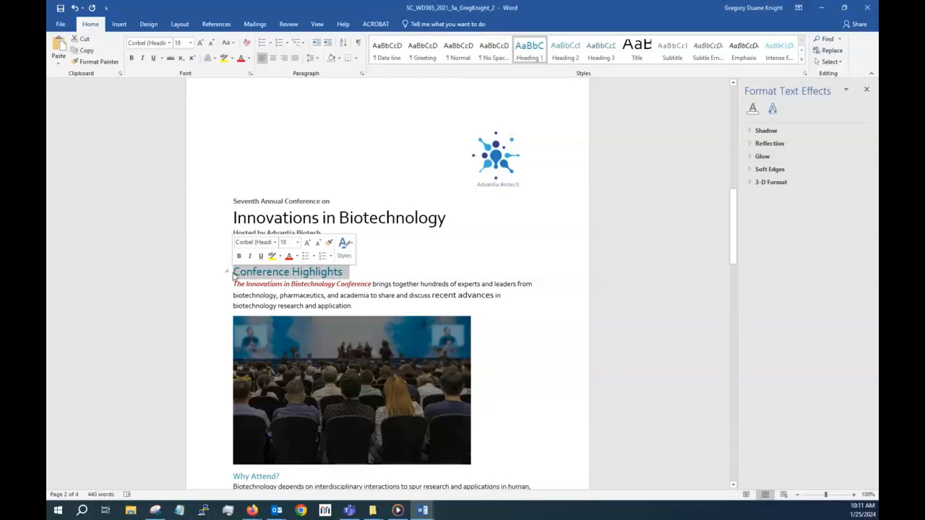
{"action": "left_click", "coordinate": [190, 43]}
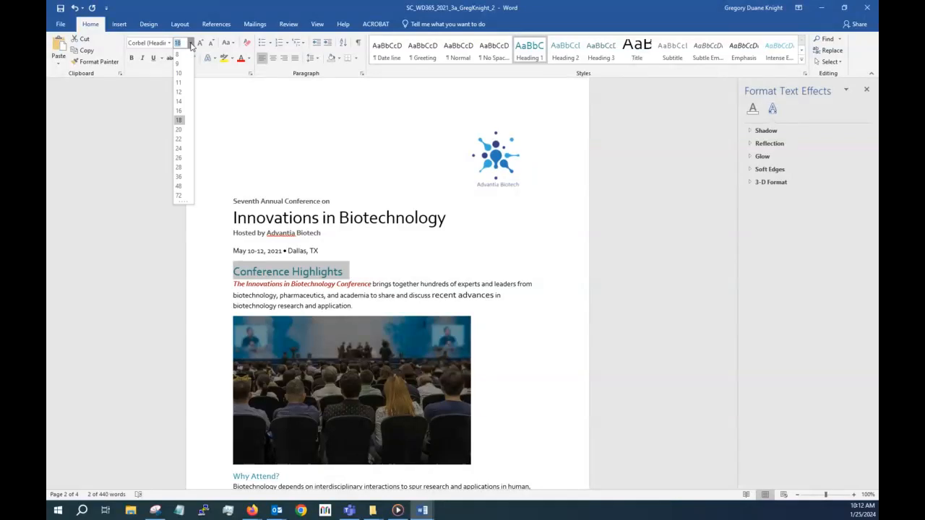
{"action": "left_click", "coordinate": [178, 110]}
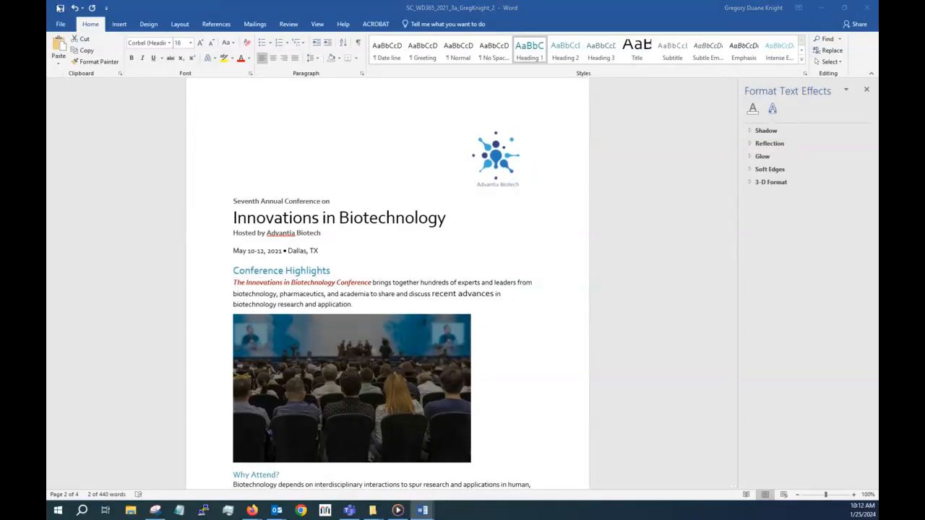
{"action": "left_click", "coordinate": [60, 8]}
Read steps 6 to 8 in the instructions document, and select the paragraph under "Conference Highlights" in the conference document
{"action": "left_click_drag", "start_coordinate": [47, 58], "coordinate": [426, 48]}
{"action": "scroll", "coordinate": [411, 215], "scroll_direction": "down", "scroll_amount": 5}
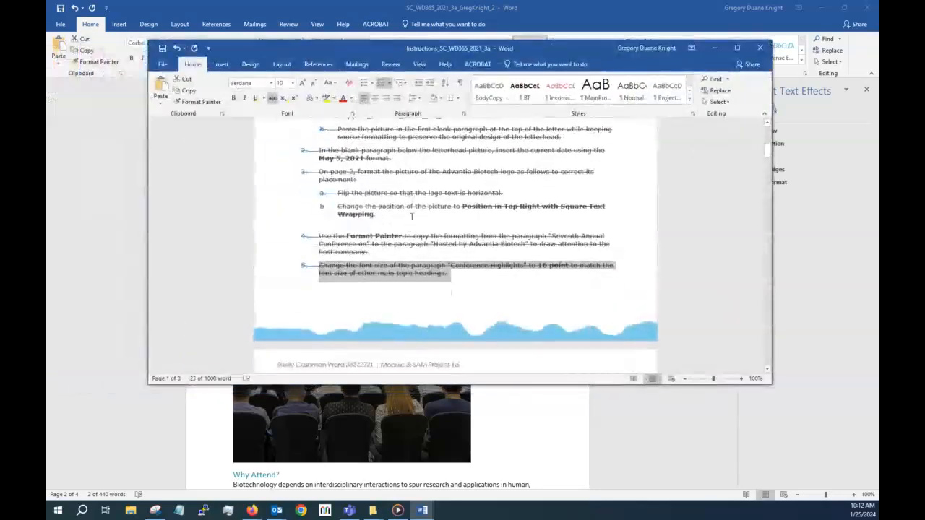
{"action": "scroll", "coordinate": [408, 226], "scroll_direction": "down", "scroll_amount": 2}
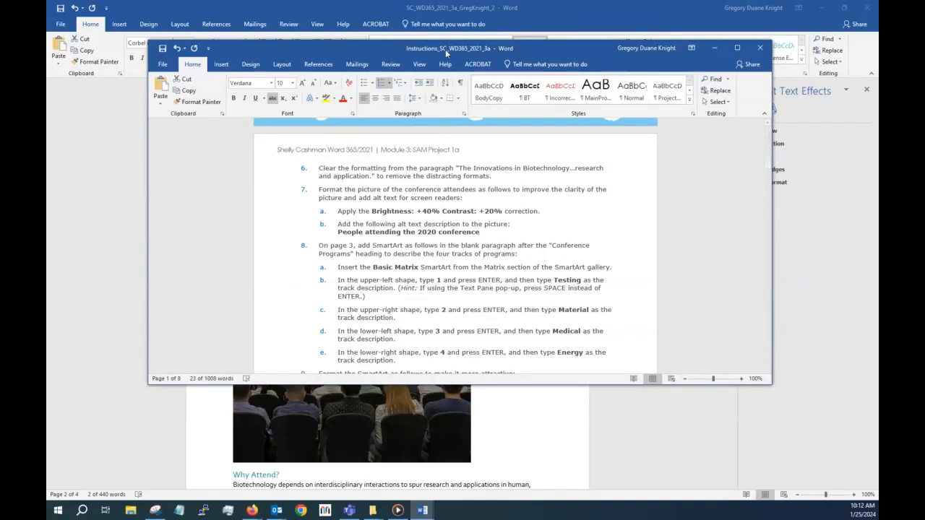
{"action": "left_click_drag", "start_coordinate": [445, 49], "coordinate": [48, 81]}
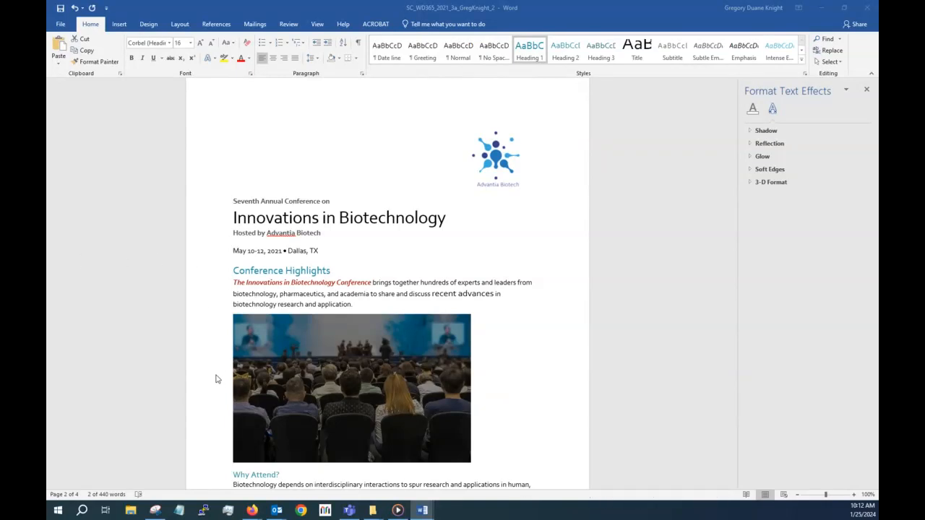
{"action": "left_click_drag", "start_coordinate": [239, 285], "coordinate": [354, 304]}
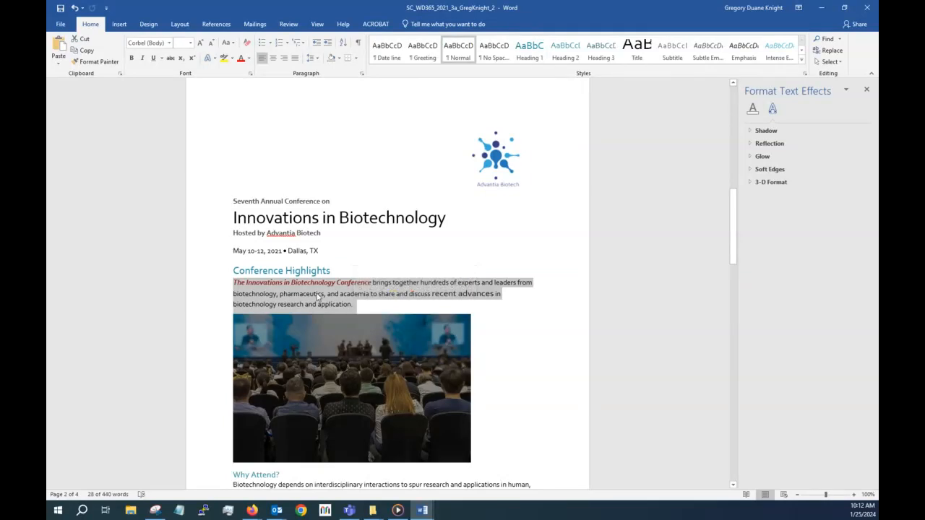
Look for a way to clear the paragraph's formatting, checking the clipboard and searching the commands for "clear"
{"action": "right_click", "coordinate": [318, 296]}
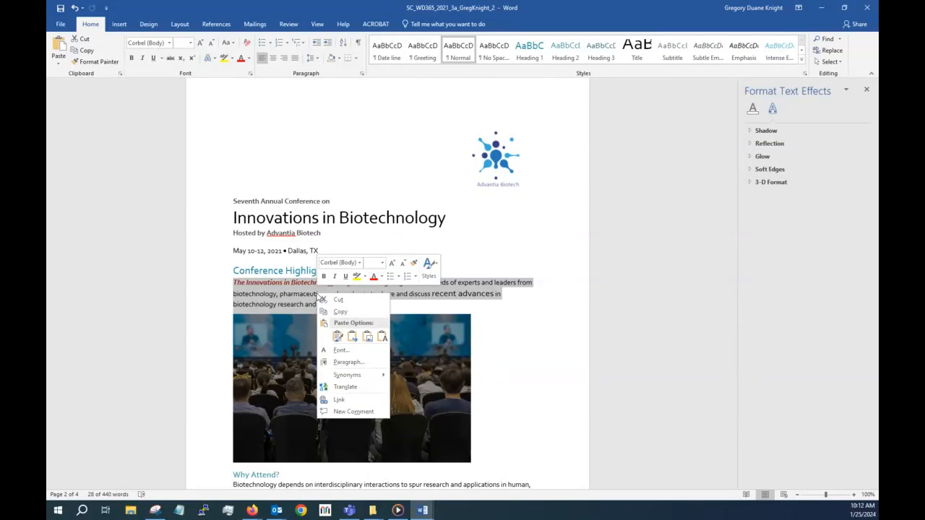
{"action": "left_click", "coordinate": [120, 73]}
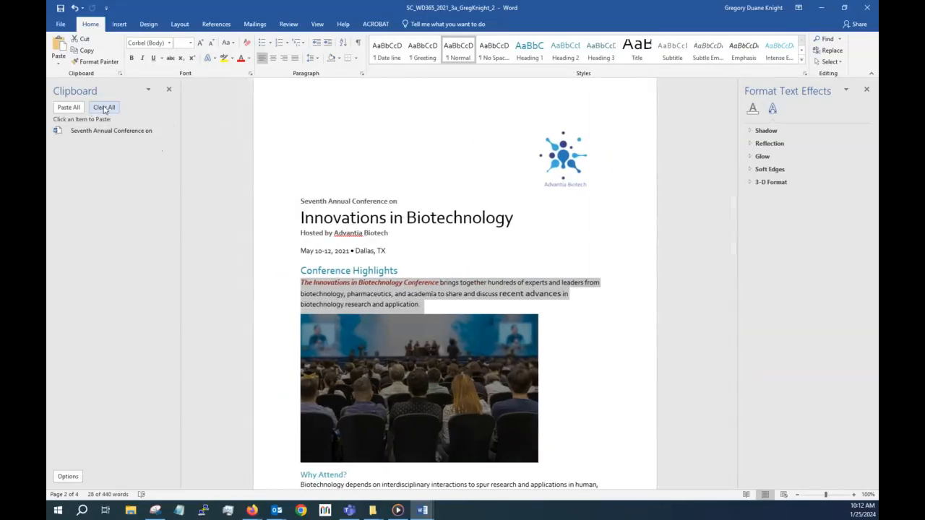
{"action": "left_click", "coordinate": [170, 91]}
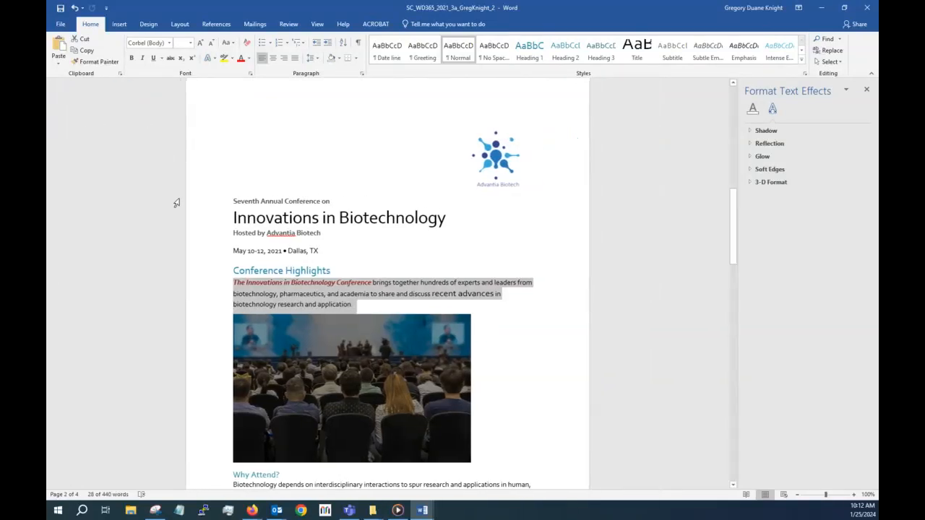
{"action": "left_click", "coordinate": [438, 24]}
{"action": "type", "text": "cl"}
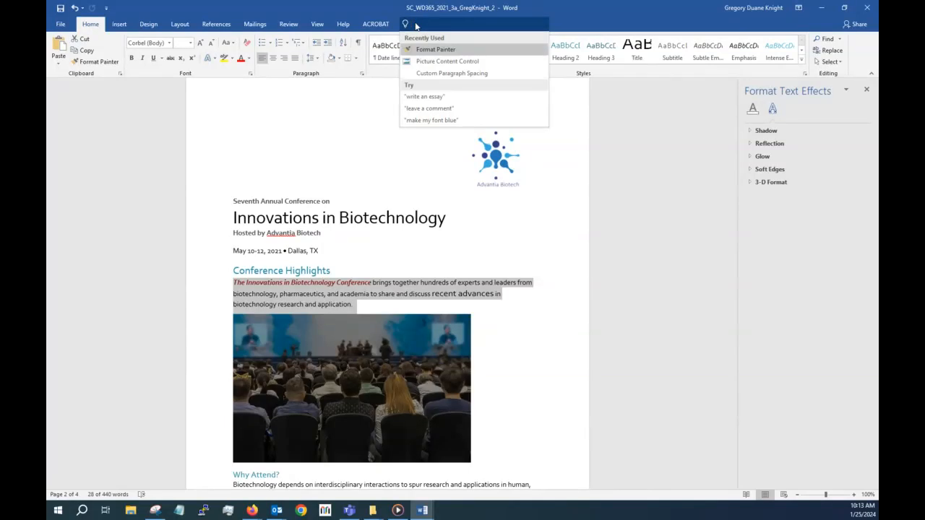
{"action": "type", "text": "ear"}
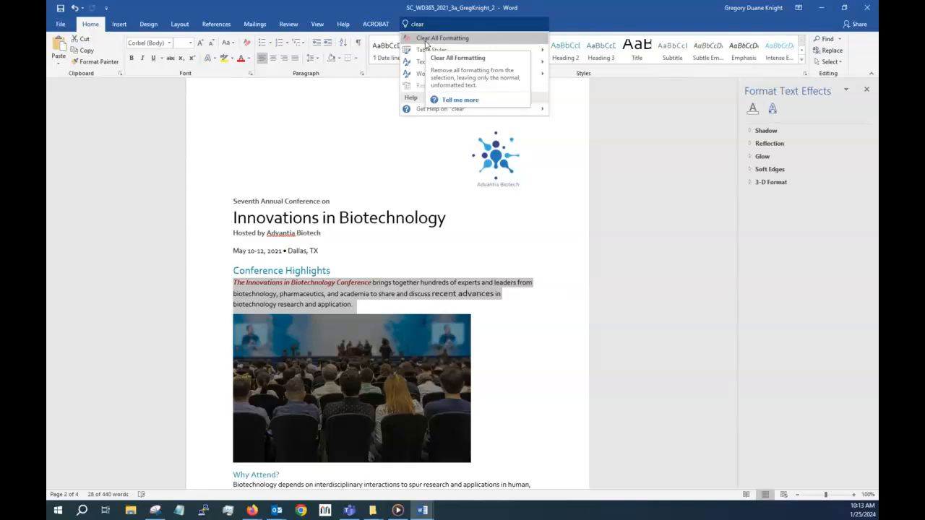
{"action": "key", "text": "Escape"}
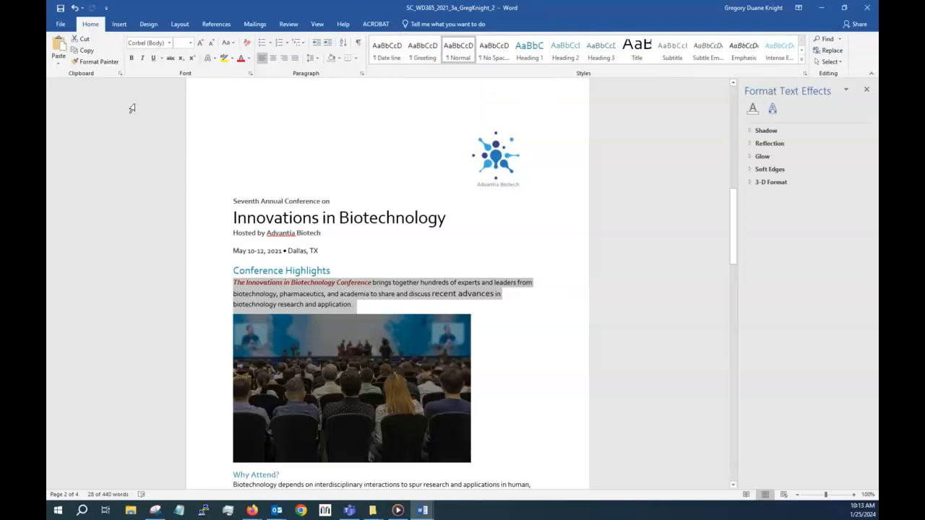
Clear all formatting from the selected "The Innovations in Biotechnology…research and application." paragraph and save the document
{"action": "left_click", "coordinate": [247, 45]}
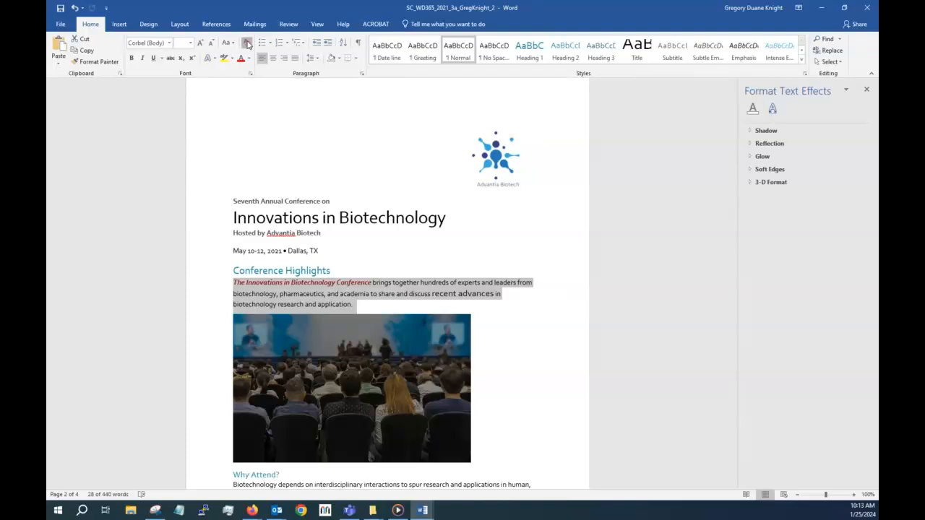
{"action": "left_click", "coordinate": [308, 301]}
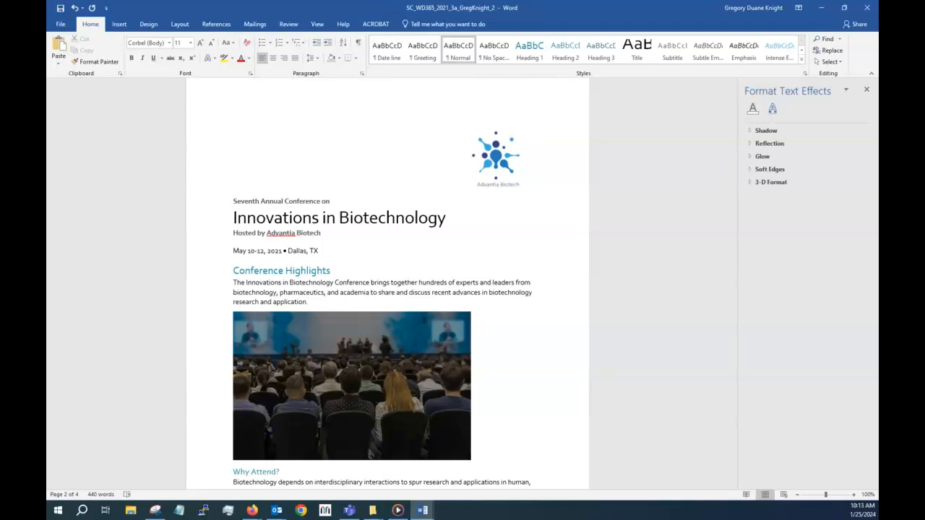
{"action": "left_click", "coordinate": [61, 8]}
Apply the Brightness: +40% Contrast: +20% correction to the conference attendees picture and save the document
{"action": "scroll", "coordinate": [378, 270], "scroll_direction": "down", "scroll_amount": 3}
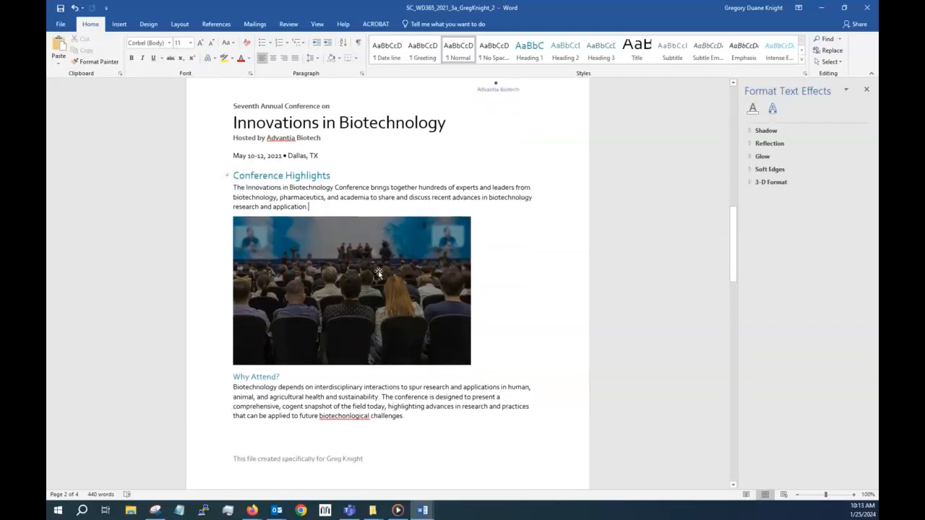
{"action": "left_click", "coordinate": [289, 290]}
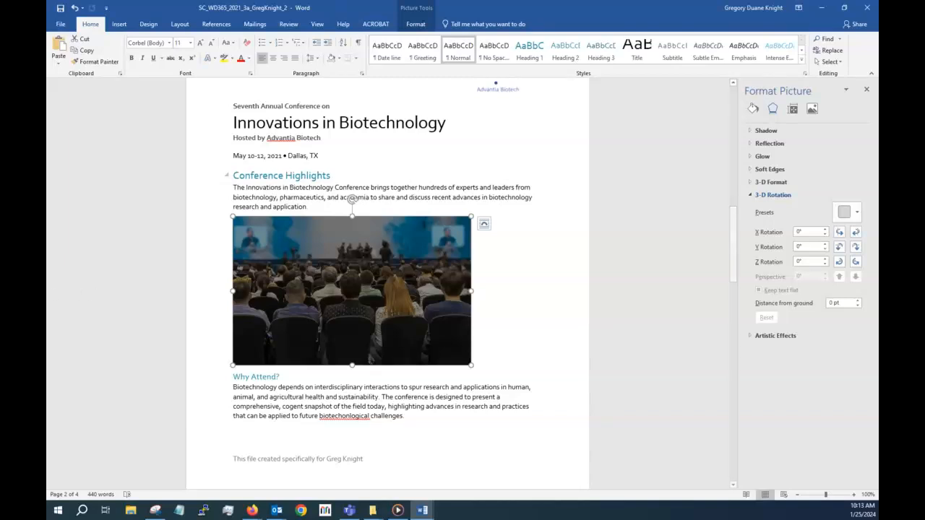
{"action": "double_click", "coordinate": [330, 320]}
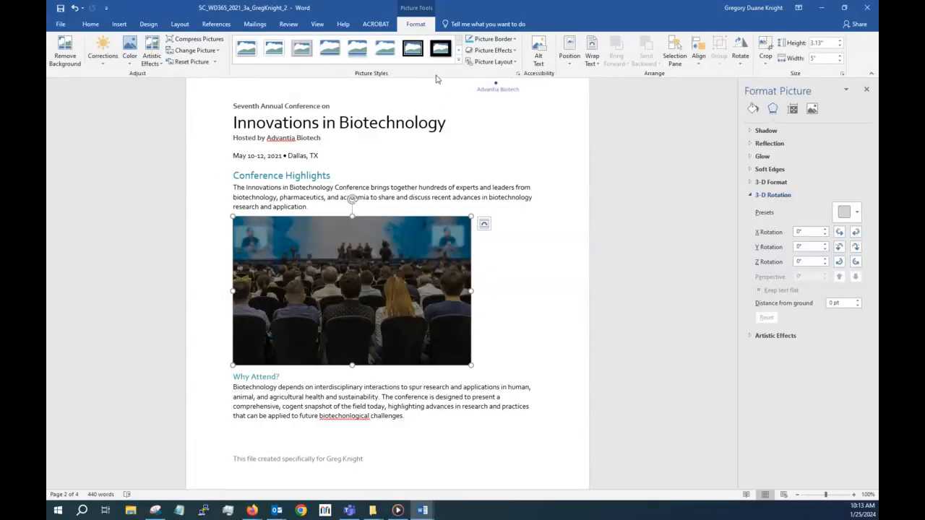
{"action": "left_click", "coordinate": [514, 51]}
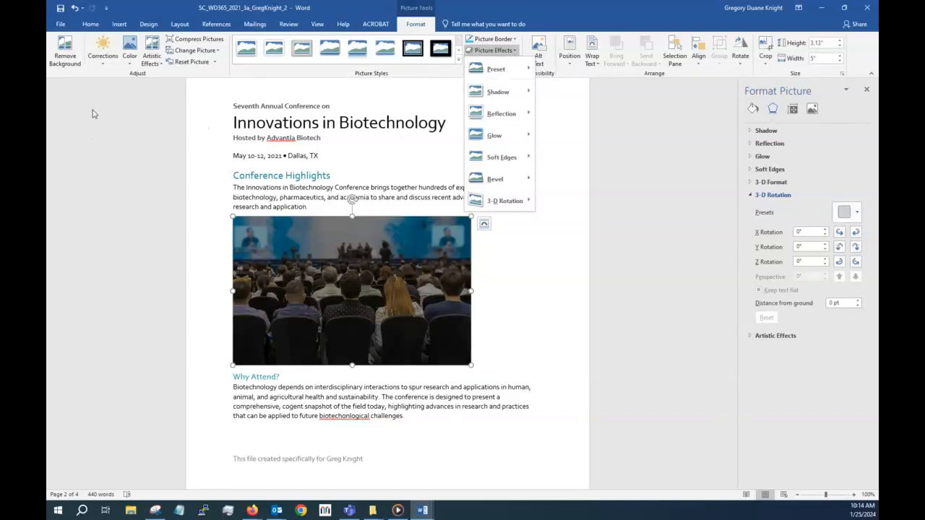
{"action": "left_click", "coordinate": [104, 64]}
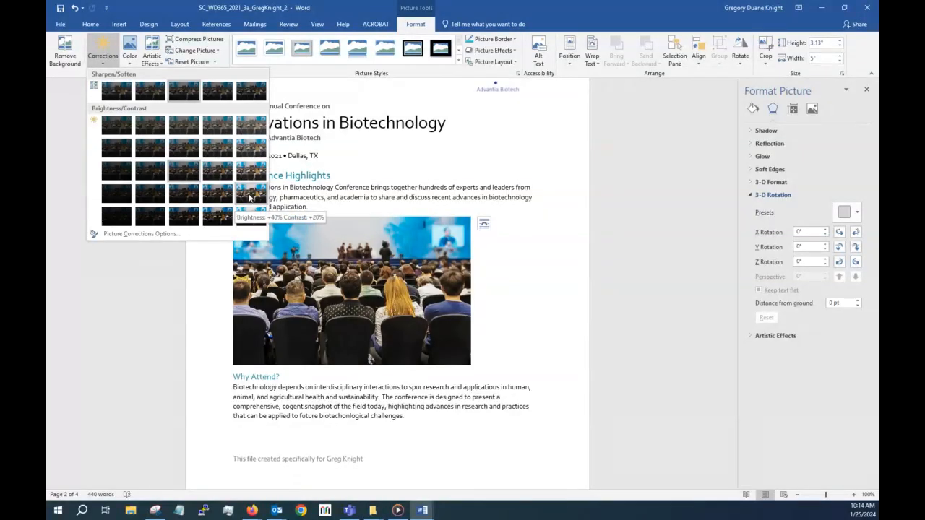
{"action": "left_click", "coordinate": [250, 196]}
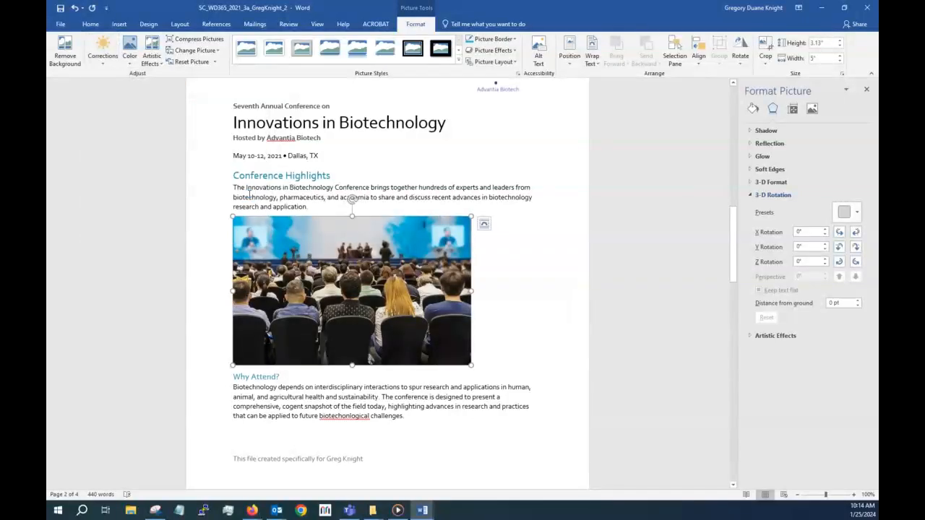
{"action": "left_click", "coordinate": [525, 296]}
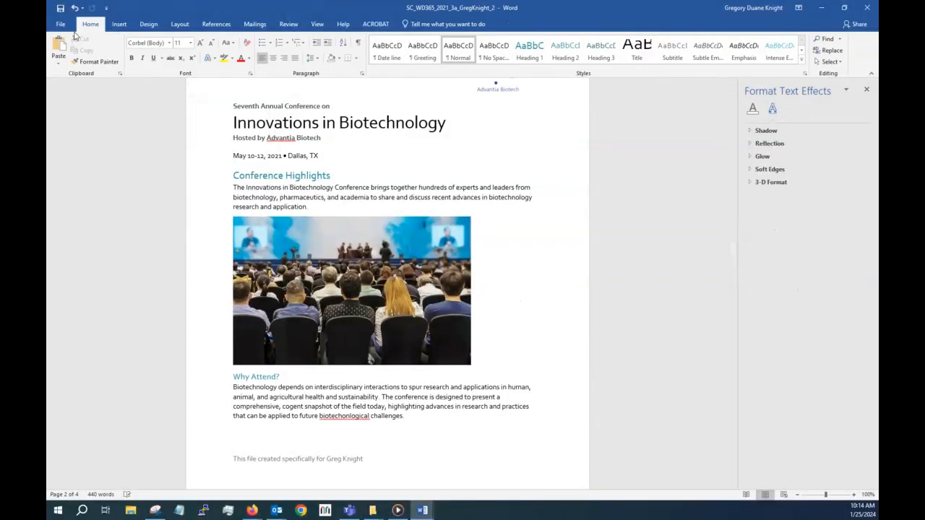
{"action": "left_click", "coordinate": [61, 9]}
Bring up the instructions document and strike through steps 6, 7 and 7a
{"action": "left_click_drag", "start_coordinate": [47, 84], "coordinate": [440, 40]}
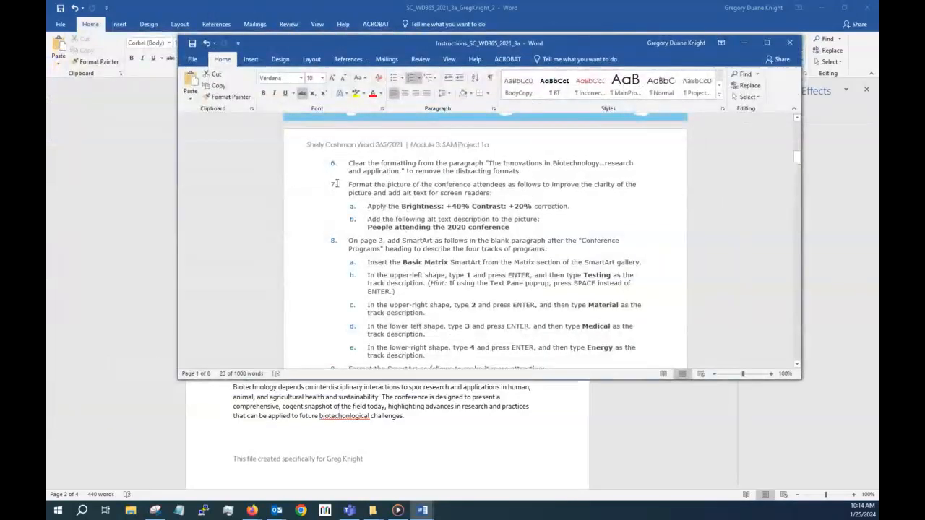
{"action": "left_click_drag", "start_coordinate": [349, 166], "coordinate": [582, 212]}
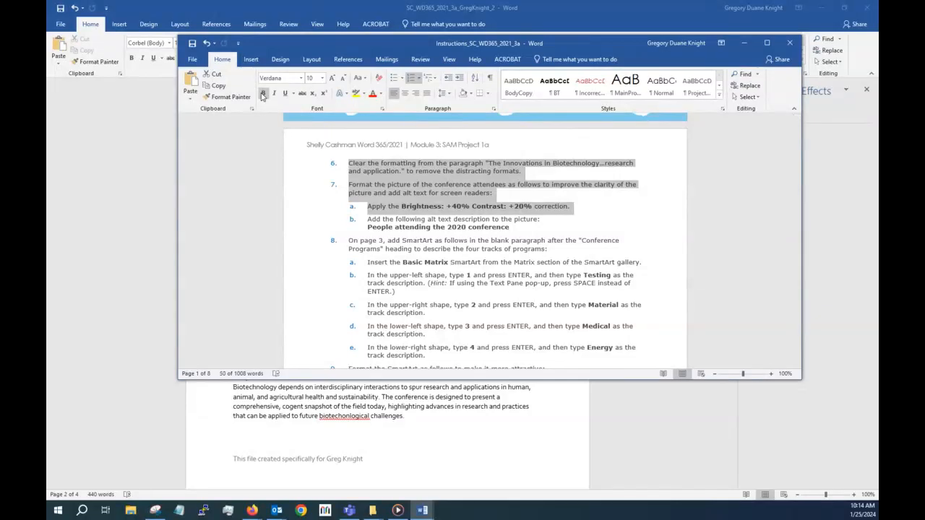
{"action": "left_click", "coordinate": [302, 94]}
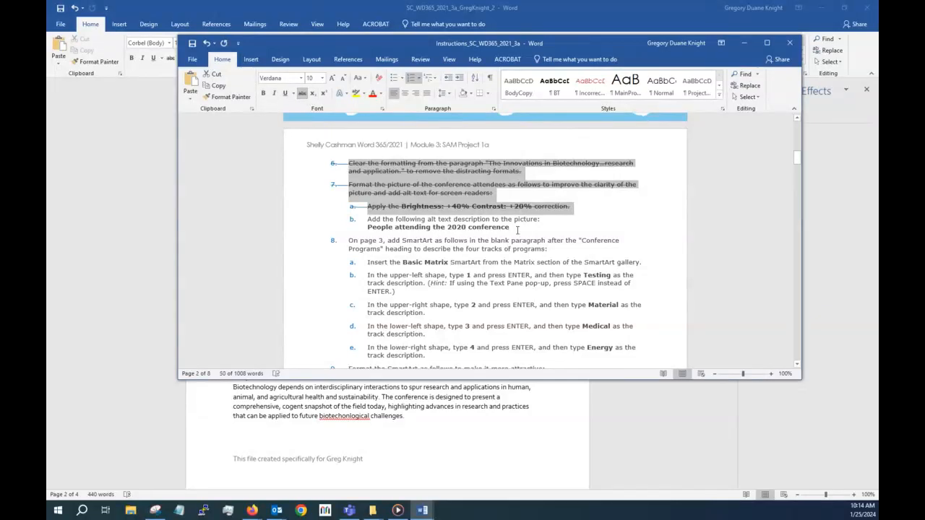
Copy "People attending the 2020 conference" from the instructions into the attendees picture's alt text, and reopen the alt text to check it
{"action": "left_click_drag", "start_coordinate": [512, 228], "coordinate": [366, 228]}
{"action": "key", "text": "ctrl+c"}
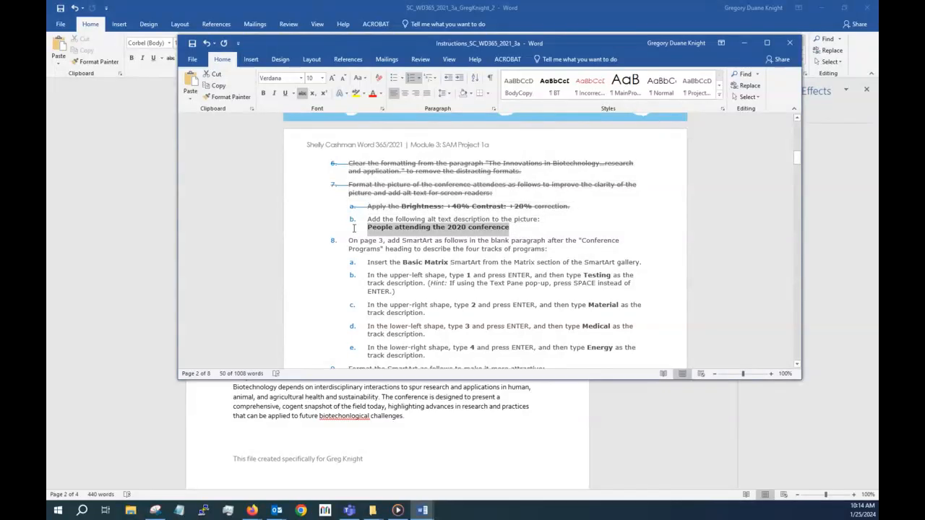
{"action": "left_click", "coordinate": [743, 43]}
{"action": "left_click", "coordinate": [309, 258]}
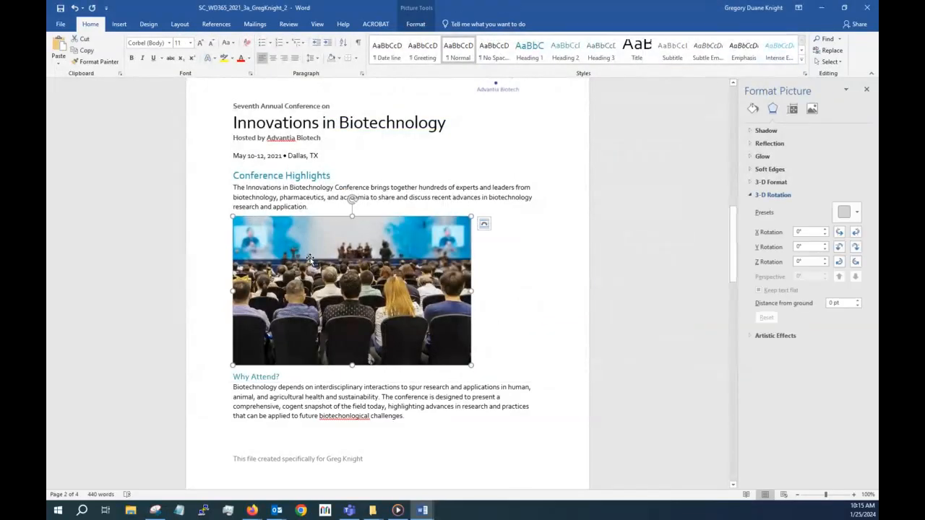
{"action": "right_click", "coordinate": [310, 259]}
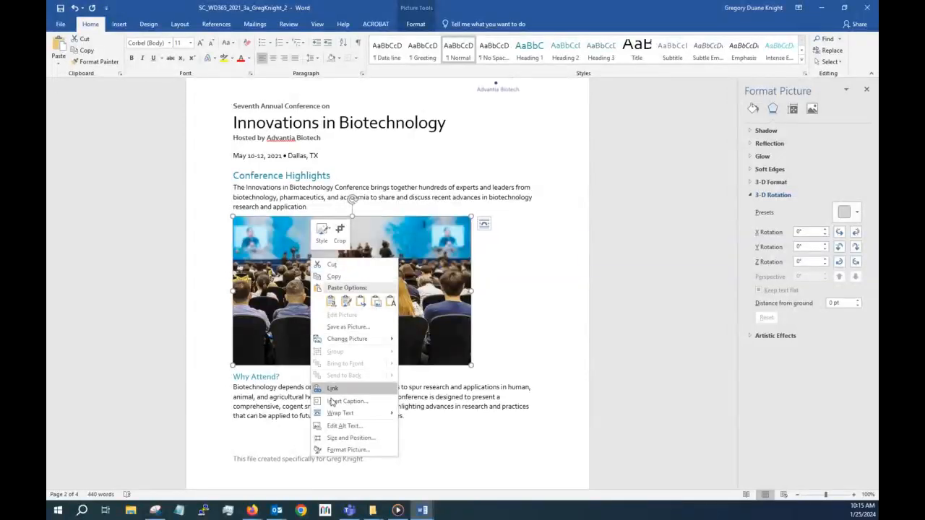
{"action": "left_click", "coordinate": [336, 429]}
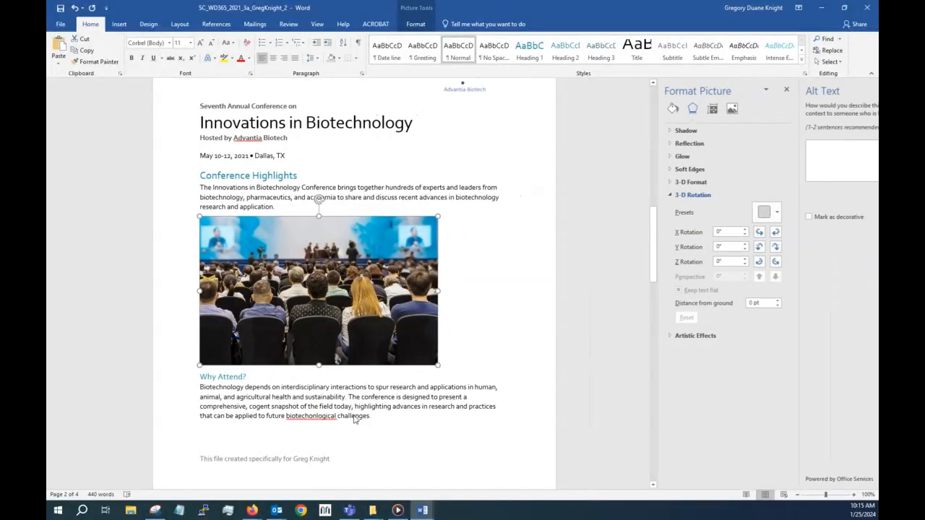
{"action": "left_click", "coordinate": [773, 166]}
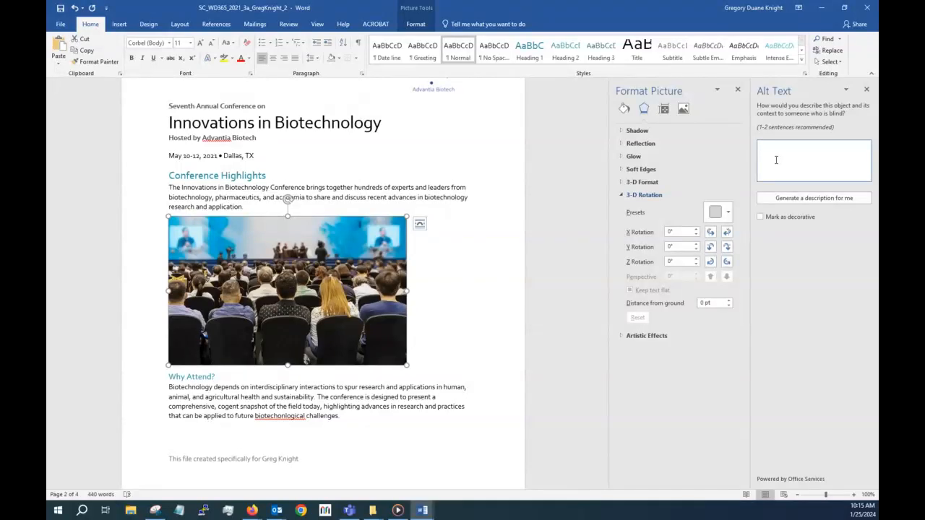
{"action": "key", "text": "ctrl+v"}
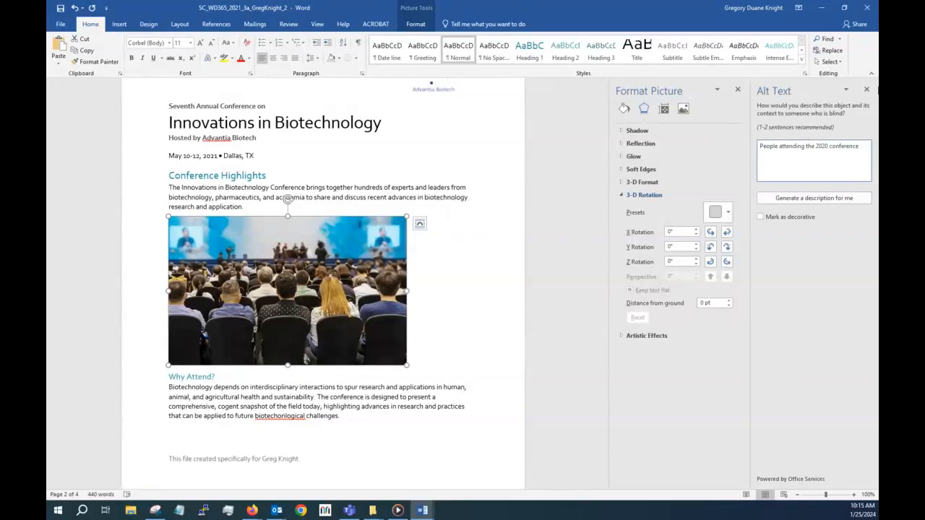
{"action": "left_click", "coordinate": [867, 90]}
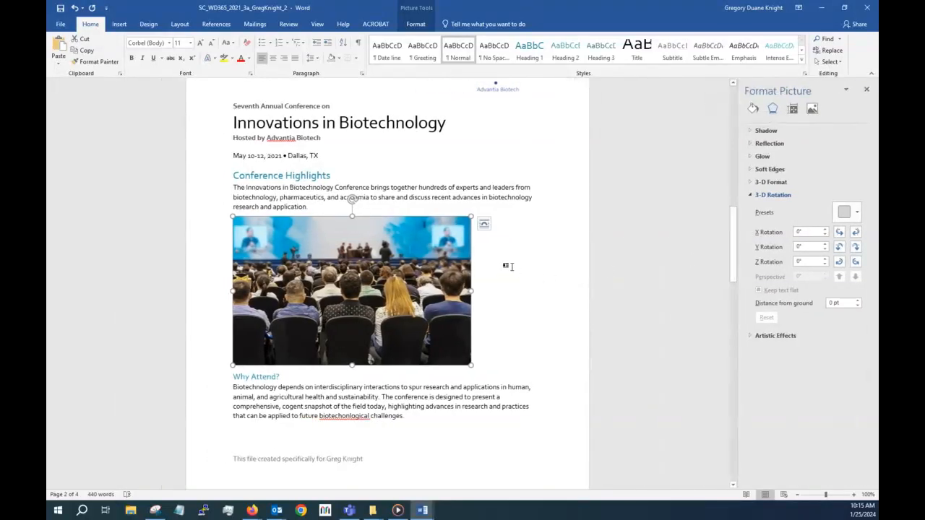
{"action": "right_click", "coordinate": [426, 248]}
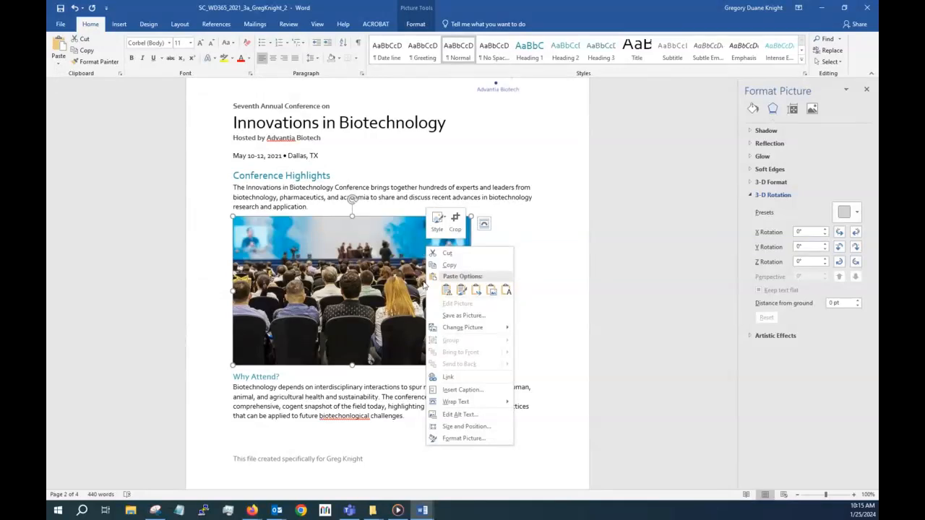
{"action": "left_click", "coordinate": [436, 414]}
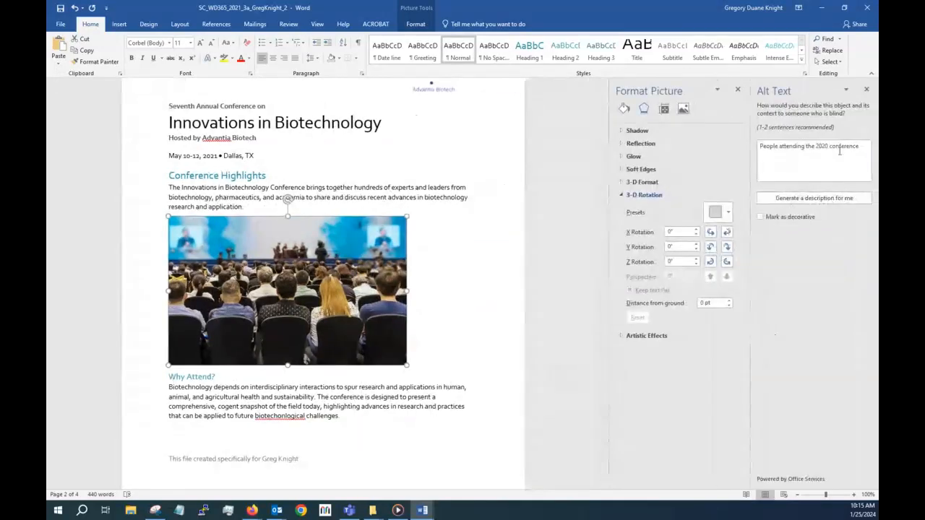
Close the alt text pane, strike through step 7b in the instructions document, and bring the SmartArt instructions into view
{"action": "left_click", "coordinate": [866, 89]}
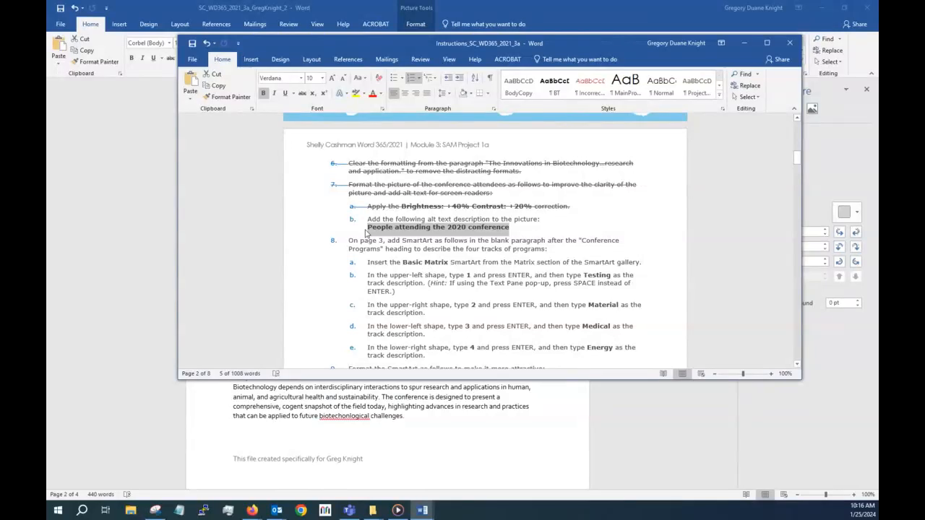
{"action": "left_click_drag", "start_coordinate": [368, 219], "coordinate": [510, 230]}
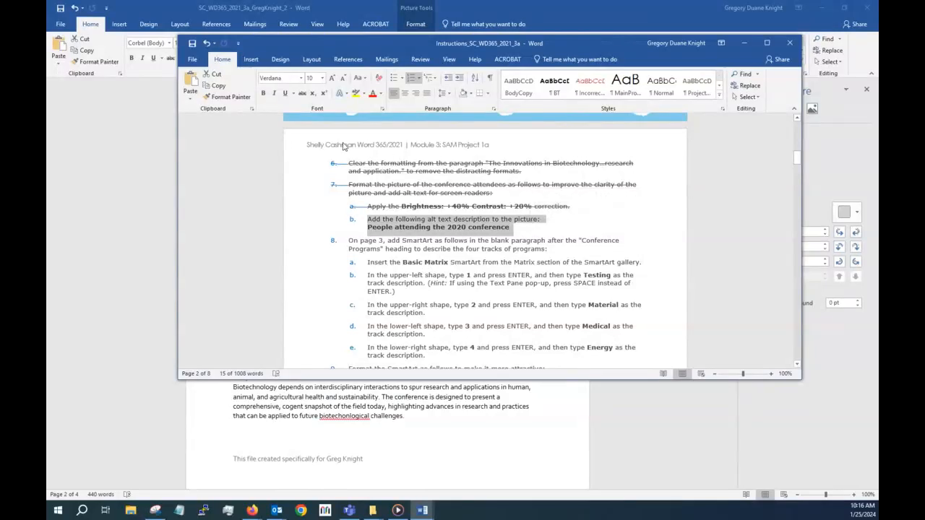
{"action": "left_click", "coordinate": [302, 93]}
{"action": "scroll", "coordinate": [476, 226], "scroll_direction": "down", "scroll_amount": 3}
{"action": "scroll", "coordinate": [476, 226], "scroll_direction": "down", "scroll_amount": 1}
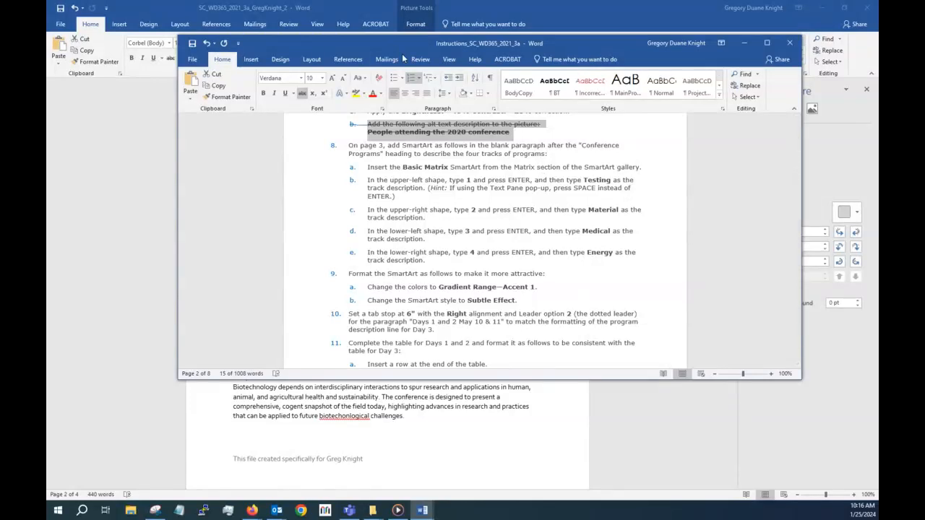
Return to the conference document and insert a blank paragraph directly after the "Conference Programs" heading on page 3
{"action": "left_click", "coordinate": [397, 23]}
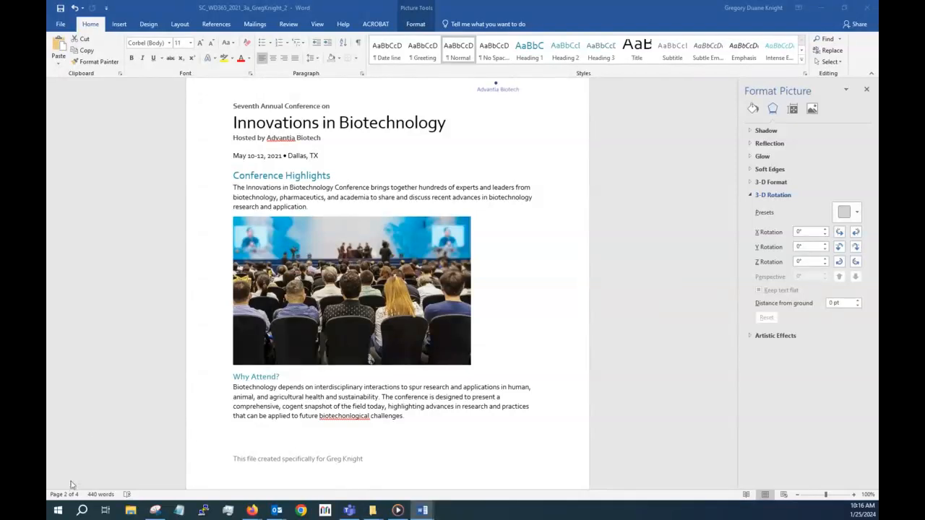
{"action": "left_click", "coordinate": [449, 325]}
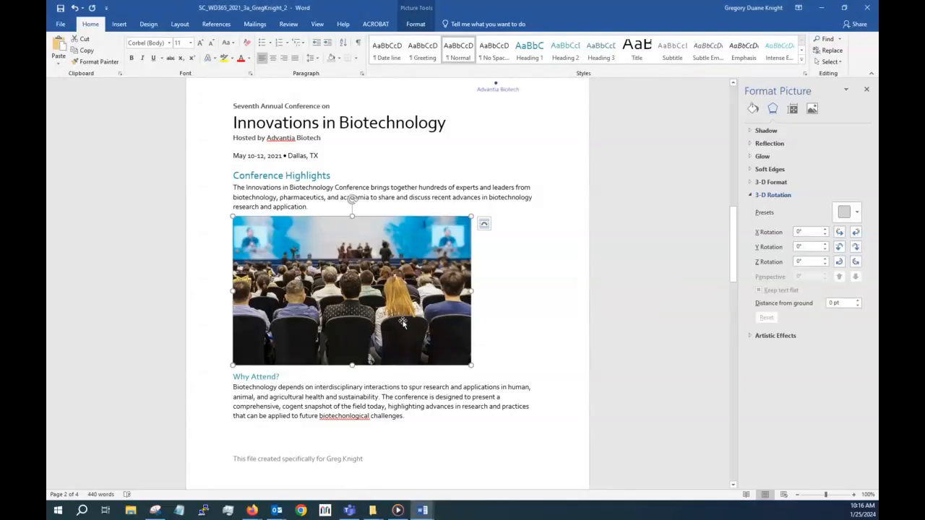
{"action": "left_click", "coordinate": [515, 311]}
{"action": "scroll", "coordinate": [514, 312], "scroll_direction": "down", "scroll_amount": 10}
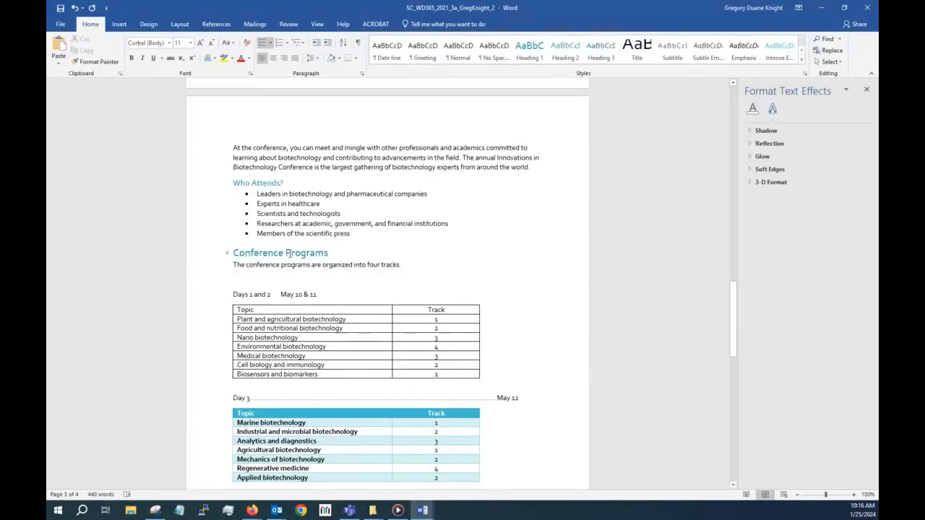
{"action": "left_click", "coordinate": [340, 254]}
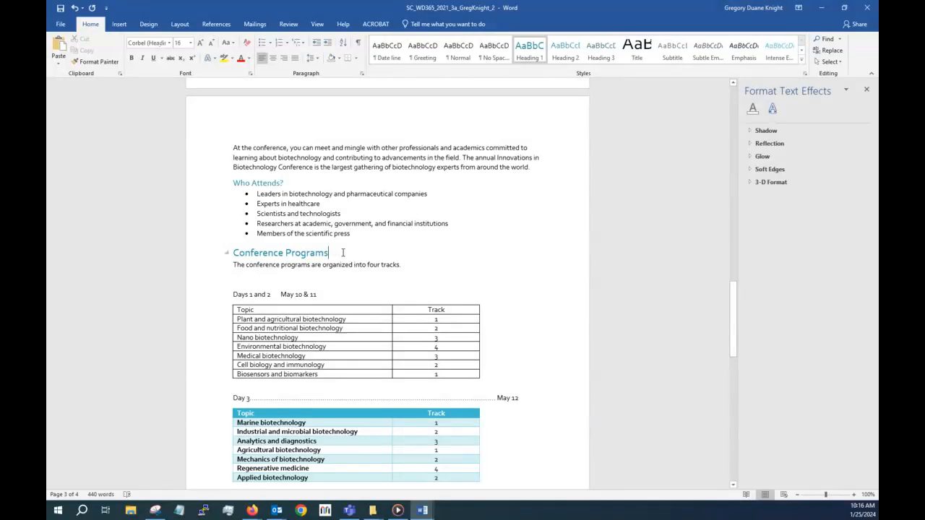
{"action": "key", "text": "Return"}
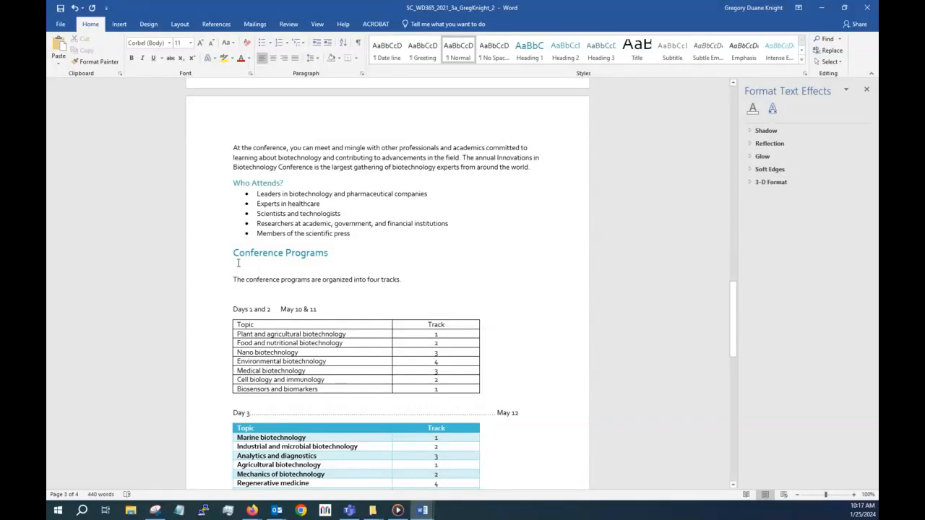
Insert a Basic Matrix SmartArt graphic from the Matrix category in the blank paragraph below "Conference Programs"
{"action": "left_click", "coordinate": [118, 25]}
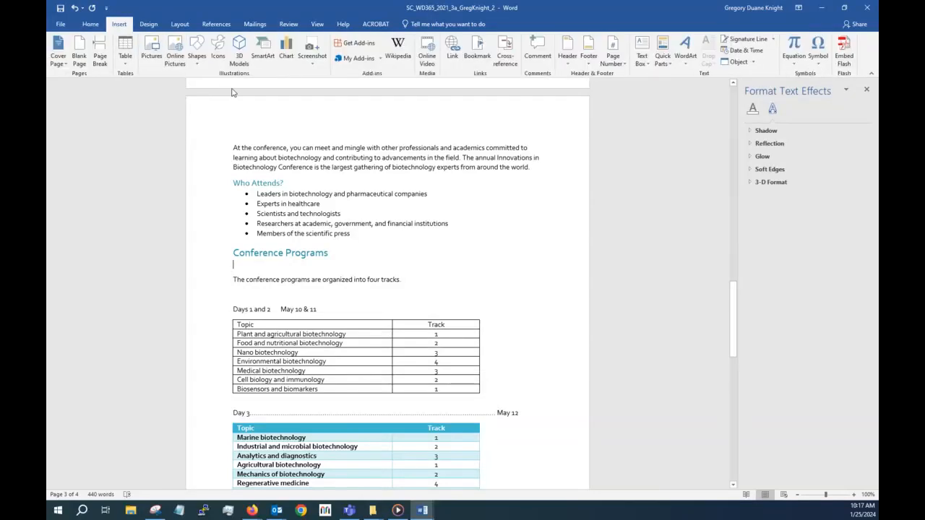
{"action": "left_click", "coordinate": [264, 52]}
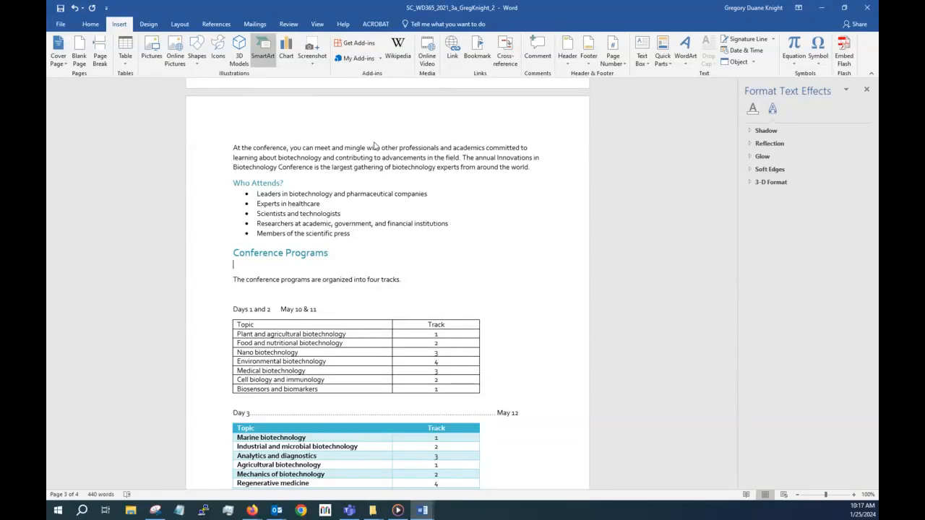
{"action": "left_click_drag", "start_coordinate": [454, 159], "coordinate": [523, 151]}
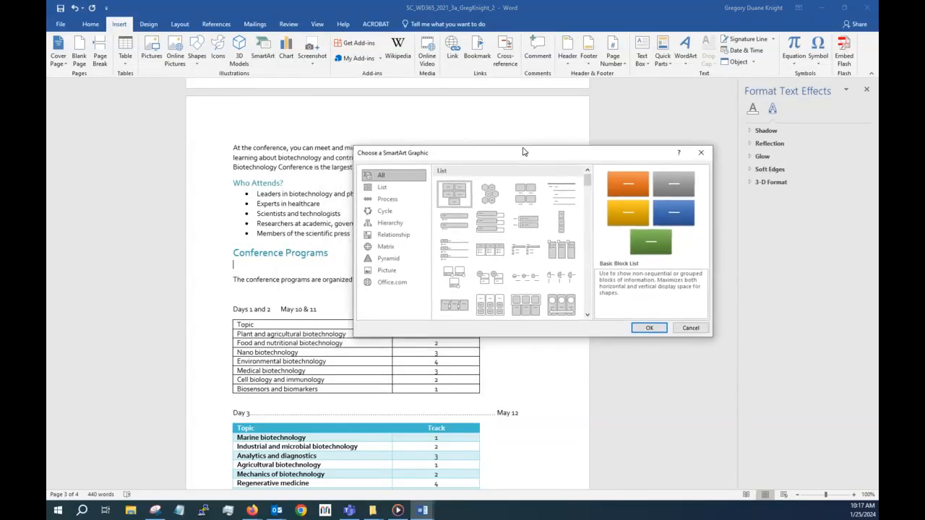
{"action": "left_click", "coordinate": [396, 246]}
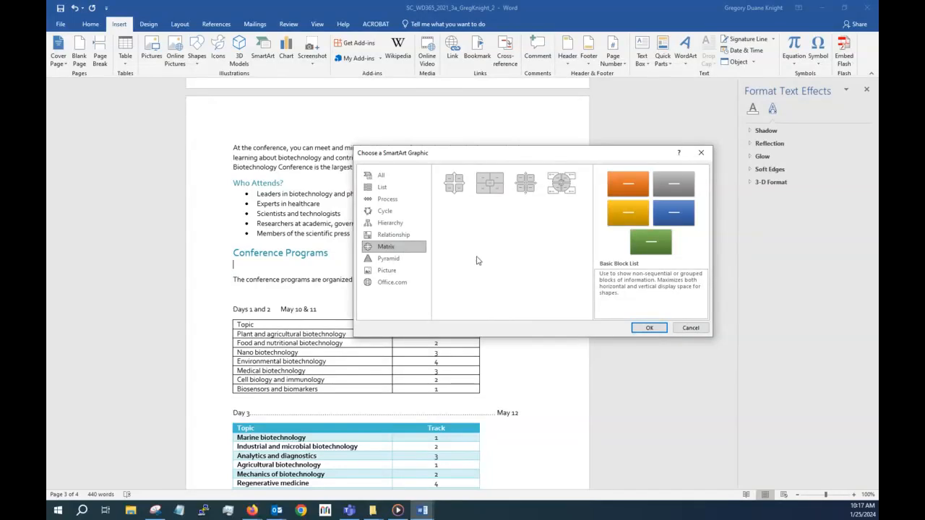
{"action": "left_click", "coordinate": [452, 189]}
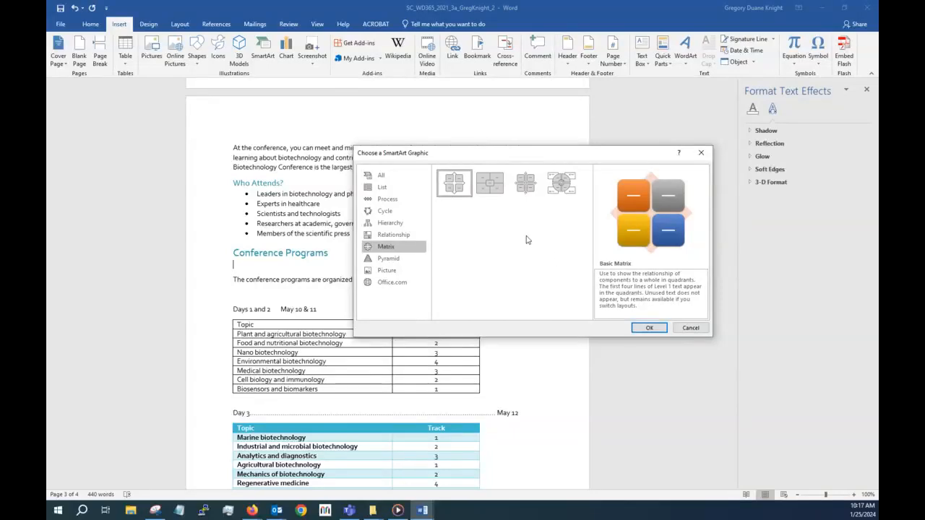
{"action": "left_click", "coordinate": [647, 328]}
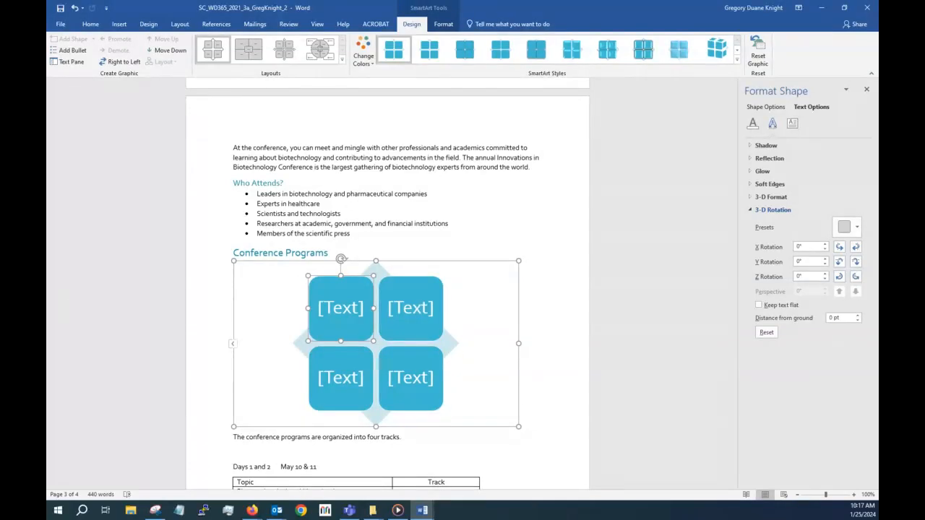
Fill the matrix's upper-left shape with "1" and "Testing" and its upper-right shape with "2" and "Material", each on two lines
{"action": "left_click", "coordinate": [345, 309]}
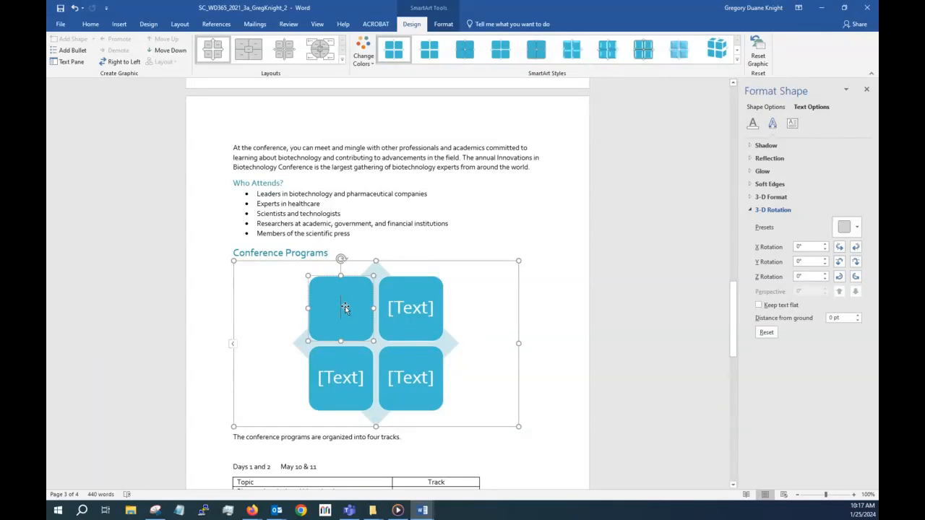
{"action": "type", "text": "1"}
{"action": "key", "text": "Return"}
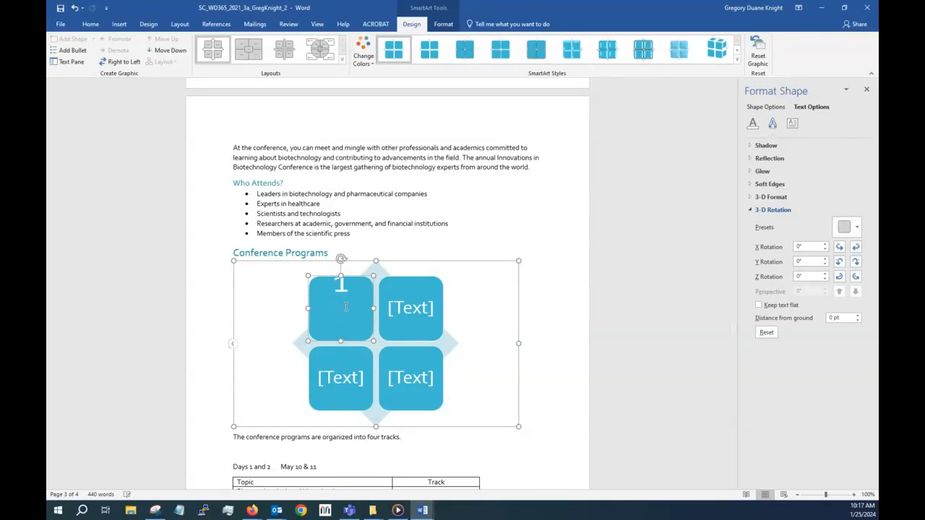
{"action": "type", "text": "Testing"}
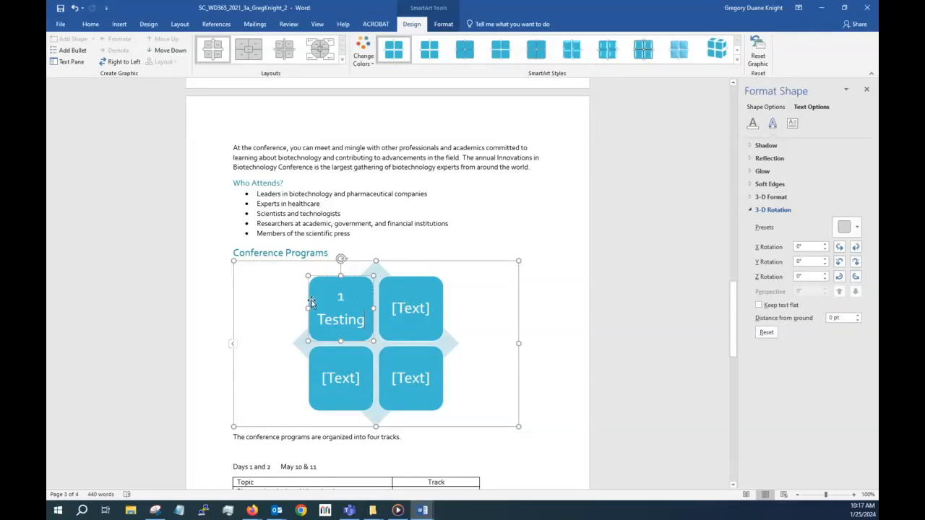
{"action": "left_click", "coordinate": [409, 310]}
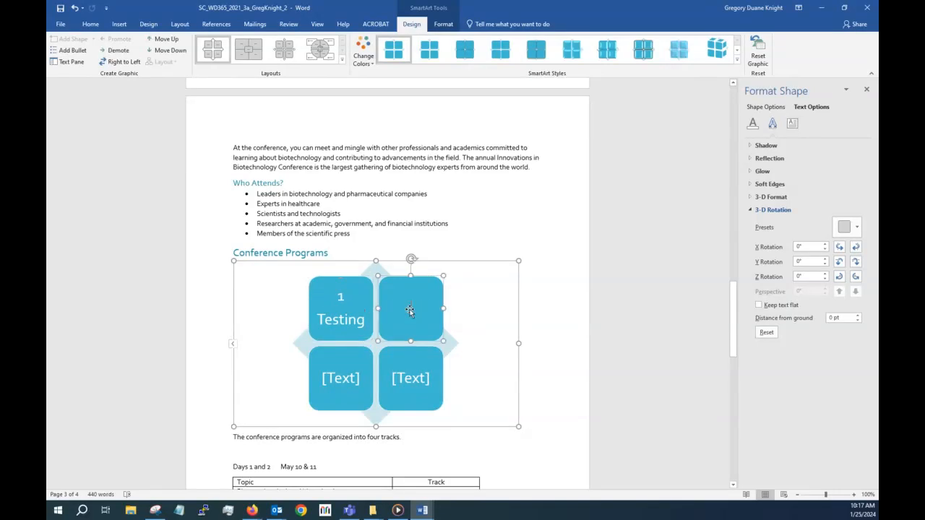
{"action": "type", "text": "2 "}
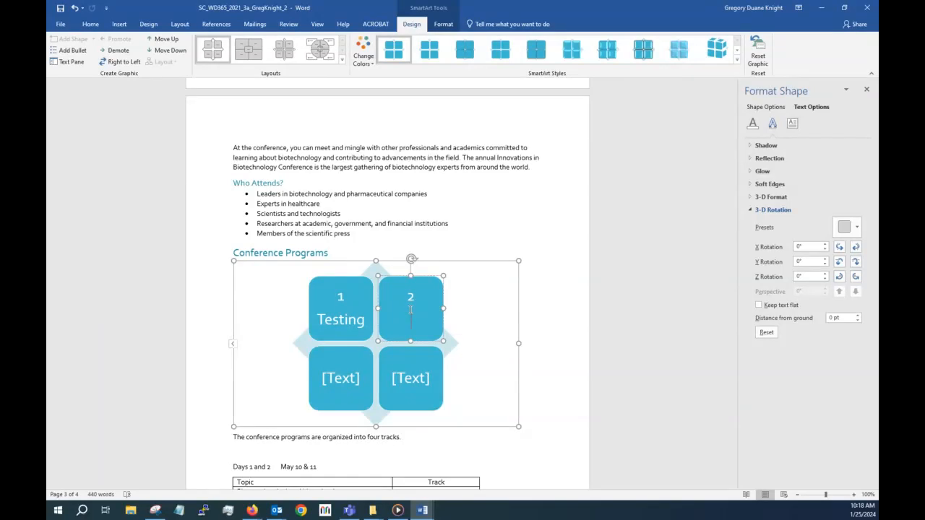
{"action": "type", "text": "Material"}
Fill the matrix's lower-left shape with "3" and "Medical" and its lower-right shape with "4" and "energy", each on two lines
{"action": "left_click", "coordinate": [343, 379]}
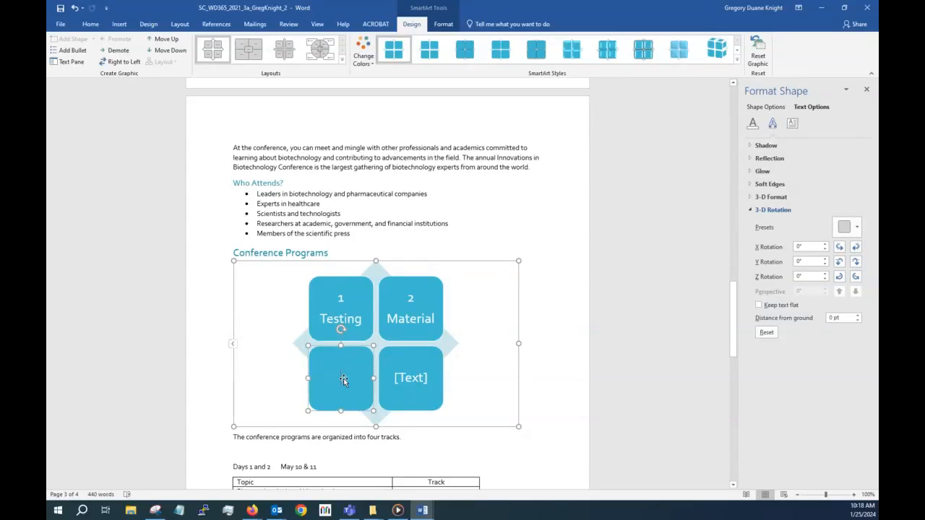
{"action": "type", "text": "3"}
{"action": "key", "text": "Return"}
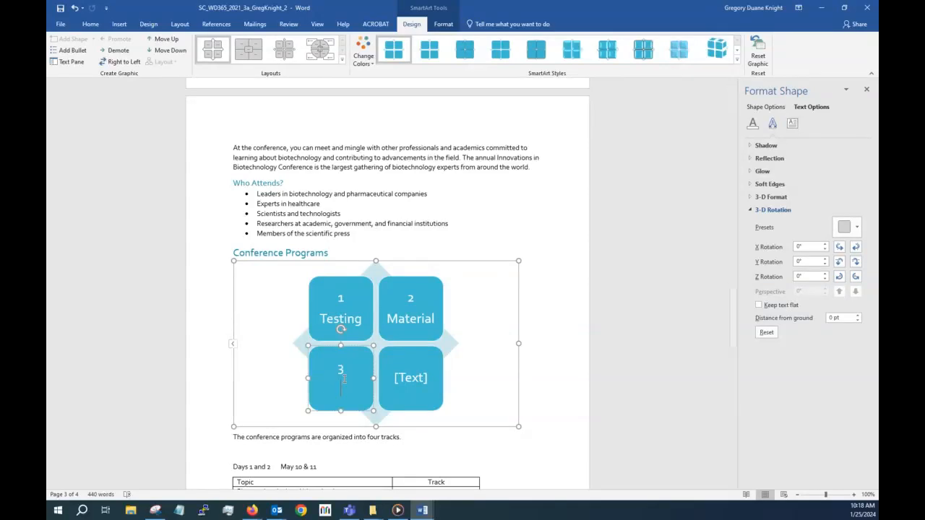
{"action": "type", "text": "Medical"}
{"action": "left_click", "coordinate": [413, 373]}
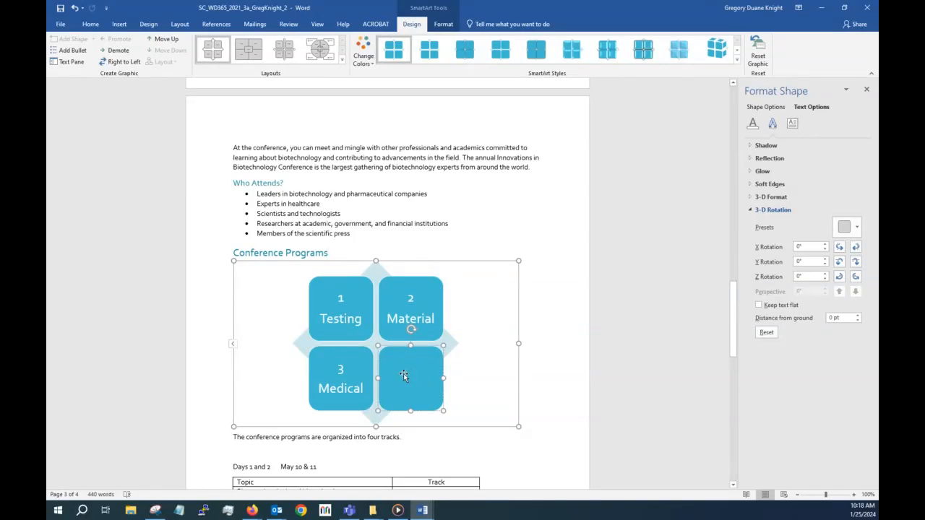
{"action": "type", "text": "4"}
{"action": "key", "text": "Return"}
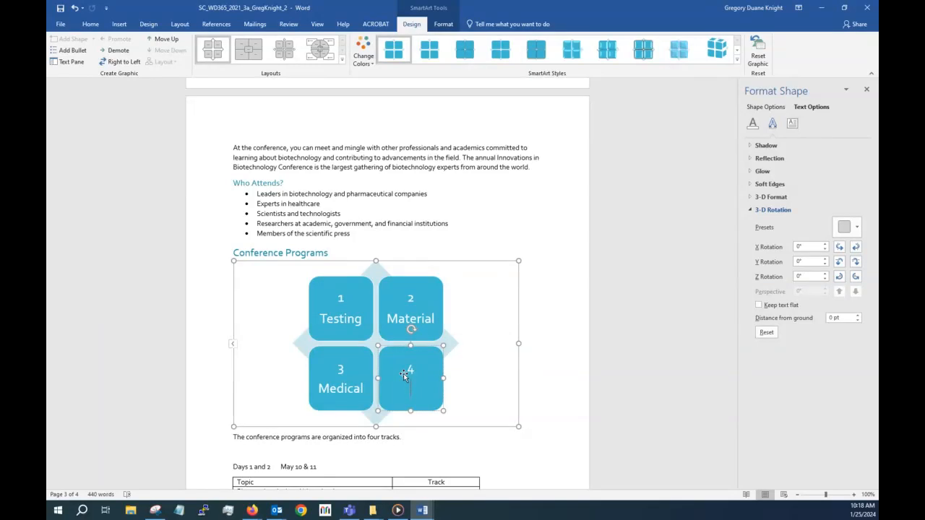
{"action": "type", "text": "energy"}
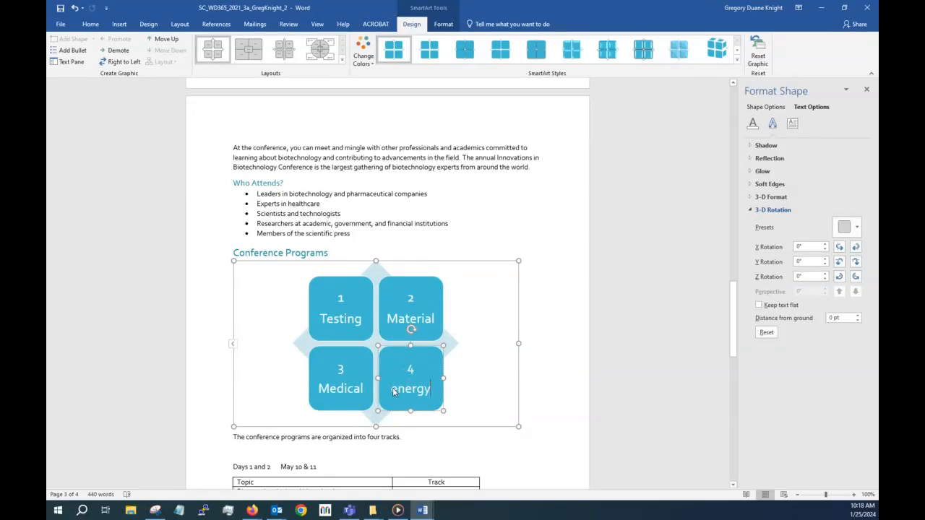
Capitalize the first letter of "Energy" in the SmartArt's fourth shape
{"action": "left_click", "coordinate": [398, 391]}
{"action": "key", "text": "BackSpace"}
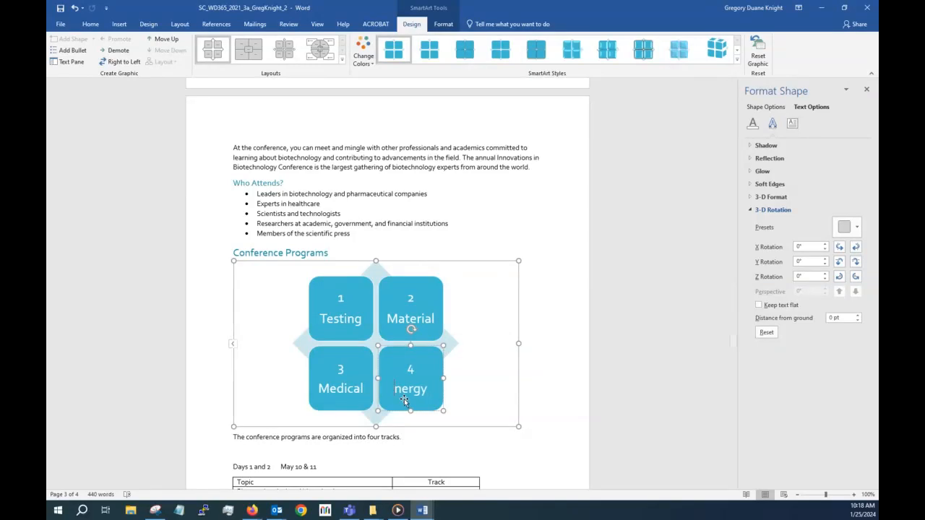
{"action": "type", "text": "E"}
{"action": "left_click", "coordinate": [482, 394]}
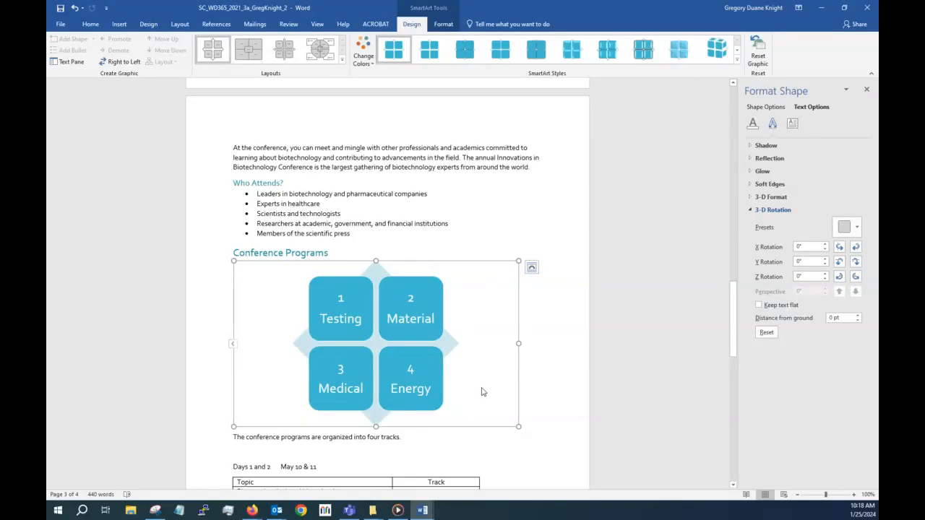
Consult the instructions document for the color and style requirements of the SmartArt formatting task
{"action": "scroll", "coordinate": [482, 391], "scroll_direction": "down", "scroll_amount": 2}
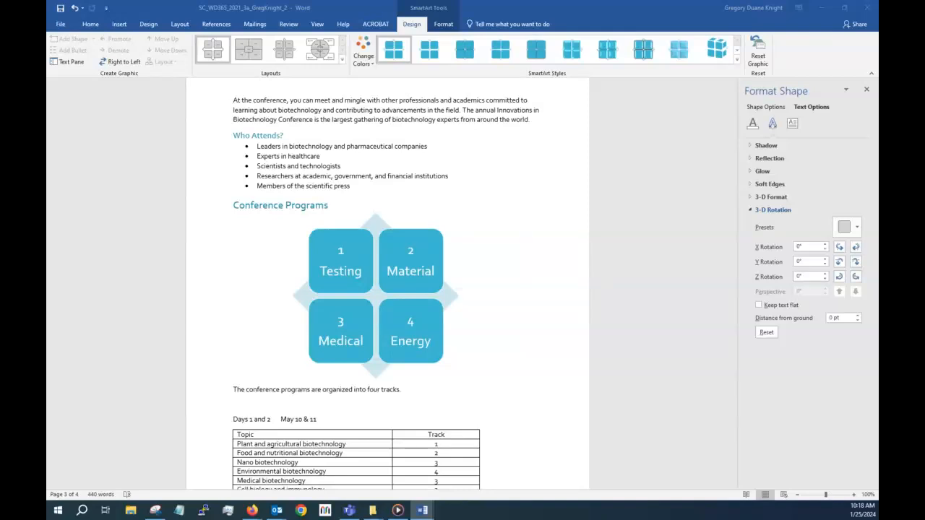
{"action": "left_click_drag", "start_coordinate": [46, 94], "coordinate": [313, 100]}
{"action": "scroll", "coordinate": [372, 227], "scroll_direction": "up", "scroll_amount": 2}
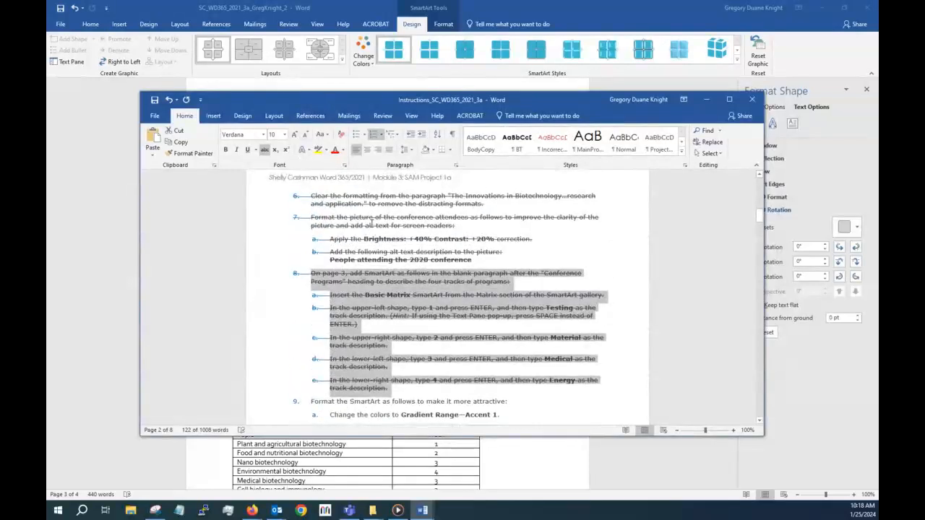
{"action": "scroll", "coordinate": [372, 227], "scroll_direction": "down", "scroll_amount": 4}
{"action": "scroll", "coordinate": [372, 227], "scroll_direction": "down", "scroll_amount": 4}
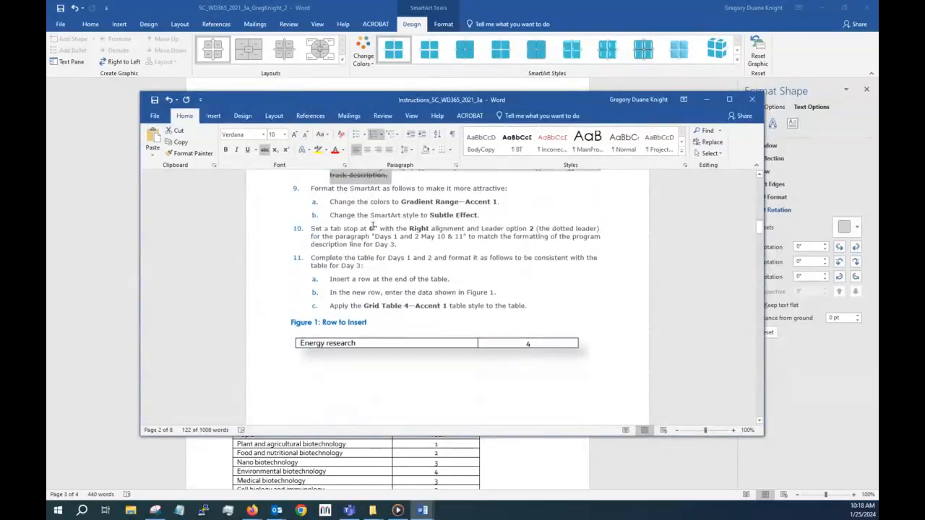
{"action": "scroll", "coordinate": [391, 230], "scroll_direction": "up", "scroll_amount": 1}
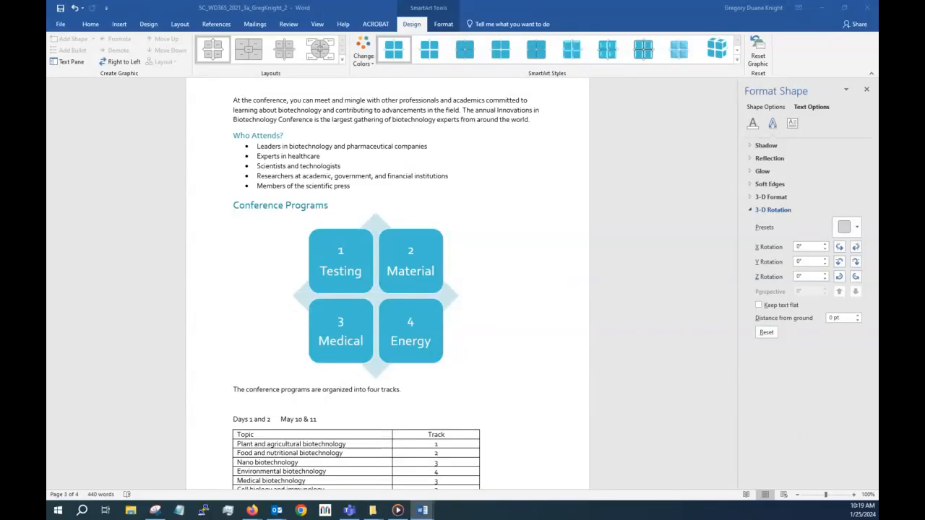
{"action": "left_click", "coordinate": [322, 290]}
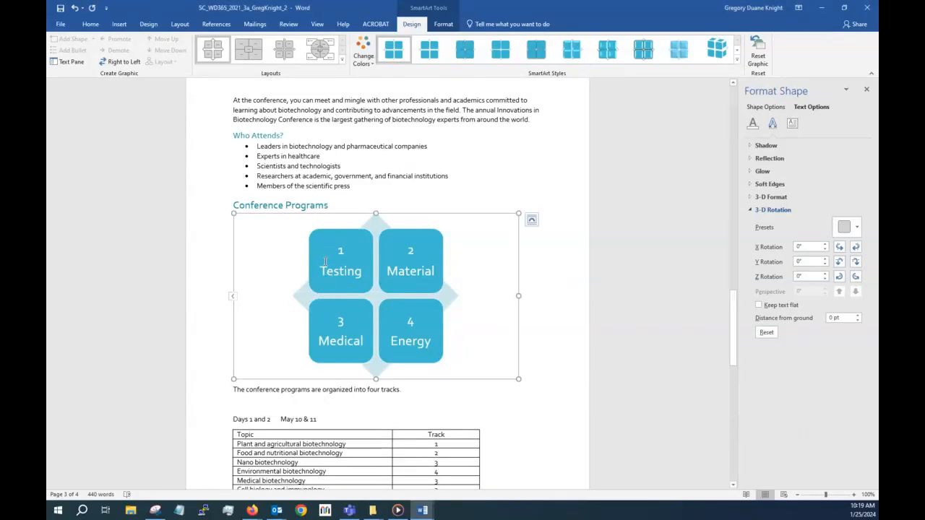
{"action": "right_click", "coordinate": [325, 261]}
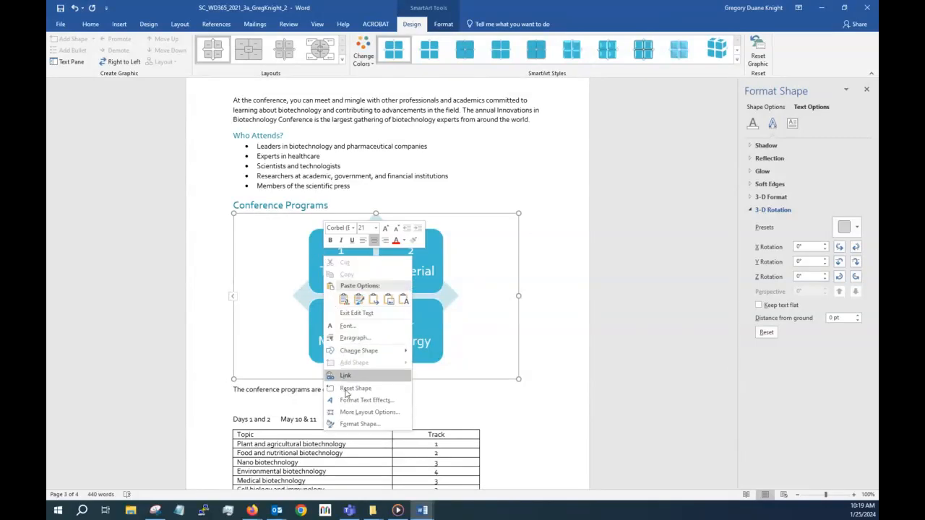
{"action": "left_click", "coordinate": [350, 428]}
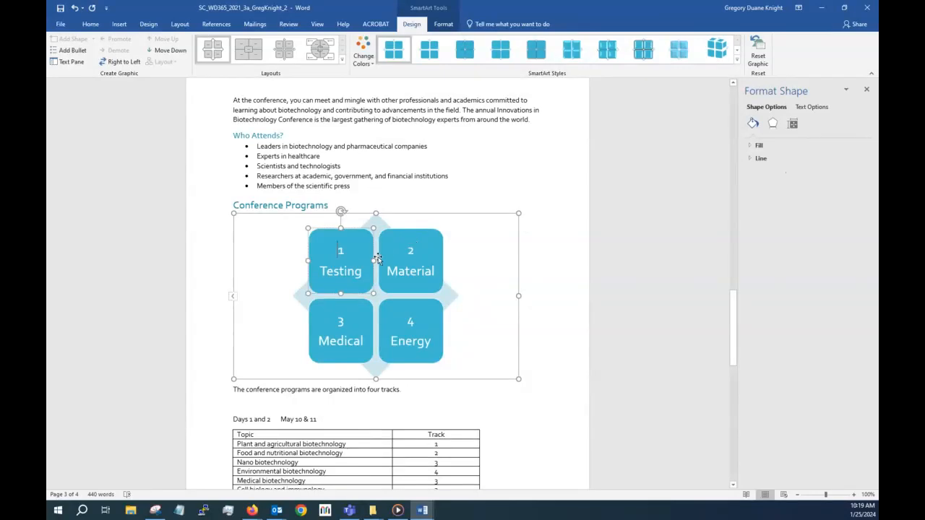
{"action": "left_click", "coordinate": [267, 262]}
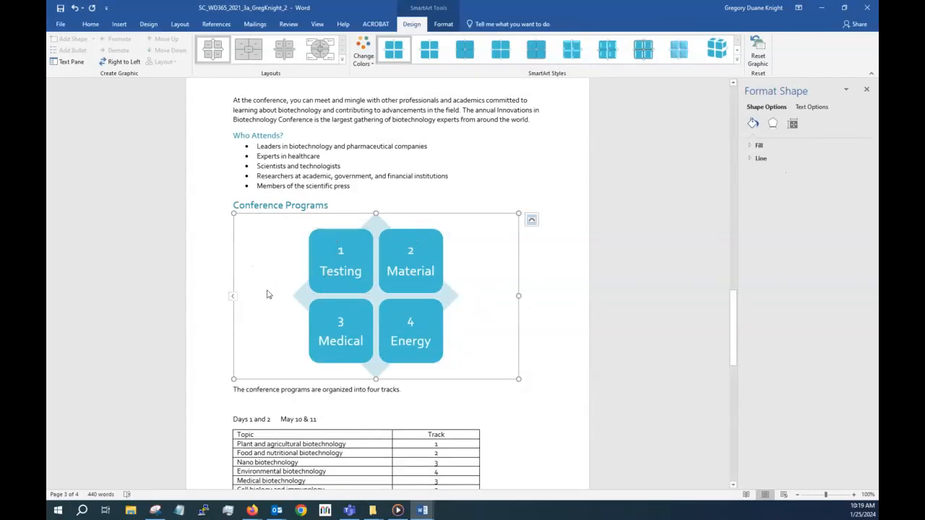
{"action": "right_click", "coordinate": [268, 294]}
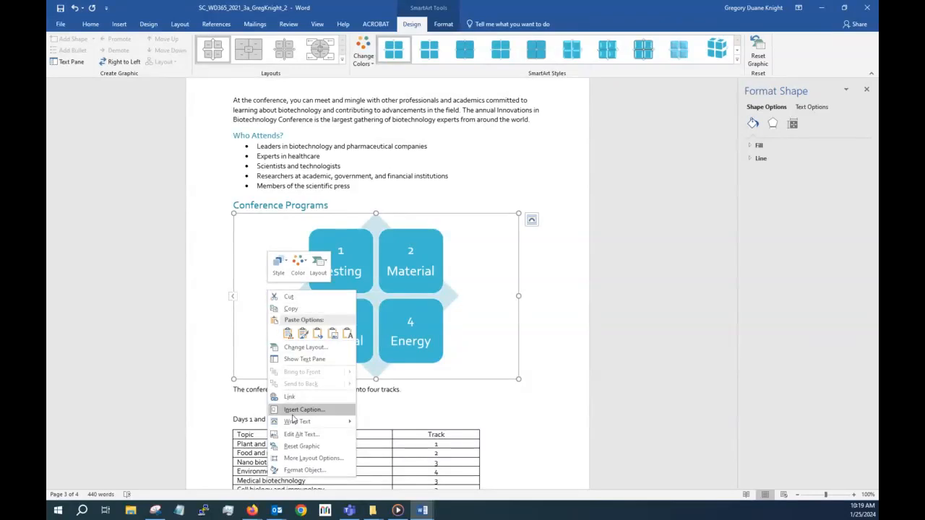
{"action": "left_click", "coordinate": [306, 471]}
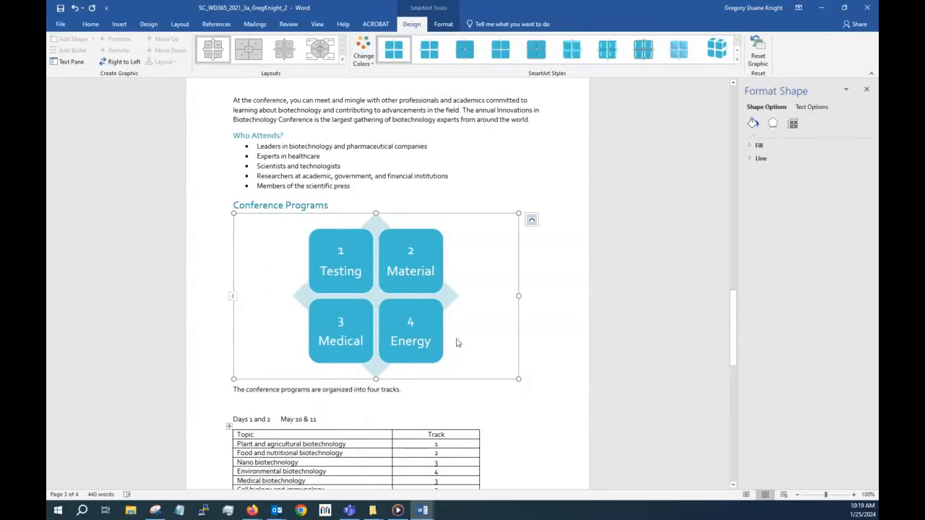
Close the Format Shape pane and change the SmartArt colors to Gradient Range - Accent 1
{"action": "left_click", "coordinate": [866, 89]}
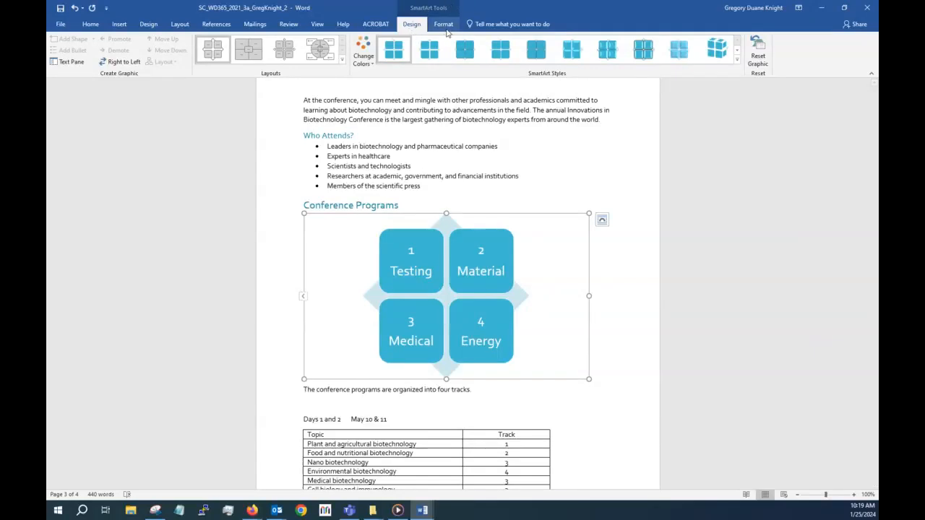
{"action": "left_click", "coordinate": [444, 26]}
{"action": "left_click", "coordinate": [409, 24]}
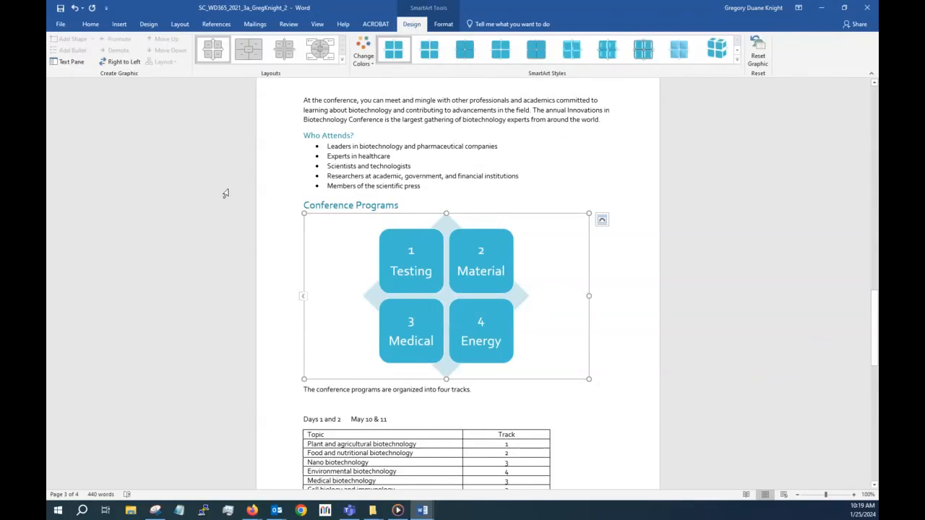
{"action": "left_click", "coordinate": [366, 67]}
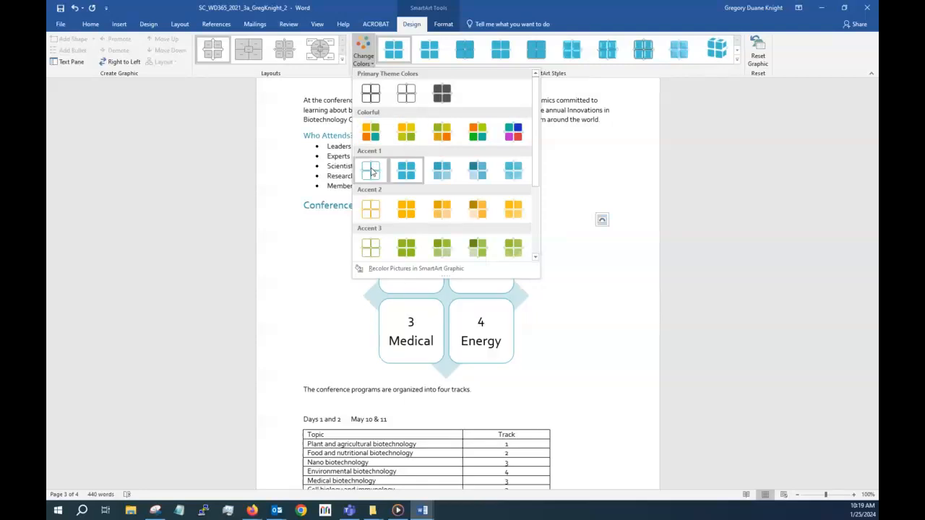
{"action": "left_click", "coordinate": [437, 175]}
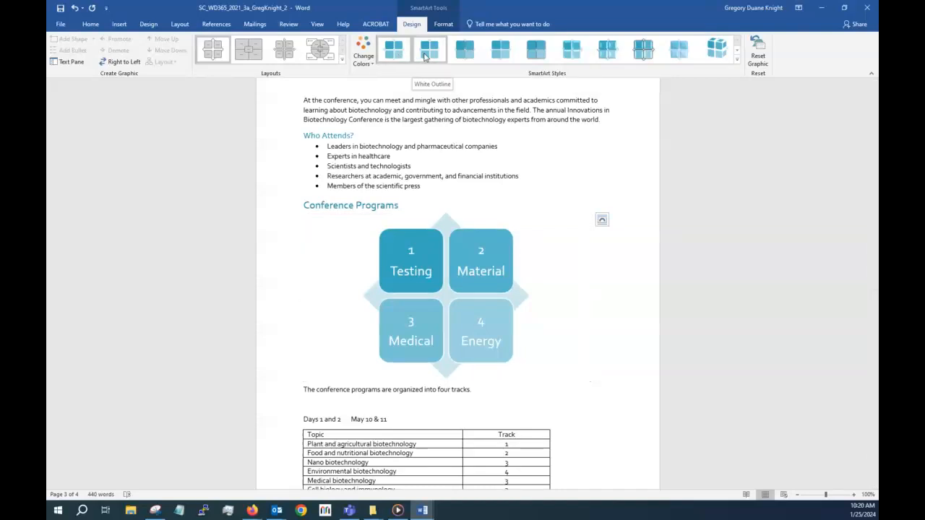
Apply the Subtle Effect style to the SmartArt and save the document
{"action": "left_click", "coordinate": [737, 61]}
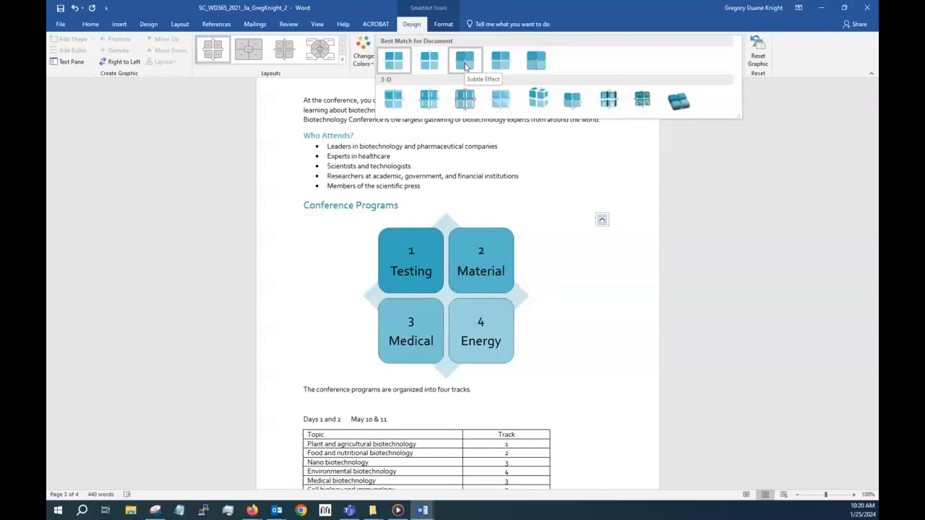
{"action": "left_click", "coordinate": [464, 63]}
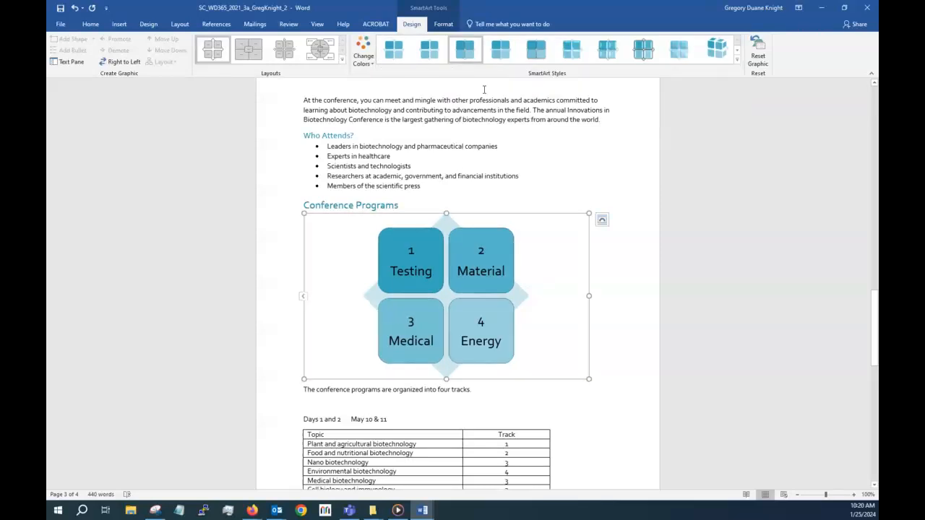
{"action": "left_click", "coordinate": [625, 181]}
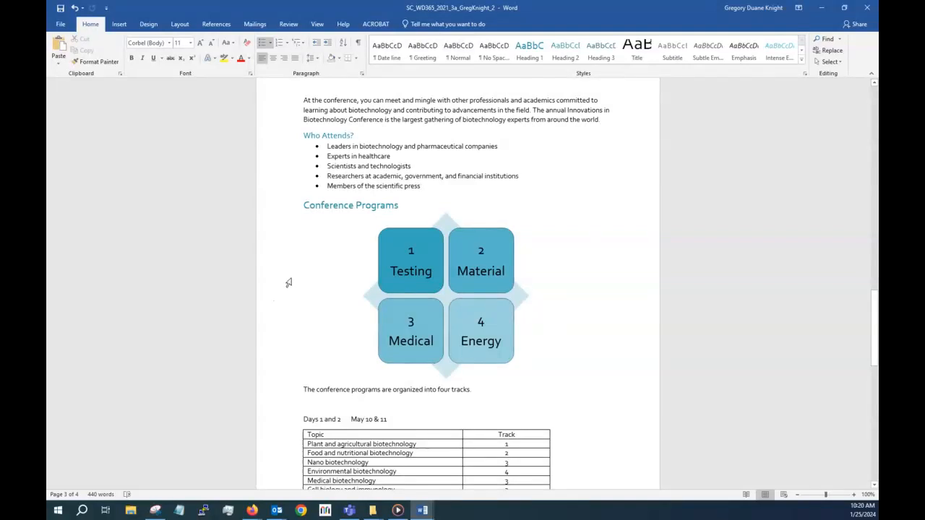
{"action": "left_click", "coordinate": [60, 10]}
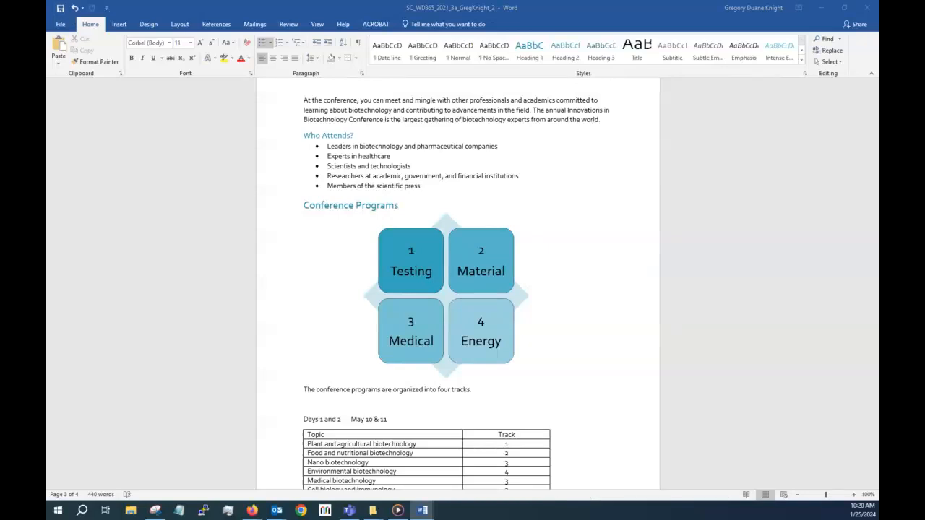
Check the tab stop requirements in the instructions document and select the paragraph "Days 1 and 2 May 10 & 11" above the table
{"action": "left_click_drag", "start_coordinate": [46, 120], "coordinate": [214, 96]}
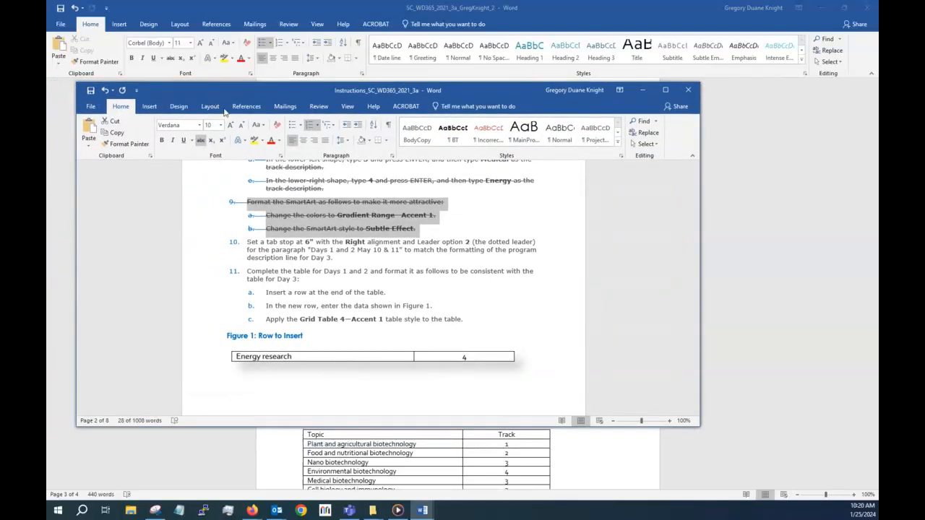
{"action": "left_click", "coordinate": [325, 271]}
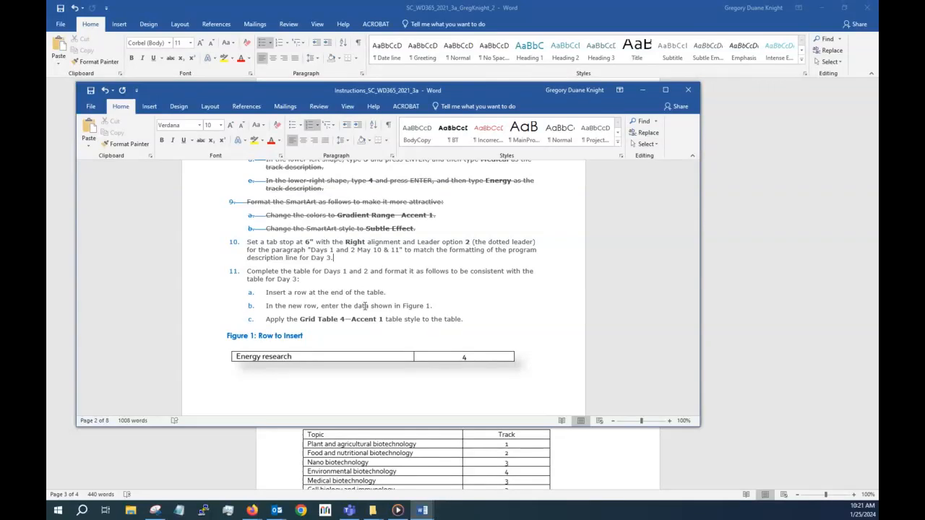
{"action": "left_click_drag", "start_coordinate": [261, 92], "coordinate": [48, 95]}
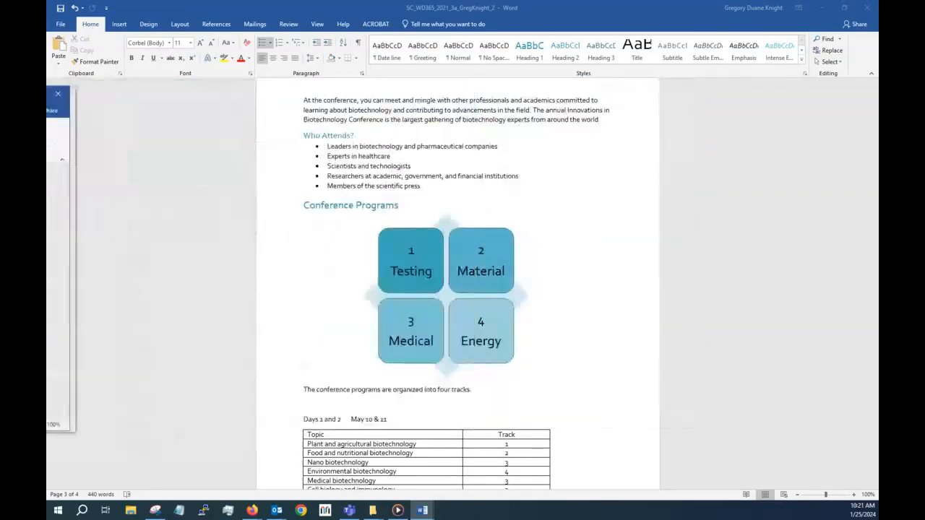
{"action": "scroll", "coordinate": [406, 406], "scroll_direction": "down", "scroll_amount": 3}
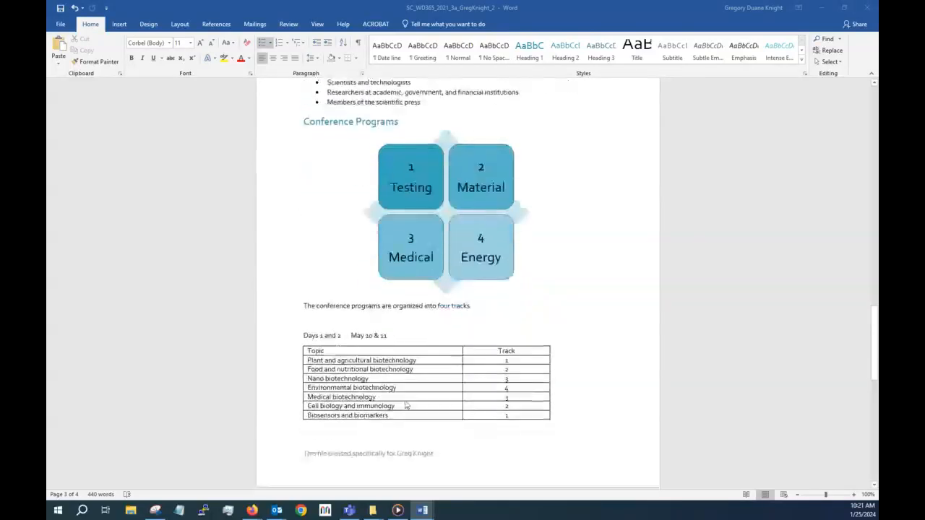
{"action": "left_click_drag", "start_coordinate": [390, 324], "coordinate": [302, 324]}
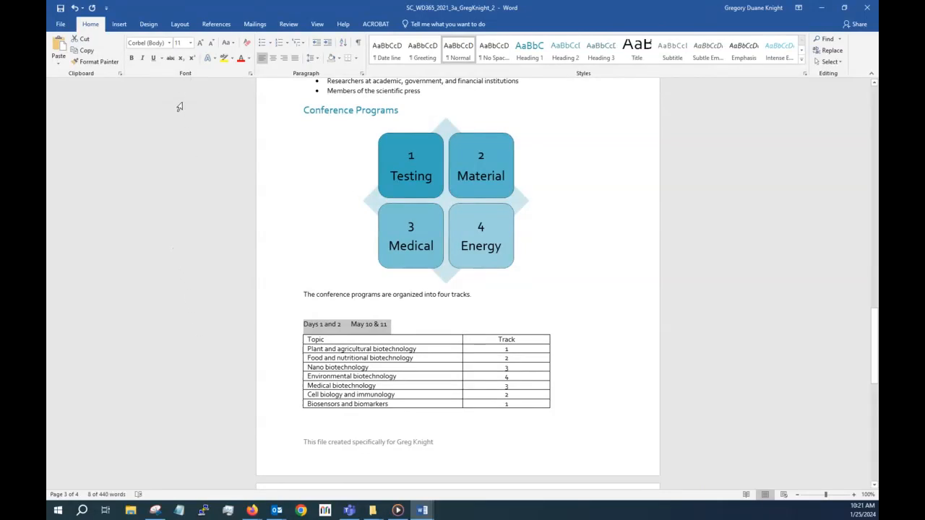
{"action": "left_click", "coordinate": [179, 24]}
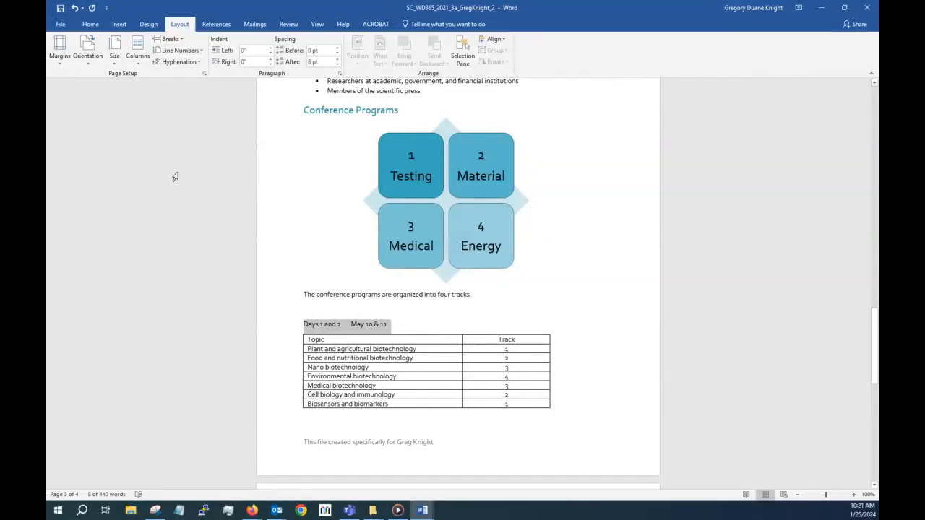
{"action": "left_click", "coordinate": [204, 74]}
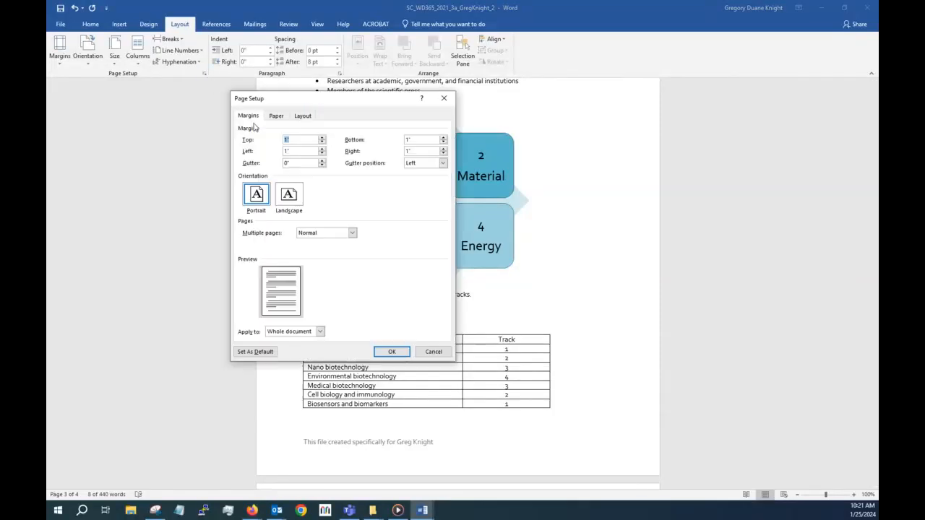
{"action": "left_click", "coordinate": [433, 352]}
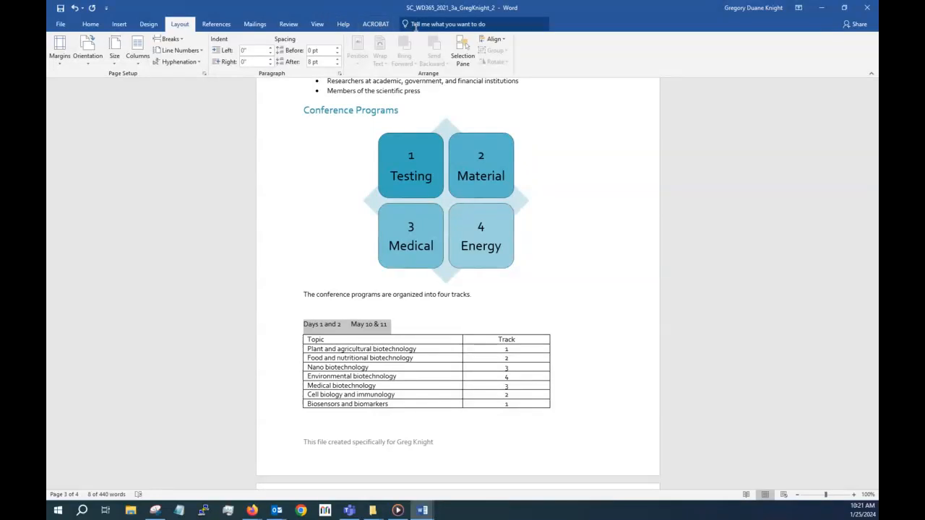
Search the commands for "tab stop" and open Insert Alignment Tab for the selected paragraph
{"action": "left_click", "coordinate": [417, 29]}
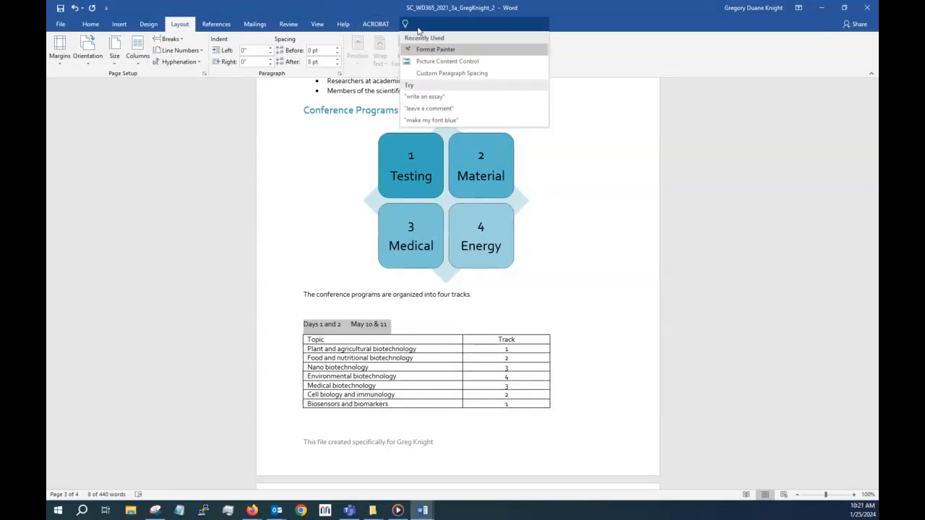
{"action": "type", "text": "tab"}
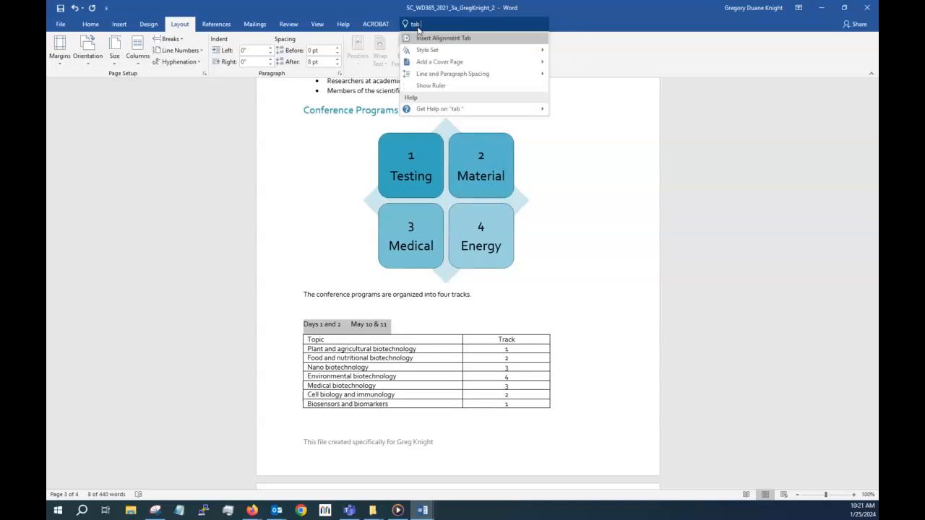
{"action": "type", "text": " s"}
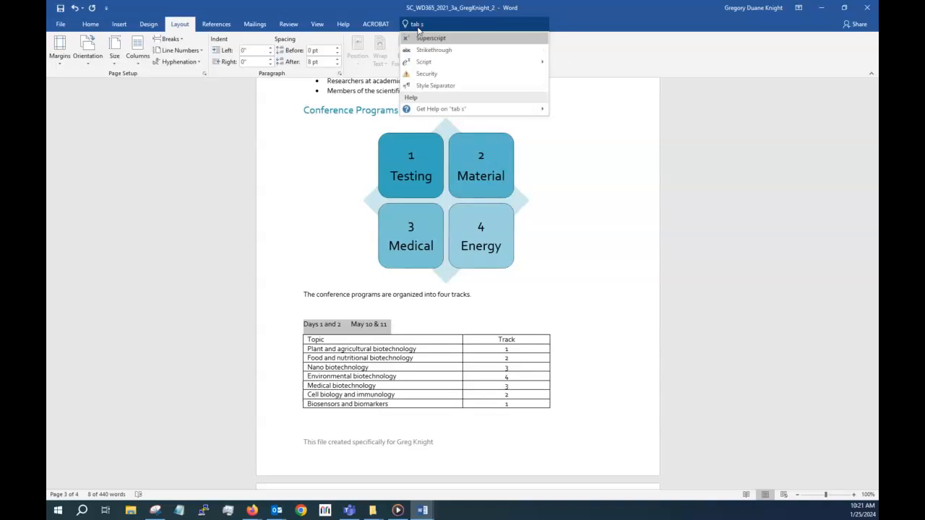
{"action": "type", "text": "top"}
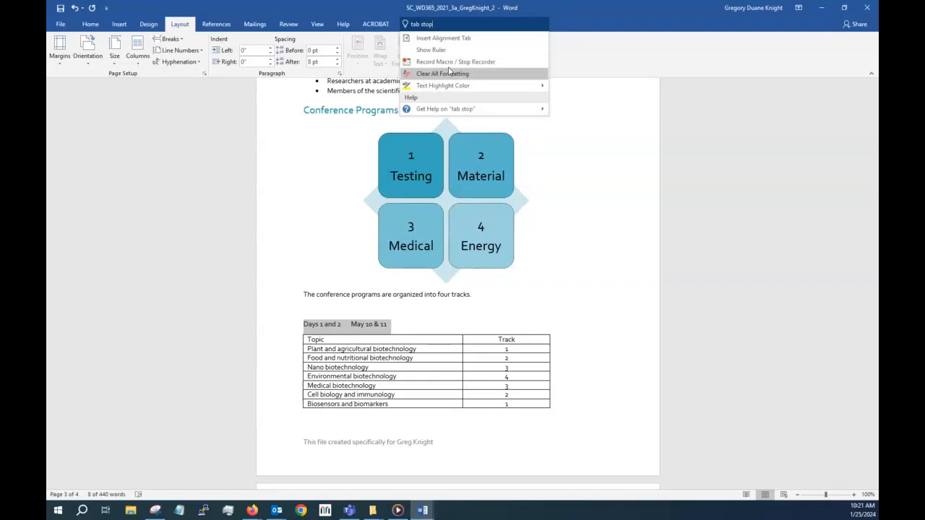
{"action": "left_click", "coordinate": [443, 37]}
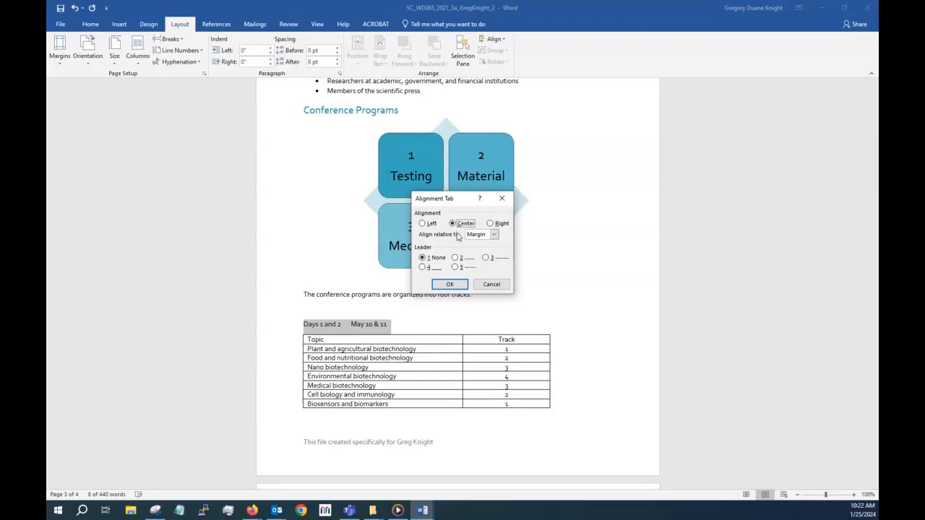
Insert an alignment tab with Right alignment and dotted leader 2 in place of the selected Days 1 and 2 text
{"action": "left_click", "coordinate": [456, 258]}
{"action": "left_click", "coordinate": [495, 224]}
{"action": "left_click", "coordinate": [495, 235]}
{"action": "left_click", "coordinate": [493, 241]}
{"action": "left_click", "coordinate": [449, 284]}
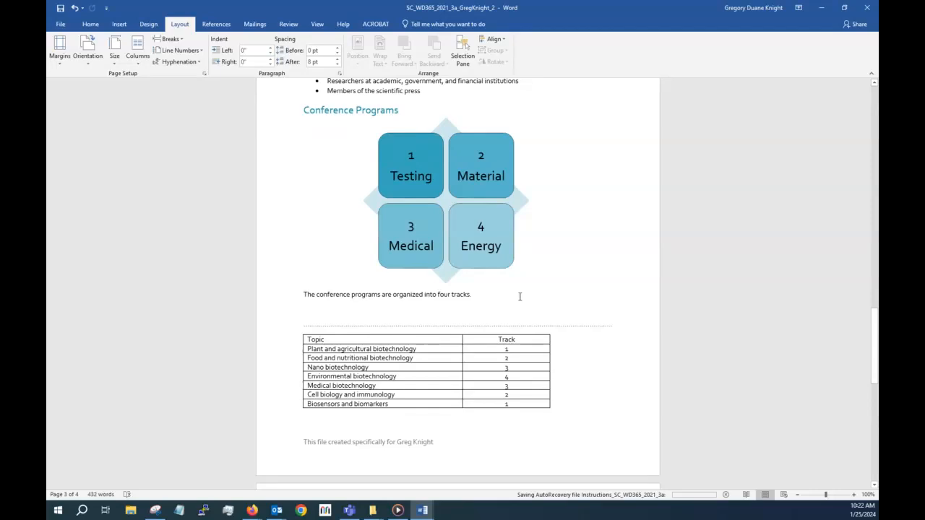
{"action": "scroll", "coordinate": [474, 278], "scroll_direction": "down", "scroll_amount": 5}
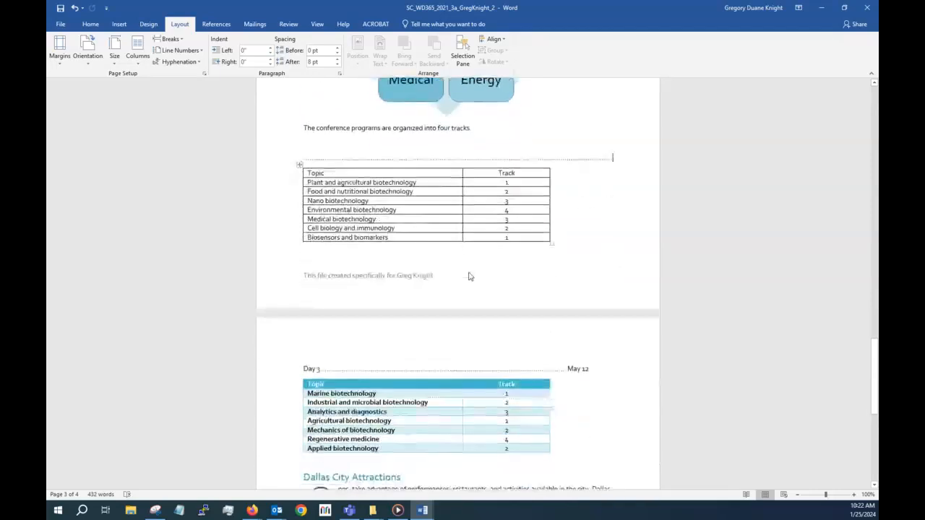
Undo the alignment tab insertion above the first program table to restore the paragraph "Days 1 and 2 May 10 & 11"
{"action": "scroll", "coordinate": [467, 269], "scroll_direction": "up", "scroll_amount": 10}
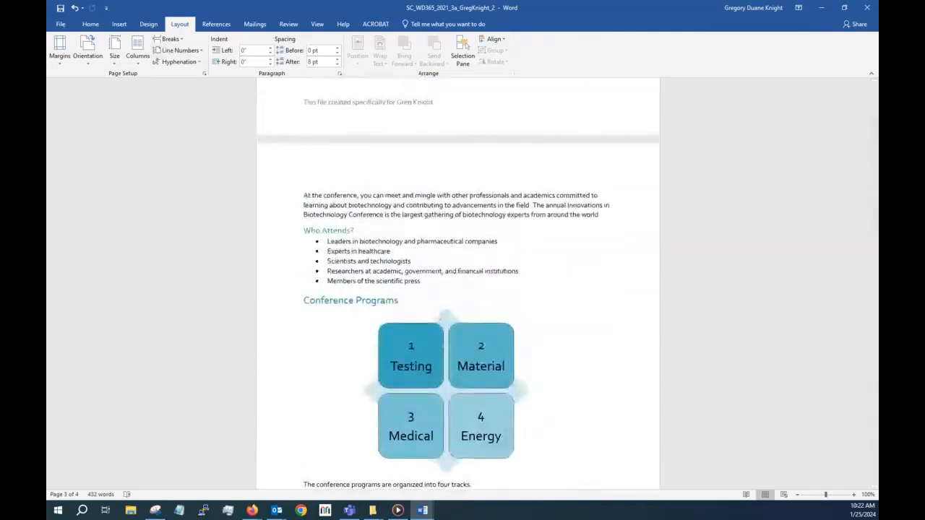
{"action": "left_click", "coordinate": [75, 8]}
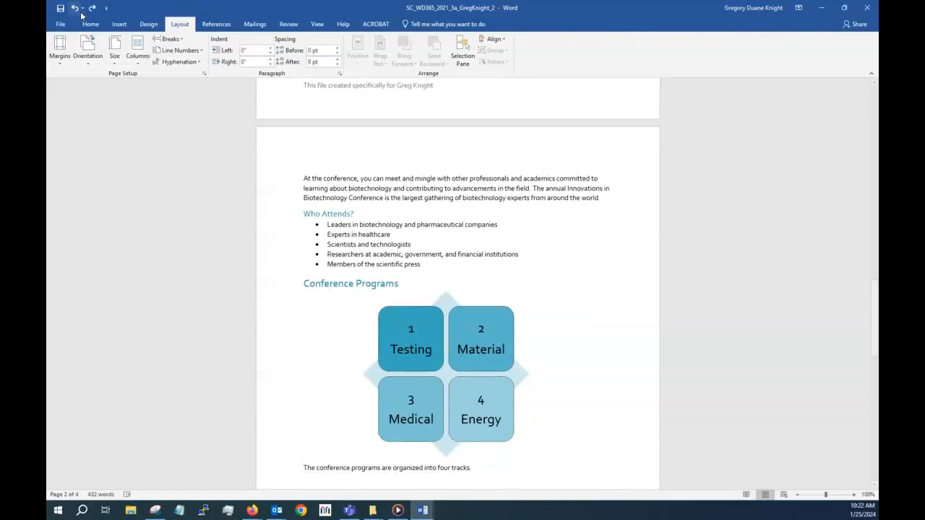
{"action": "scroll", "coordinate": [448, 265], "scroll_direction": "down", "scroll_amount": 4}
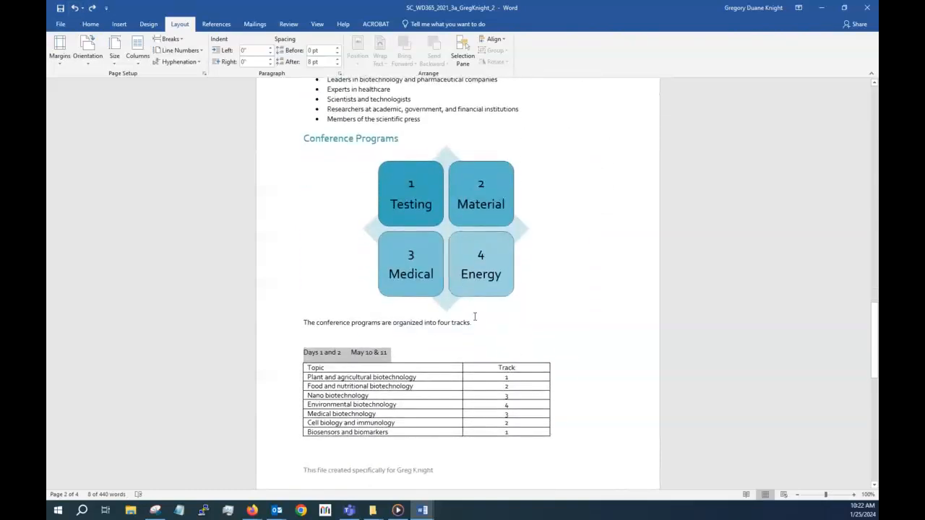
{"action": "scroll", "coordinate": [461, 264], "scroll_direction": "up", "scroll_amount": 8}
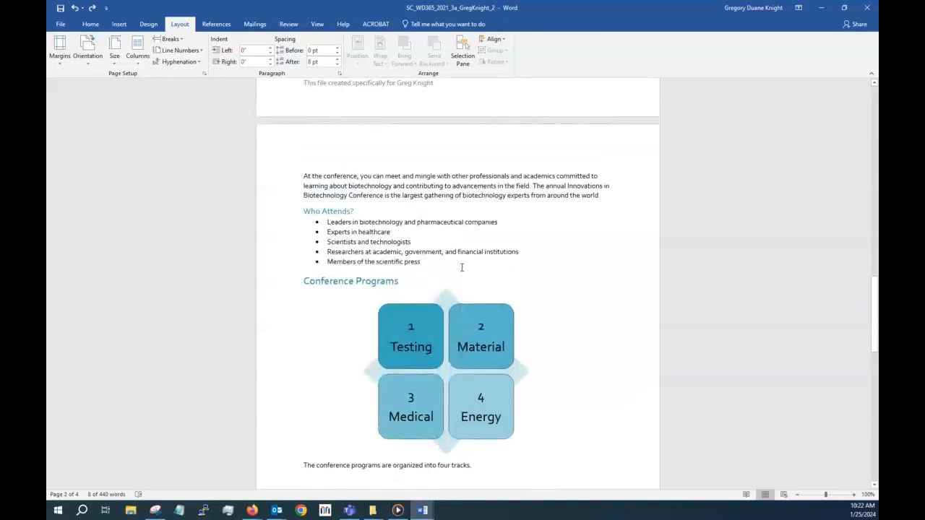
{"action": "scroll", "coordinate": [462, 264], "scroll_direction": "up", "scroll_amount": 5}
{"action": "scroll", "coordinate": [460, 260], "scroll_direction": "down", "scroll_amount": 12}
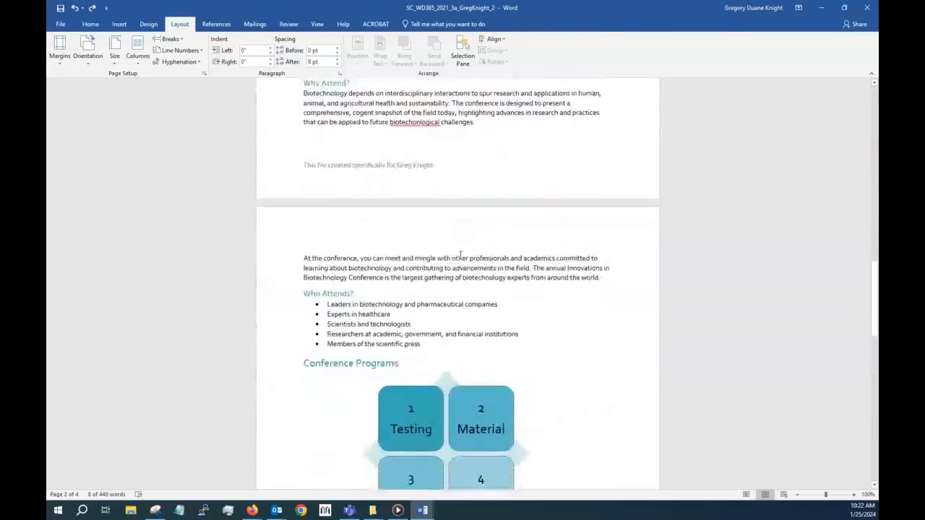
{"action": "scroll", "coordinate": [460, 255], "scroll_direction": "down", "scroll_amount": 7}
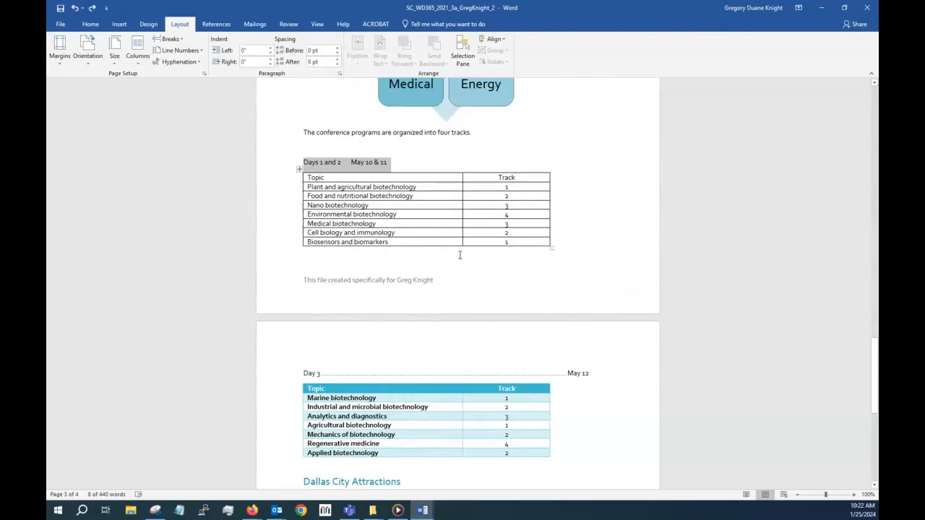
Undo the preceding edits back through the SmartArt's Subtle Effect style, and deselect the SmartArt
{"action": "left_click", "coordinate": [76, 8]}
{"action": "left_click", "coordinate": [75, 8]}
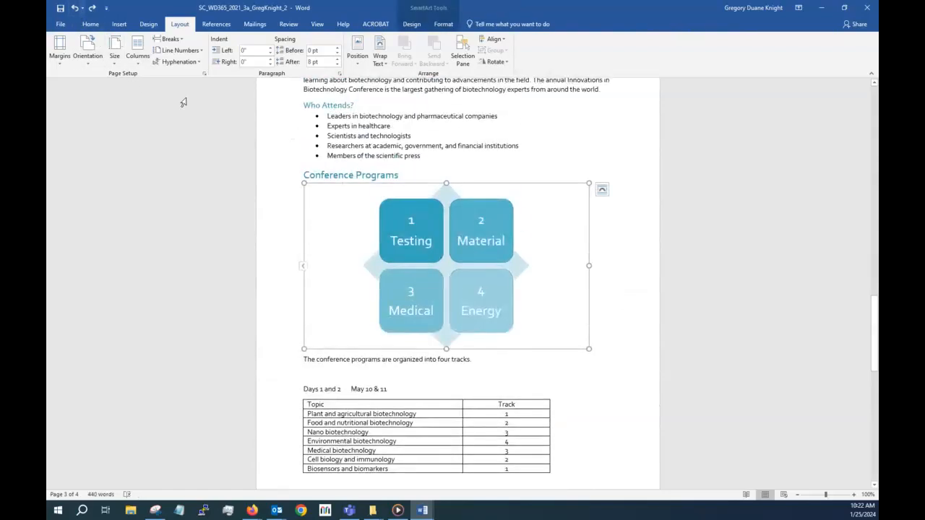
{"action": "left_click", "coordinate": [395, 376]}
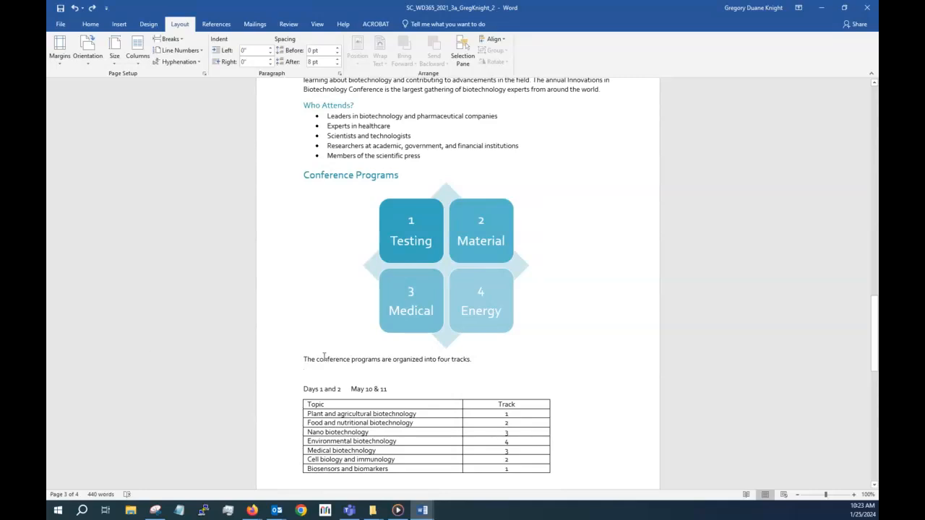
Copy the formatting of the "Day 3 May 12" line to the "Days 1 and 2 May 10 & 11" line with Format Painter
{"action": "scroll", "coordinate": [328, 355], "scroll_direction": "down", "scroll_amount": 5}
{"action": "scroll", "coordinate": [327, 355], "scroll_direction": "down", "scroll_amount": 2}
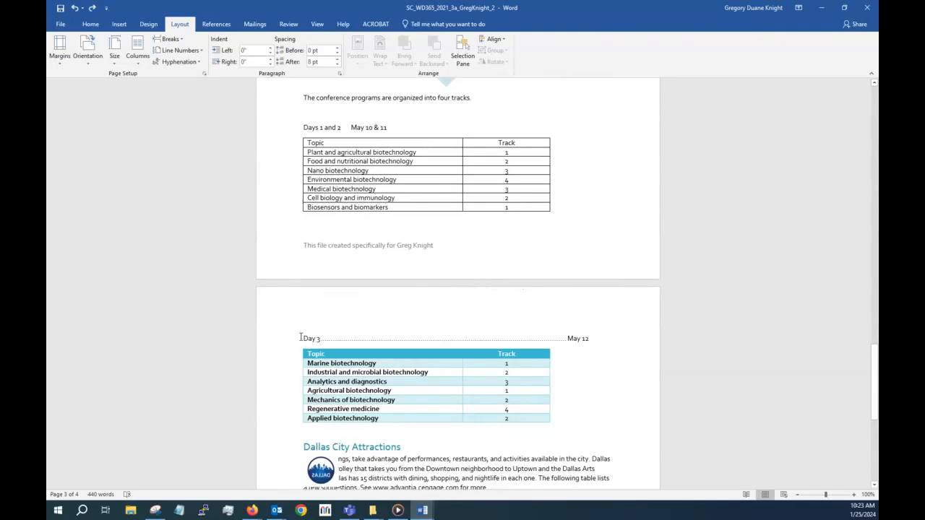
{"action": "left_click_drag", "start_coordinate": [303, 338], "coordinate": [591, 340]}
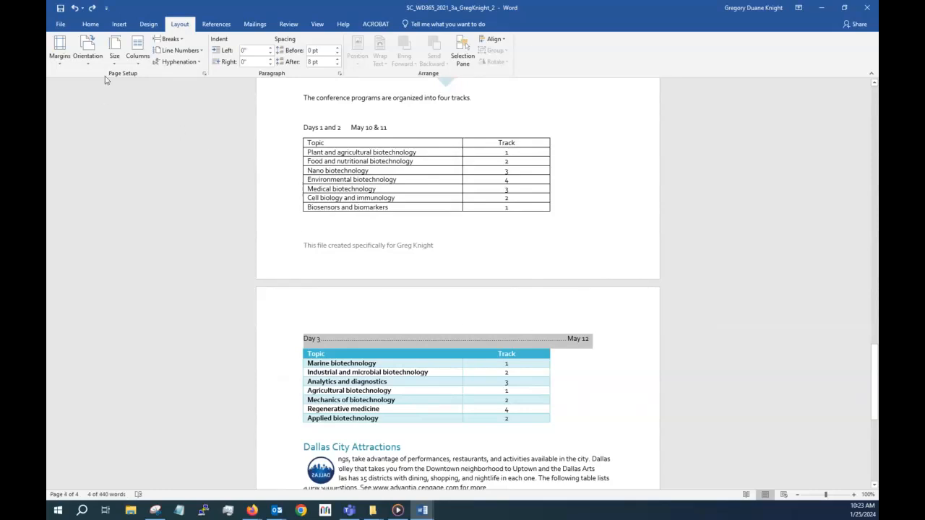
{"action": "left_click", "coordinate": [90, 24]}
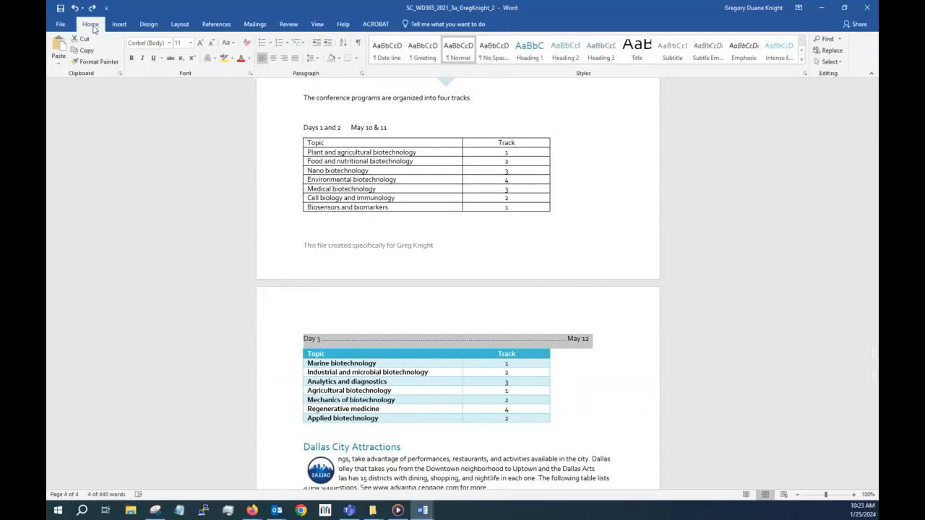
{"action": "left_click", "coordinate": [92, 63]}
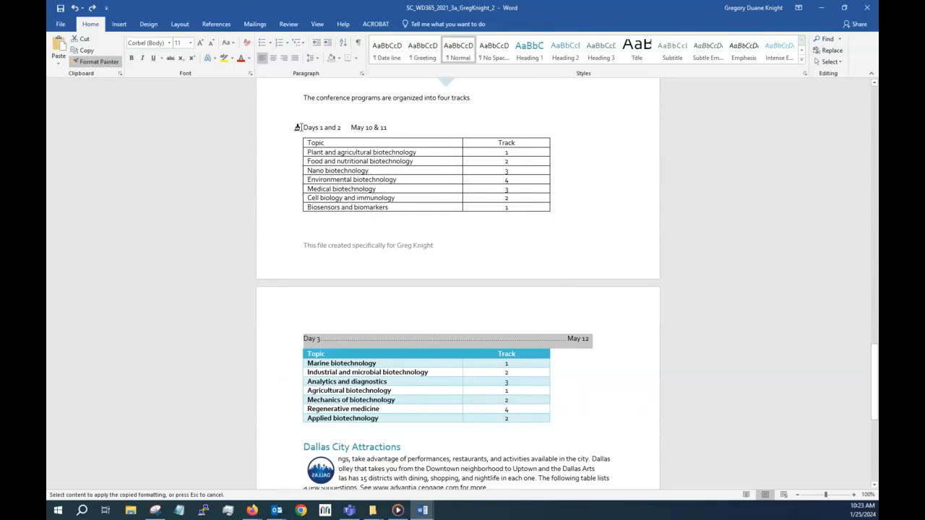
{"action": "left_click_drag", "start_coordinate": [297, 127], "coordinate": [388, 130]}
{"action": "left_click", "coordinate": [627, 170]}
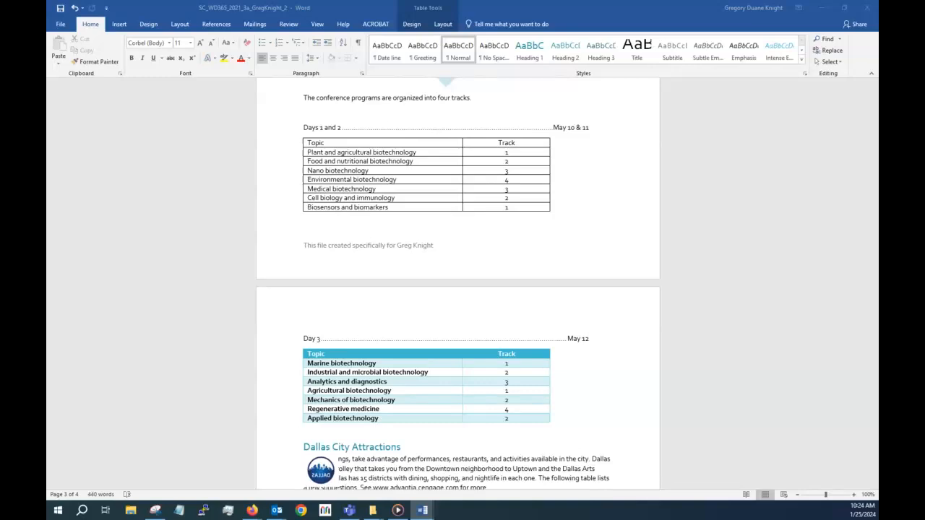
Check item 11 in the instructions document for completing and formatting the Days 1 and 2 table, and return to the conference document
{"action": "left_click_drag", "start_coordinate": [48, 78], "coordinate": [336, 65]}
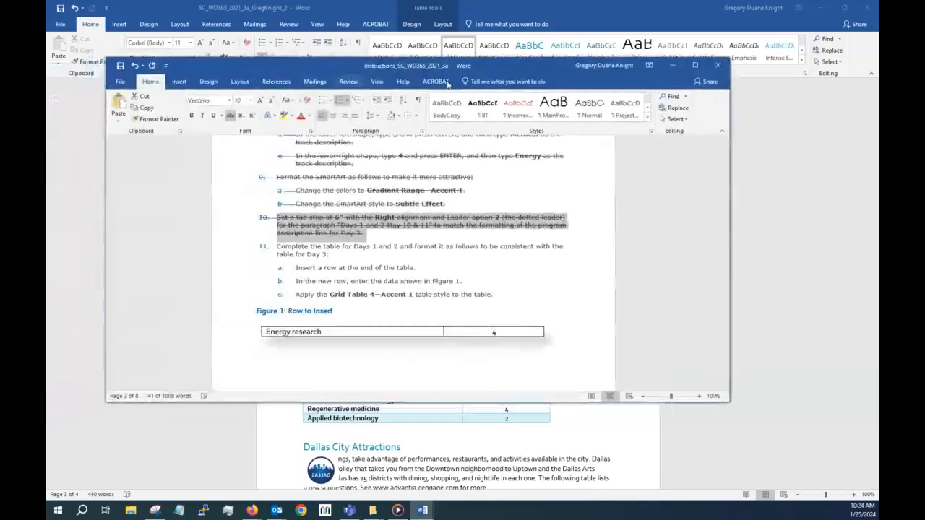
{"action": "left_click", "coordinate": [694, 66]}
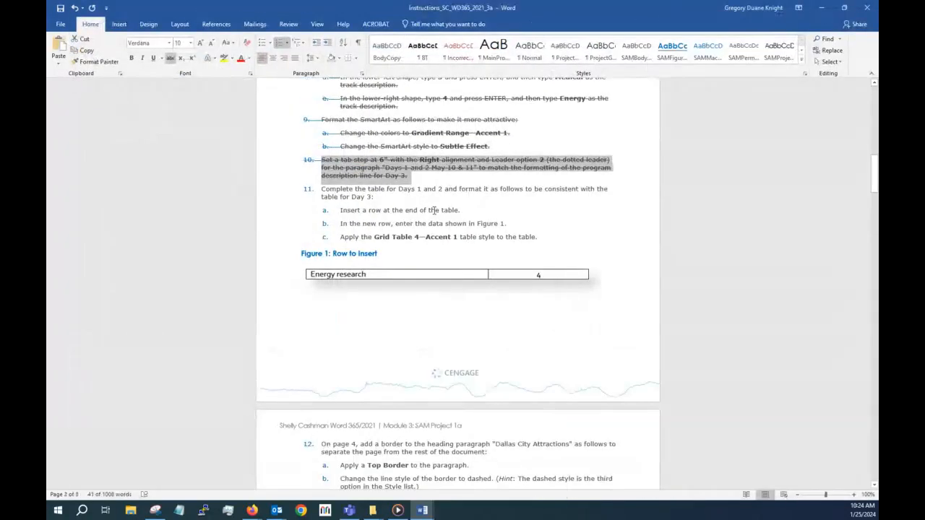
{"action": "left_click", "coordinate": [440, 213]}
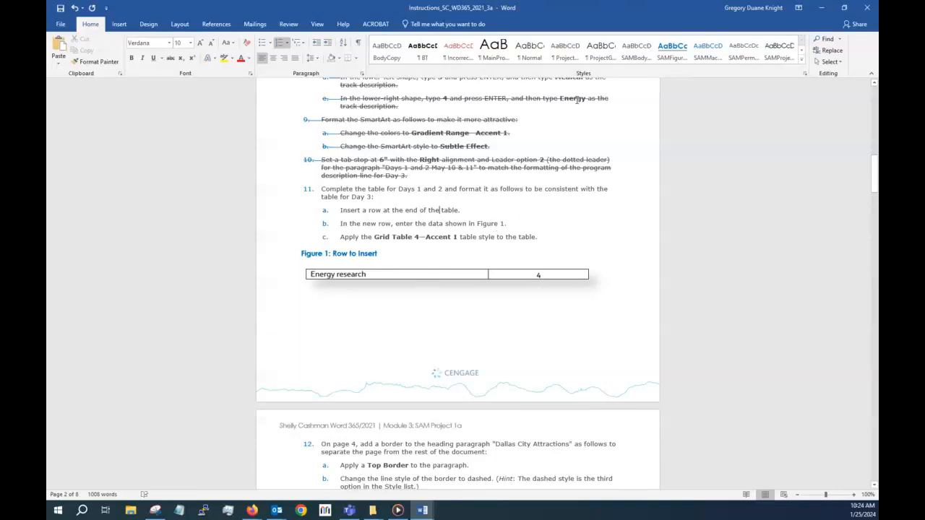
{"action": "key", "text": "alt+Tab"}
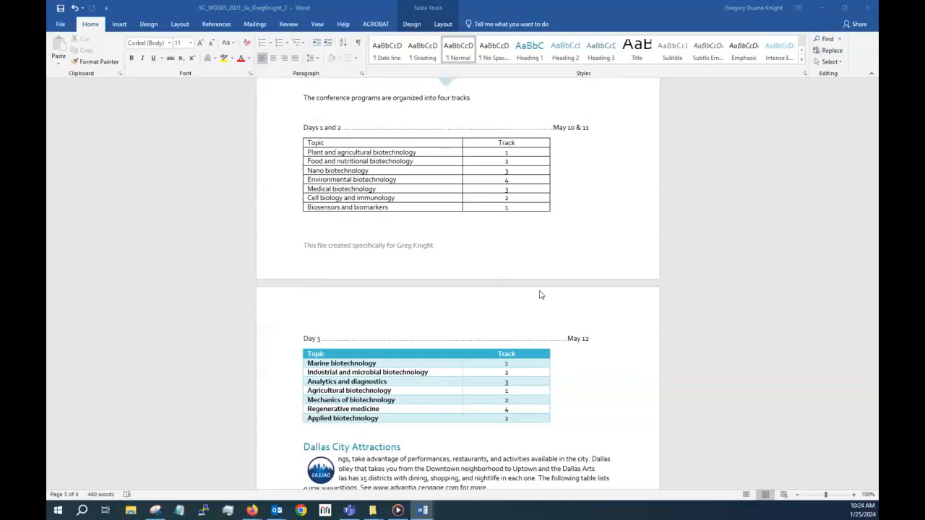
Insert a row below "Biosensors and biomarkers" at the end of the Days 1 and 2 table
{"action": "left_click", "coordinate": [408, 207]}
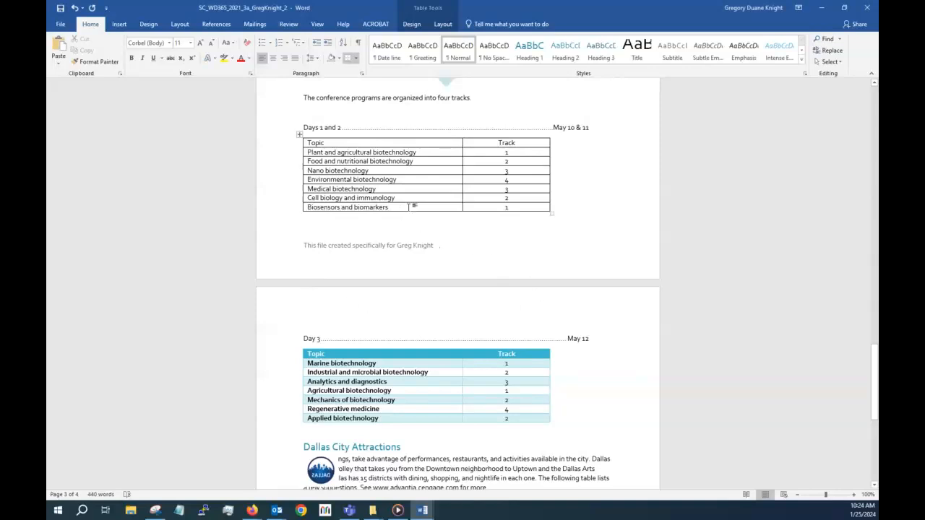
{"action": "right_click", "coordinate": [410, 209]}
{"action": "mouse_move", "coordinate": [434, 291]}
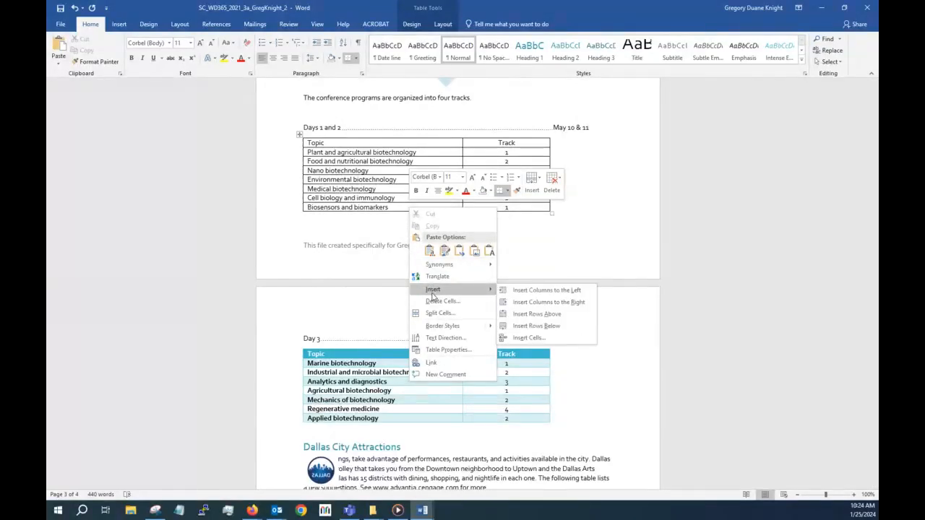
{"action": "left_click", "coordinate": [513, 330]}
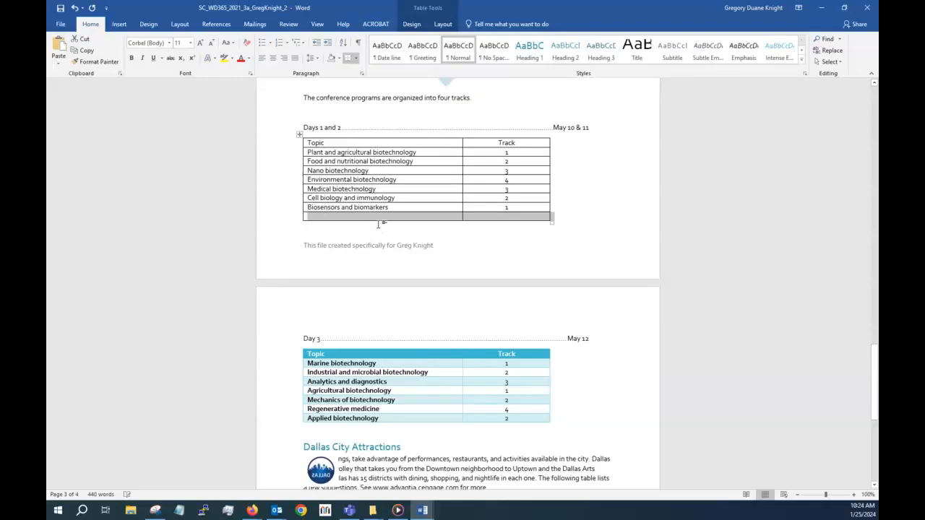
Fill the new last row of the Days 1 and 2 table with topic "Energy research" and track 4
{"action": "left_click", "coordinate": [374, 219]}
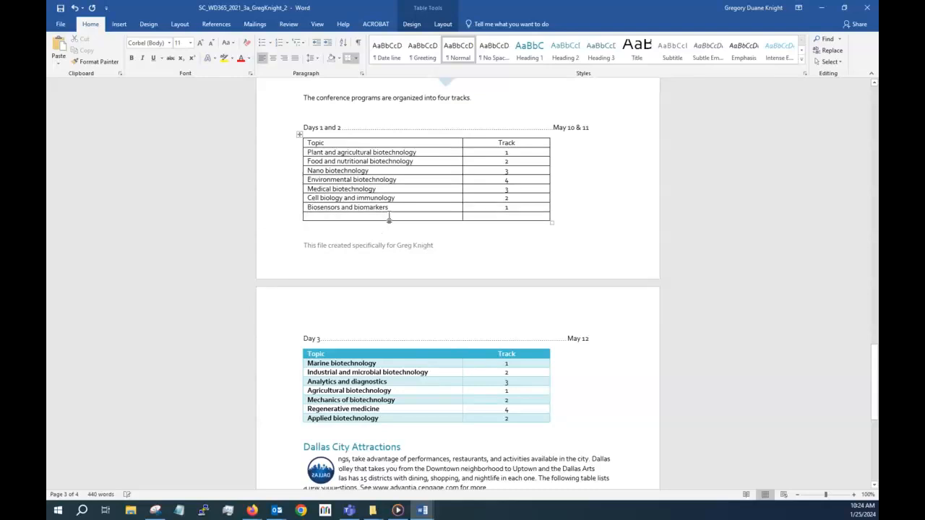
{"action": "type", "text": "Ene"}
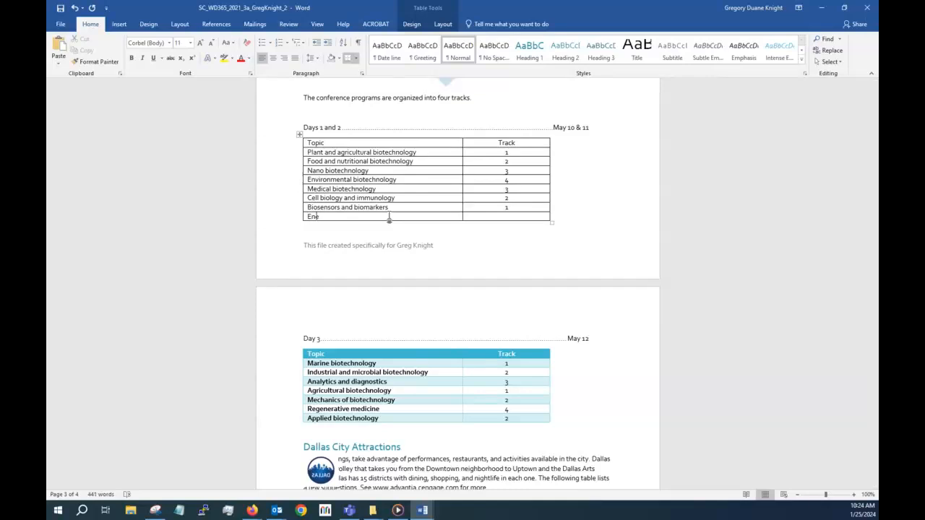
{"action": "type", "text": "rf"}
{"action": "key", "text": "BackSpace"}
{"action": "key", "text": "BackSpace"}
{"action": "type", "text": "gy resera"}
{"action": "type", "text": "ch"}
{"action": "key", "text": "Tab"}
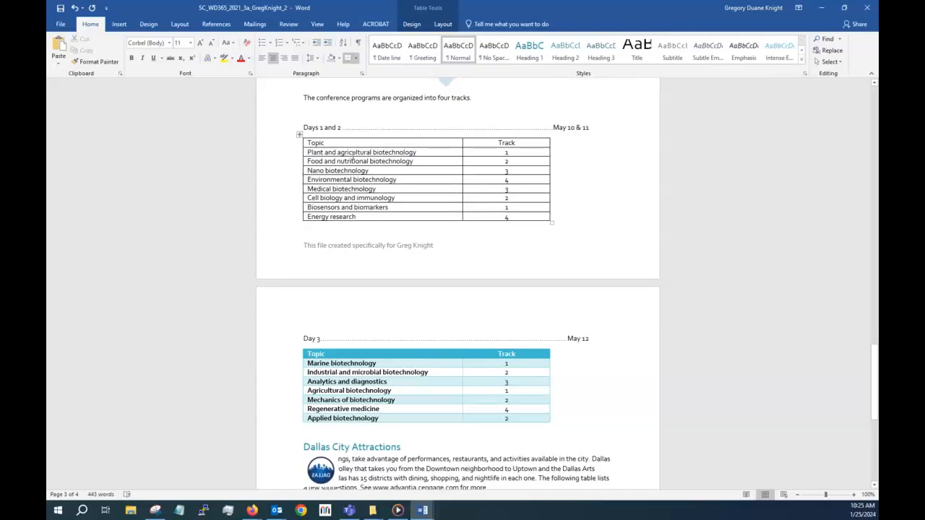
Select the entire Days 1 and 2 table
{"action": "left_click", "coordinate": [302, 143]}
{"action": "left_click", "coordinate": [298, 133]}
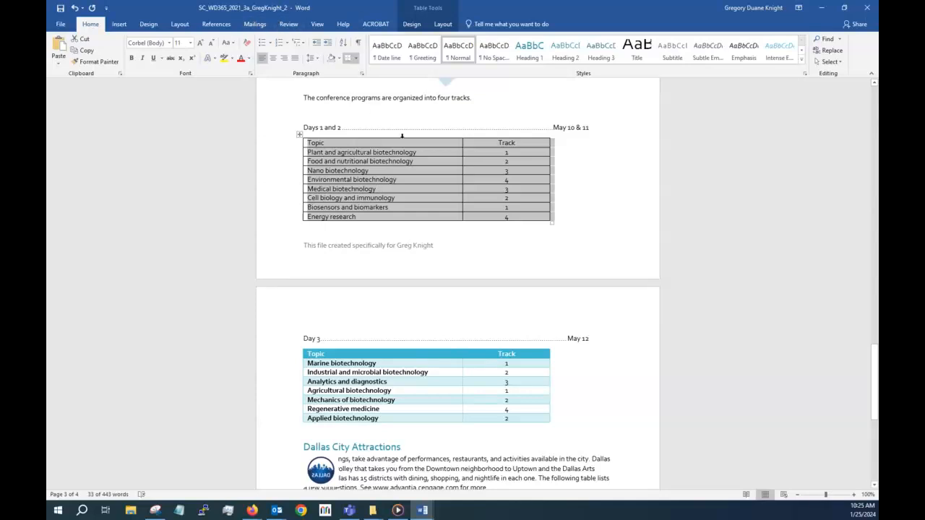
{"action": "right_click", "coordinate": [414, 185]}
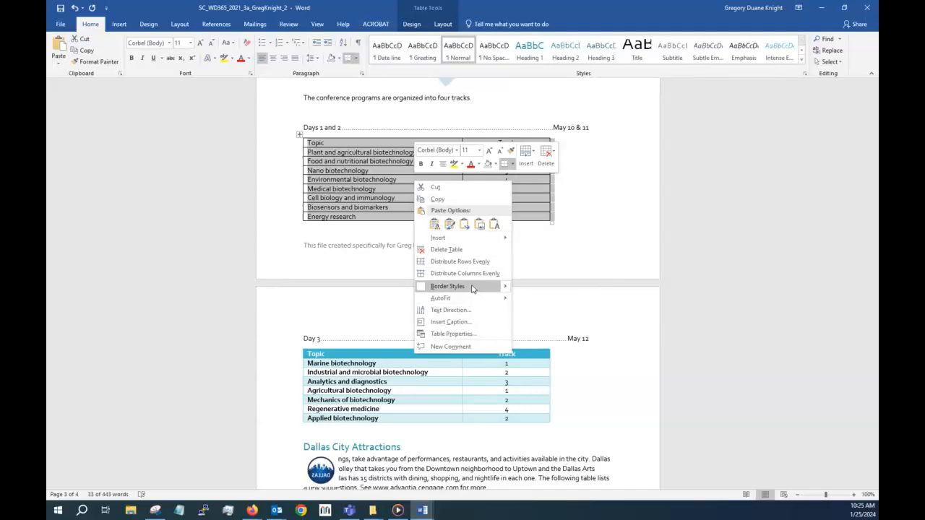
{"action": "left_click", "coordinate": [467, 334]}
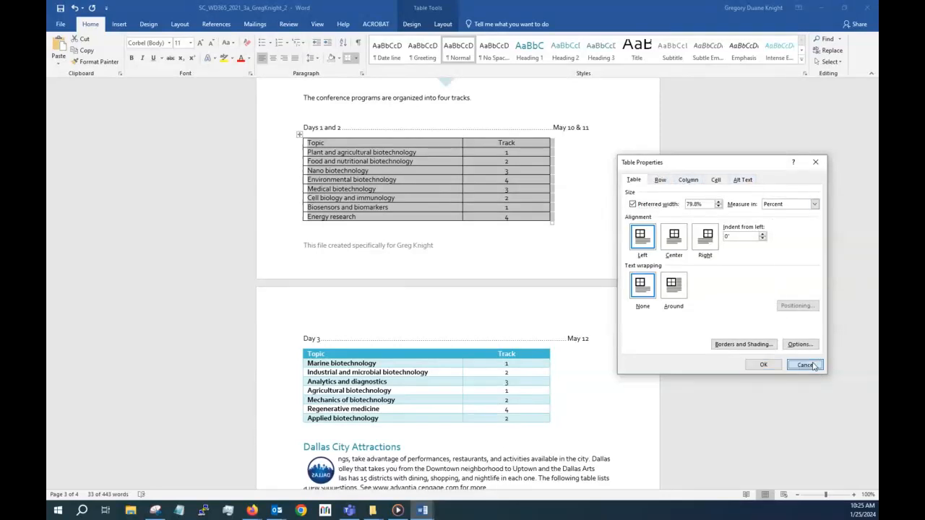
{"action": "left_click", "coordinate": [762, 365]}
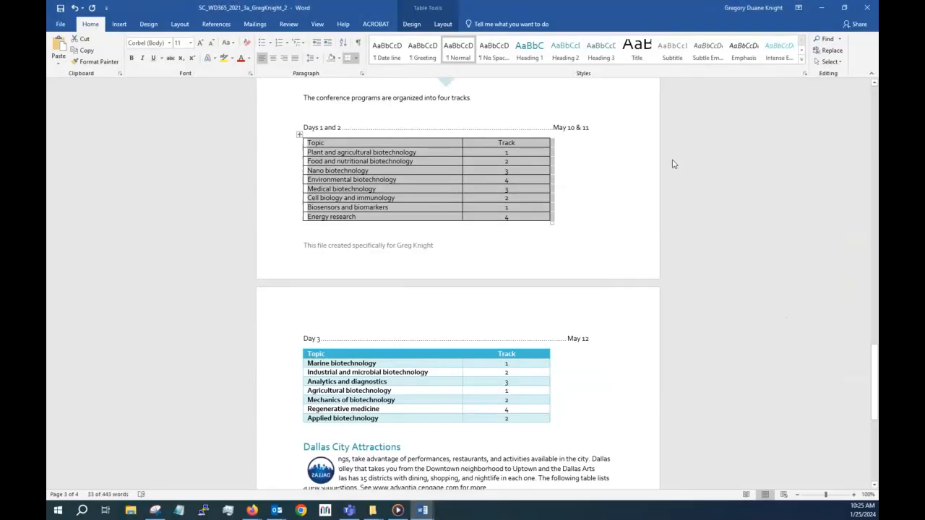
Apply the Grid Table 4 - Accent 1 style to the selected Days 1 and 2 table and save the document
{"action": "left_click", "coordinate": [412, 25]}
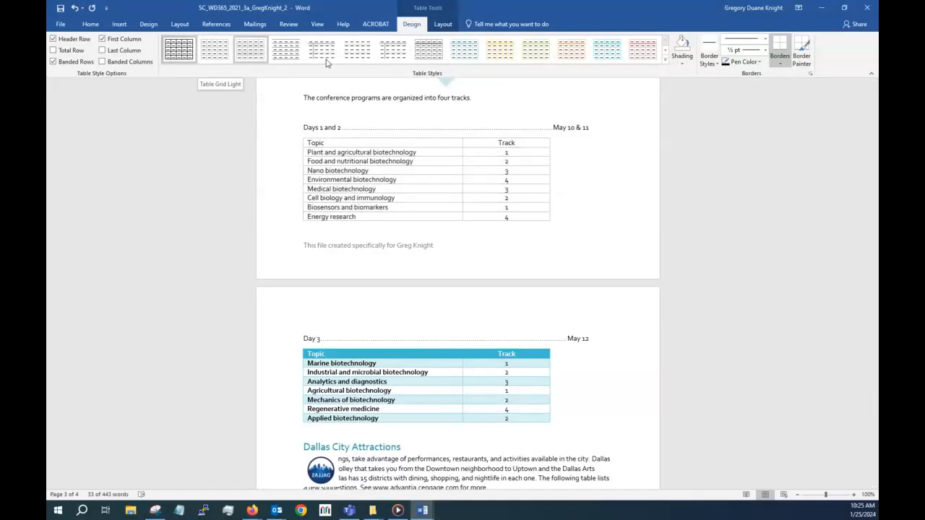
{"action": "left_click", "coordinate": [664, 64]}
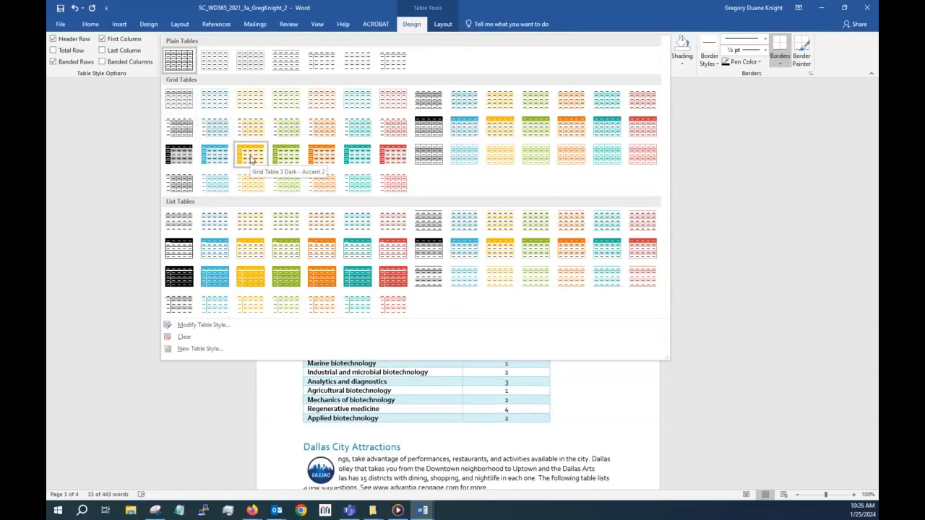
{"action": "left_click", "coordinate": [460, 132]}
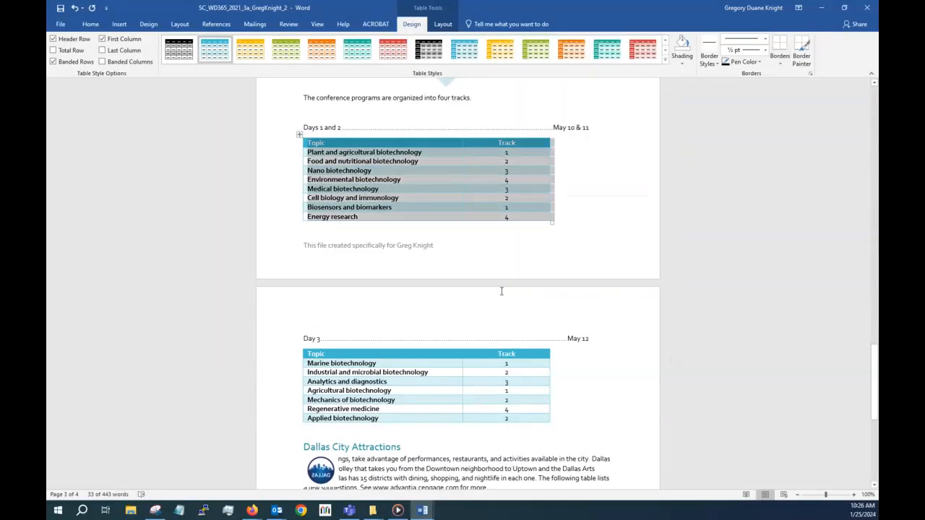
{"action": "left_click", "coordinate": [581, 239]}
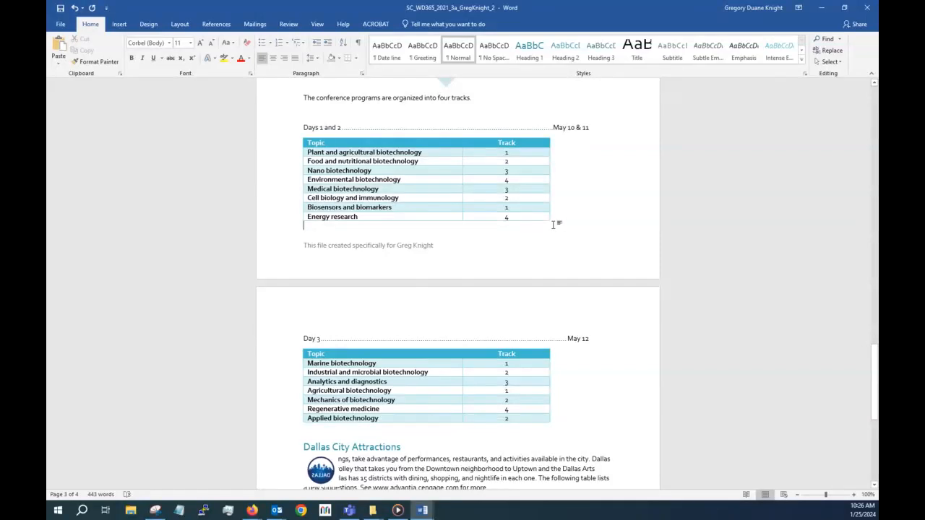
{"action": "left_click", "coordinate": [60, 8]}
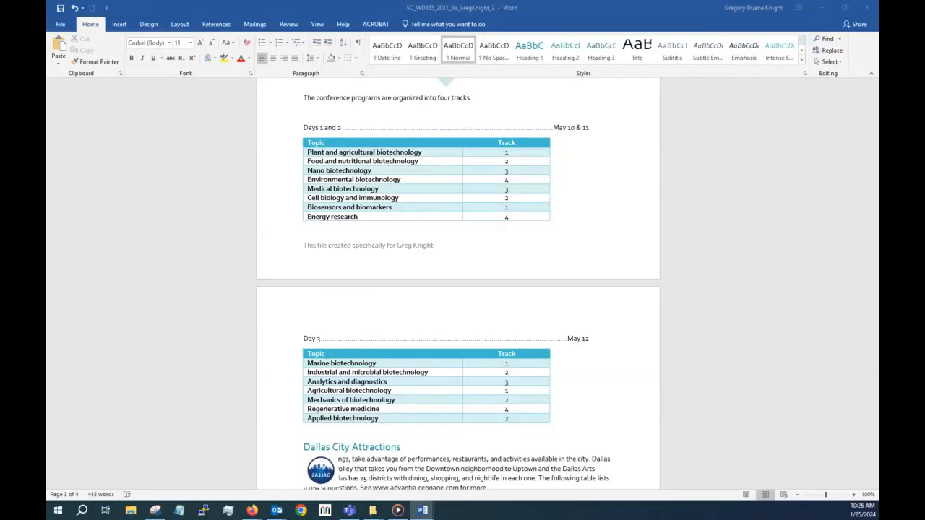
Switch to the instructions document and read items 12 and 13 on the "Dallas City Attractions" heading border and picture
{"action": "left_click_drag", "start_coordinate": [46, 99], "coordinate": [344, 48]}
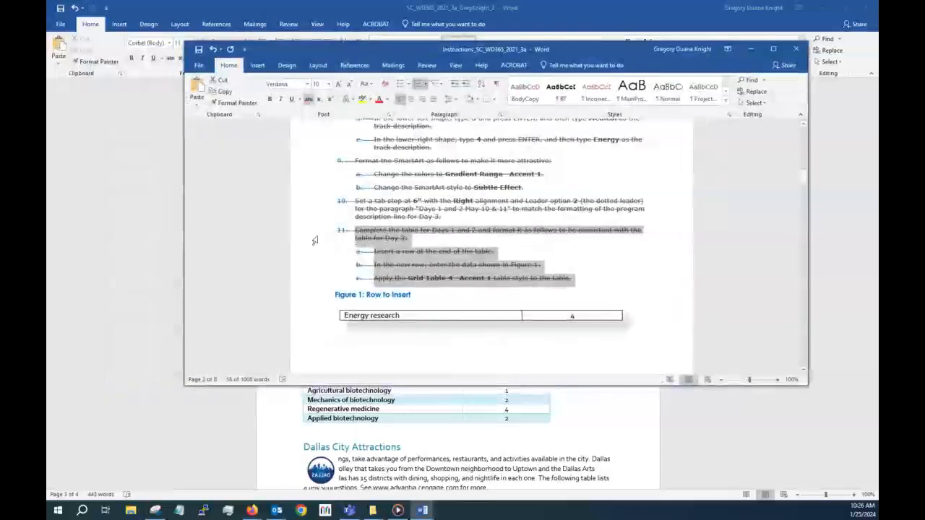
{"action": "left_click", "coordinate": [404, 315]}
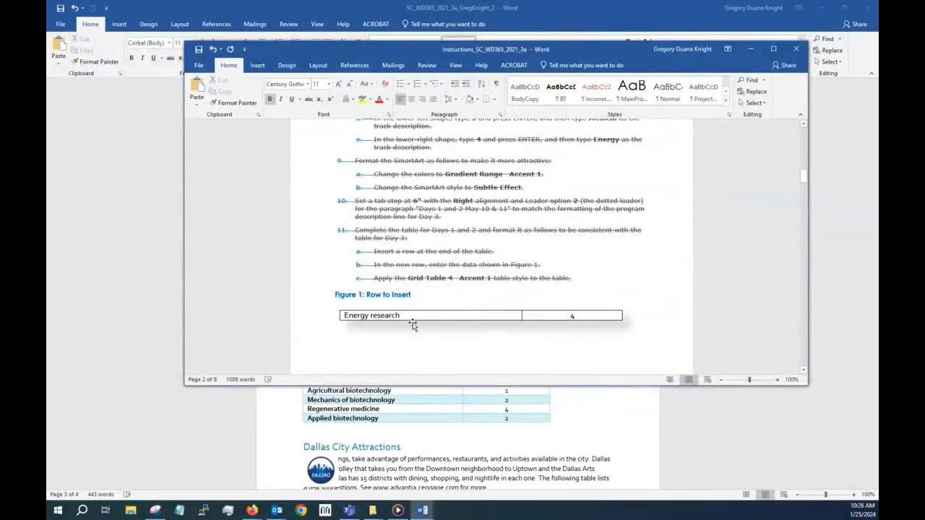
{"action": "scroll", "coordinate": [413, 323], "scroll_direction": "down", "scroll_amount": 5}
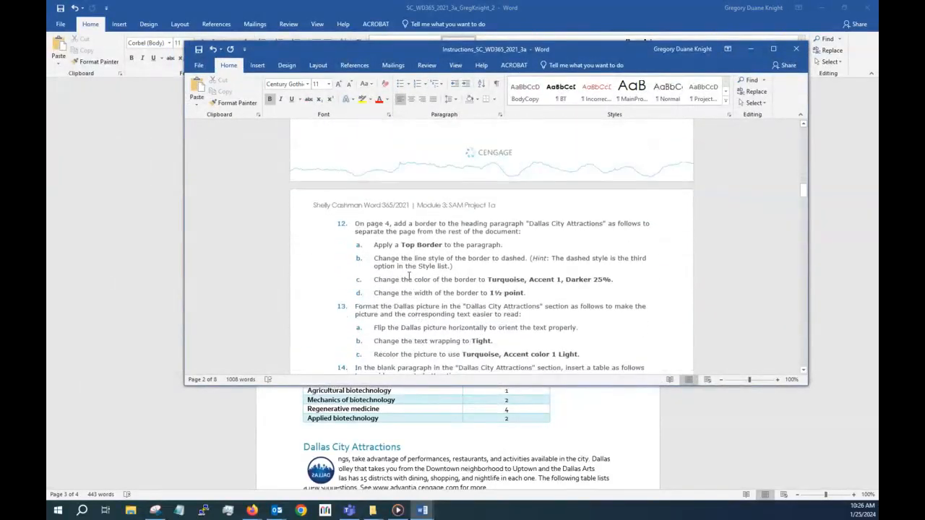
Look through the remaining project instructions from item 12 to item 17 and reread the heading border requirements
{"action": "scroll", "coordinate": [409, 276], "scroll_direction": "down", "scroll_amount": 10}
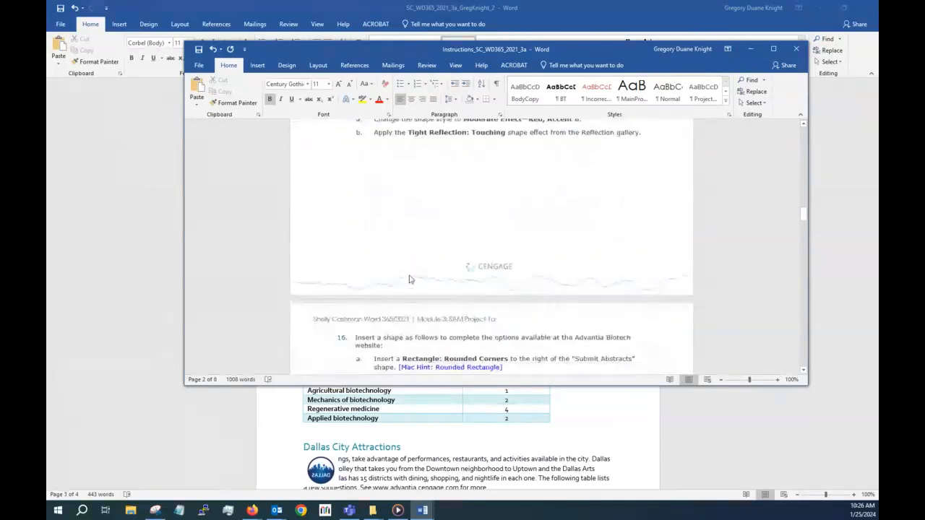
{"action": "scroll", "coordinate": [410, 276], "scroll_direction": "down", "scroll_amount": 10}
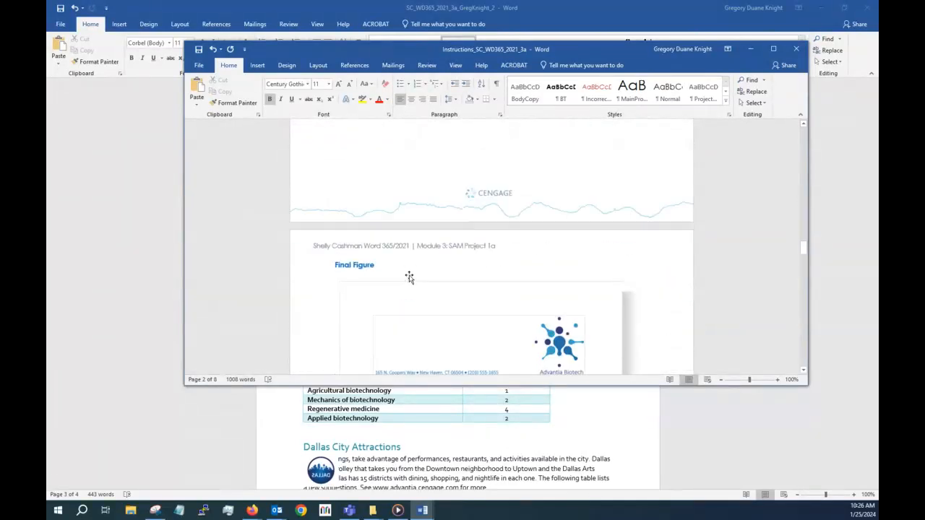
{"action": "scroll", "coordinate": [409, 276], "scroll_direction": "up", "scroll_amount": 8}
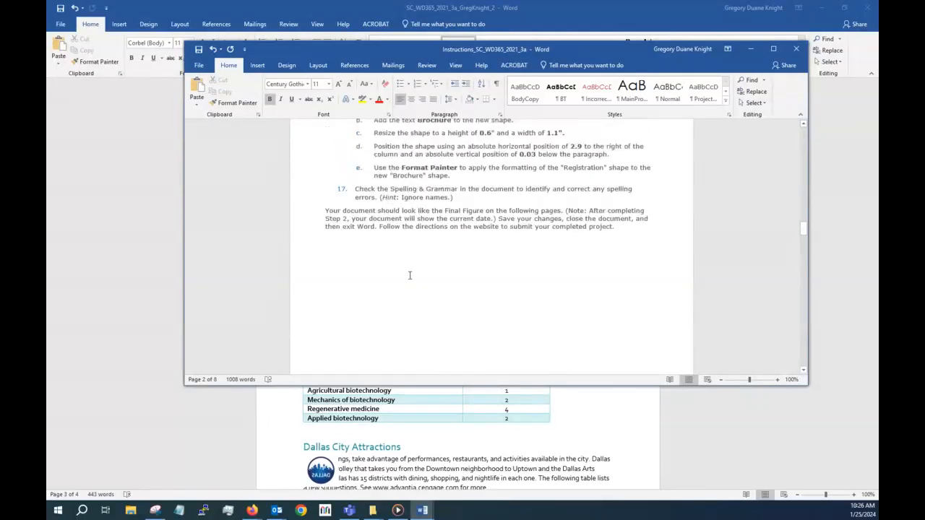
{"action": "scroll", "coordinate": [410, 276], "scroll_direction": "up", "scroll_amount": 10}
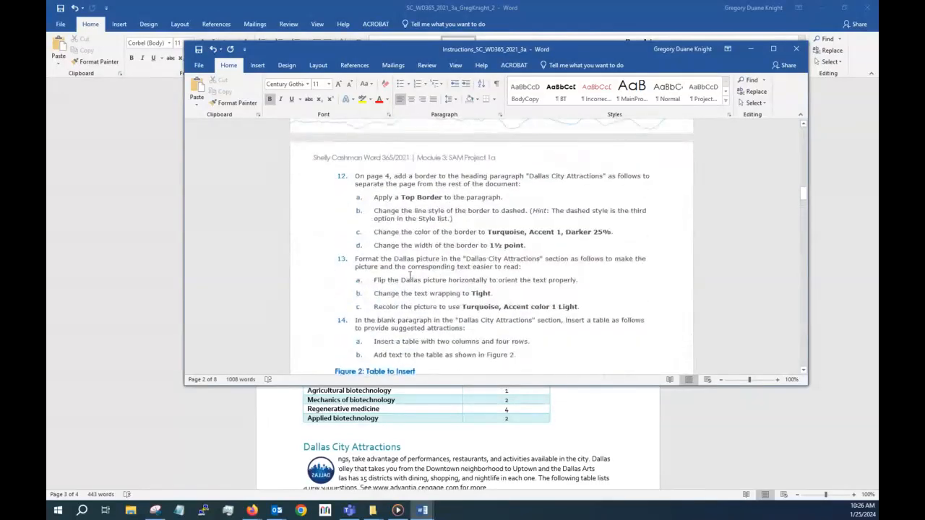
{"action": "scroll", "coordinate": [409, 276], "scroll_direction": "up", "scroll_amount": 5}
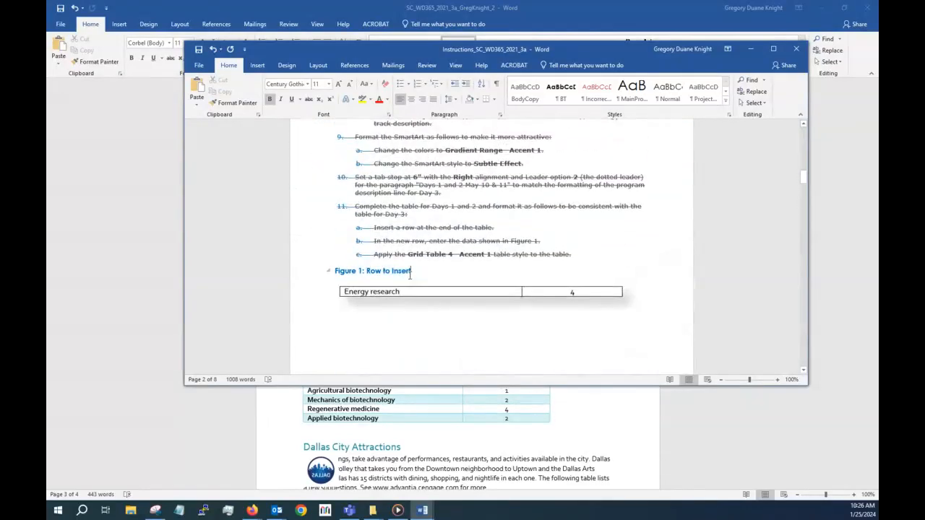
{"action": "scroll", "coordinate": [409, 276], "scroll_direction": "down", "scroll_amount": 5}
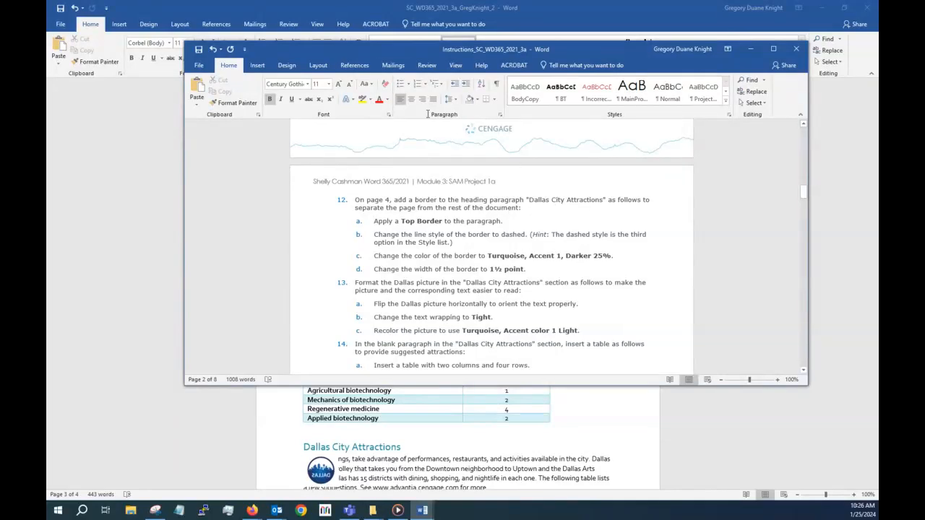
Return to the conference document and go to the "Dallas City Attractions" heading on page 4
{"action": "left_click_drag", "start_coordinate": [367, 53], "coordinate": [46, 105]}
{"action": "left_click", "coordinate": [379, 325]}
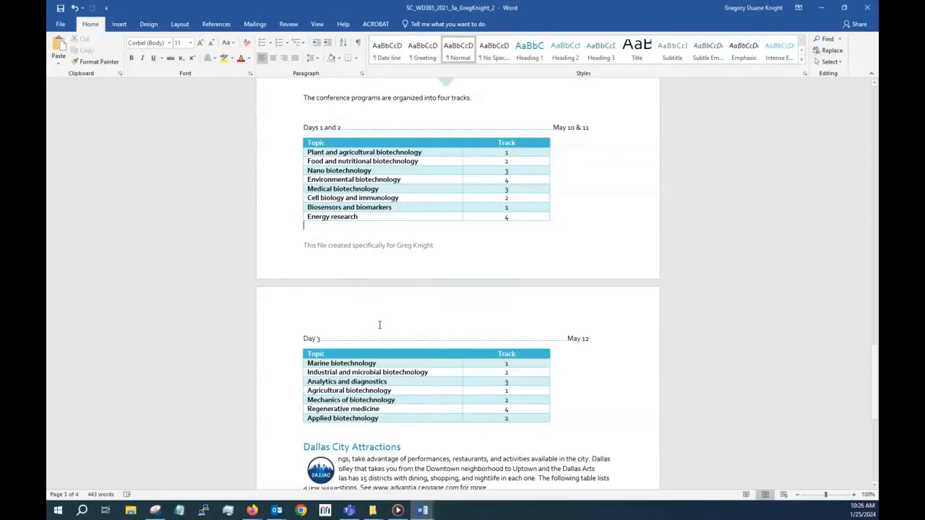
{"action": "scroll", "coordinate": [380, 325], "scroll_direction": "down", "scroll_amount": 1}
{"action": "scroll", "coordinate": [380, 325], "scroll_direction": "down", "scroll_amount": 5}
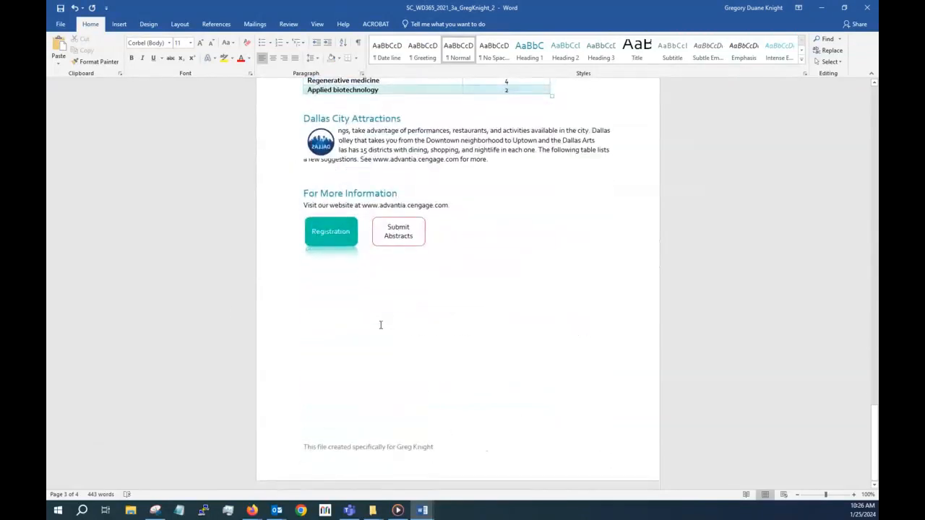
{"action": "scroll", "coordinate": [381, 325], "scroll_direction": "up", "scroll_amount": 2}
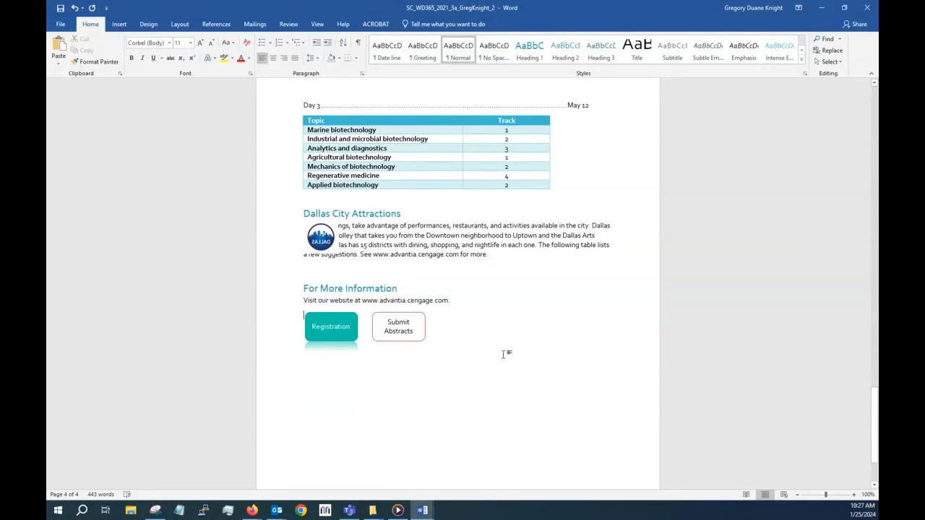
{"action": "scroll", "coordinate": [498, 348], "scroll_direction": "up", "scroll_amount": 1}
{"action": "scroll", "coordinate": [499, 349], "scroll_direction": "up", "scroll_amount": 2}
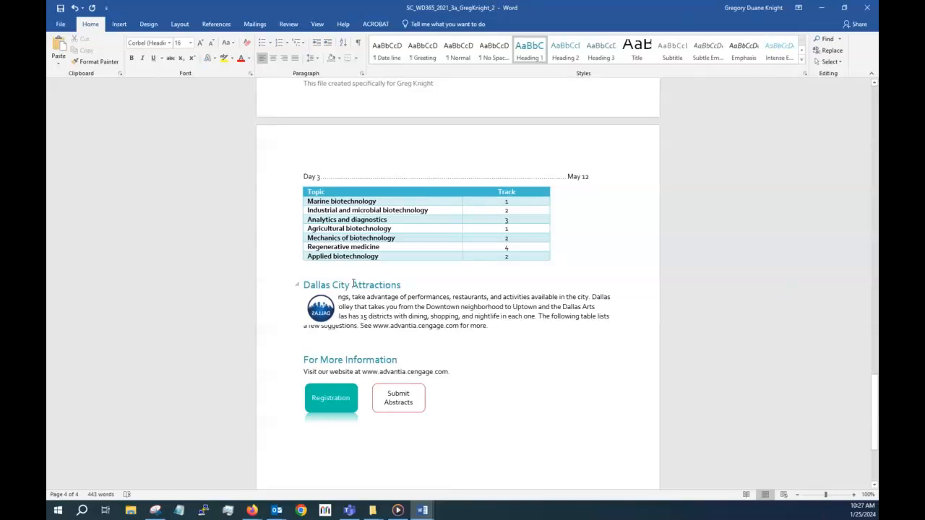
Find the Borders command with the command search and apply a Top Border to the "Dallas City Attractions" heading paragraph
{"action": "left_click", "coordinate": [424, 28]}
{"action": "type", "text": "yop"}
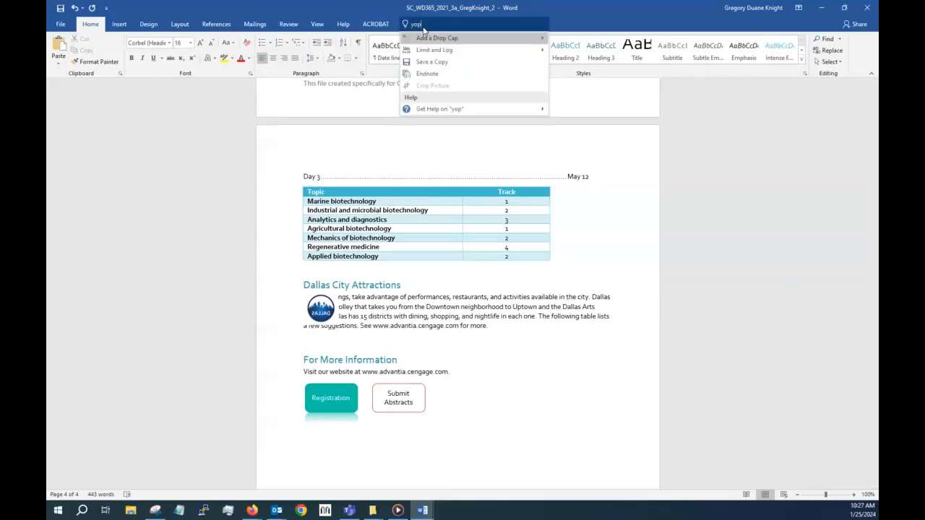
{"action": "type", "text": " bi"}
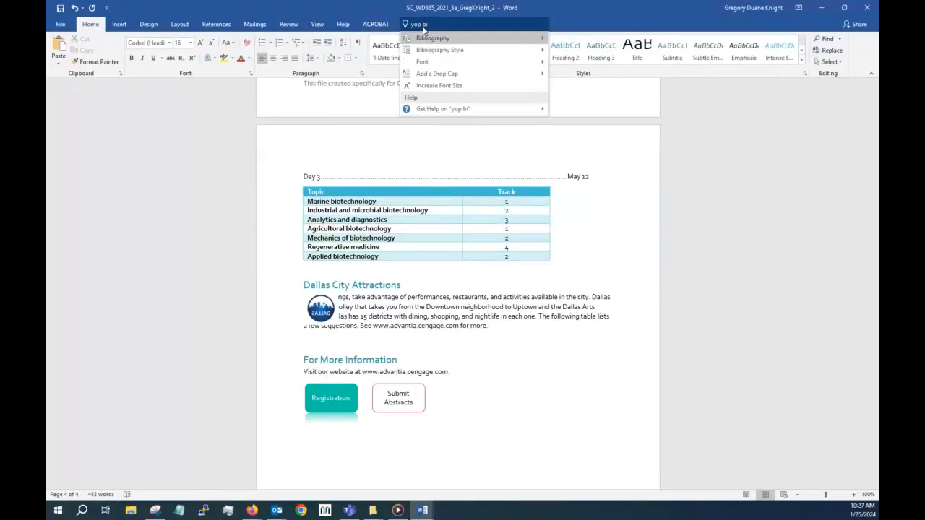
{"action": "key", "text": "BackSpace"}
{"action": "key", "text": "BackSpace"}
{"action": "key", "text": "BackSpace"}
{"action": "key", "text": "BackSpace"}
{"action": "key", "text": "BackSpace"}
{"action": "key", "text": "BackSpace"}
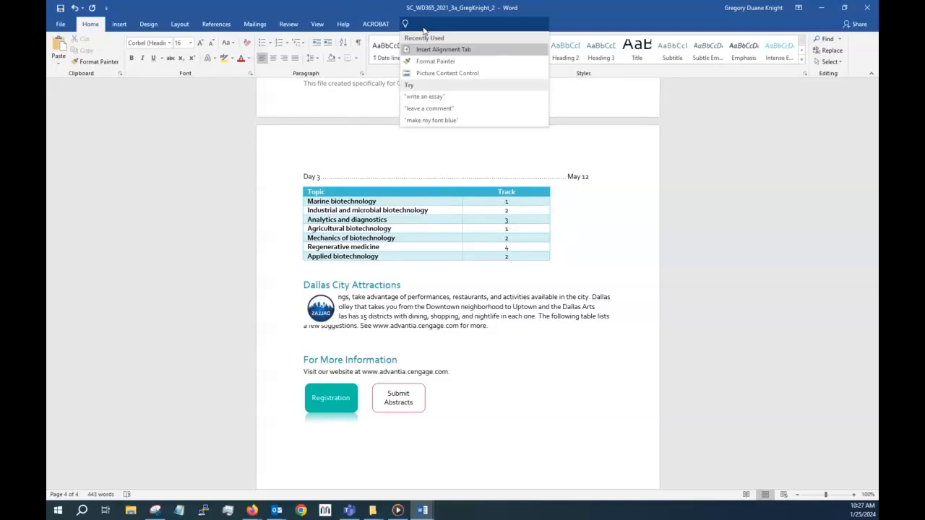
{"action": "type", "text": "top bird"}
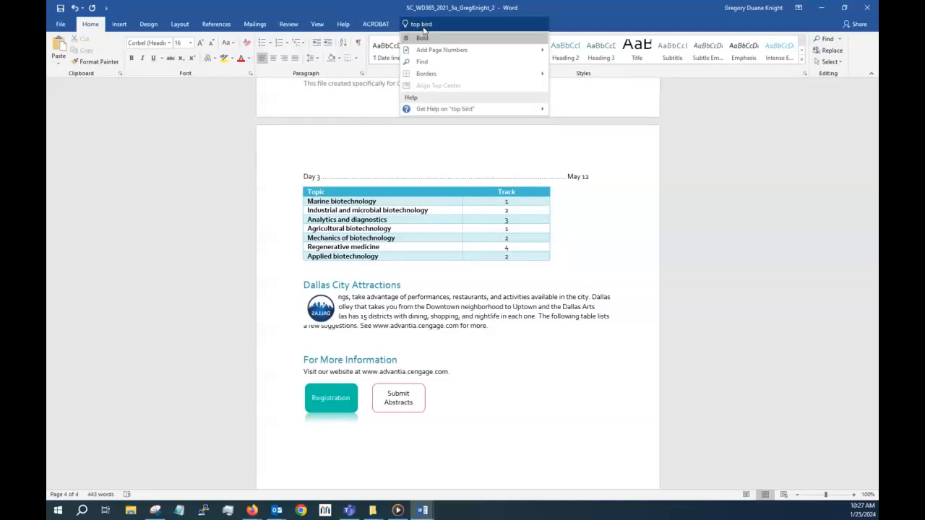
{"action": "type", "text": "er"}
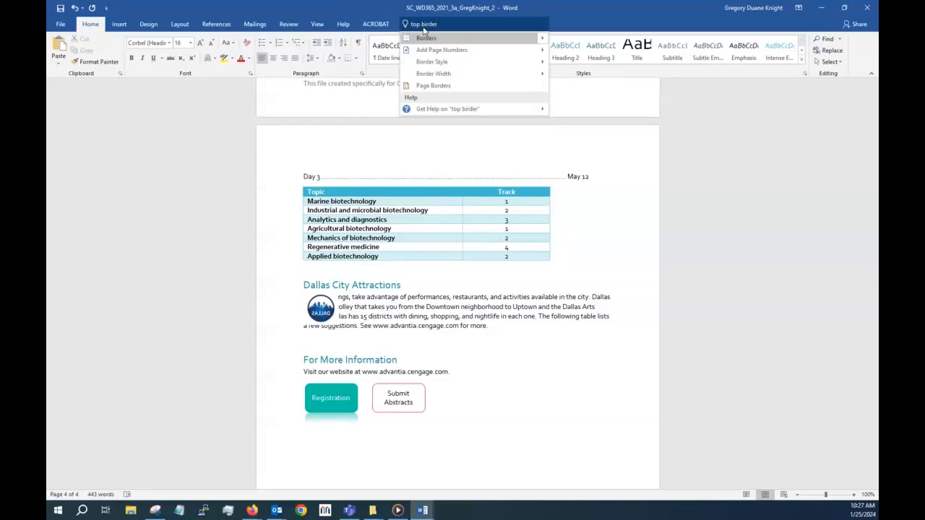
{"action": "left_click", "coordinate": [545, 41]}
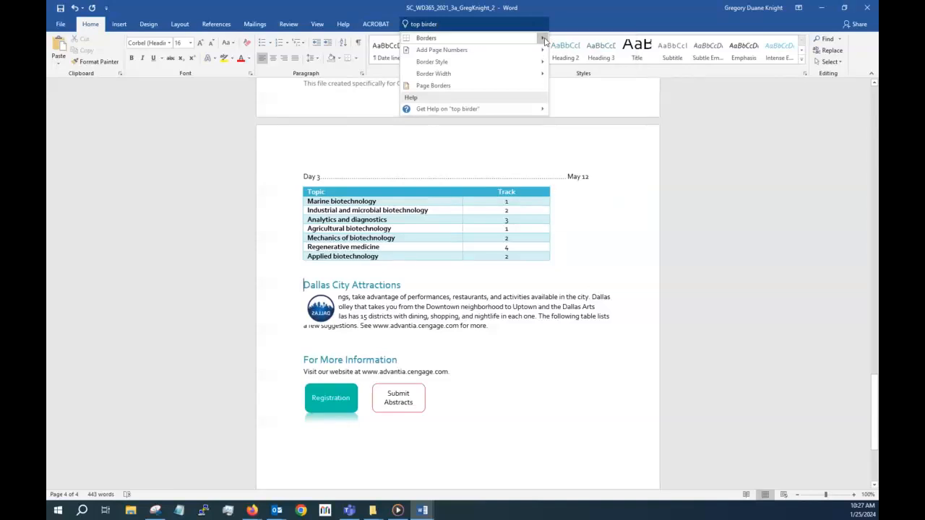
{"action": "left_click", "coordinate": [544, 41]}
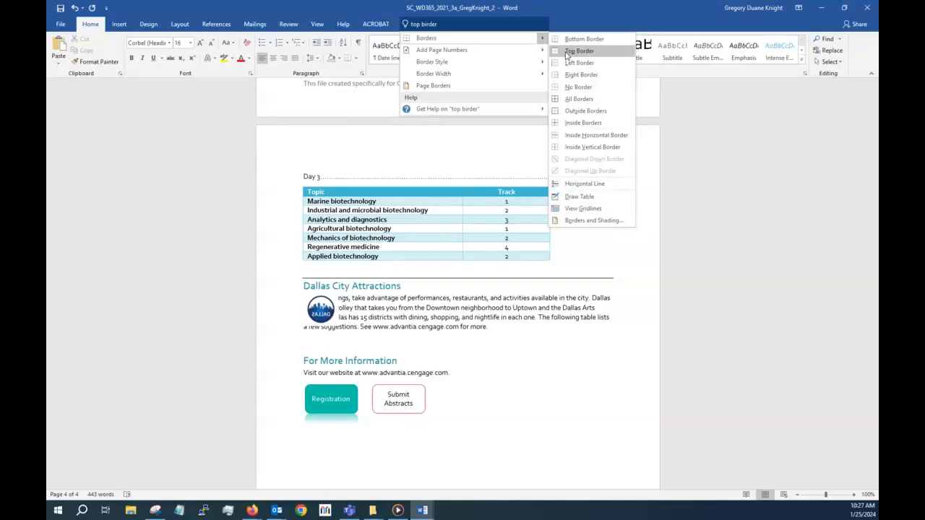
{"action": "left_click", "coordinate": [566, 54]}
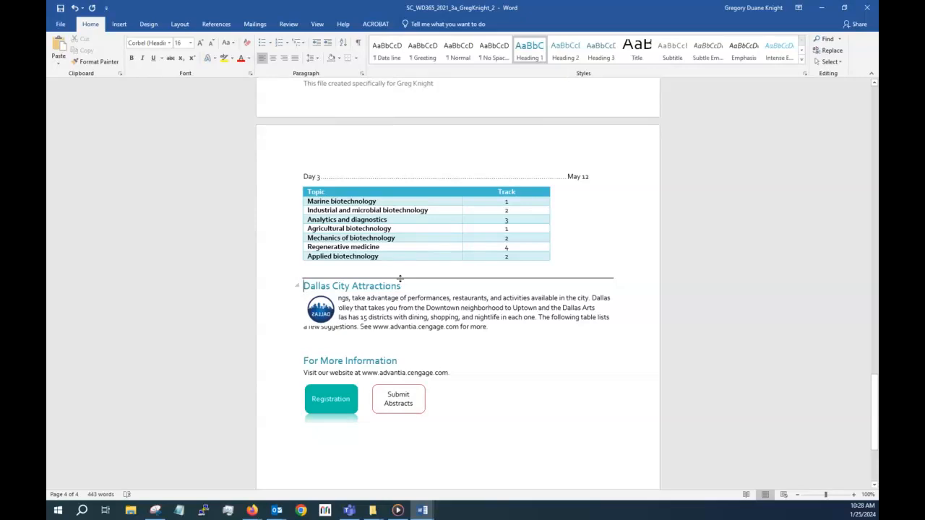
Try to reach line formatting options directly from the border line above the "Dallas City Attractions" heading
{"action": "right_click", "coordinate": [304, 278]}
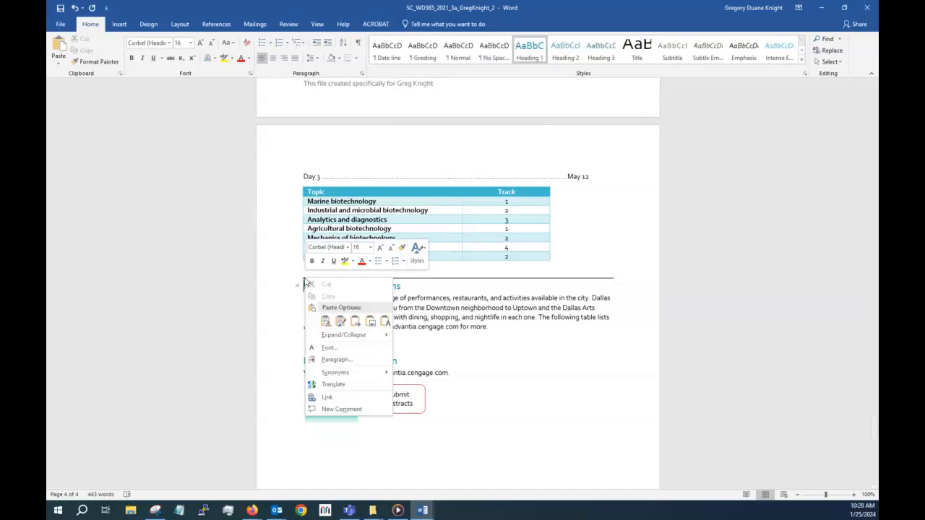
{"action": "left_click", "coordinate": [432, 277]}
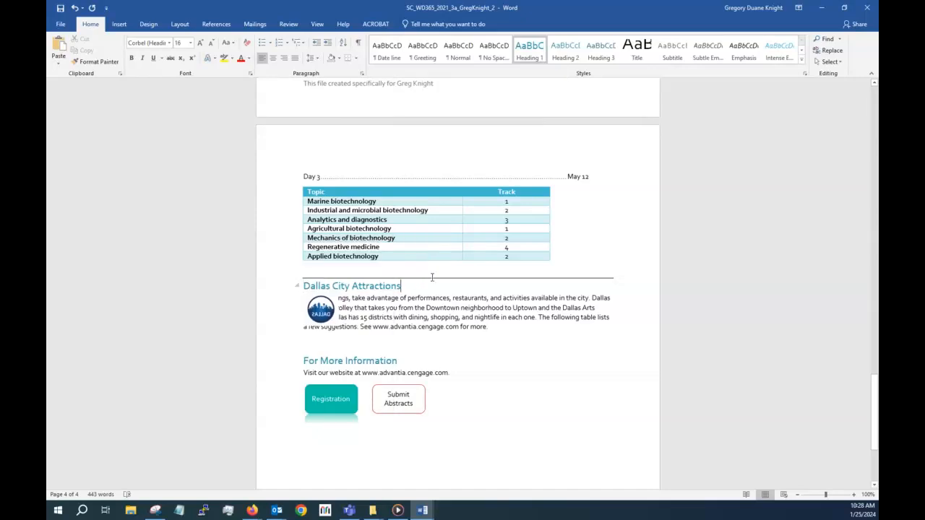
{"action": "right_click", "coordinate": [432, 278]}
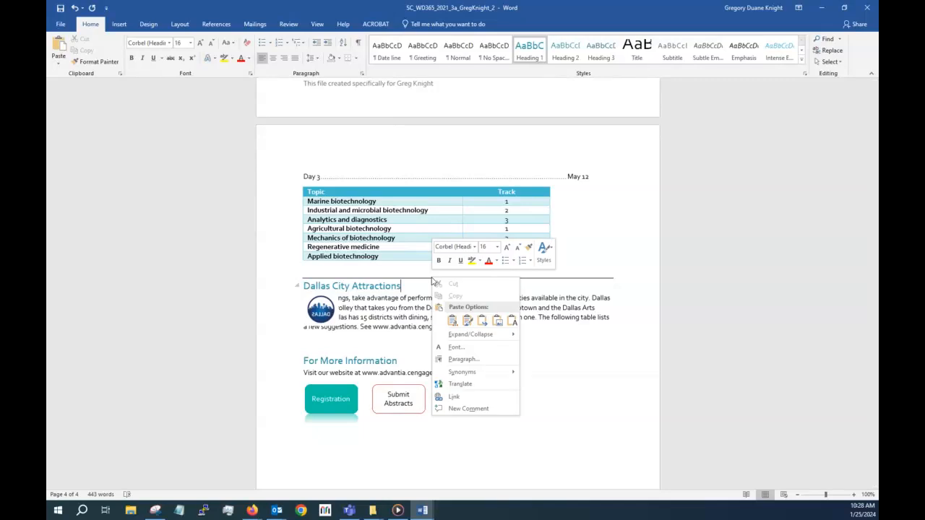
{"action": "left_click", "coordinate": [600, 275]}
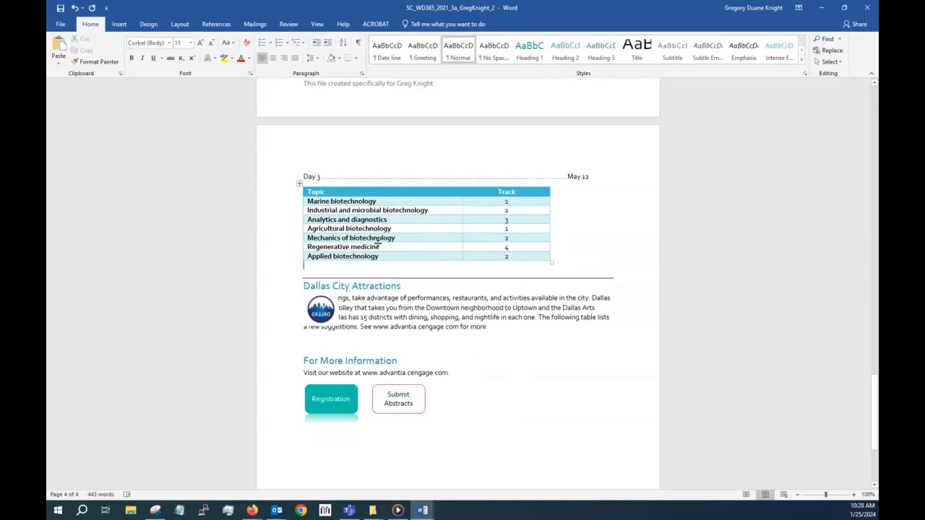
{"action": "left_click", "coordinate": [303, 279]}
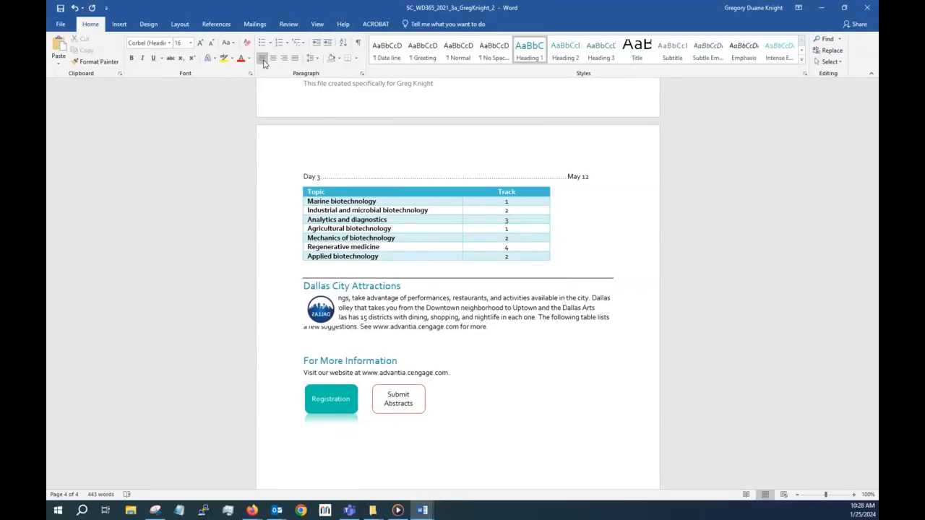
{"action": "scroll", "coordinate": [578, 303], "scroll_direction": "up", "scroll_amount": 1}
{"action": "scroll", "coordinate": [578, 303], "scroll_direction": "down", "scroll_amount": 2}
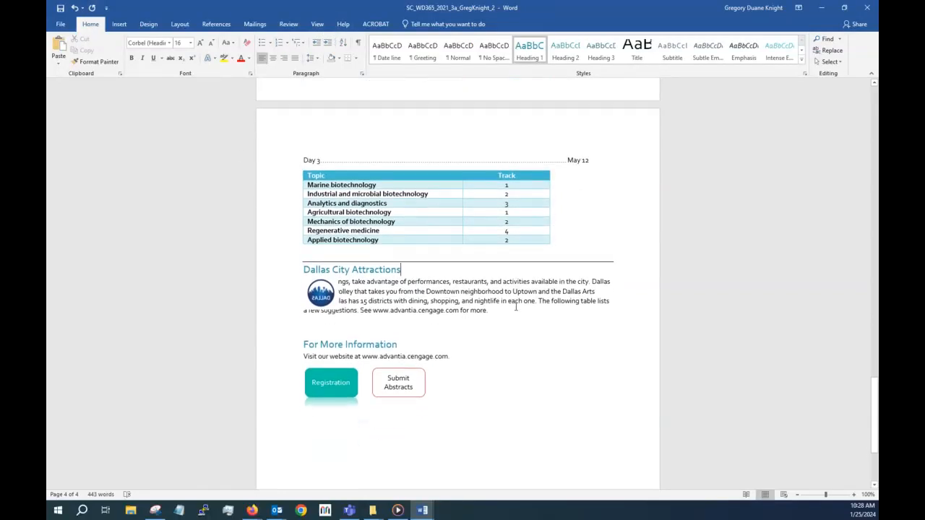
{"action": "scroll", "coordinate": [452, 278], "scroll_direction": "up", "scroll_amount": 4}
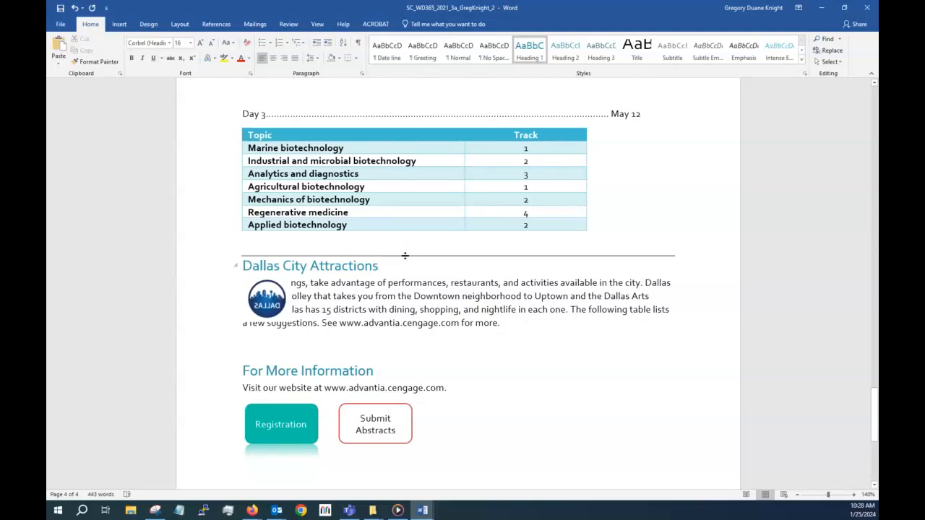
{"action": "right_click", "coordinate": [405, 257]}
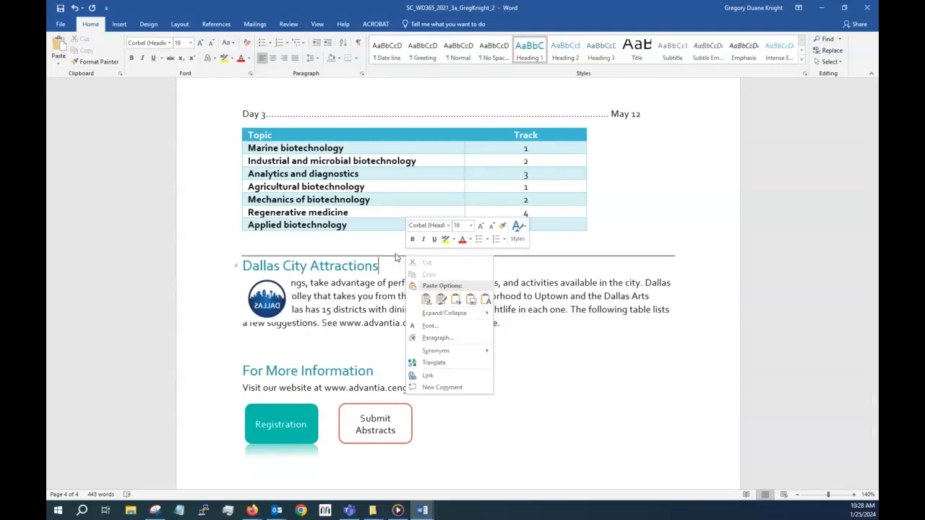
{"action": "left_click", "coordinate": [397, 256]}
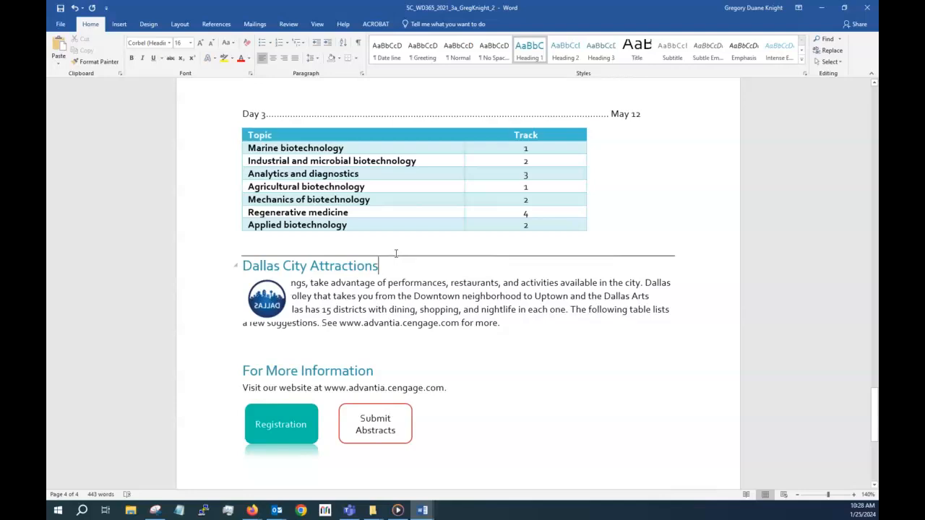
Try a black theme border style from the Day 3 table's design options, and undo the heading's top border
{"action": "left_click", "coordinate": [695, 224]}
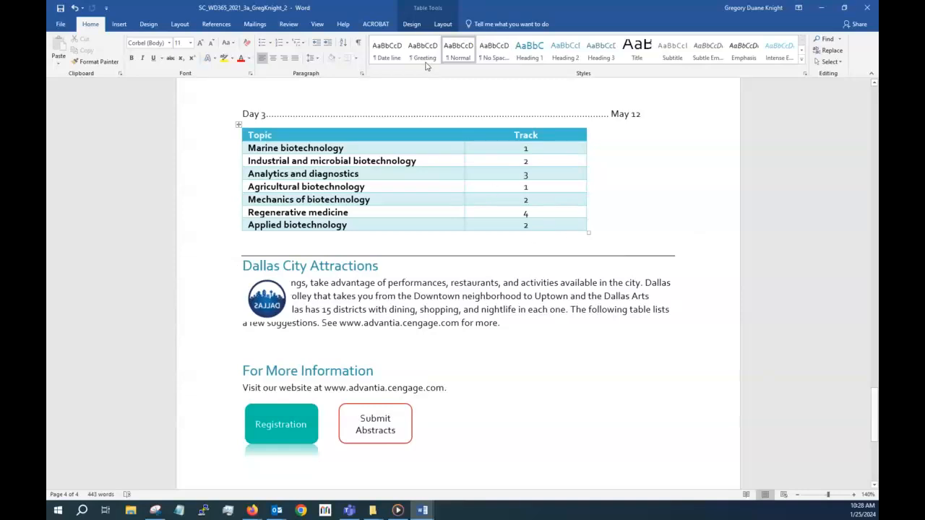
{"action": "left_click", "coordinate": [411, 24]}
{"action": "left_click", "coordinate": [439, 27]}
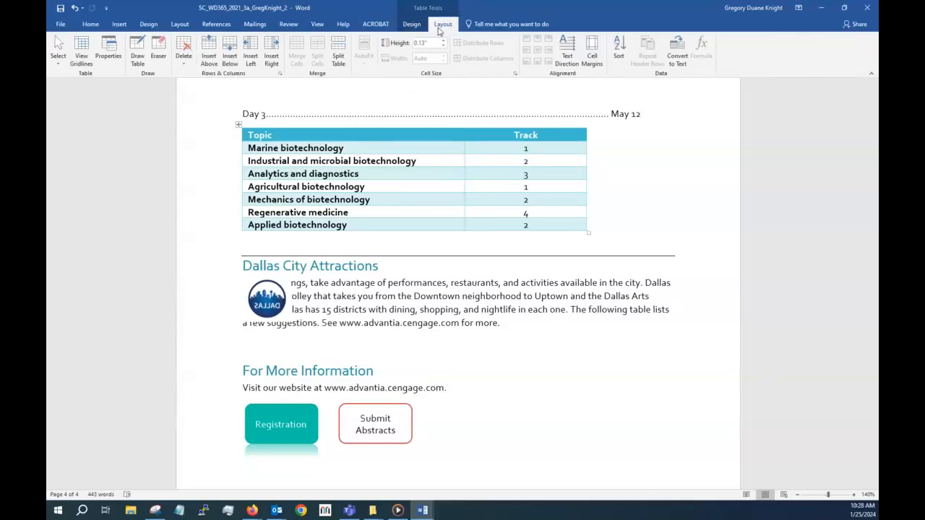
{"action": "left_click", "coordinate": [409, 26]}
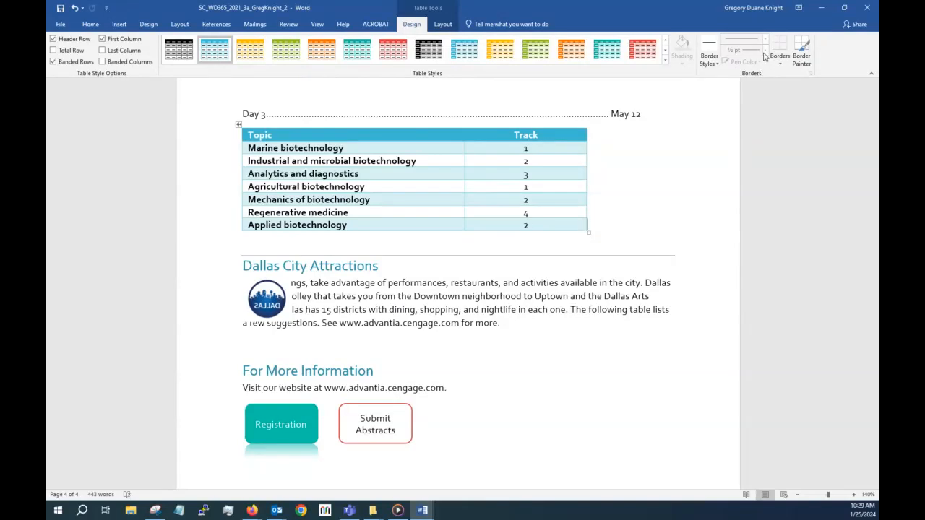
{"action": "left_click", "coordinate": [706, 62]}
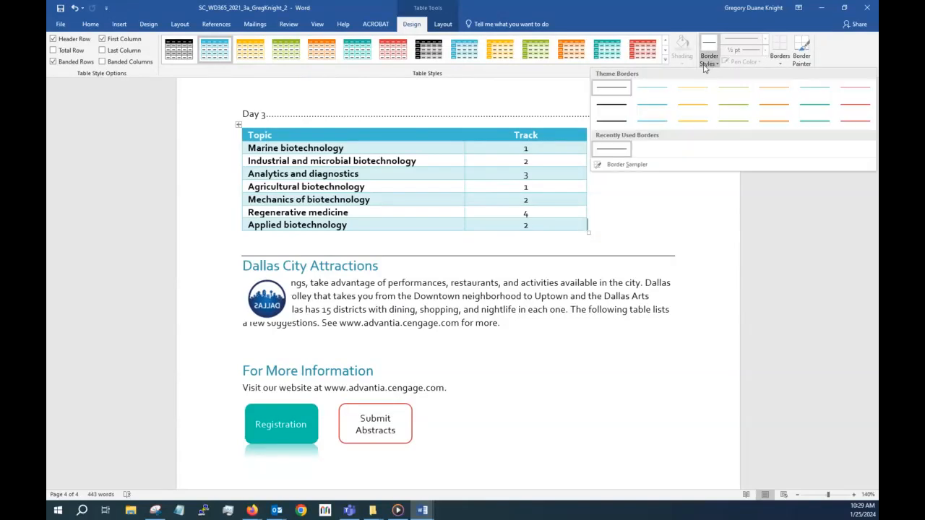
{"action": "left_click", "coordinate": [621, 124]}
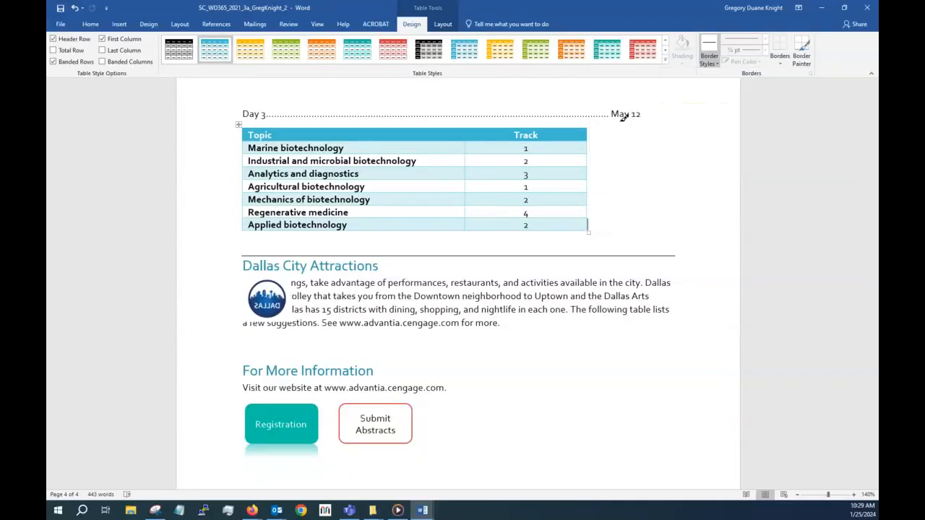
{"action": "left_click", "coordinate": [76, 7]}
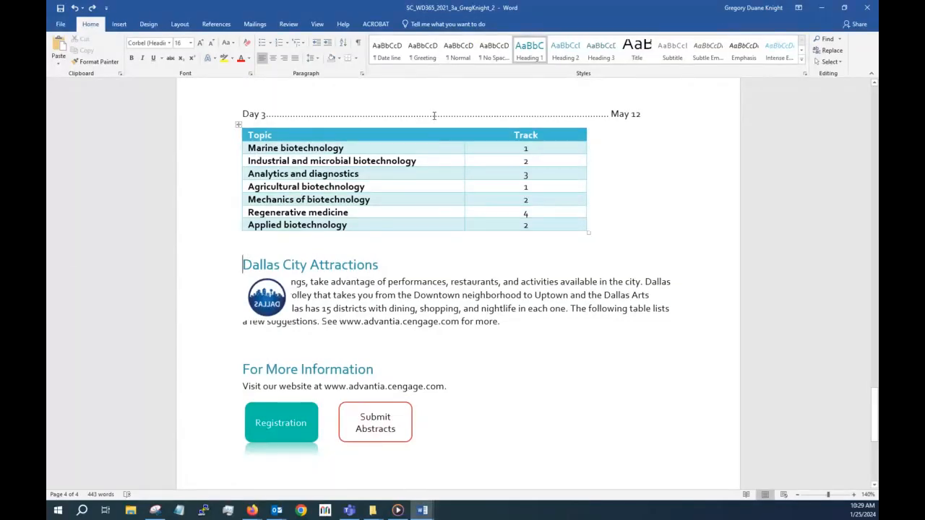
Try the Top Border on the "Dallas City Attractions" heading again, then undo it
{"action": "left_click", "coordinate": [423, 28]}
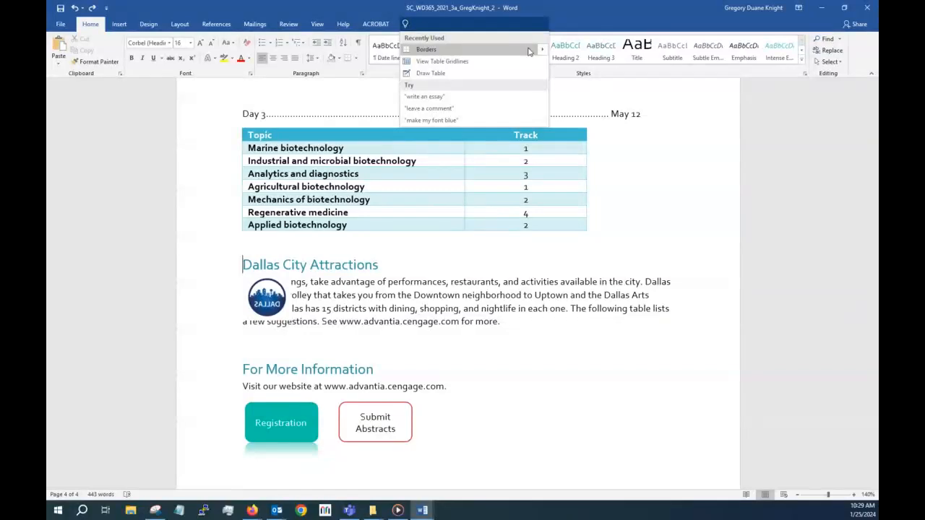
{"action": "mouse_move", "coordinate": [542, 50]}
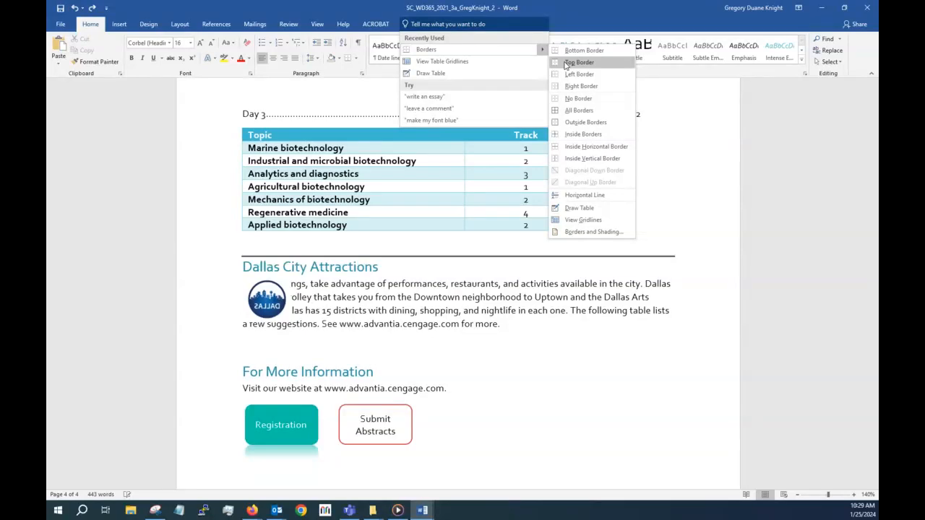
{"action": "right_click", "coordinate": [565, 65]}
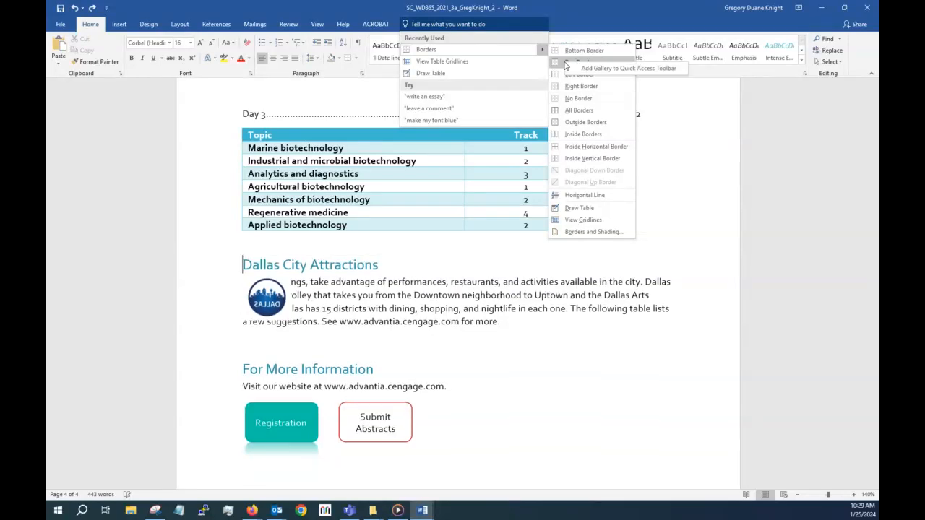
{"action": "left_click", "coordinate": [557, 67]}
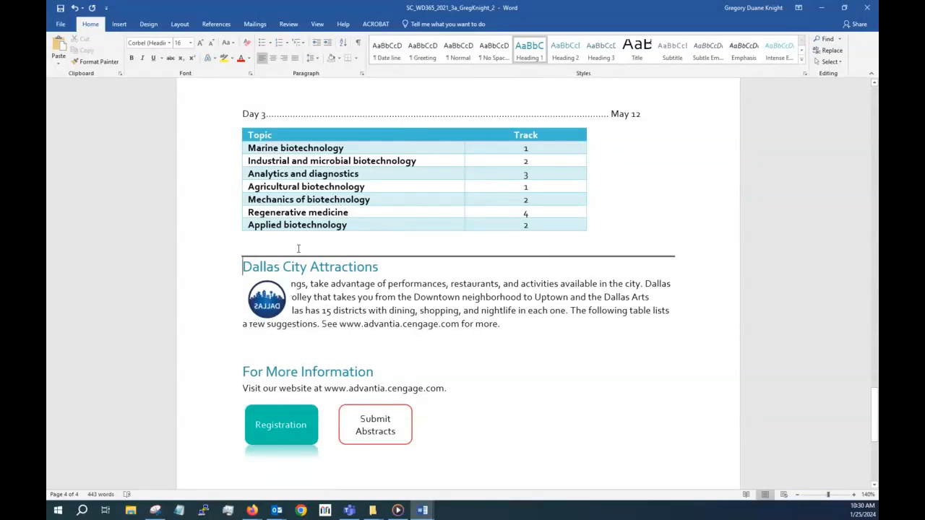
{"action": "key", "text": "Up"}
{"action": "key", "text": "Down"}
{"action": "left_click", "coordinate": [76, 7]}
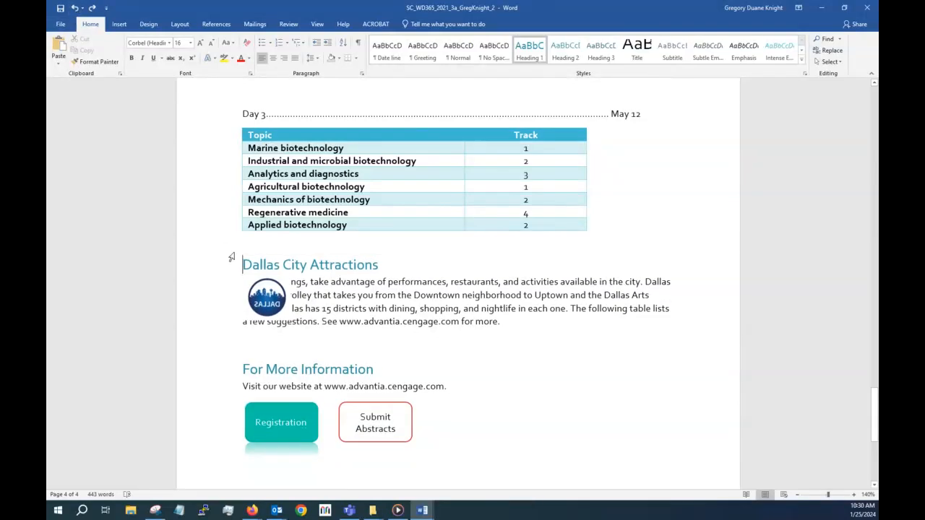
Look through the available commands, paragraph settings and style list for a way to format the heading's border line
{"action": "left_click", "coordinate": [119, 24]}
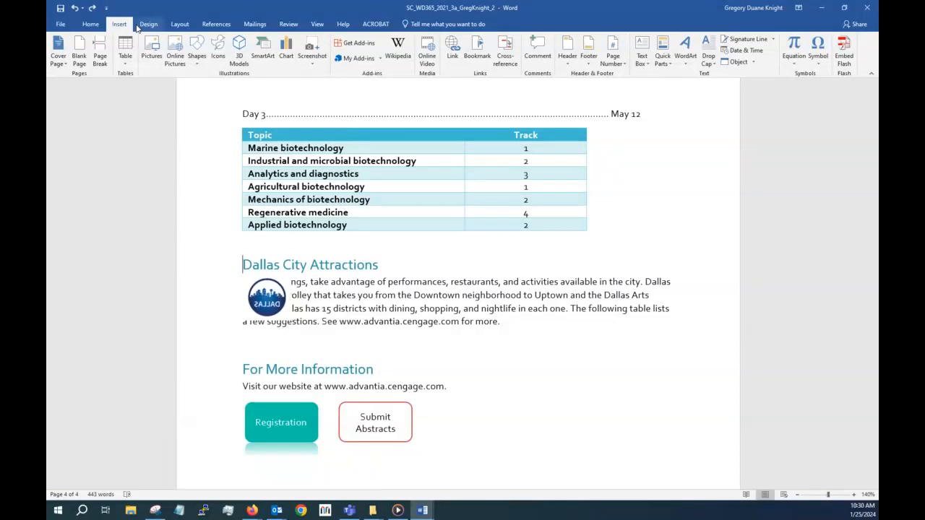
{"action": "left_click", "coordinate": [147, 24]}
{"action": "left_click", "coordinate": [180, 25]}
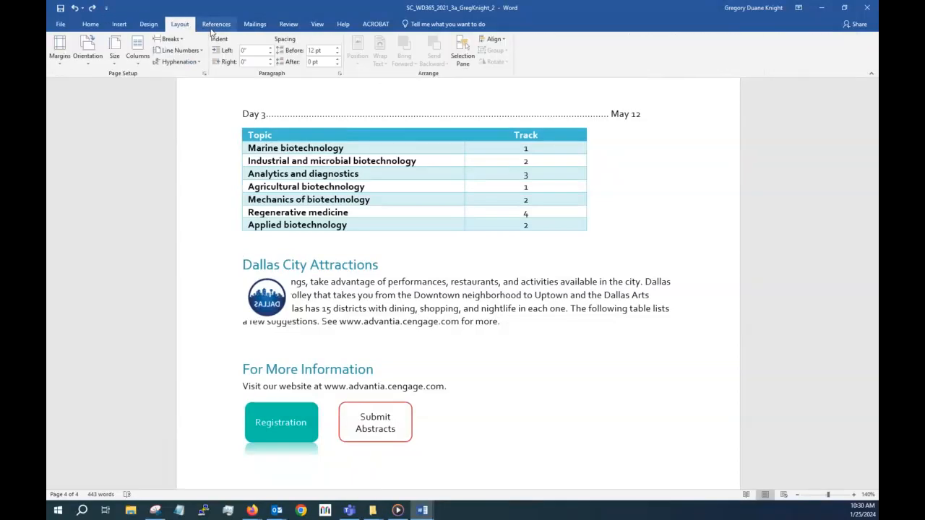
{"action": "left_click", "coordinate": [318, 25]}
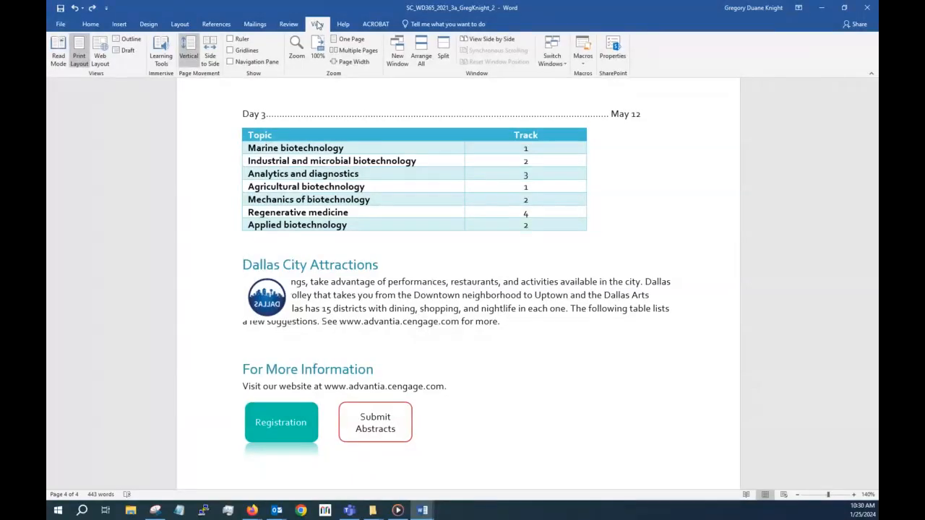
{"action": "left_click", "coordinate": [90, 25]}
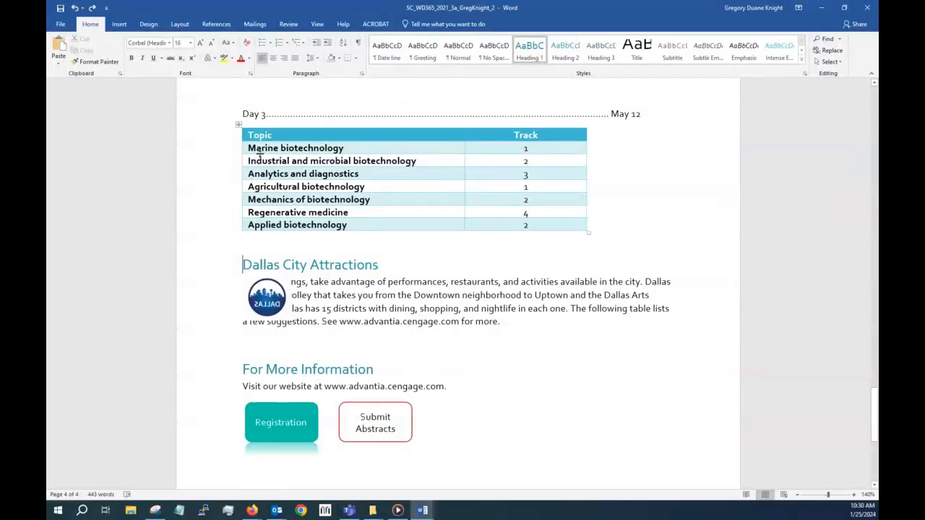
{"action": "right_click", "coordinate": [242, 256]}
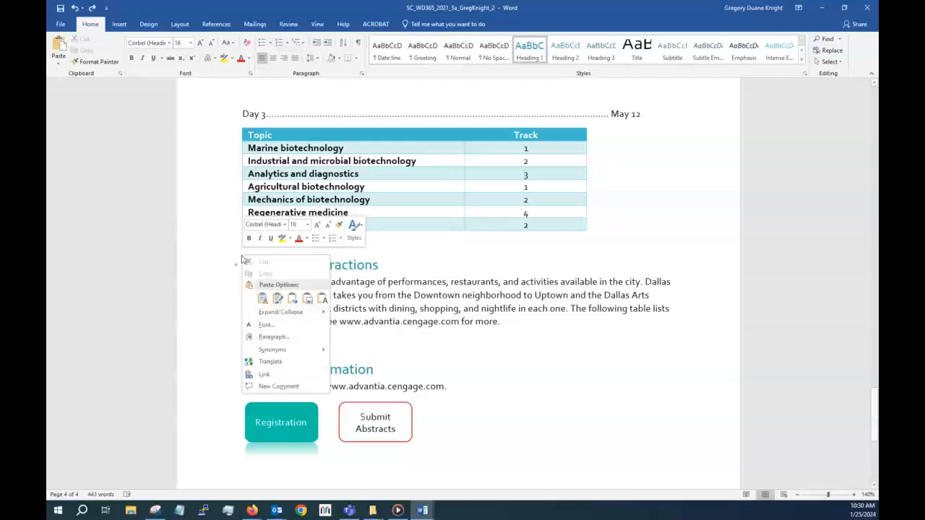
{"action": "left_click", "coordinate": [273, 336]}
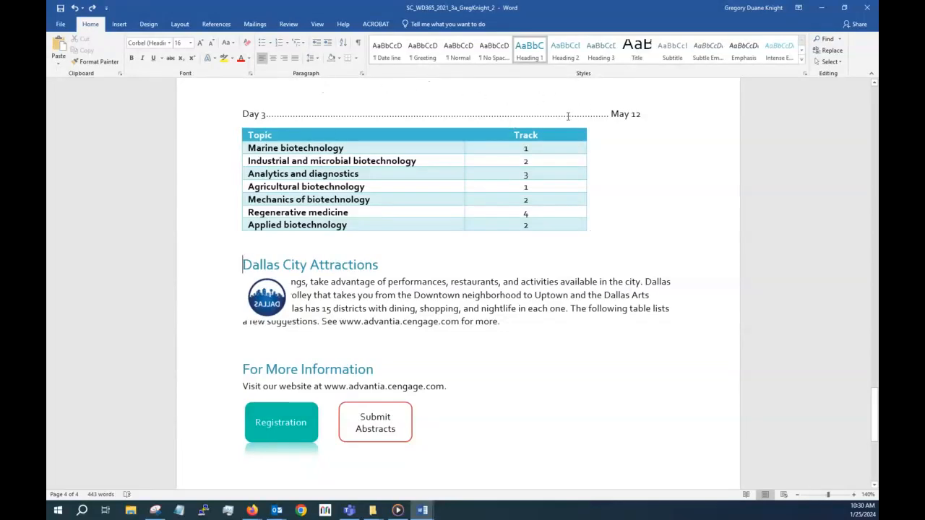
{"action": "left_click", "coordinate": [804, 74]}
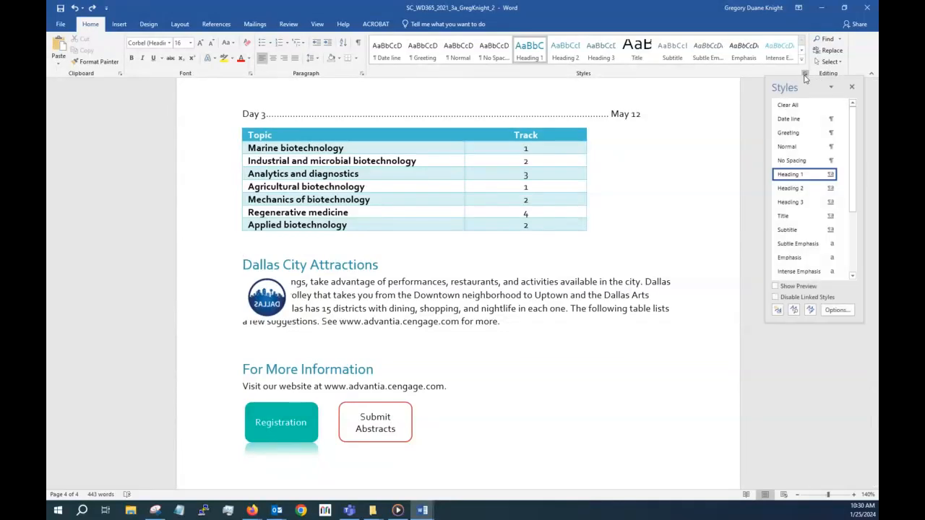
{"action": "left_click", "coordinate": [804, 74]}
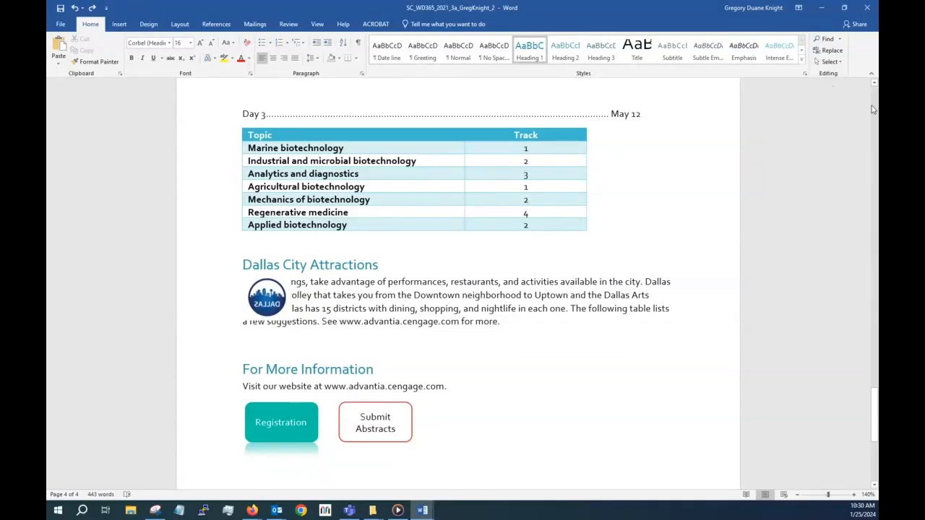
{"action": "left_click", "coordinate": [119, 24]}
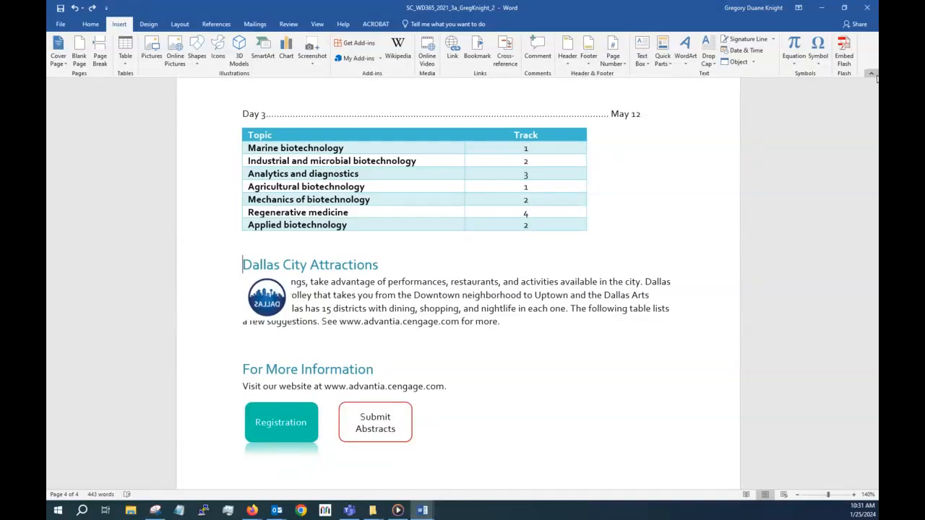
{"action": "left_click", "coordinate": [149, 24]}
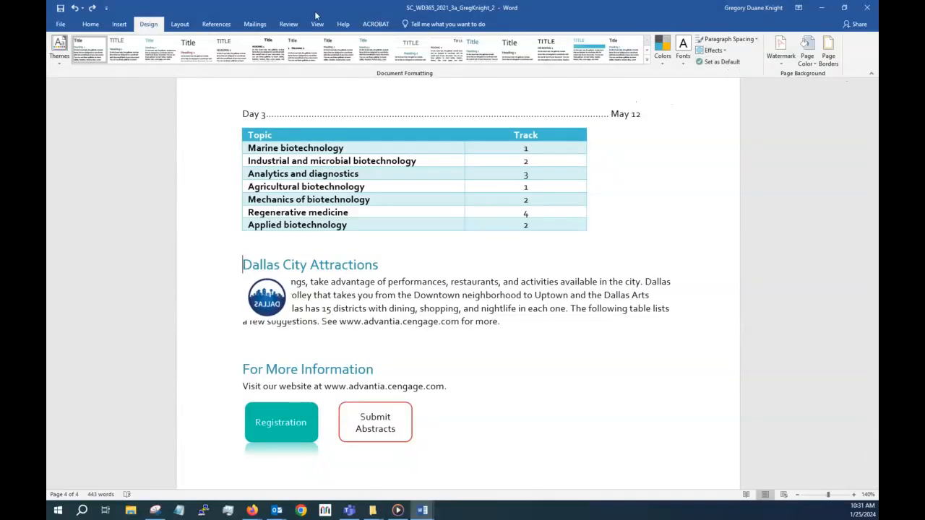
{"action": "left_click", "coordinate": [180, 24]}
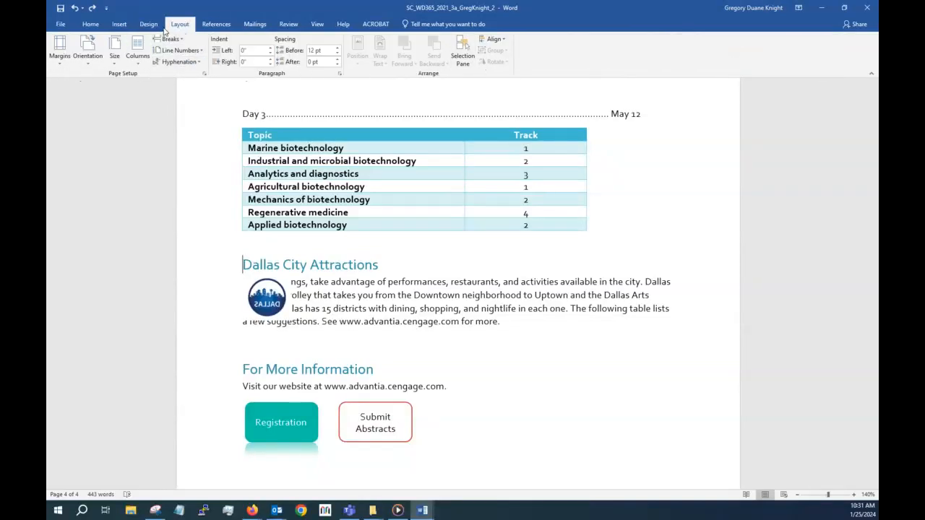
{"action": "left_click", "coordinate": [289, 25]}
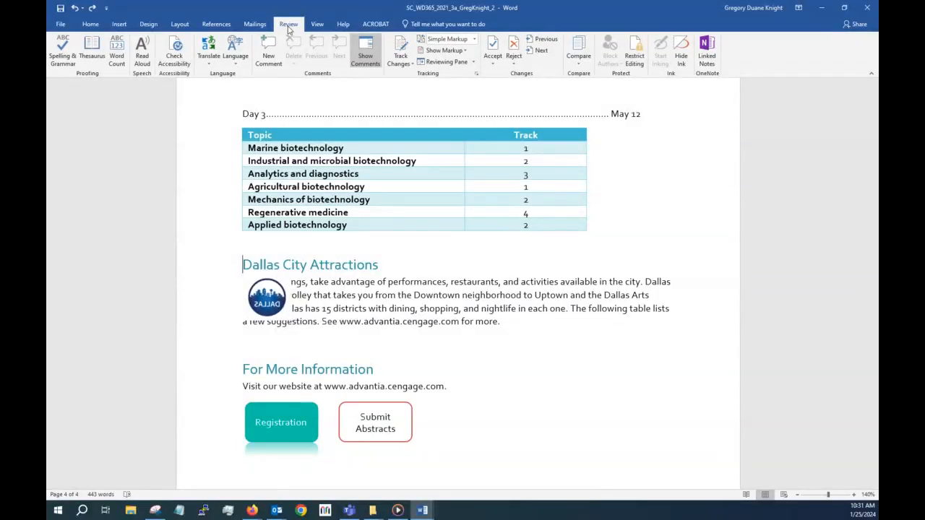
{"action": "left_click", "coordinate": [317, 25]}
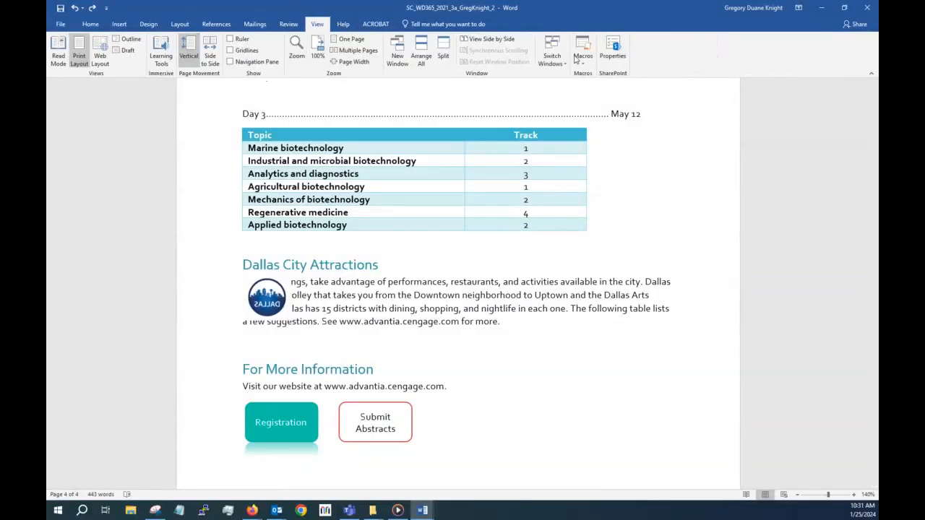
Examine the Borders and Shading settings for the heading paragraph, including page border, shading, apply-to and text-distance options, without applying anything
{"action": "left_click", "coordinate": [442, 25]}
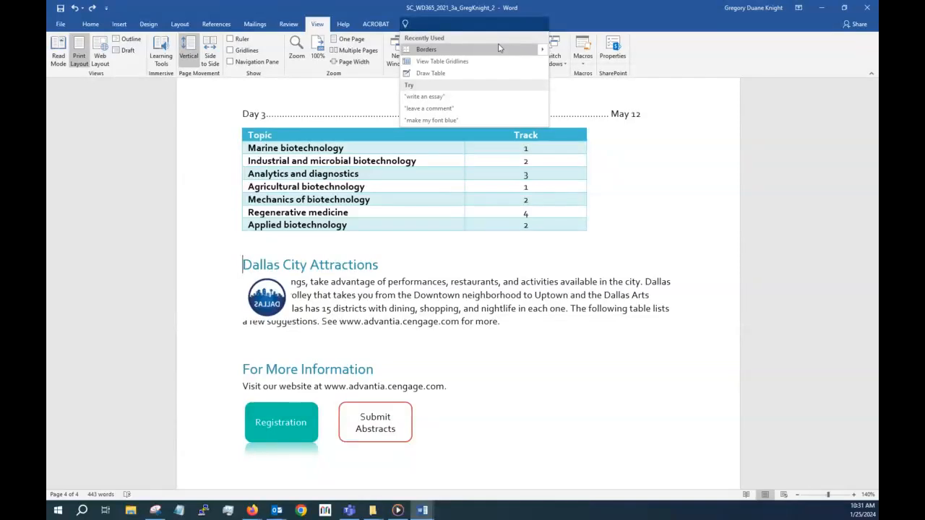
{"action": "mouse_move", "coordinate": [544, 50]}
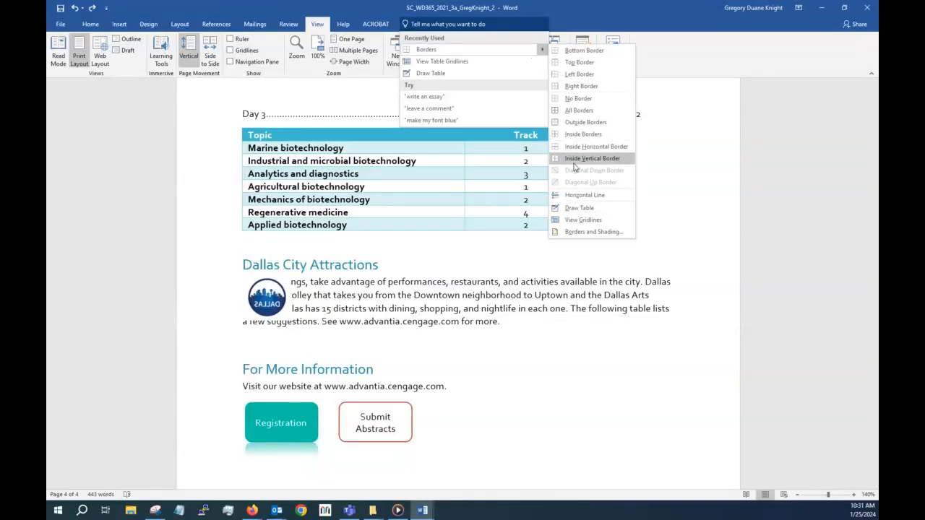
{"action": "left_click", "coordinate": [572, 231]}
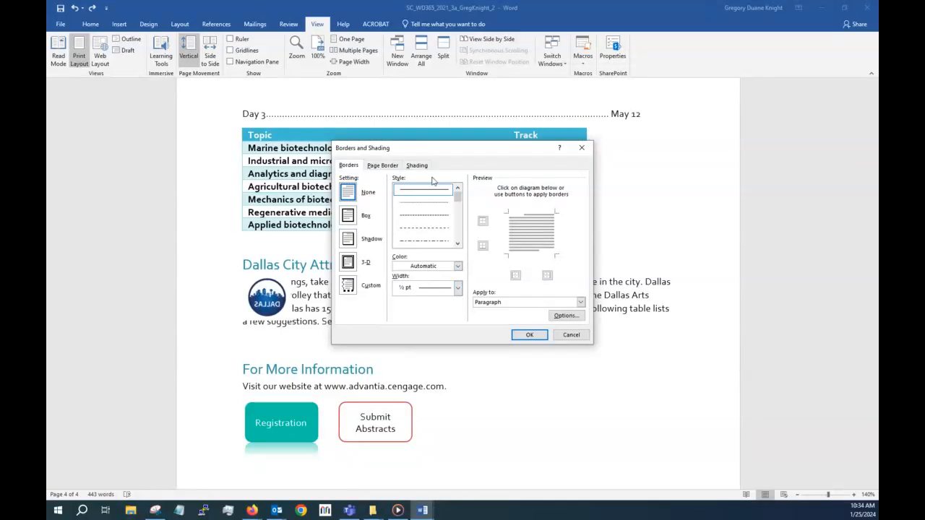
{"action": "left_click", "coordinate": [383, 165]}
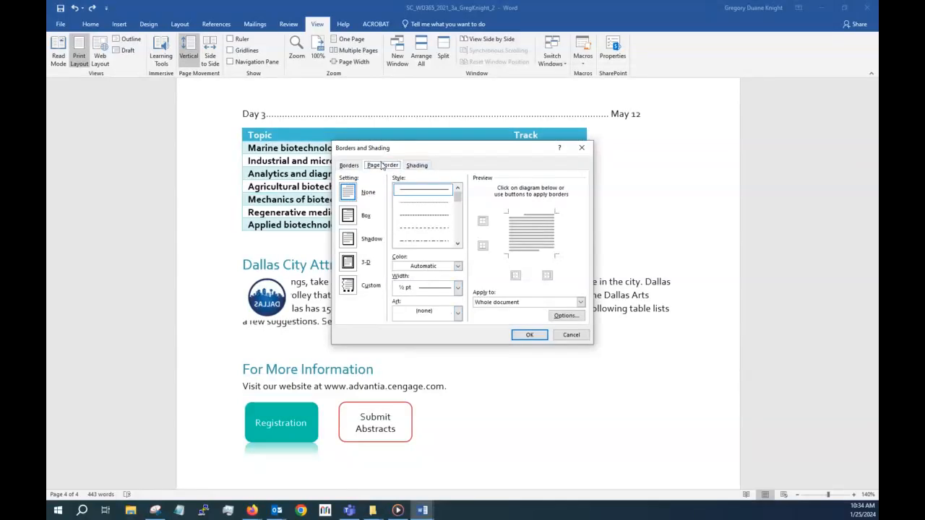
{"action": "left_click", "coordinate": [416, 165]}
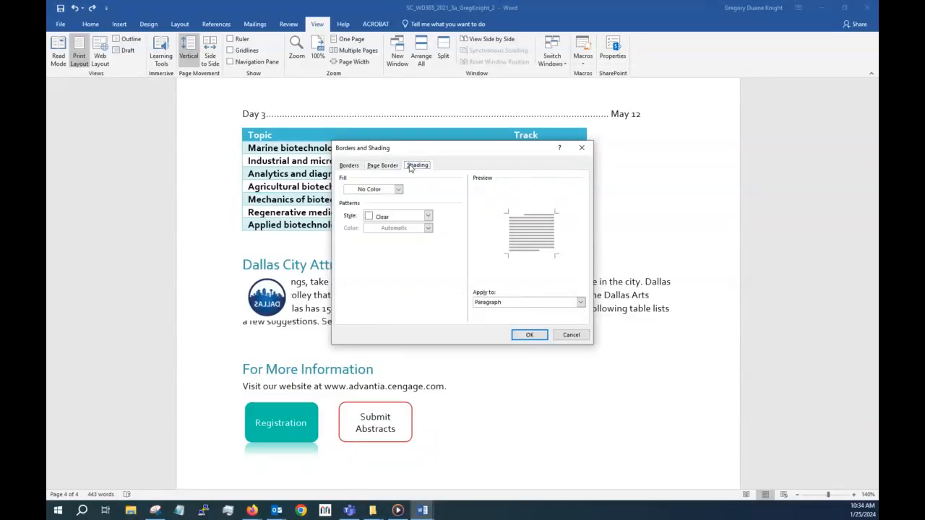
{"action": "left_click", "coordinate": [345, 167]}
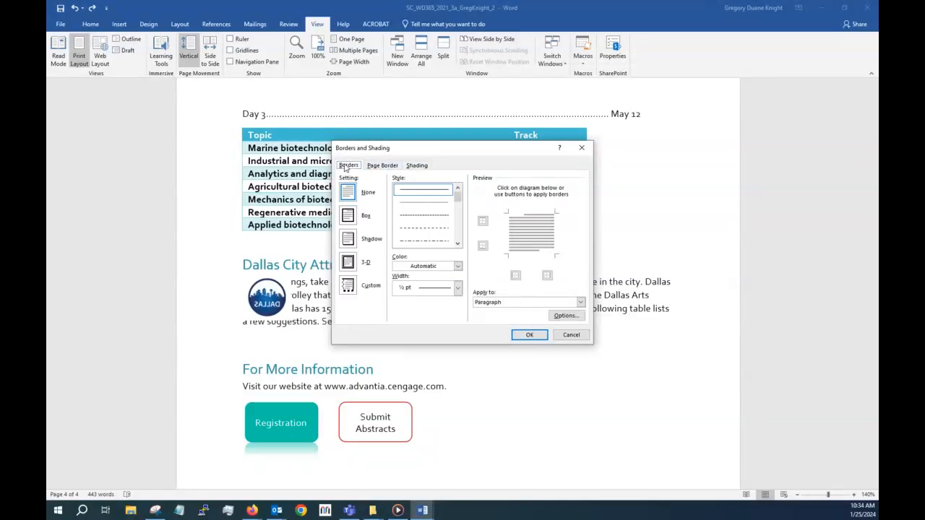
{"action": "left_click", "coordinate": [579, 302]}
{"action": "left_click", "coordinate": [578, 304]}
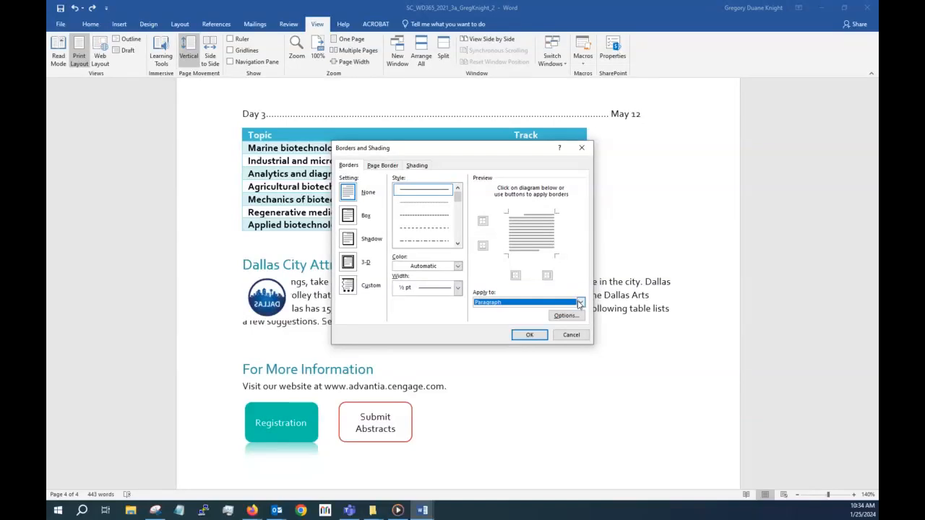
{"action": "left_click", "coordinate": [565, 315]}
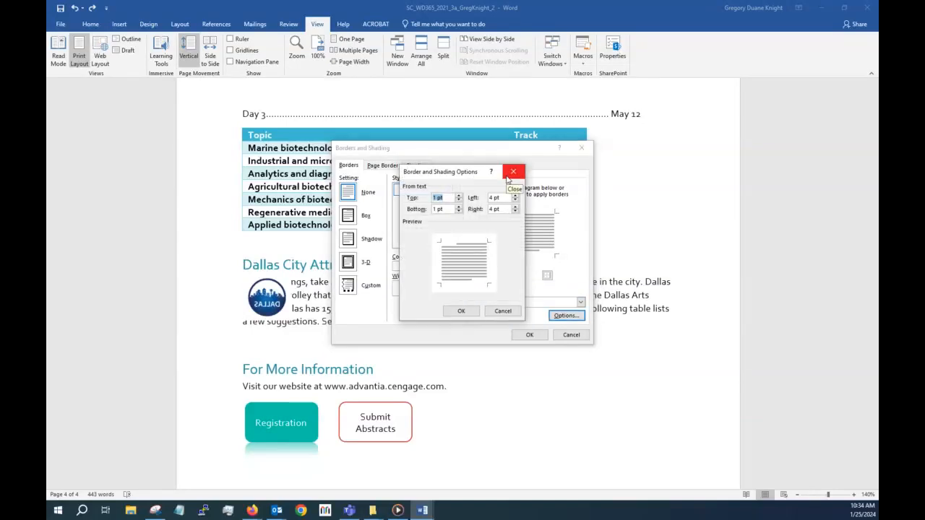
{"action": "left_click", "coordinate": [512, 174]}
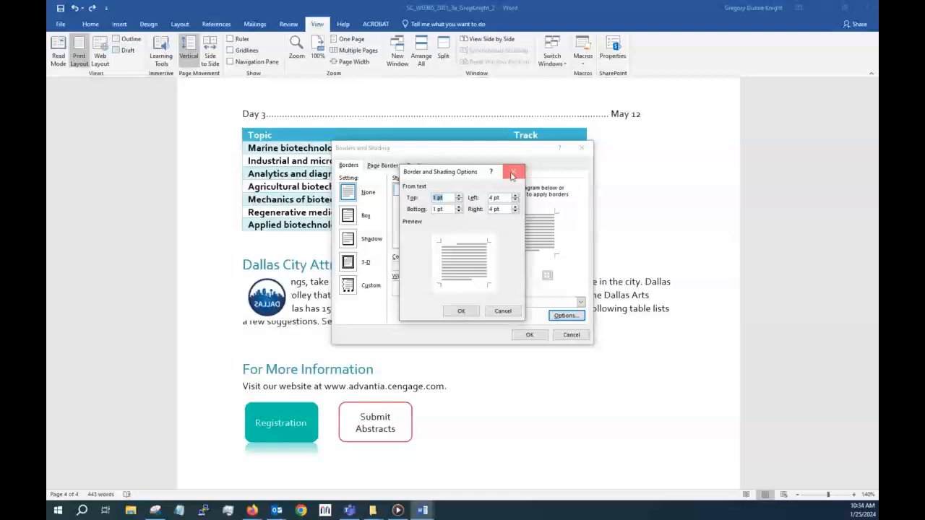
{"action": "left_click", "coordinate": [571, 335]}
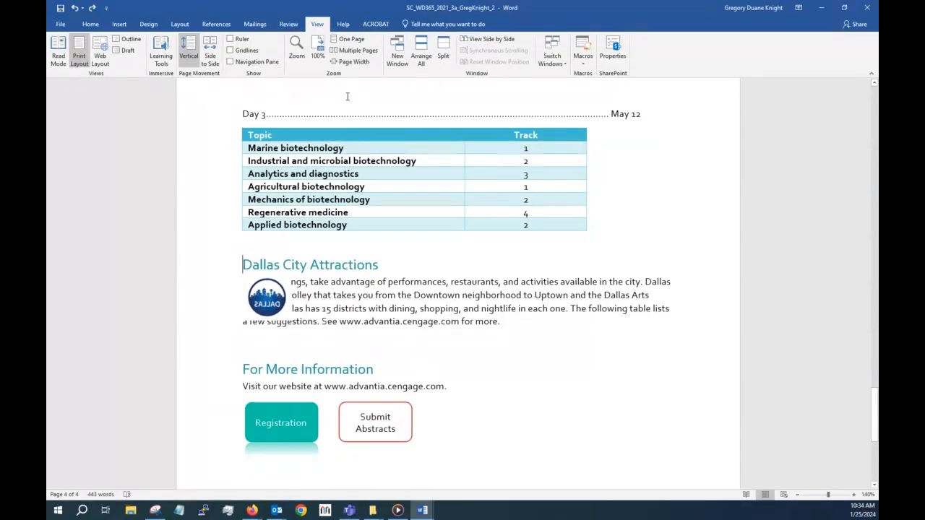
Search the commands for "top border", choose a Border Style and try to paint a line above the "Dallas City Attractions" heading
{"action": "left_click", "coordinate": [425, 25]}
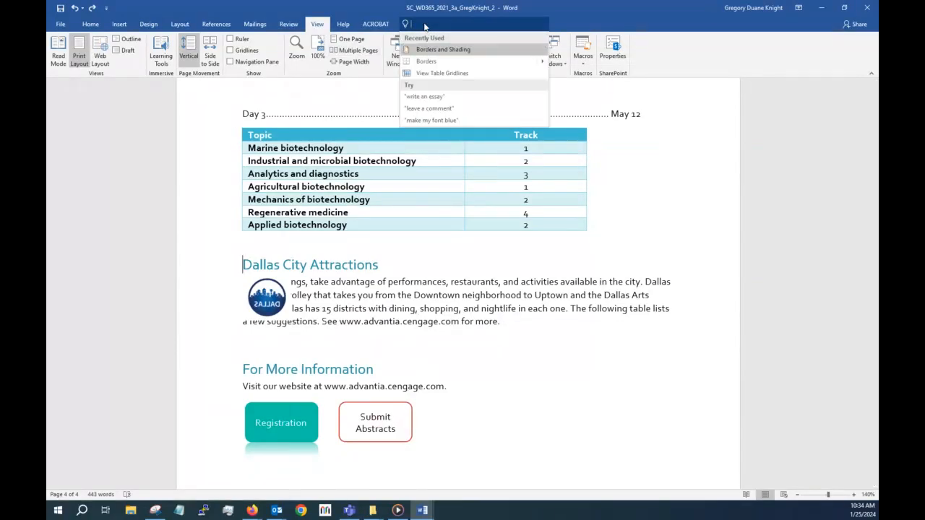
{"action": "type", "text": "top b"}
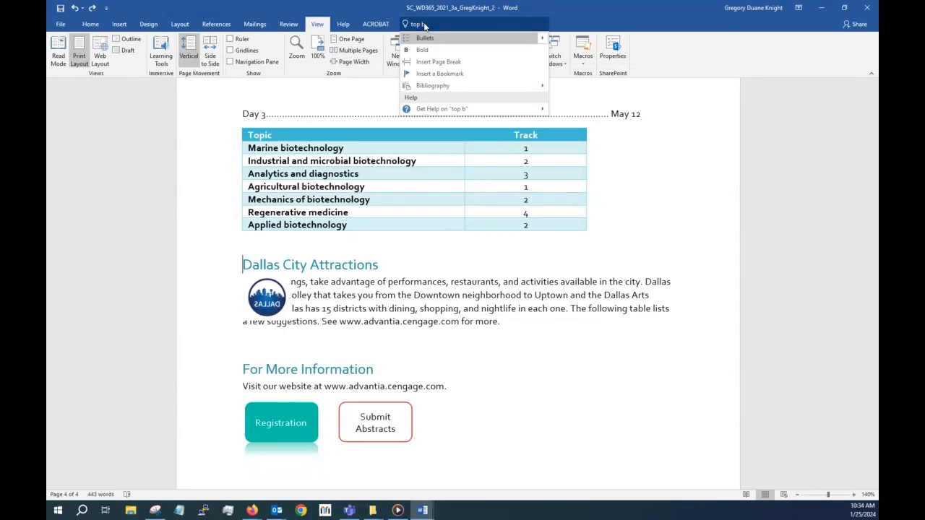
{"action": "type", "text": "orderf"}
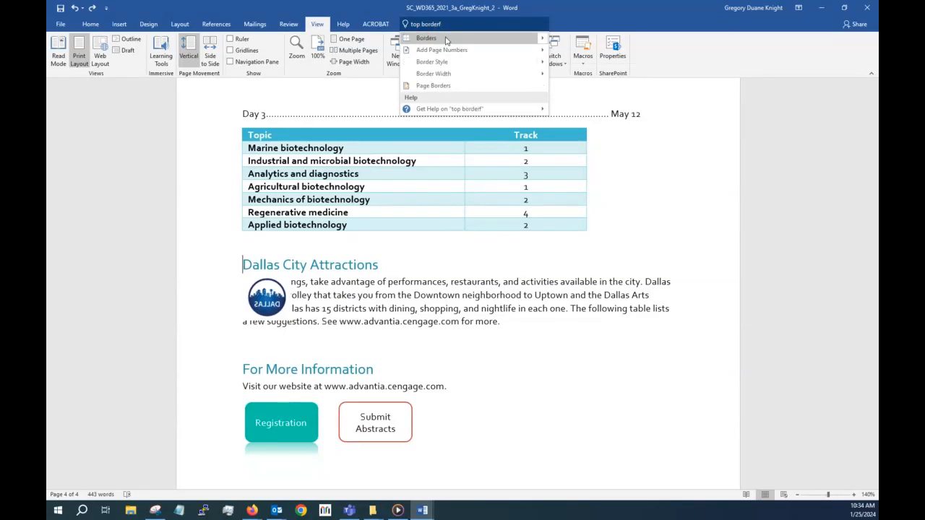
{"action": "mouse_move", "coordinate": [445, 64]}
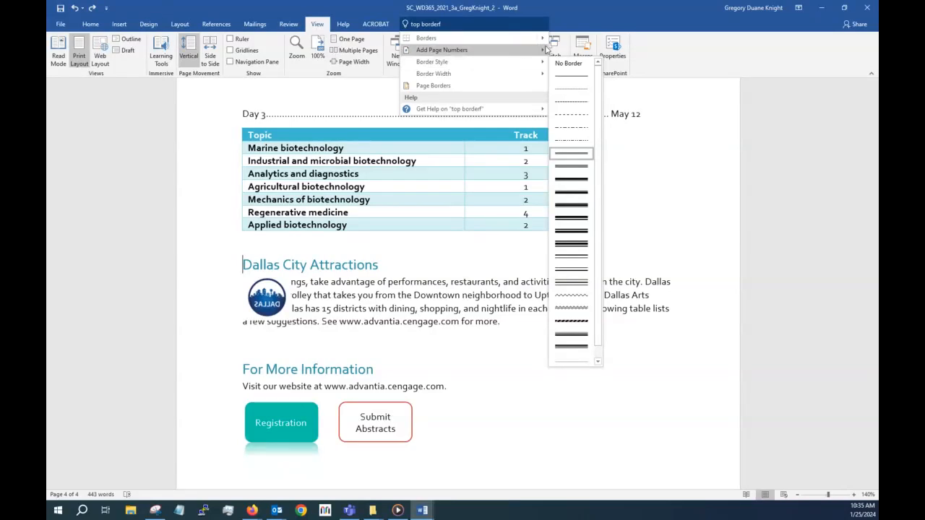
{"action": "left_click", "coordinate": [565, 103]}
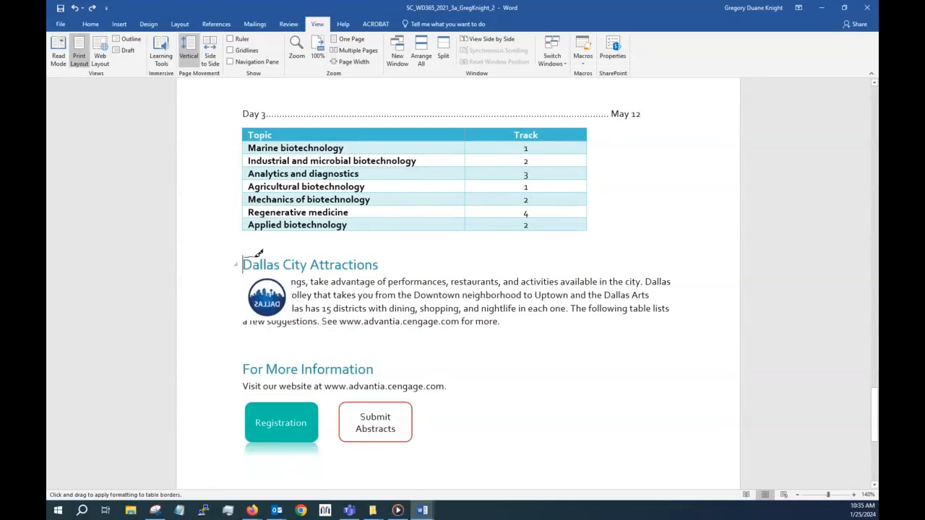
{"action": "left_click_drag", "start_coordinate": [257, 254], "coordinate": [416, 255]}
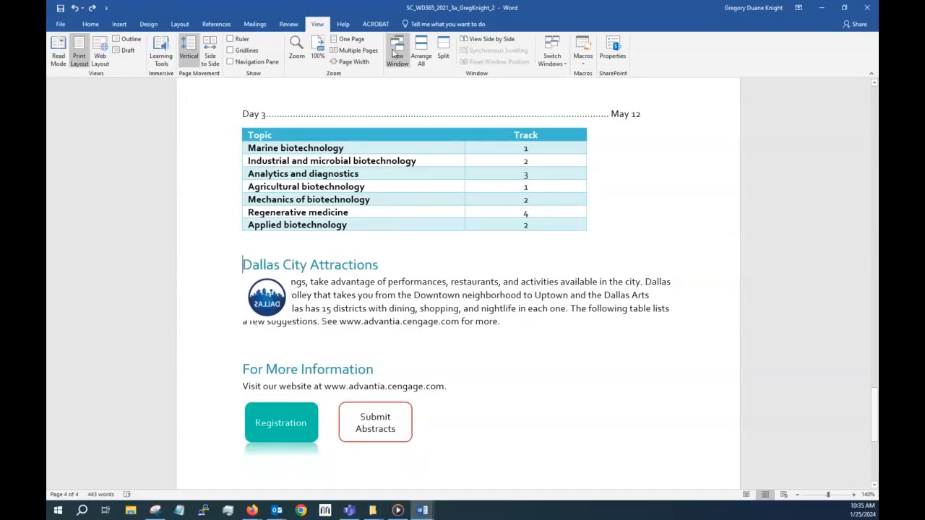
Find the border commands and set the border color to Turquoise, Accent 1, Darker 25% and the border width to 1 ½ pt
{"action": "left_click", "coordinate": [424, 23]}
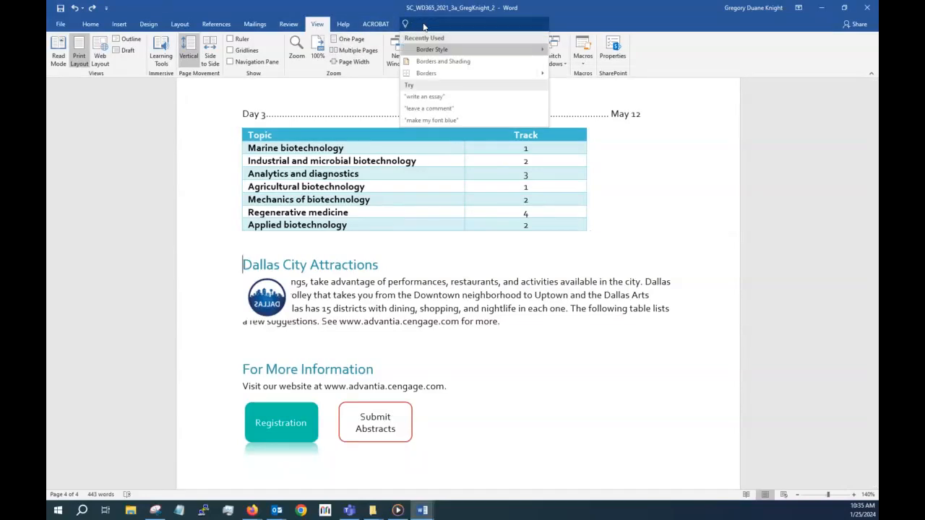
{"action": "type", "text": "border"}
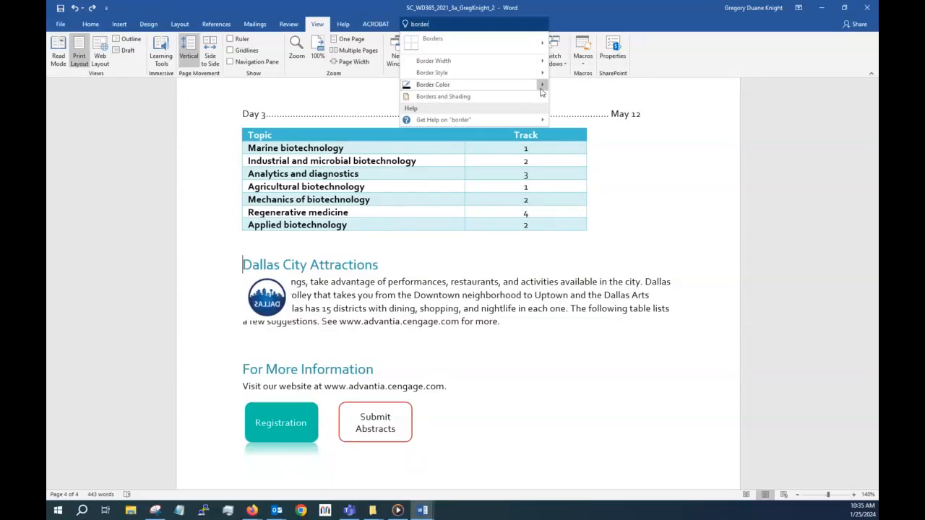
{"action": "mouse_move", "coordinate": [541, 92]}
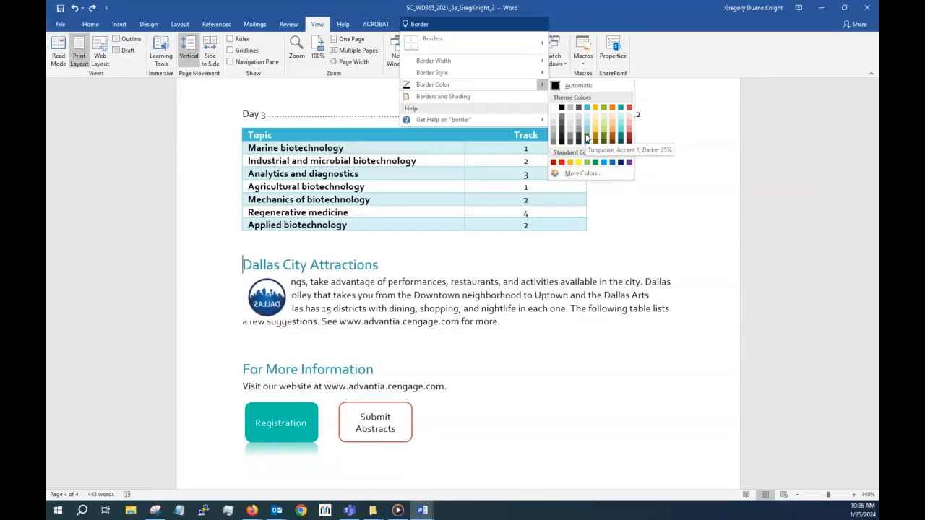
{"action": "left_click", "coordinate": [586, 138]}
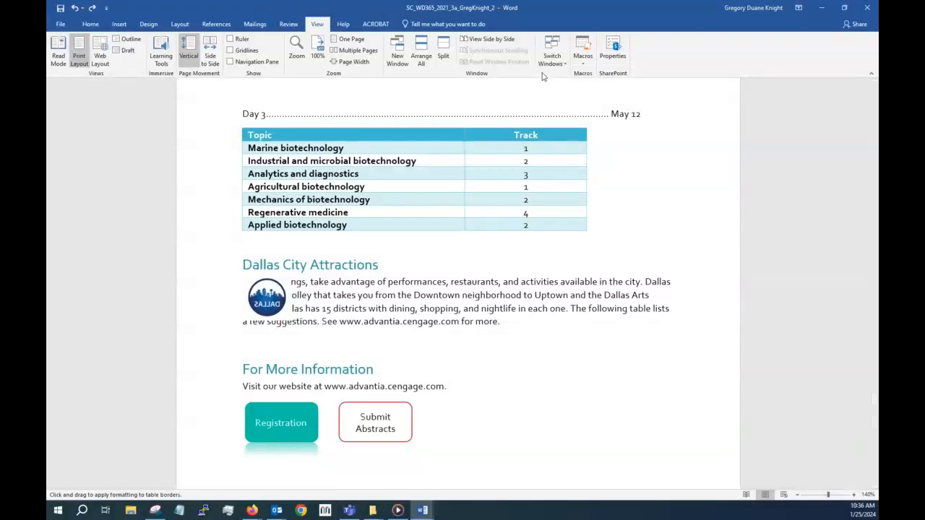
{"action": "left_click", "coordinate": [425, 23]}
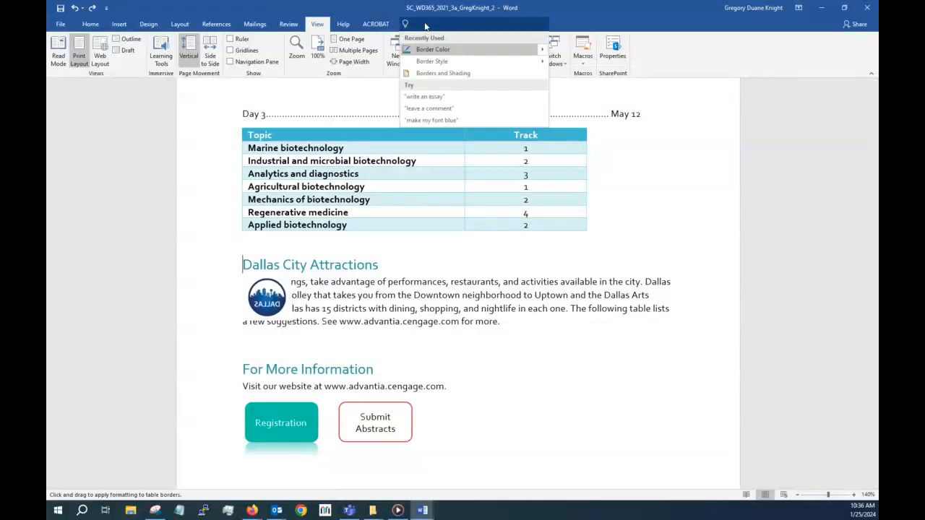
{"action": "type", "text": "bor"}
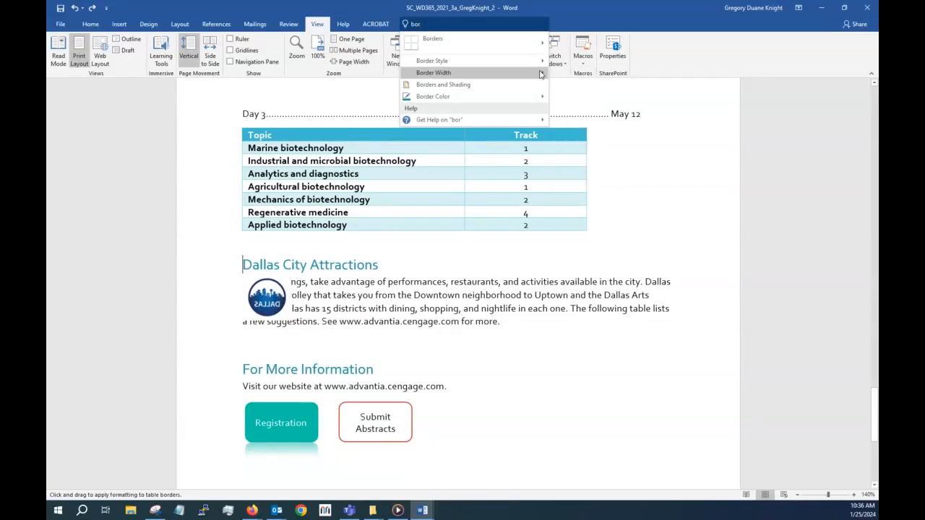
{"action": "mouse_move", "coordinate": [539, 73]}
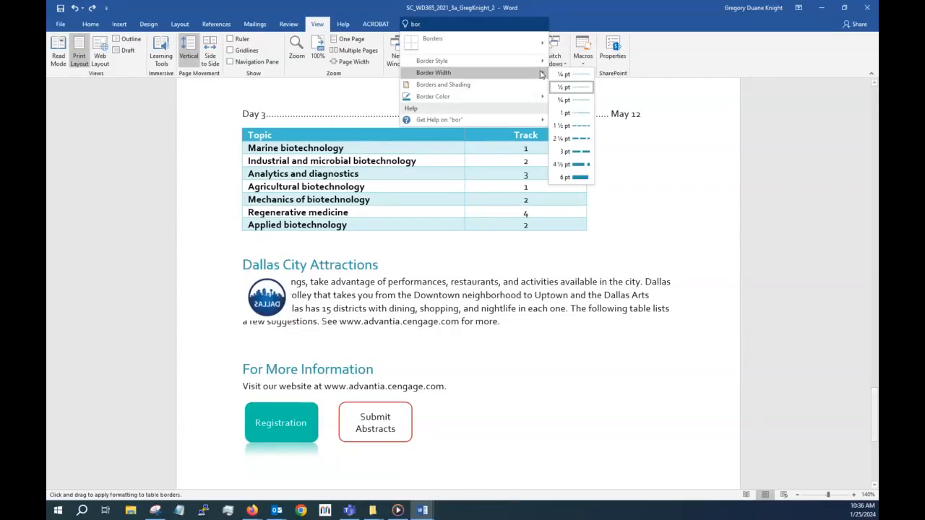
{"action": "left_click", "coordinate": [570, 126]}
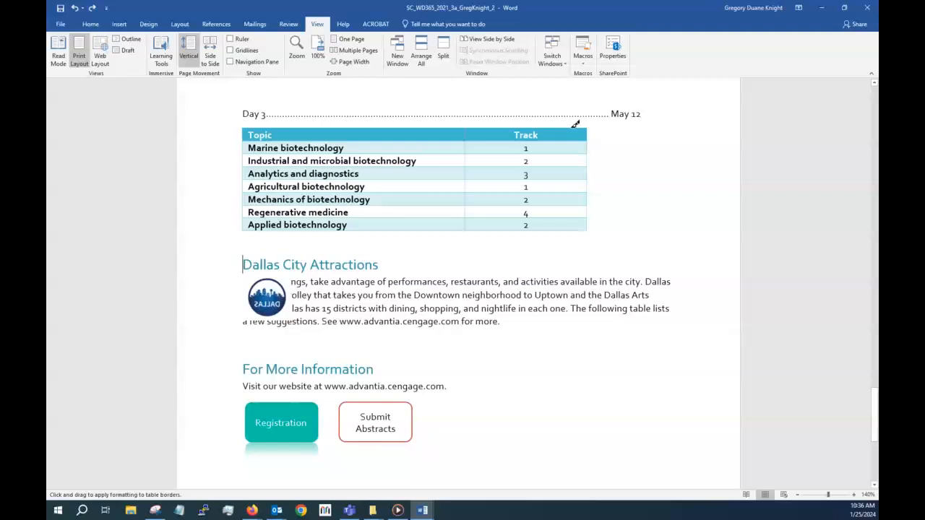
Apply a Top Border to the "Dallas City Attractions" heading with the chosen border formatting
{"action": "left_click", "coordinate": [422, 23]}
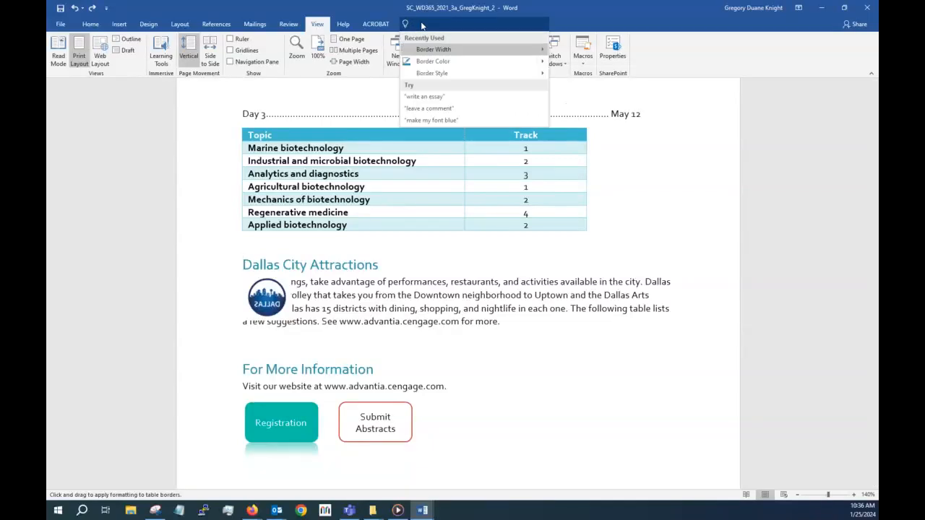
{"action": "type", "text": "bor"}
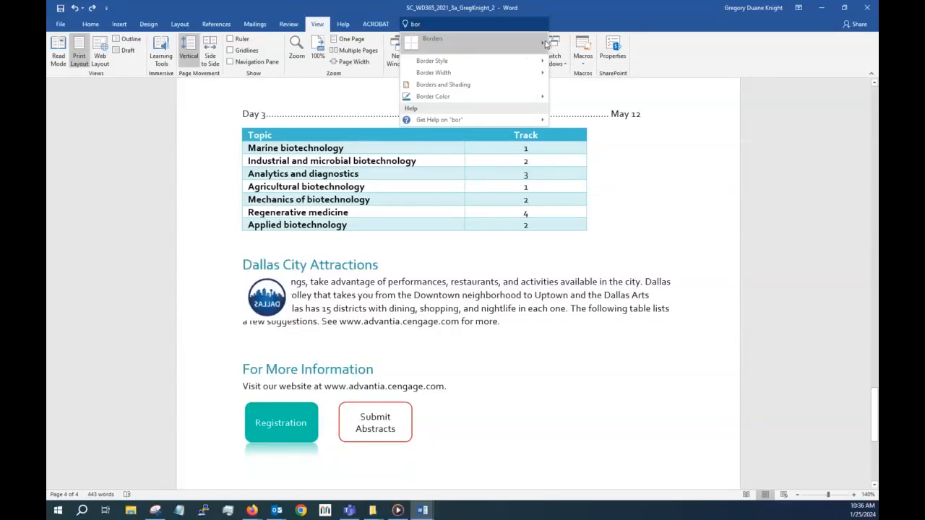
{"action": "mouse_move", "coordinate": [545, 44]}
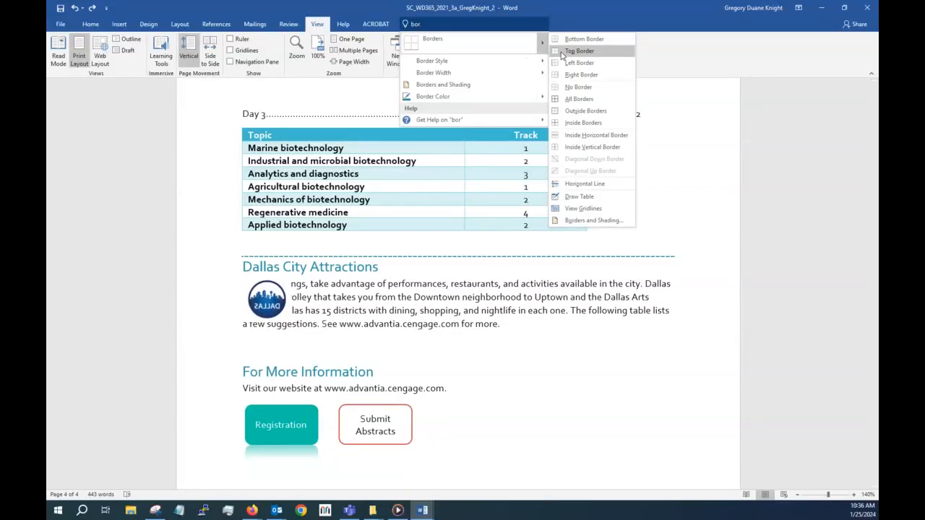
{"action": "left_click", "coordinate": [564, 52]}
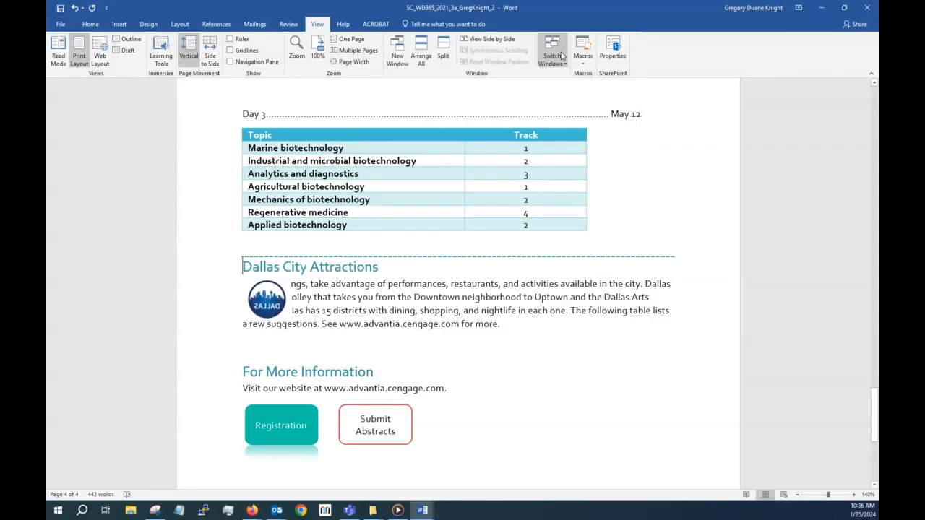
{"action": "left_click", "coordinate": [657, 211]}
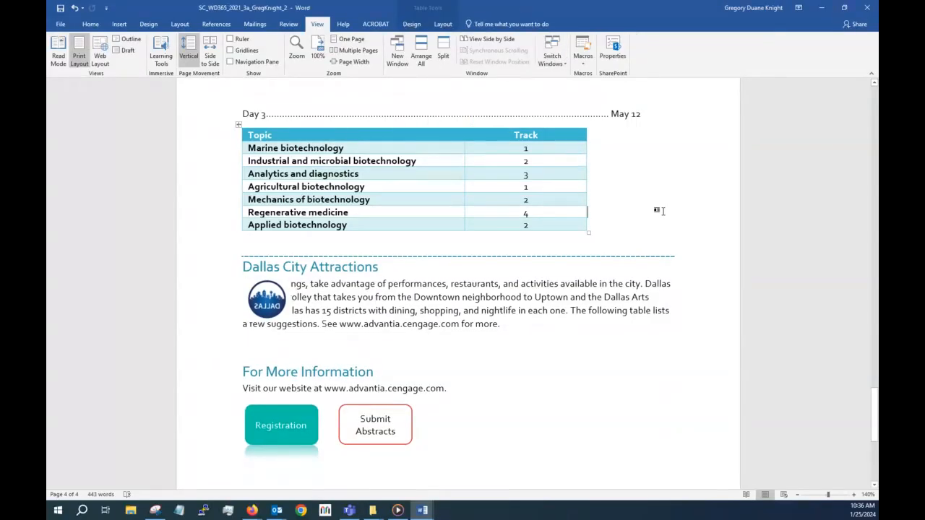
{"action": "left_click", "coordinate": [399, 271]}
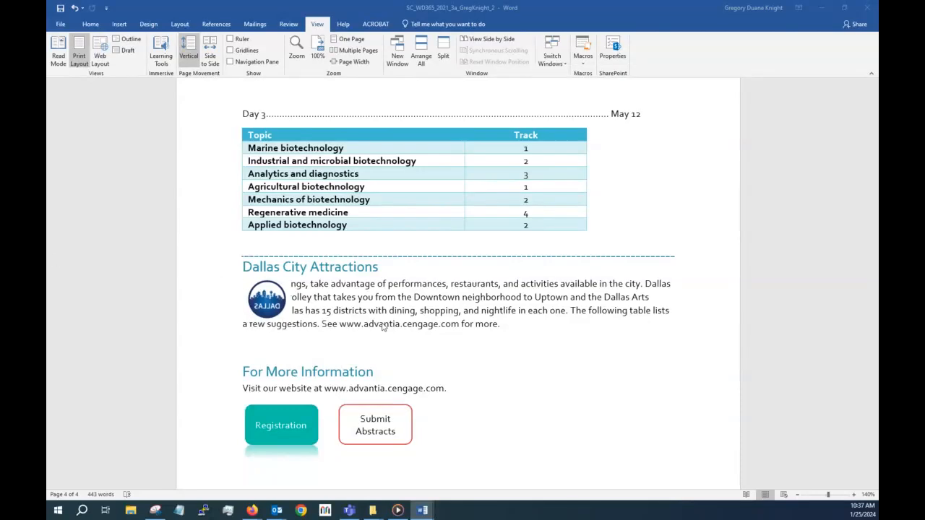
Flip the Dallas logo picture in the "Dallas City Attractions" section horizontally
{"action": "left_click", "coordinate": [257, 304]}
{"action": "double_click", "coordinate": [257, 303]}
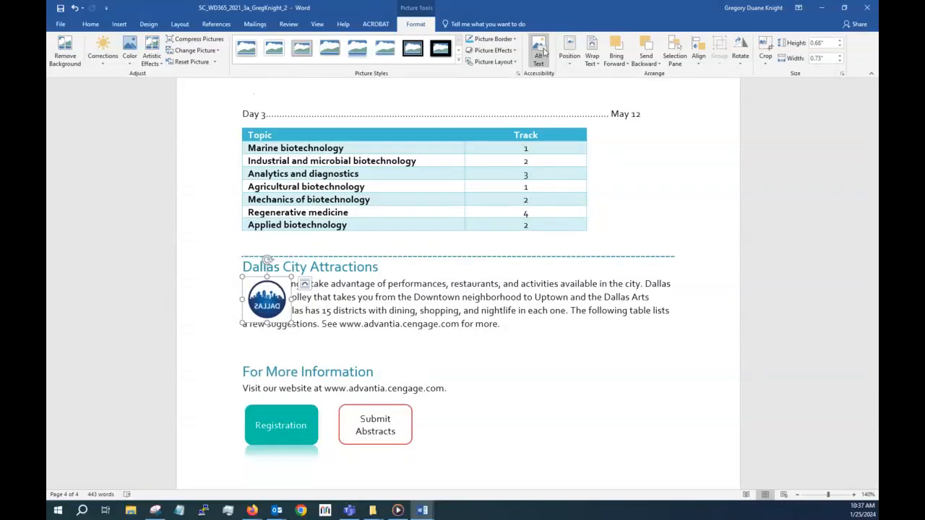
{"action": "left_click", "coordinate": [739, 64]}
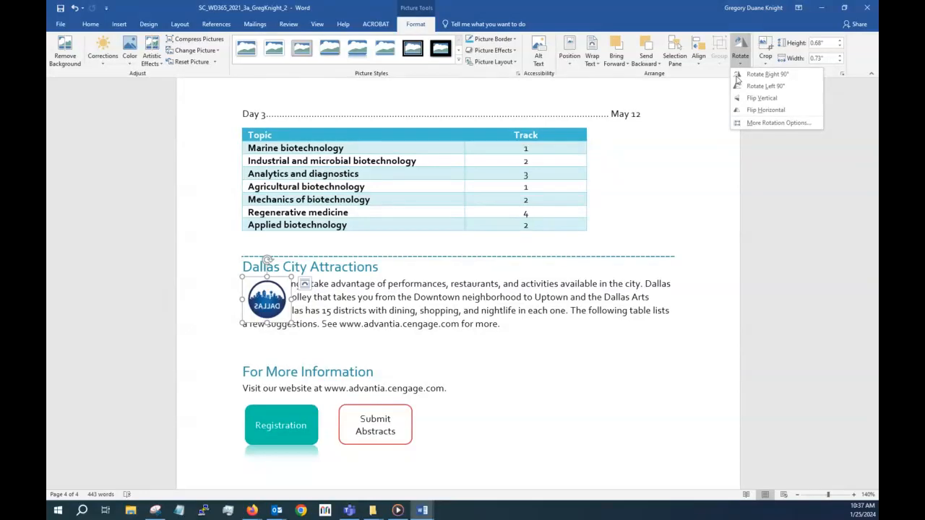
{"action": "left_click", "coordinate": [765, 110]}
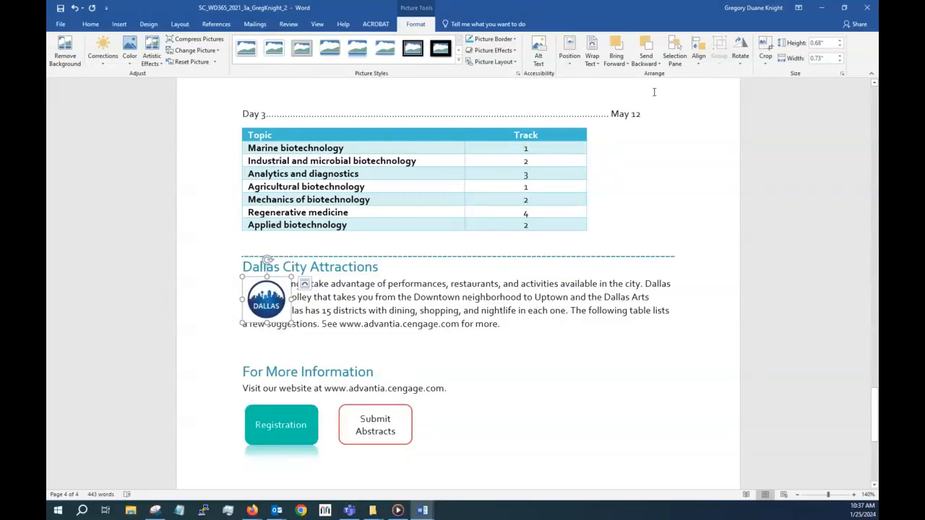
Set the Dallas picture's text wrapping to Tight and recolor it with Turquoise, Accent color 1 Light
{"action": "left_click", "coordinate": [599, 63]}
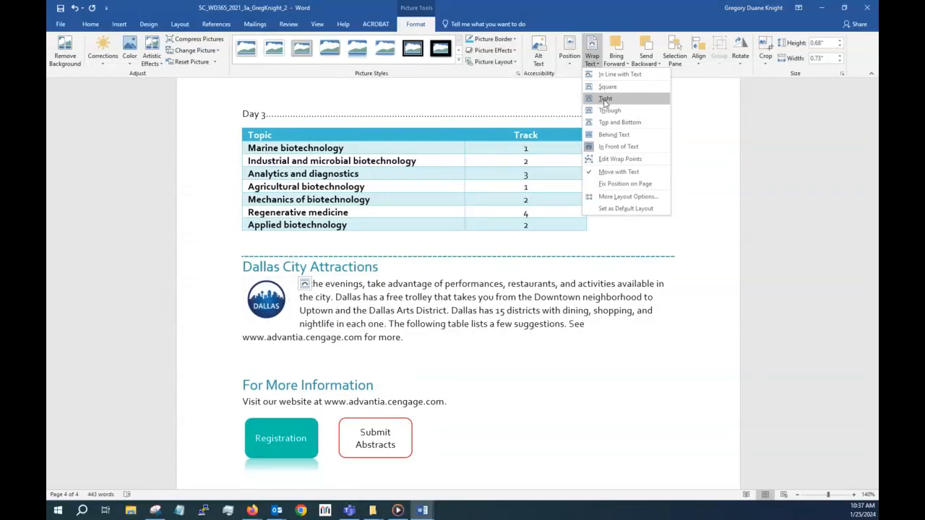
{"action": "left_click", "coordinate": [604, 98]}
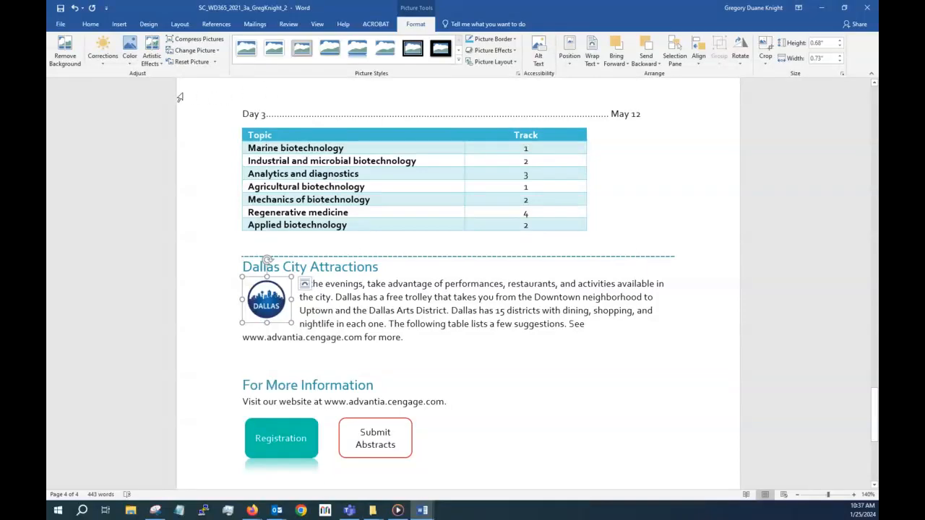
{"action": "left_click", "coordinate": [130, 64]}
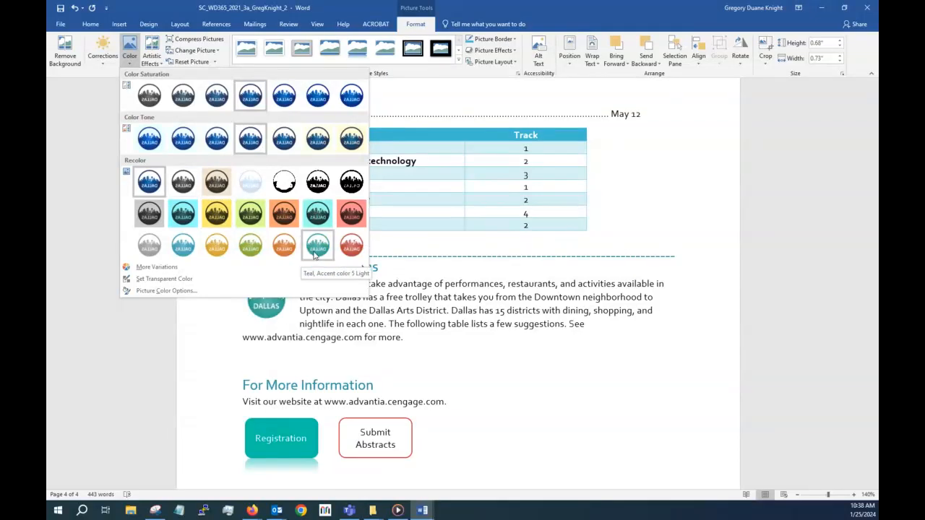
{"action": "left_click", "coordinate": [186, 247]}
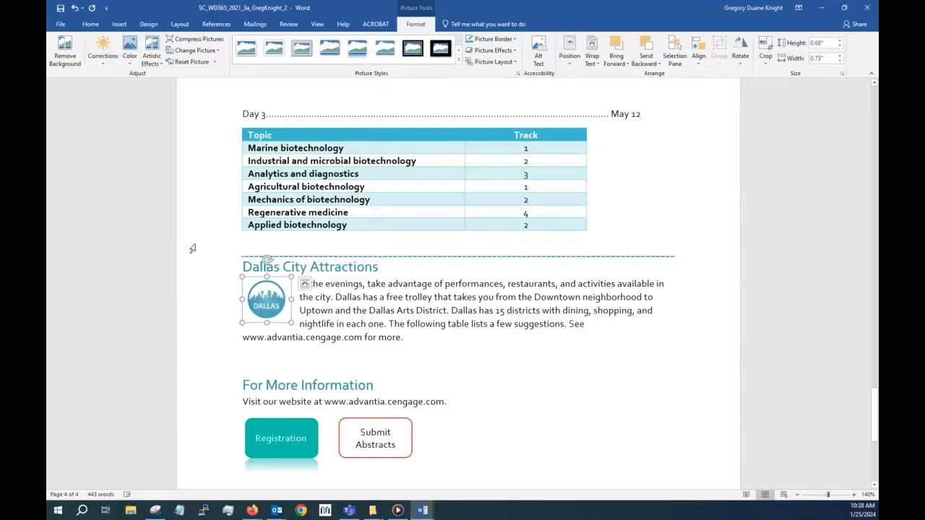
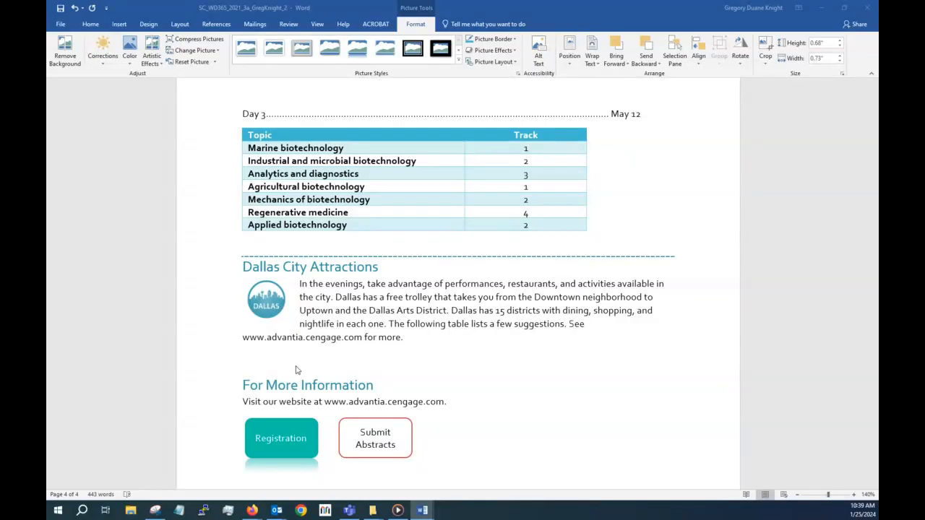
Insert a table with two columns and four rows in the blank paragraph below the "Dallas City Attractions" text
{"action": "left_click", "coordinate": [255, 354]}
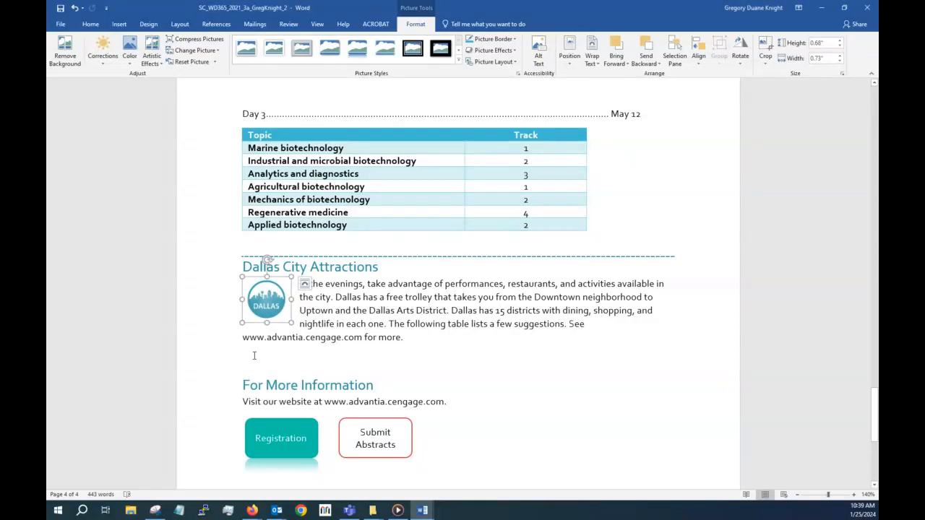
{"action": "left_click", "coordinate": [254, 354]}
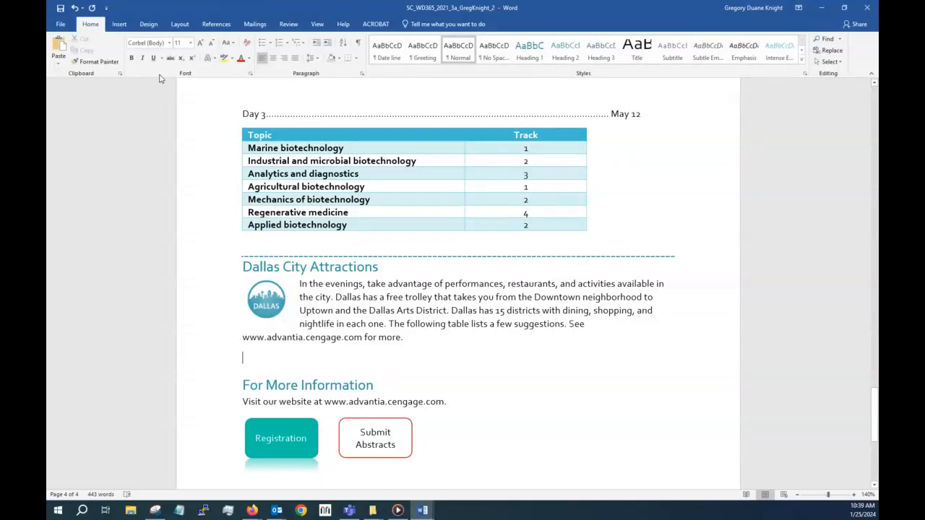
{"action": "left_click", "coordinate": [120, 24]}
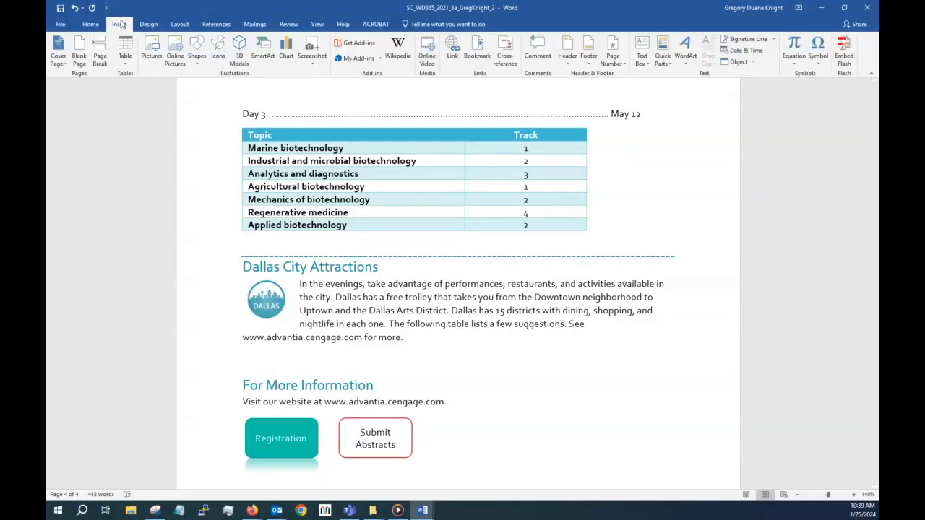
{"action": "left_click", "coordinate": [127, 62]}
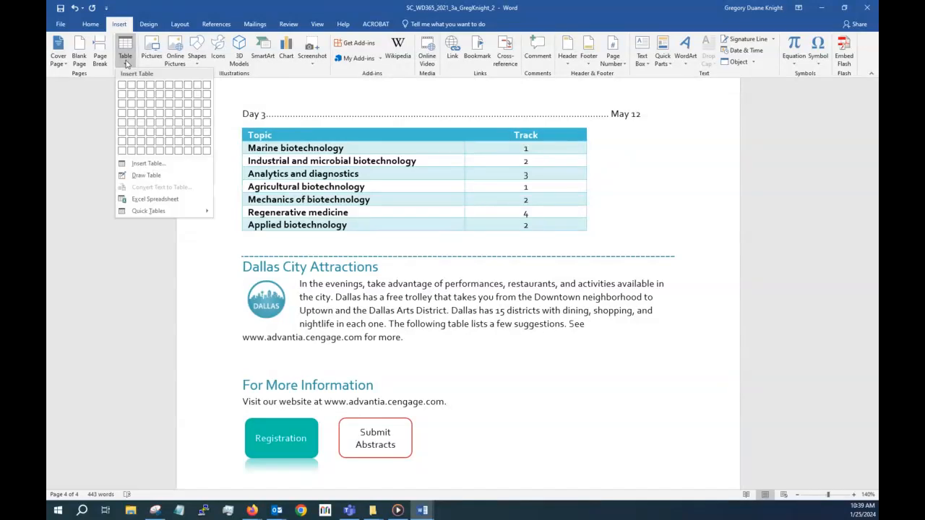
{"action": "left_click", "coordinate": [131, 115]}
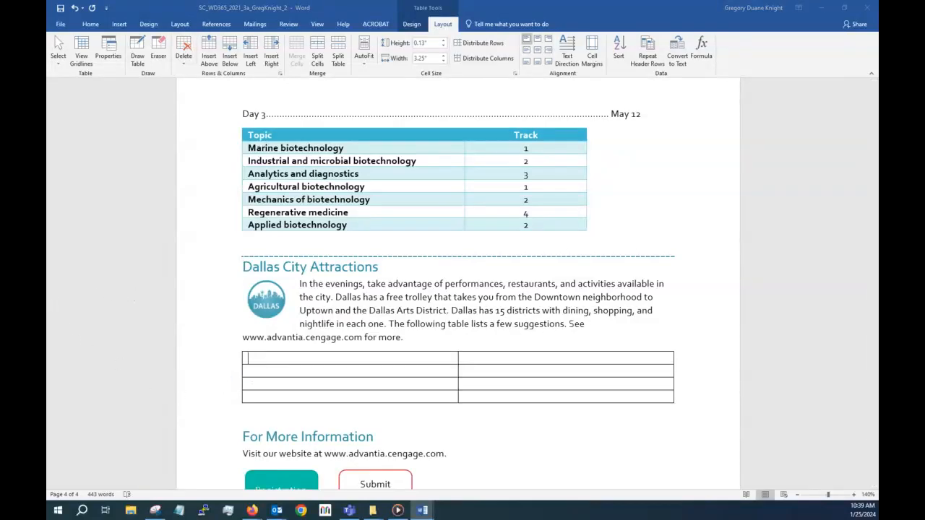
Check the table contents in the instructions document and fill the new table's header row with "District" and "To Do"
{"action": "left_click_drag", "start_coordinate": [0, 49], "coordinate": [404, 48]}
{"action": "scroll", "coordinate": [328, 166], "scroll_direction": "down", "scroll_amount": 5}
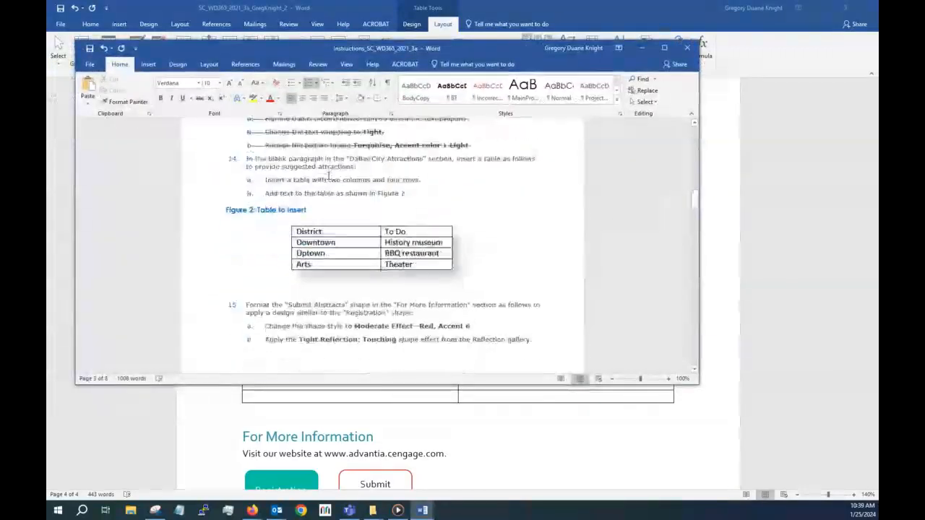
{"action": "left_click_drag", "start_coordinate": [309, 45], "coordinate": [46, 46]}
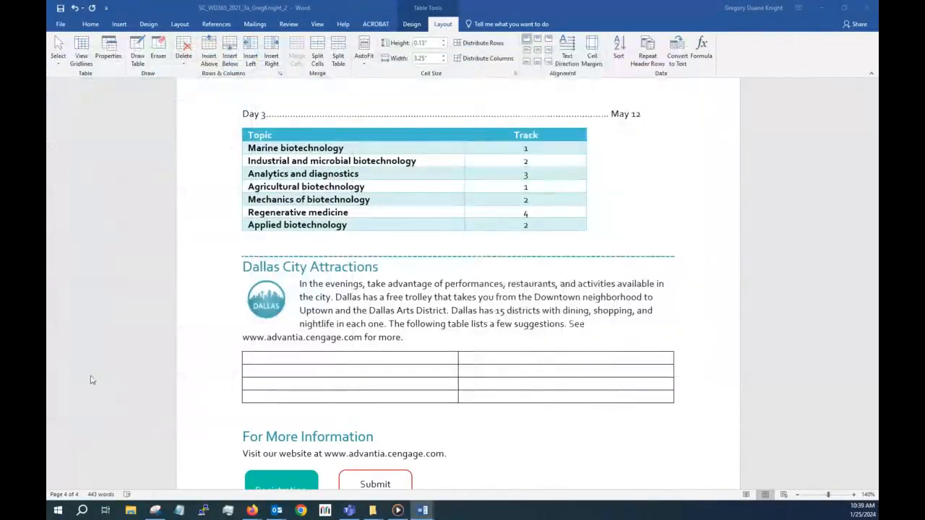
{"action": "left_click", "coordinate": [265, 357]}
{"action": "type", "text": "D"}
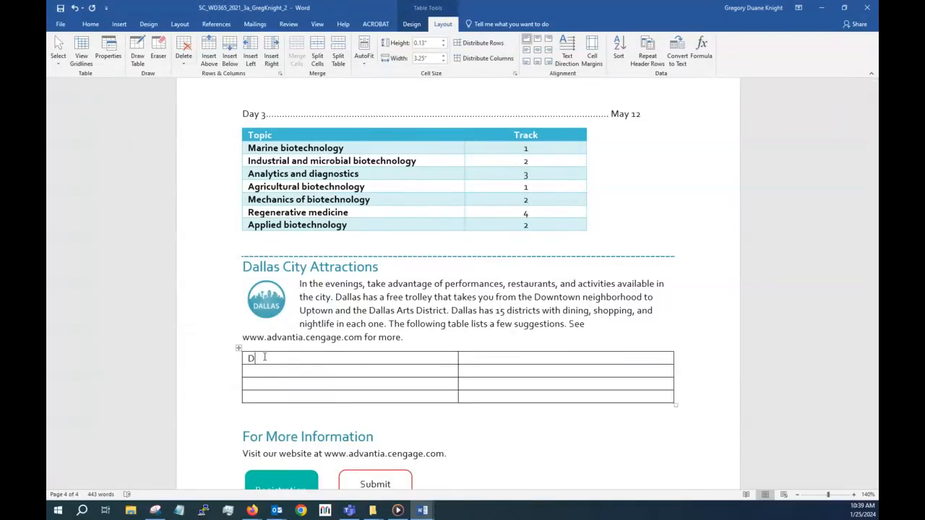
{"action": "type", "text": "istrict"}
{"action": "key", "text": "Tab"}
{"action": "type", "text": "To"}
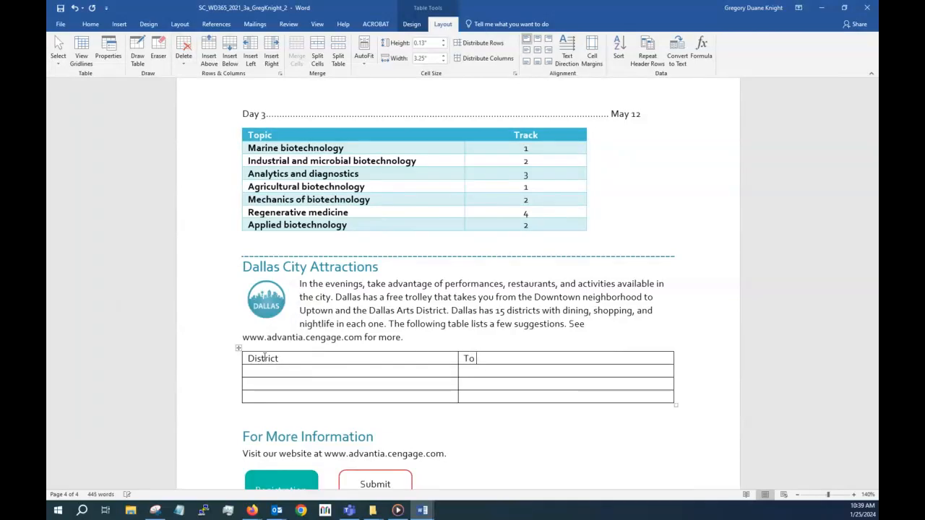
{"action": "type", "text": " DO"}
{"action": "key", "text": "BackSpace"}
{"action": "type", "text": "o"}
{"action": "key", "text": "Tab"}
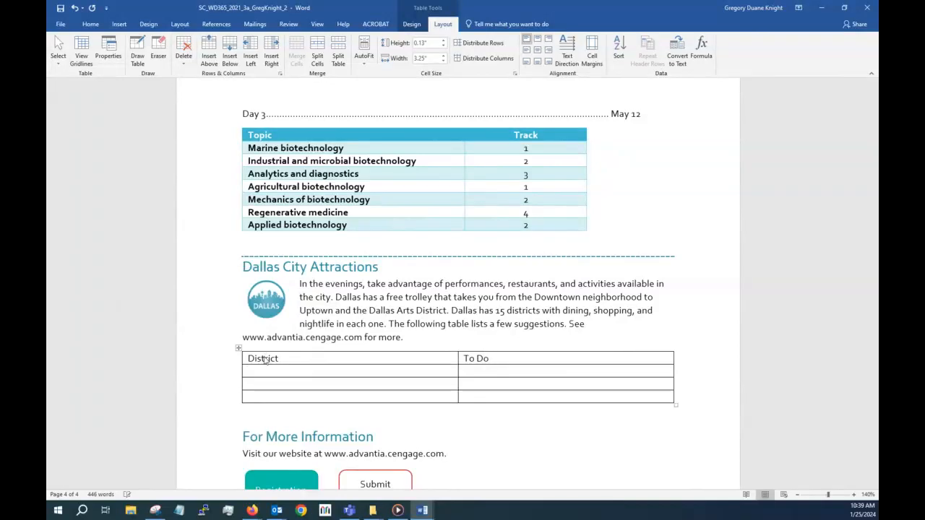
Fill the second table row with "Downtown" and "History Museum", and the third with "Uptown" and "BBQ restaurant"
{"action": "type", "text": "Downtown"}
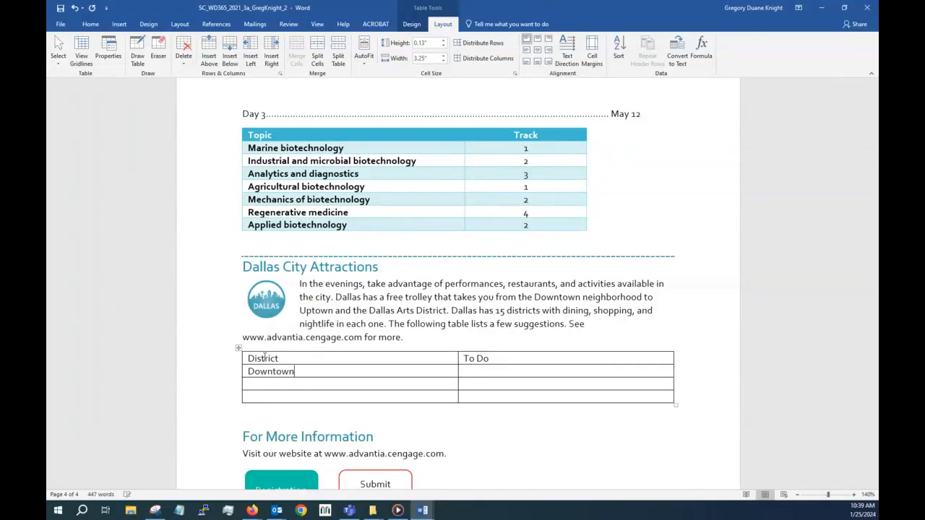
{"action": "key", "text": "Tab"}
{"action": "type", "text": "History Museum"}
{"action": "type", "text": "Uptown"}
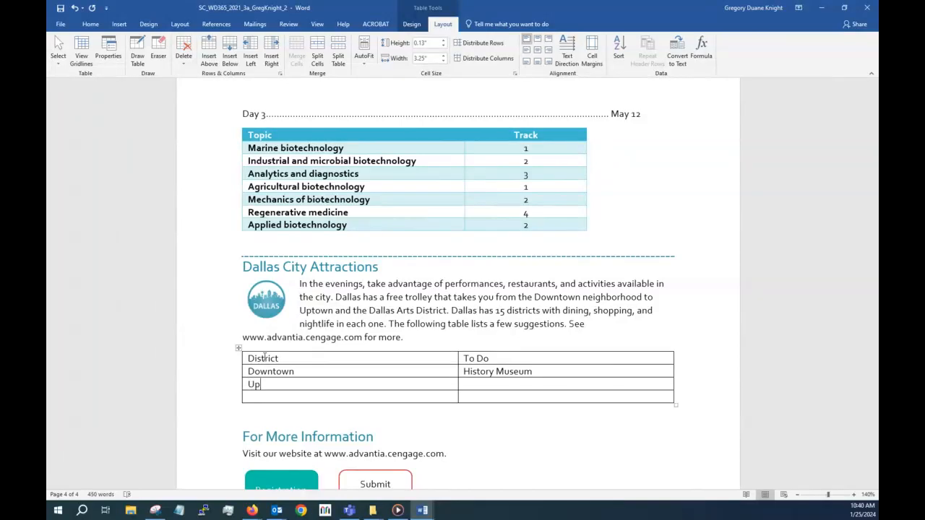
{"action": "key", "text": "Tab"}
{"action": "type", "text": "BBQ restaurant"}
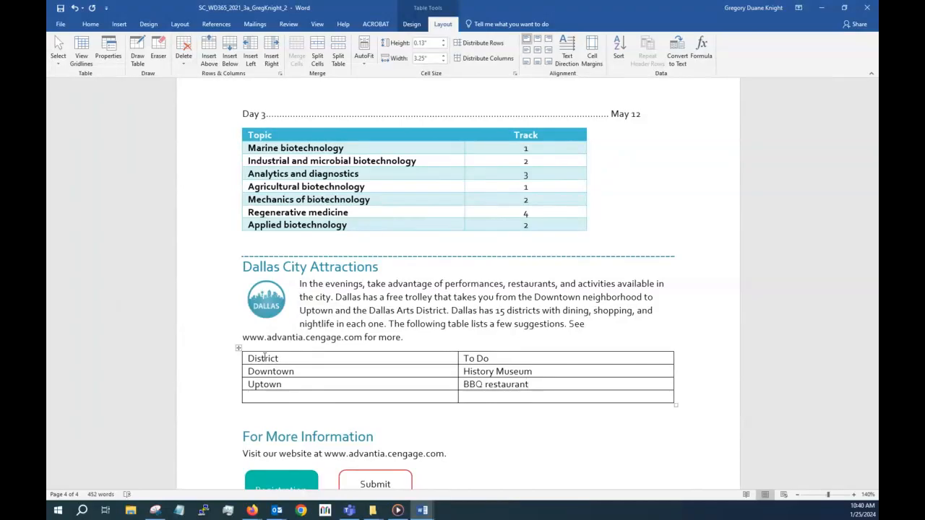
Fill the last row of the attractions table with "Arts" and "Theater", and save the document
{"action": "type", "text": "Arts"}
{"action": "key", "text": "Tab"}
{"action": "type", "text": "The"}
{"action": "type", "text": "ter"}
{"action": "key", "text": "Left"}
{"action": "key", "text": "Left"}
{"action": "key", "text": "Left"}
{"action": "type", "text": "a"}
{"action": "key", "text": "End"}
{"action": "left_click", "coordinate": [60, 7]}
Apply the "Moderate Effect - Red, Accent 6" shape style to the "Submit Abstracts" shape under For More Information
{"action": "scroll", "coordinate": [393, 440], "scroll_direction": "down", "scroll_amount": 3}
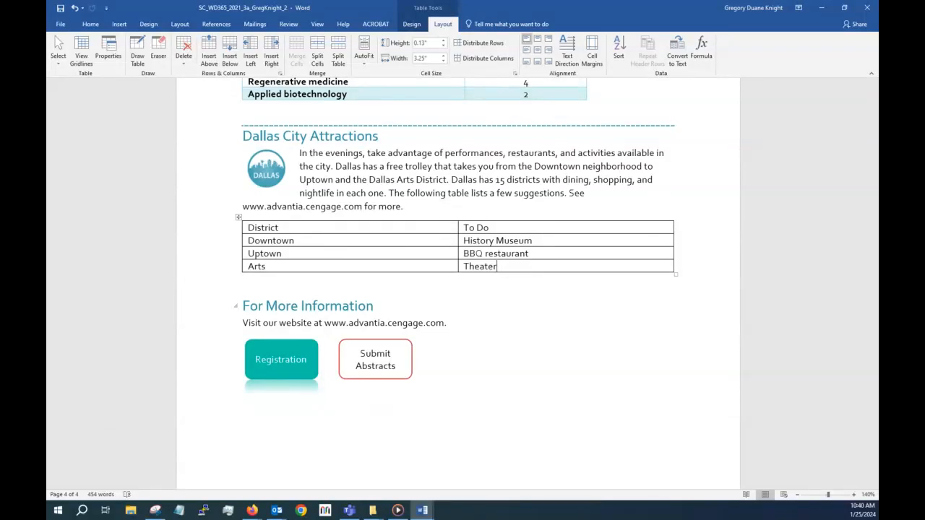
{"action": "left_click", "coordinate": [373, 364]}
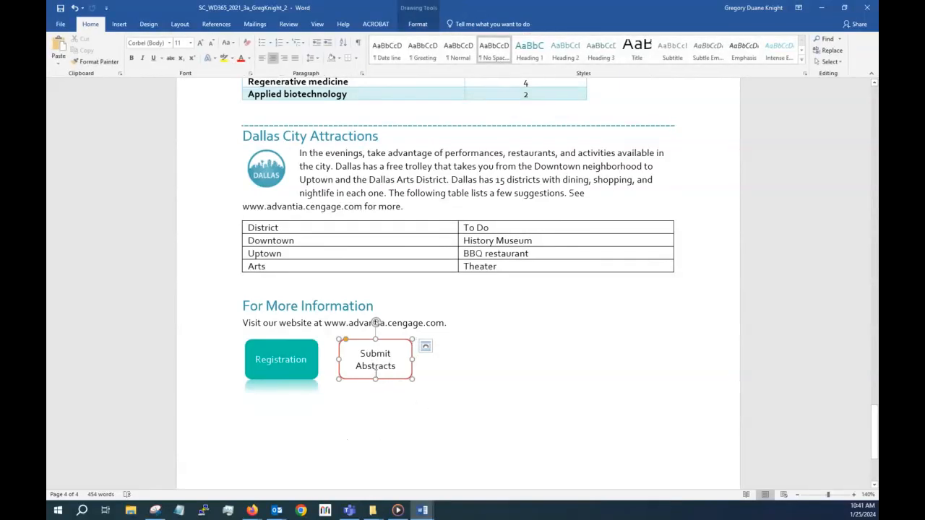
{"action": "left_click", "coordinate": [426, 347]}
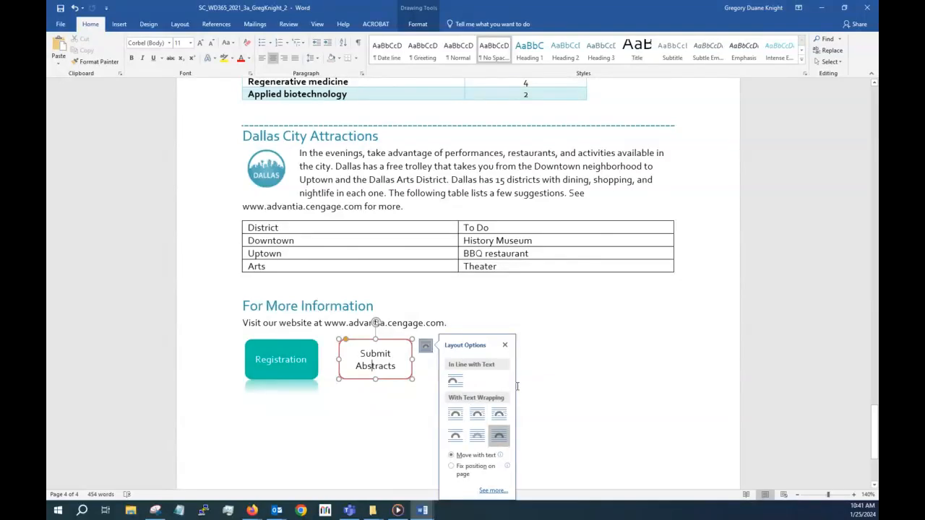
{"action": "left_click", "coordinate": [505, 347]}
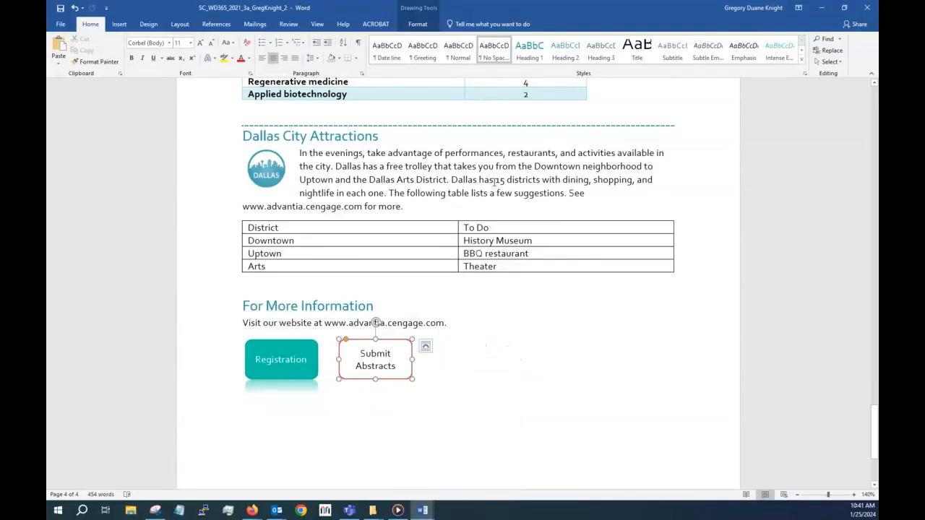
{"action": "left_click", "coordinate": [417, 23]}
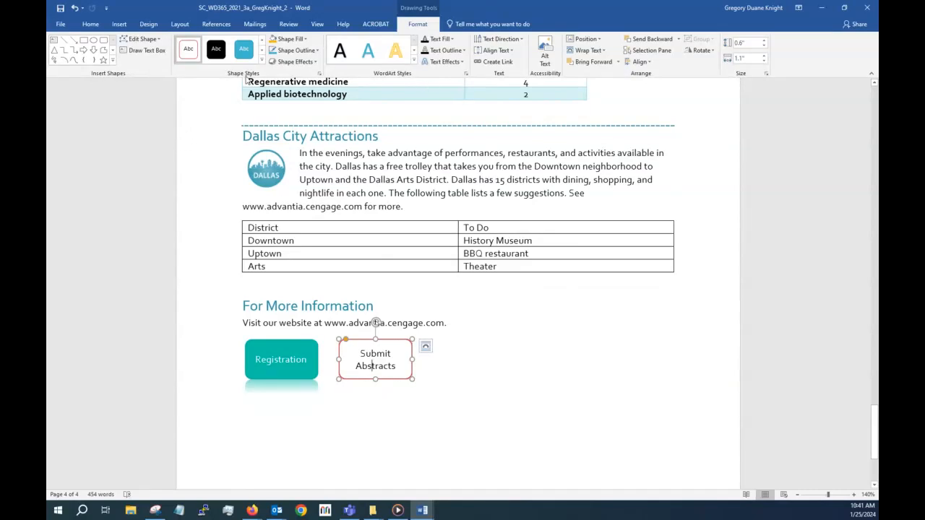
{"action": "left_click", "coordinate": [207, 55]}
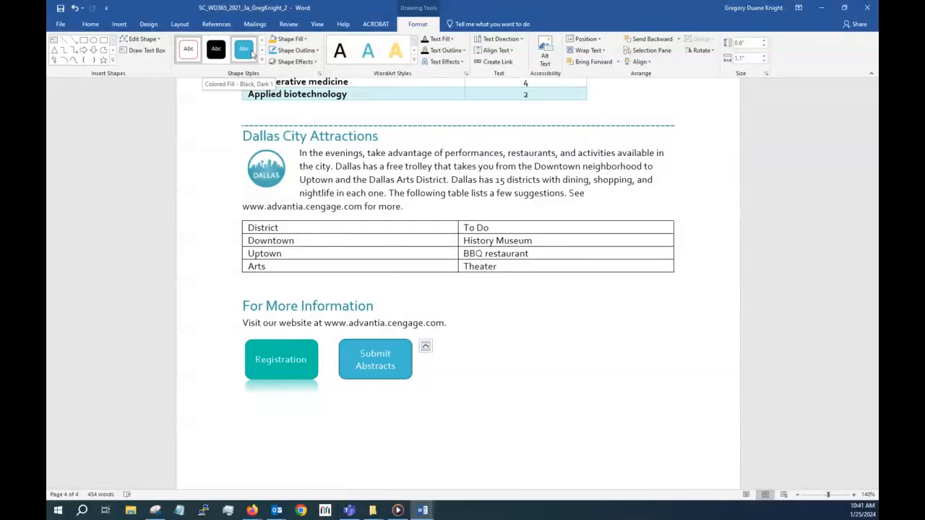
{"action": "left_click", "coordinate": [262, 61]}
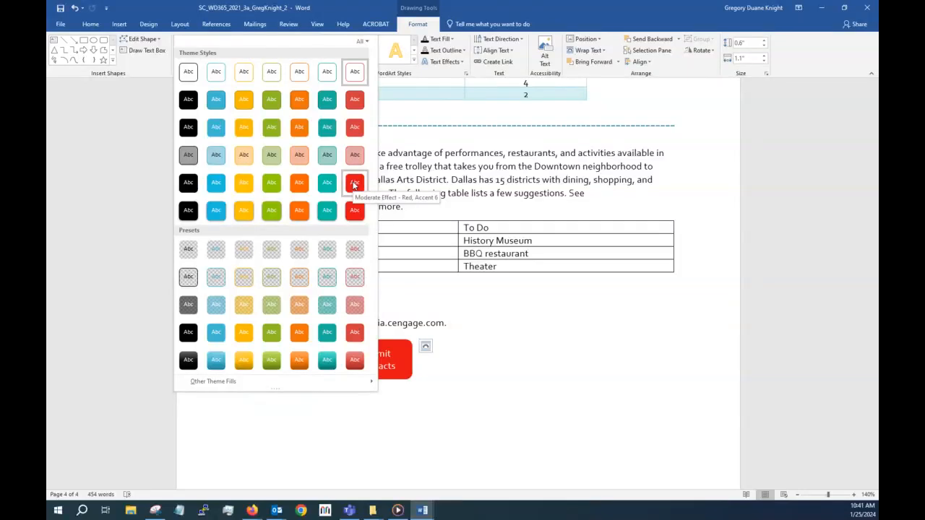
{"action": "left_click", "coordinate": [353, 185]}
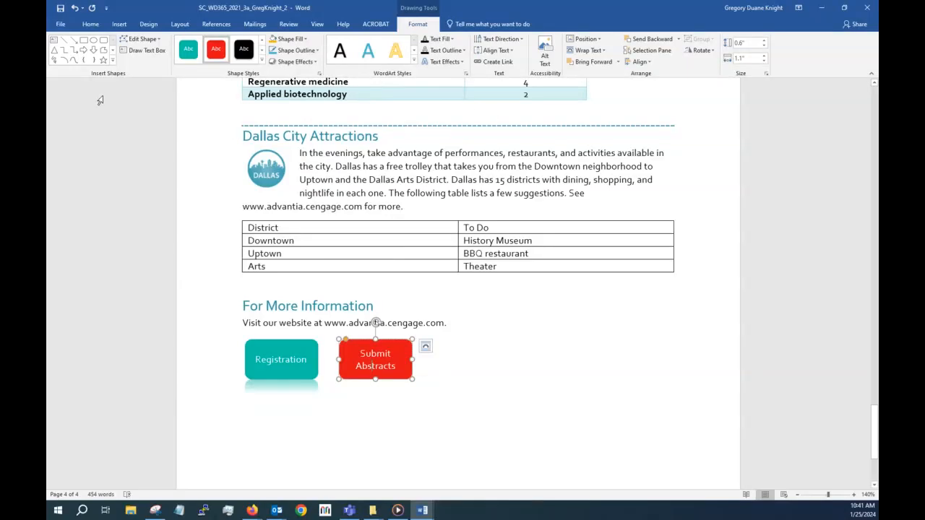
{"action": "left_click", "coordinate": [465, 73]}
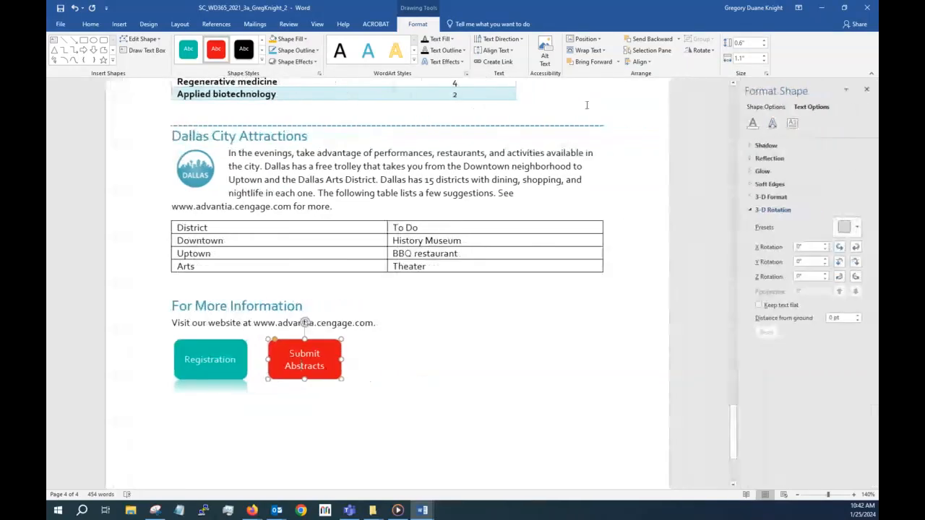
{"action": "left_click", "coordinate": [749, 158]}
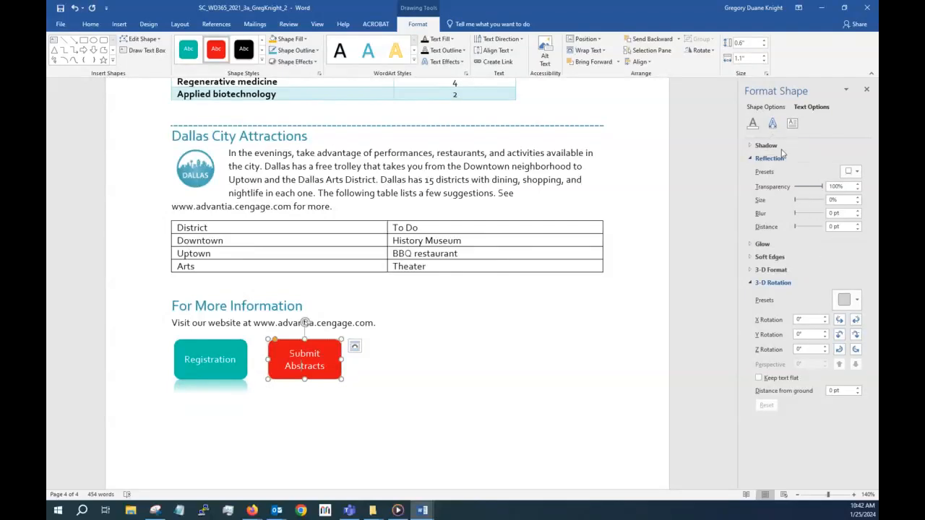
{"action": "left_click", "coordinate": [752, 123]}
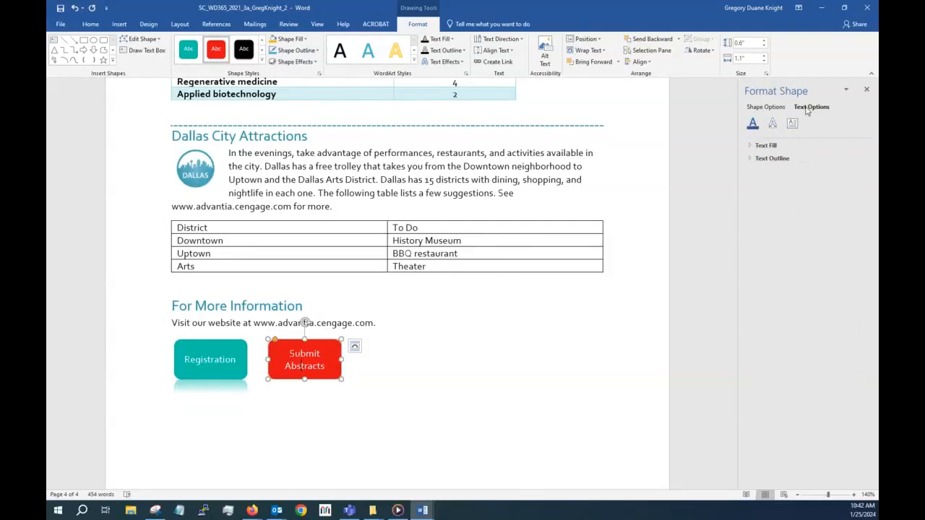
{"action": "left_click", "coordinate": [866, 89]}
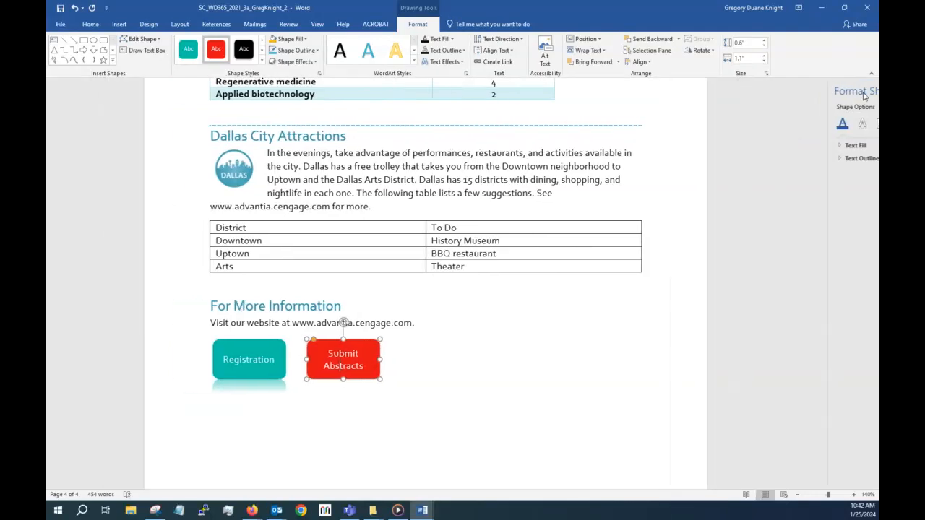
Search the available commands for the reflection gallery and clear the search
{"action": "left_click", "coordinate": [467, 26]}
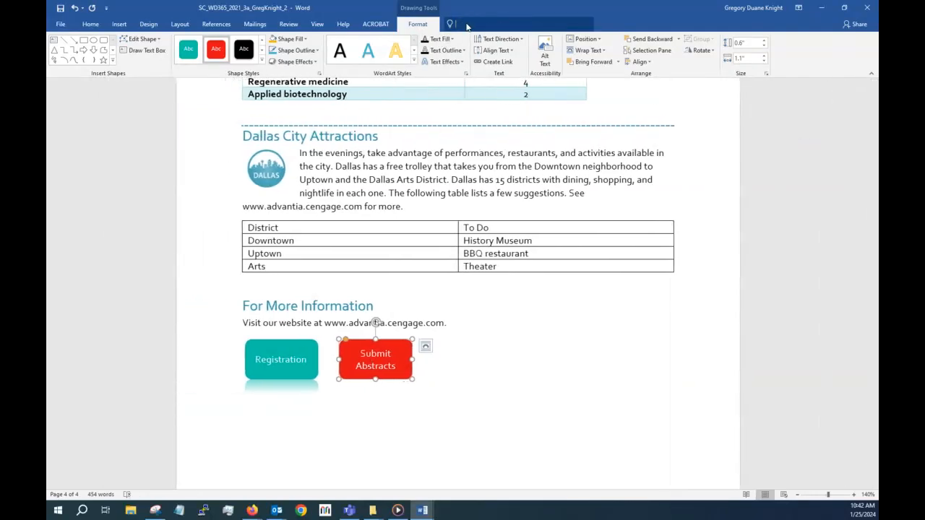
{"action": "type", "text": "refel"}
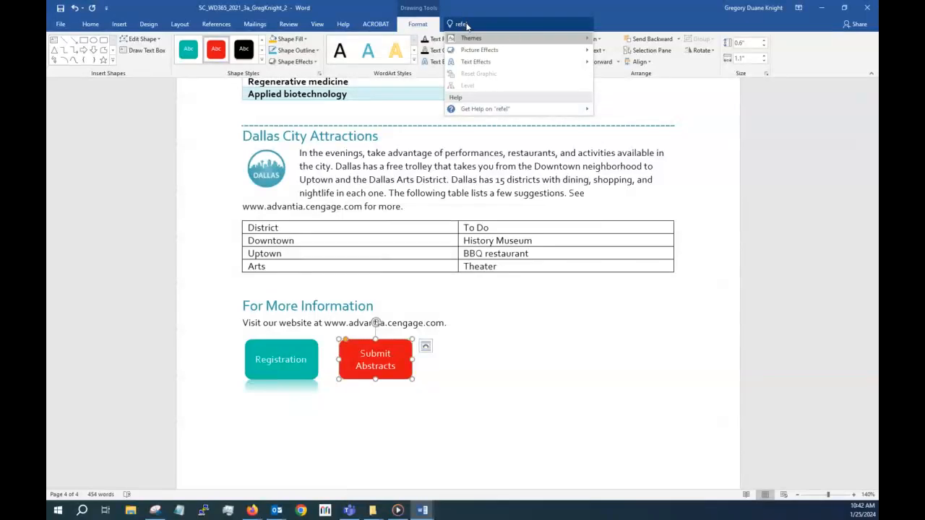
{"action": "type", "text": "cti"}
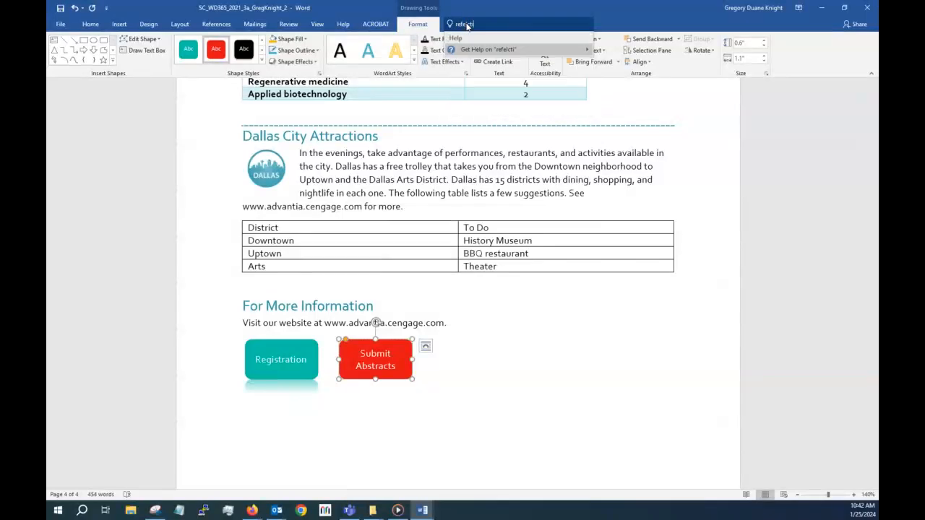
{"action": "type", "text": "on gallery"}
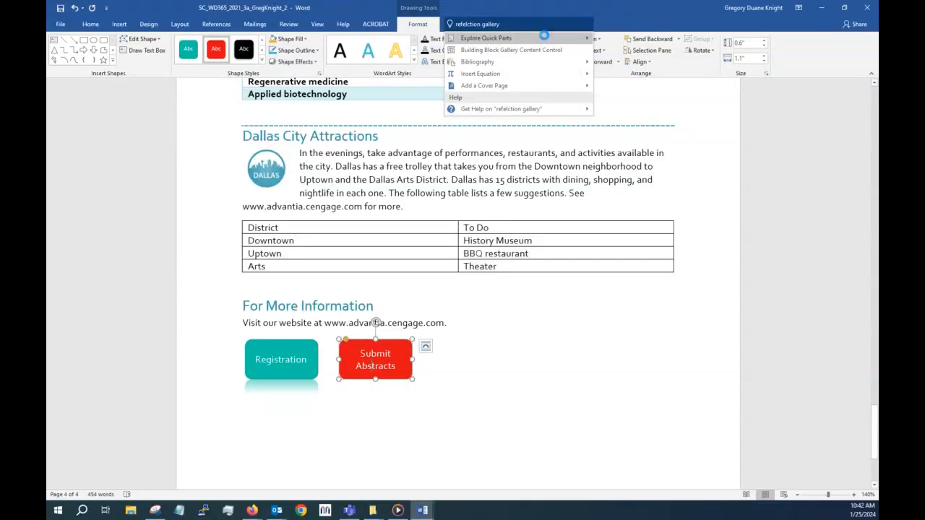
{"action": "key", "text": "BackSpace"}
{"action": "key", "text": "BackSpace"}
{"action": "key", "text": "BackSpace"}
{"action": "key", "text": "BackSpace"}
{"action": "key", "text": "BackSpace"}
{"action": "key", "text": "BackSpace"}
{"action": "key", "text": "BackSpace"}
{"action": "key", "text": "BackSpace"}
{"action": "key", "text": "BackSpace"}
{"action": "key", "text": "BackSpace"}
{"action": "key", "text": "BackSpace"}
{"action": "key", "text": "BackSpace"}
{"action": "key", "text": "BackSpace"}
{"action": "key", "text": "BackSpace"}
{"action": "key", "text": "BackSpace"}
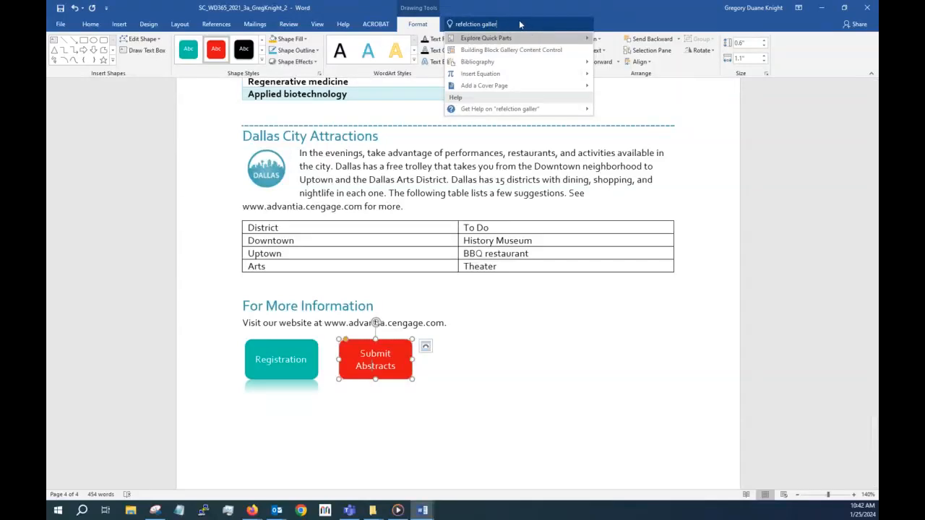
{"action": "key", "text": "BackSpace"}
{"action": "key", "text": "BackSpace"}
{"action": "key", "text": "BackSpace"}
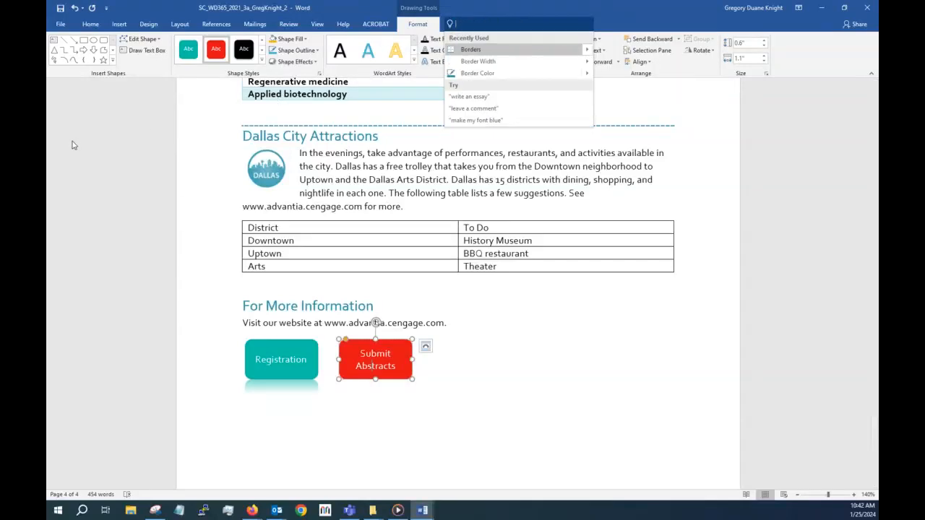
{"action": "left_click", "coordinate": [115, 139]}
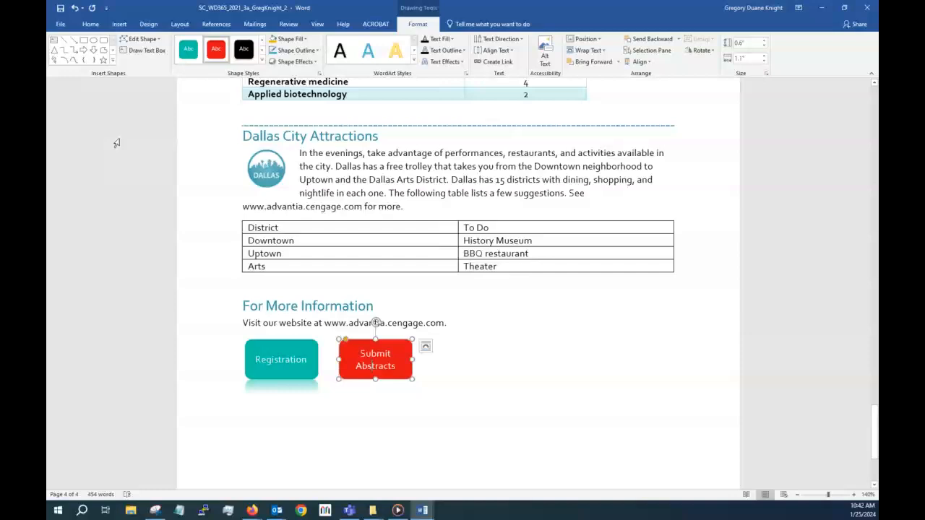
{"action": "left_click", "coordinate": [424, 346]}
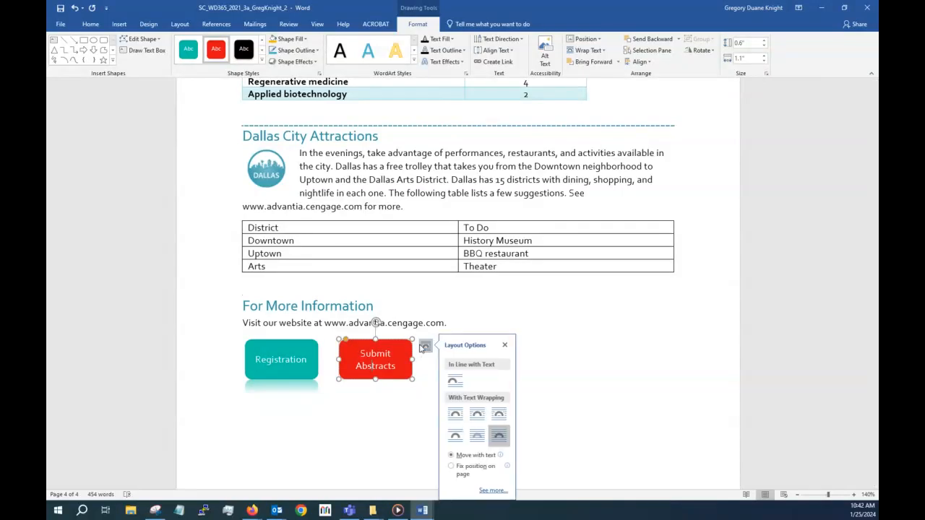
{"action": "left_click", "coordinate": [493, 489]}
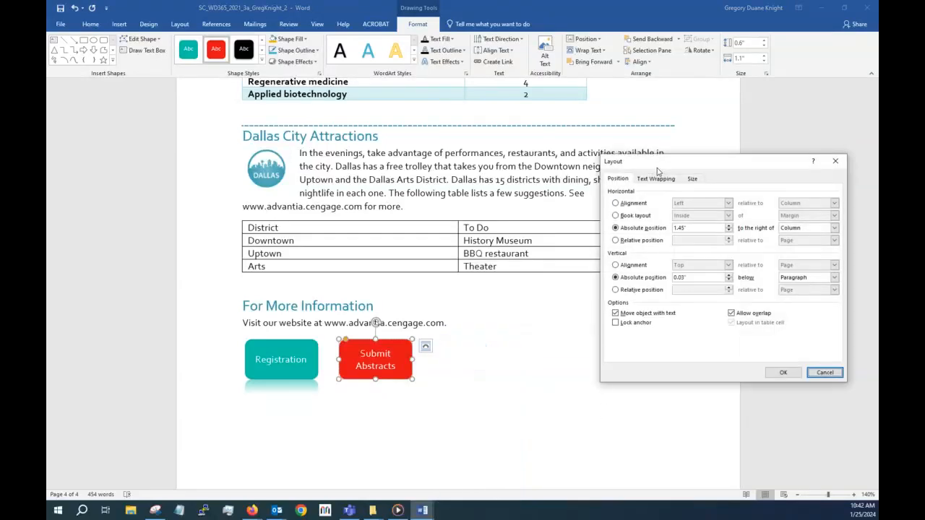
{"action": "left_click", "coordinate": [655, 179]}
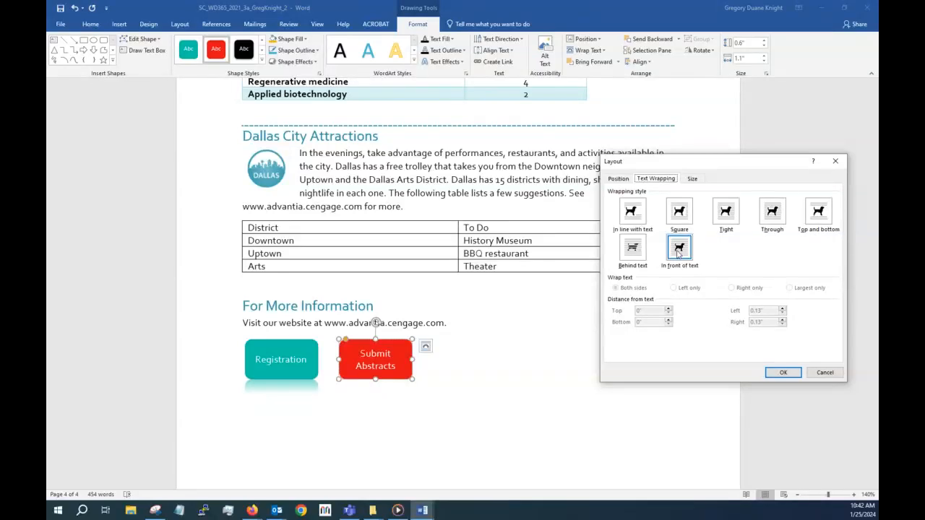
{"action": "left_click", "coordinate": [692, 178]}
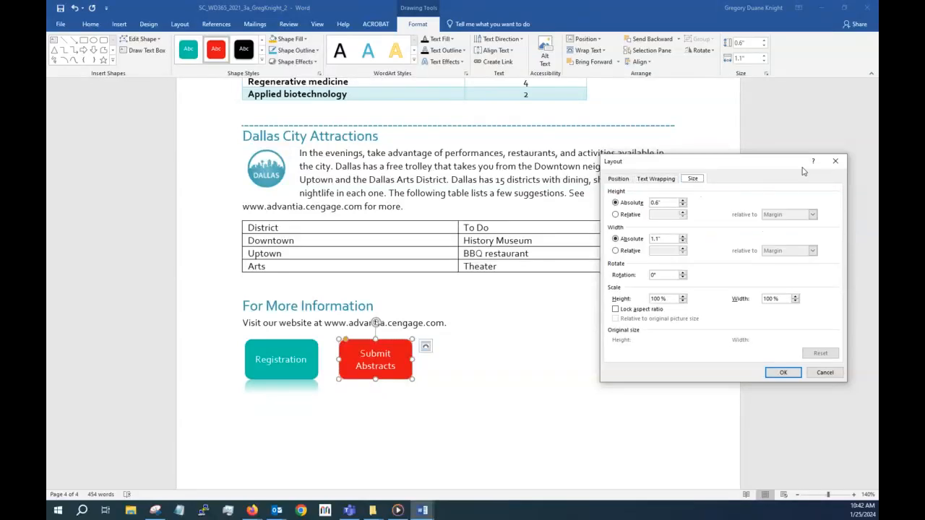
{"action": "left_click", "coordinate": [835, 161]}
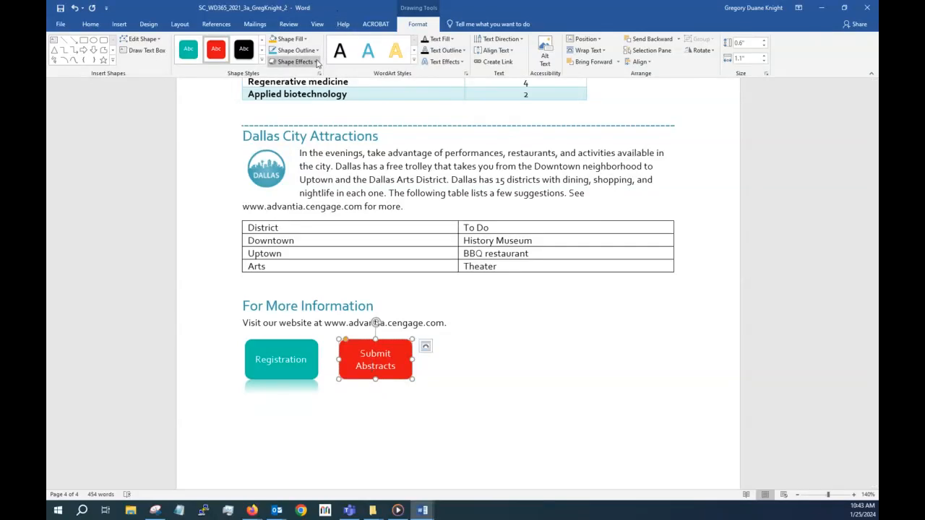
Apply the first preset reflection variation to the "Submit Abstracts" shape, and save the document
{"action": "left_click", "coordinate": [319, 74]}
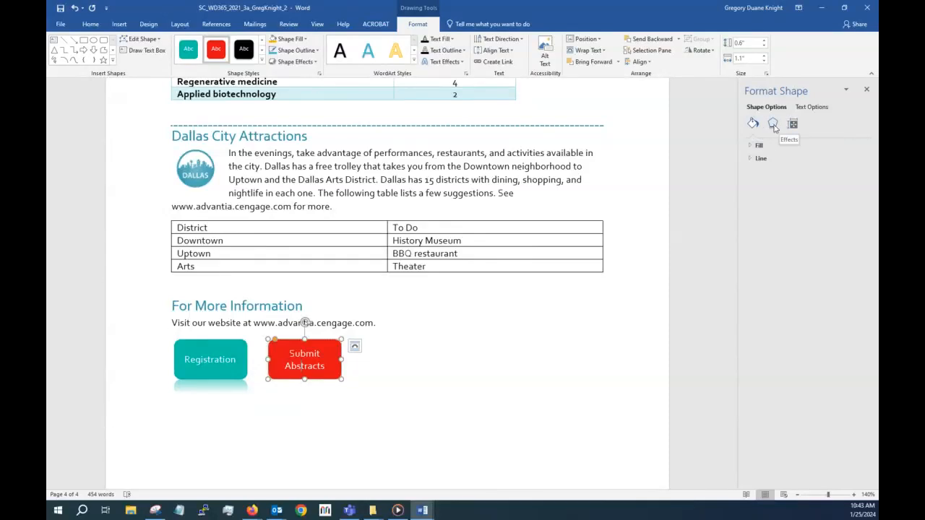
{"action": "left_click", "coordinate": [773, 124]}
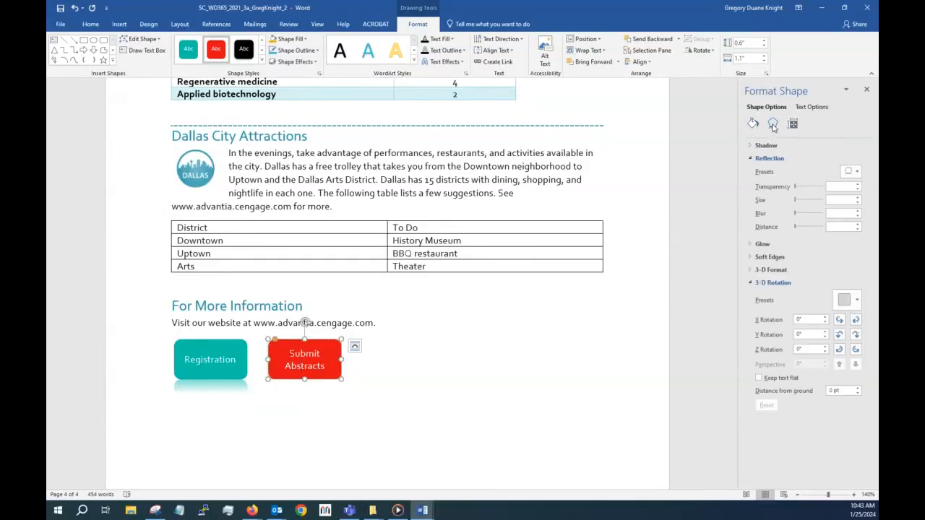
{"action": "left_click", "coordinate": [857, 172]}
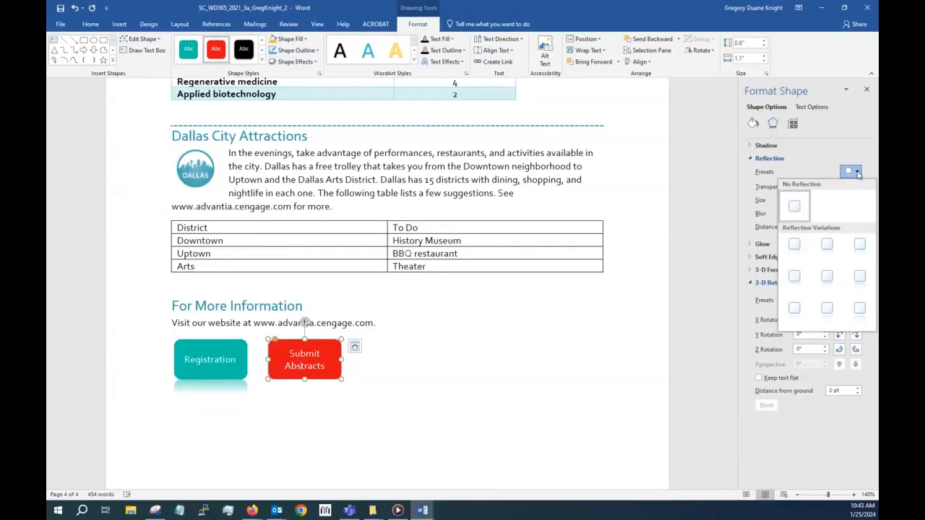
{"action": "left_click", "coordinate": [793, 246]}
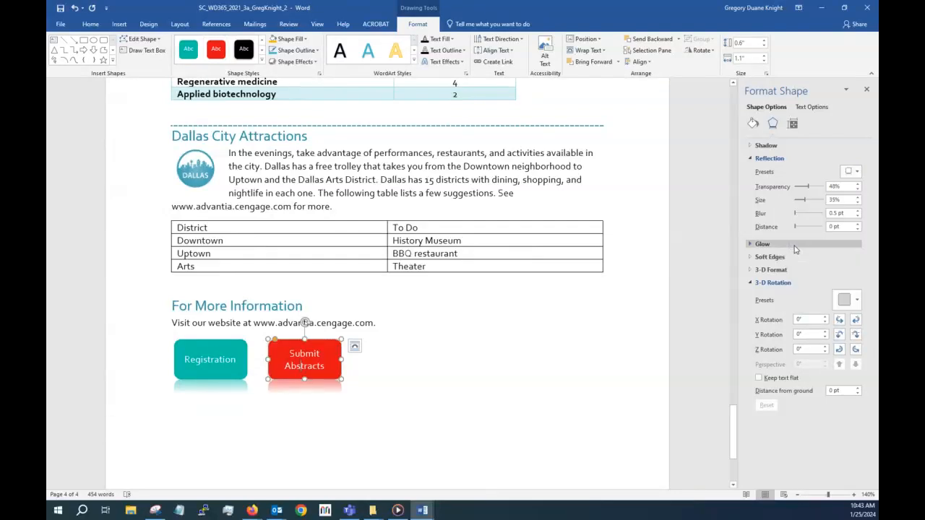
{"action": "left_click", "coordinate": [475, 325]}
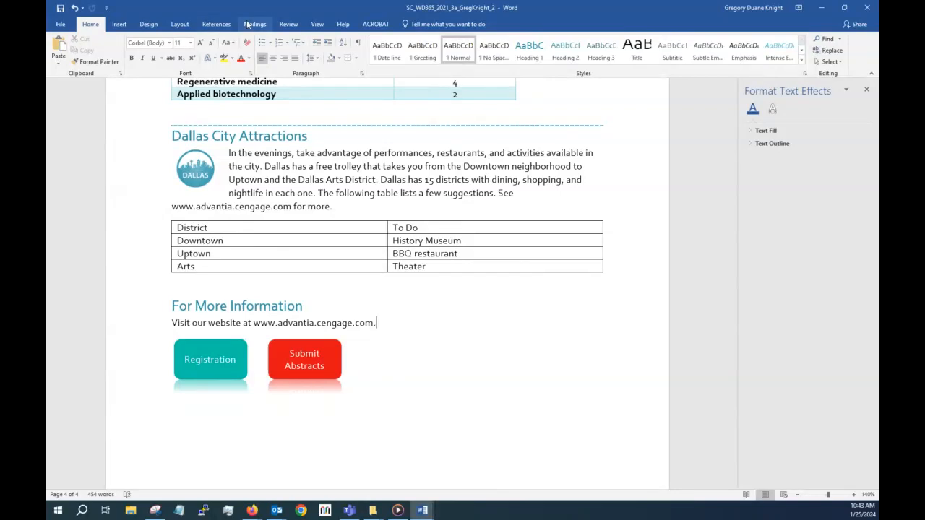
{"action": "left_click", "coordinate": [61, 8]}
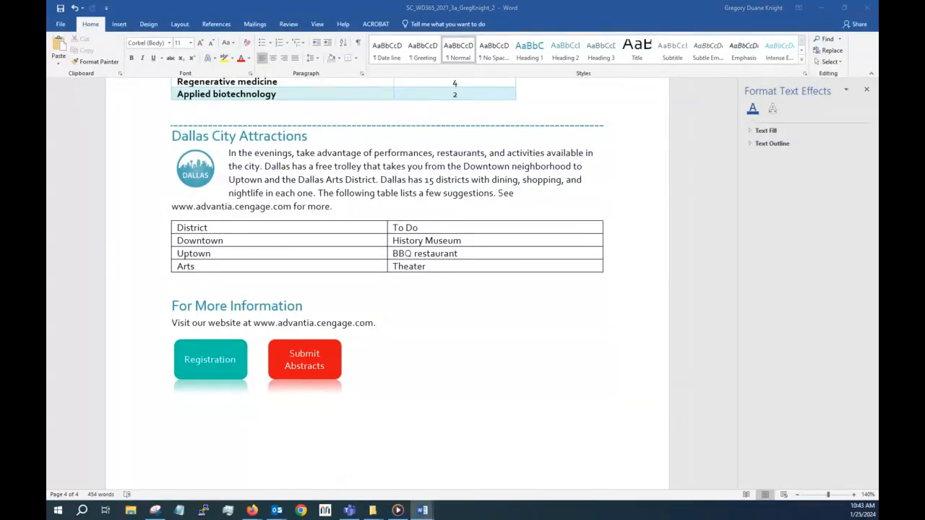
Review step 16 of the instructions for the third shape, and inspect the size and formatting options of the "Submit Abstracts" shape
{"action": "left_click_drag", "start_coordinate": [47, 113], "coordinate": [334, 102]}
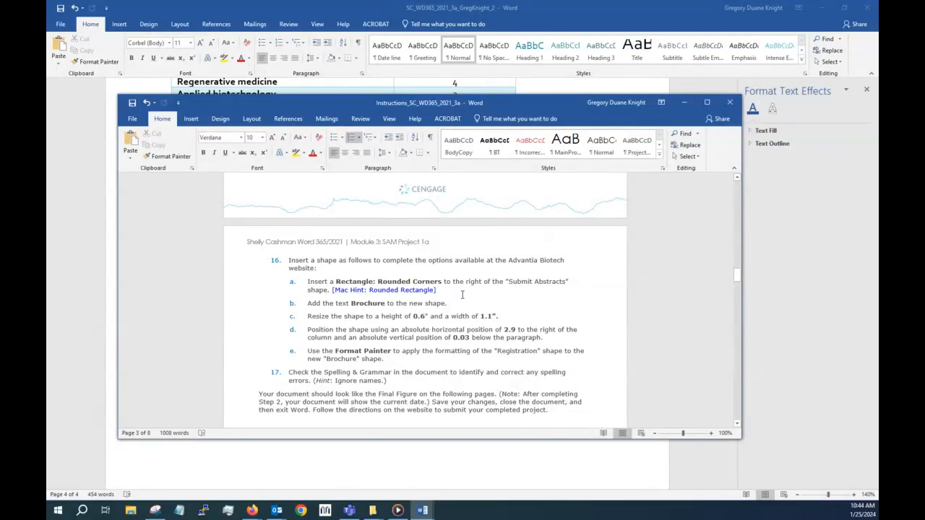
{"action": "left_click_drag", "start_coordinate": [416, 103], "coordinate": [0, 155]}
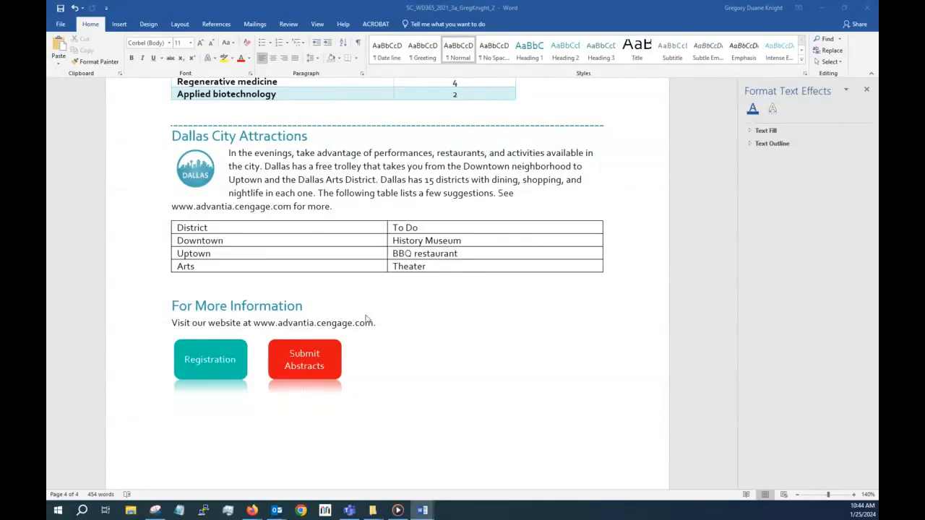
{"action": "left_click", "coordinate": [300, 361]}
{"action": "left_click", "coordinate": [302, 352]}
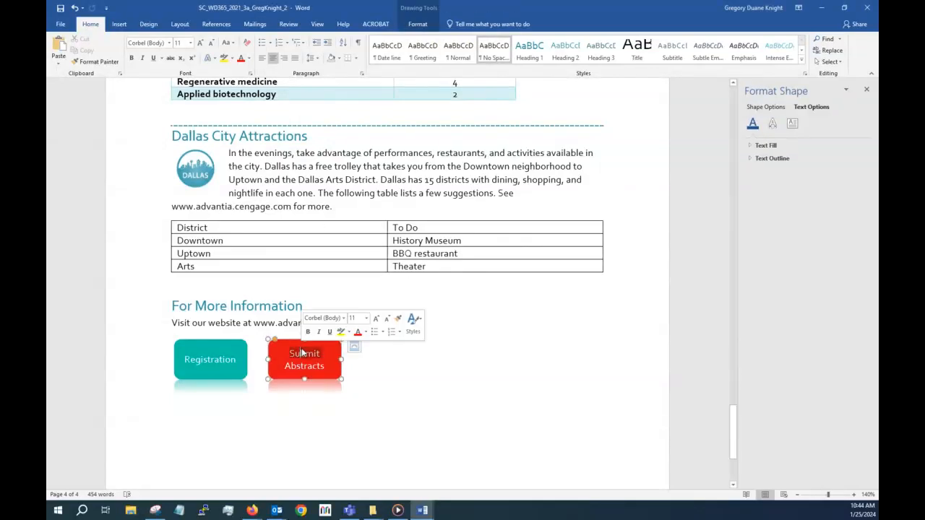
{"action": "double_click", "coordinate": [302, 352]}
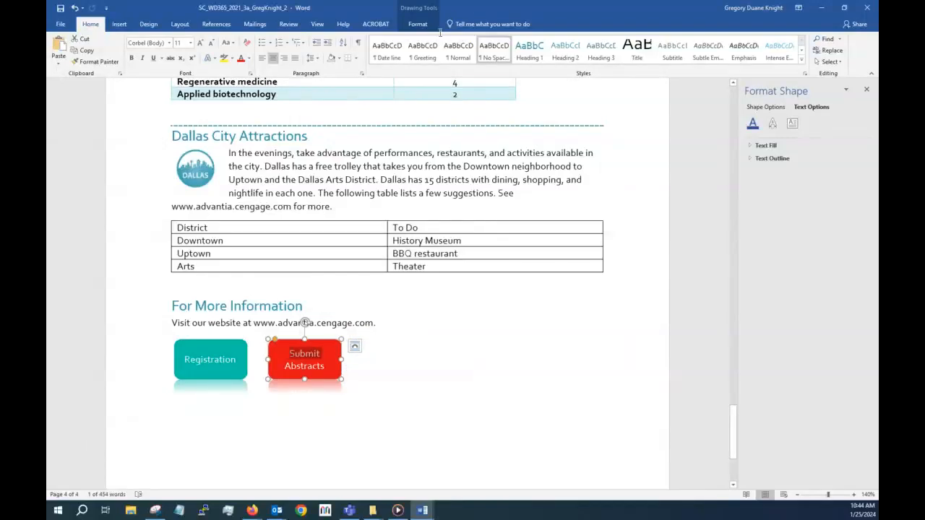
{"action": "left_click", "coordinate": [417, 26]}
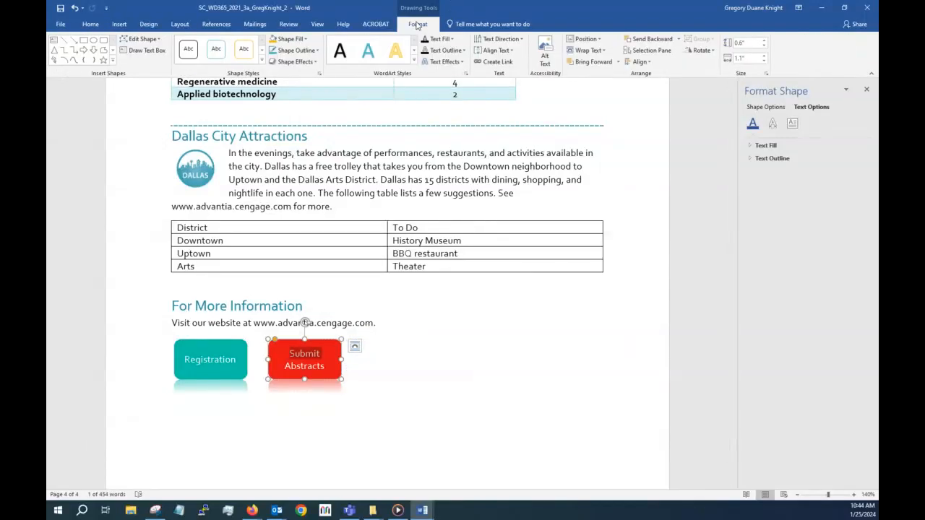
{"action": "left_click", "coordinate": [376, 355]}
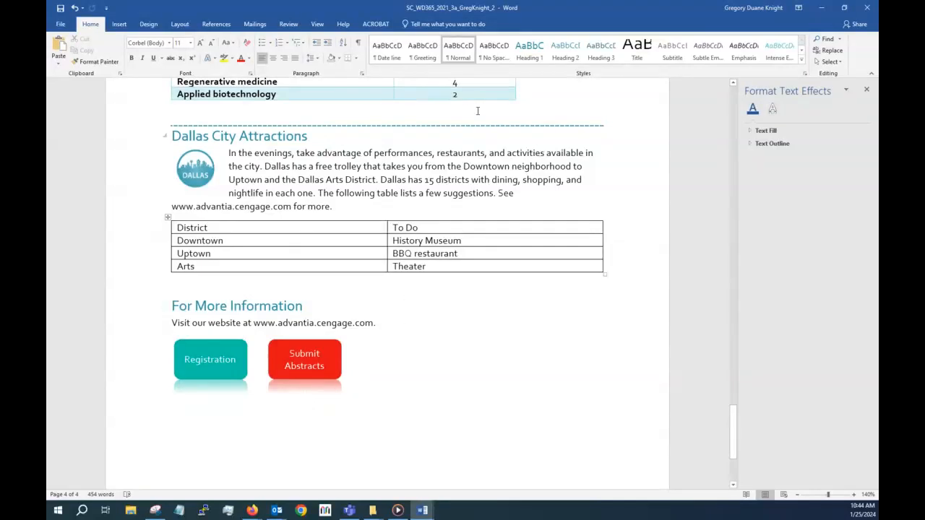
Insert a Rectangle: Rounded Corners shape about 1" by 1" beside the "Submit Abstracts" shape and align it roughly with the row
{"action": "left_click", "coordinate": [119, 25]}
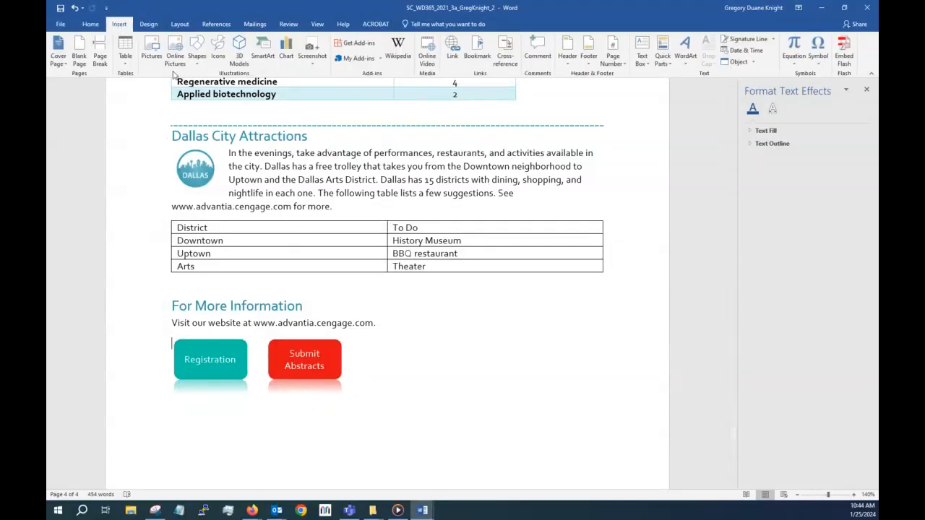
{"action": "left_click", "coordinate": [197, 61]}
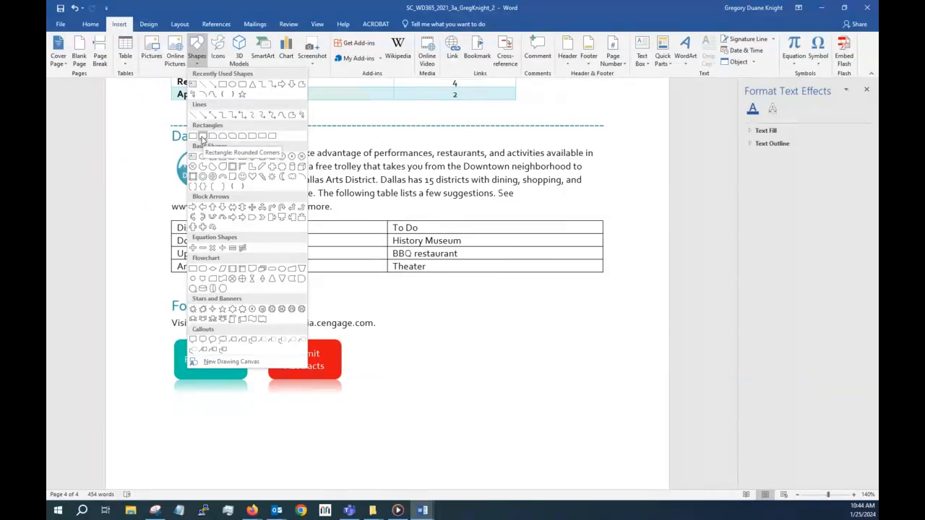
{"action": "left_click", "coordinate": [203, 137]}
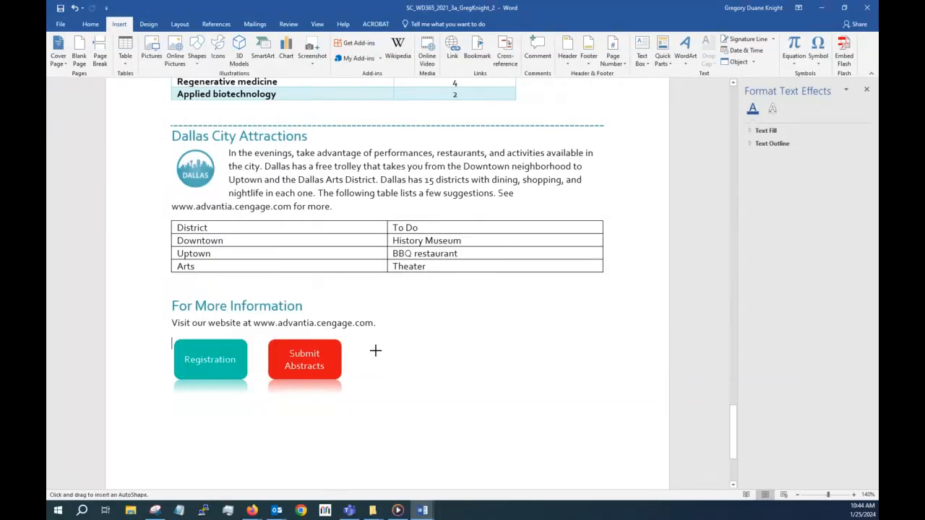
{"action": "left_click_drag", "start_coordinate": [375, 349], "coordinate": [442, 415]}
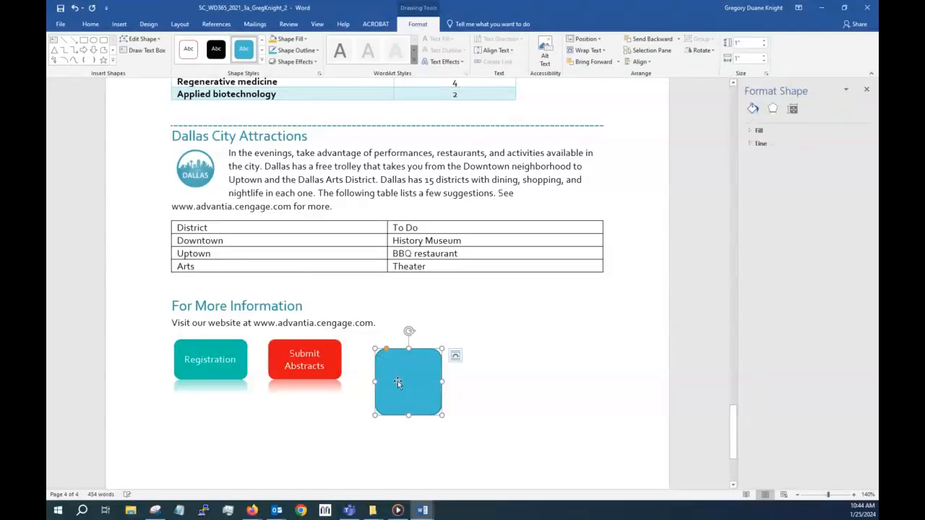
{"action": "left_click_drag", "start_coordinate": [395, 382], "coordinate": [381, 374]}
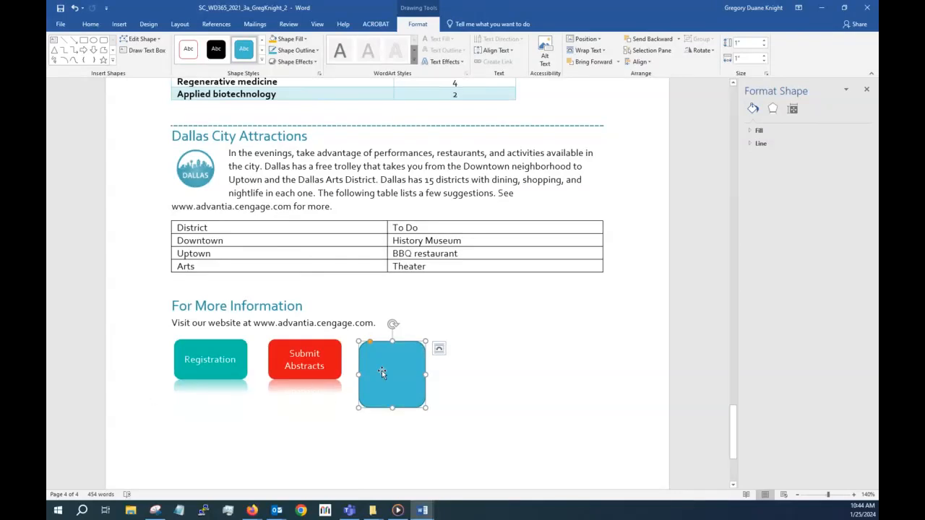
Try the In Line with Text layout on the new rounded rectangle, undo it, and close the layout options
{"action": "left_click", "coordinate": [440, 351]}
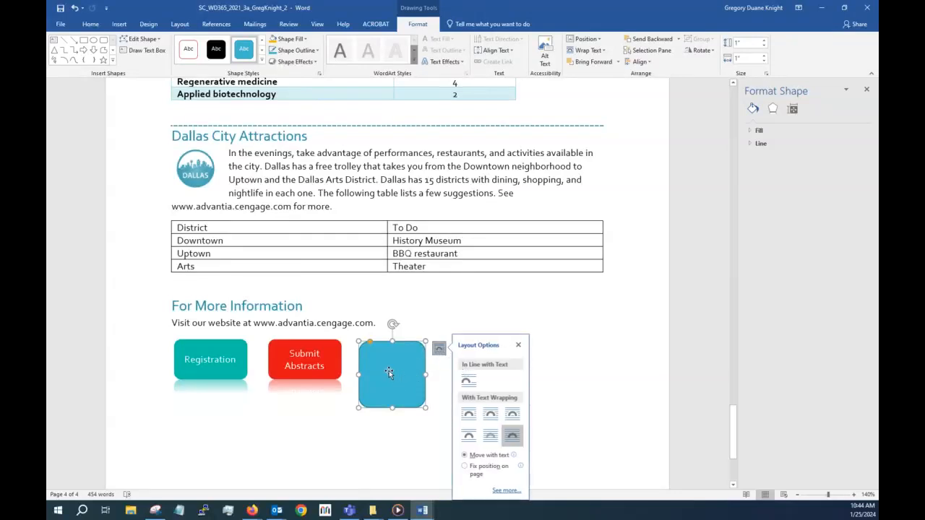
{"action": "left_click", "coordinate": [470, 383]}
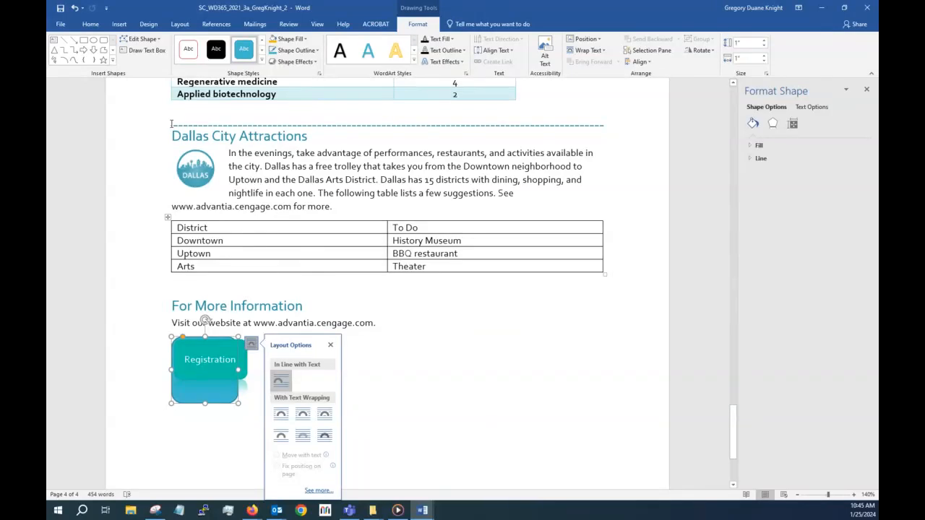
{"action": "left_click", "coordinate": [74, 8]}
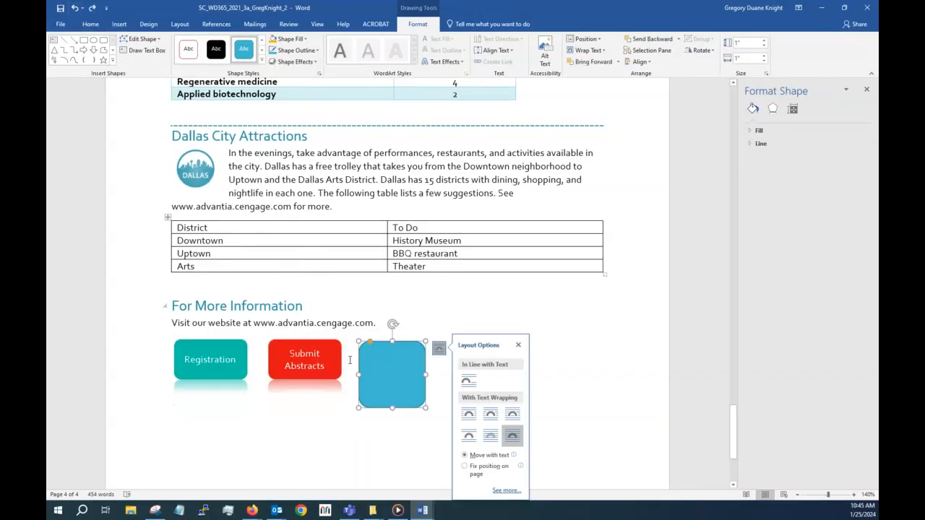
{"action": "left_click", "coordinate": [489, 50]}
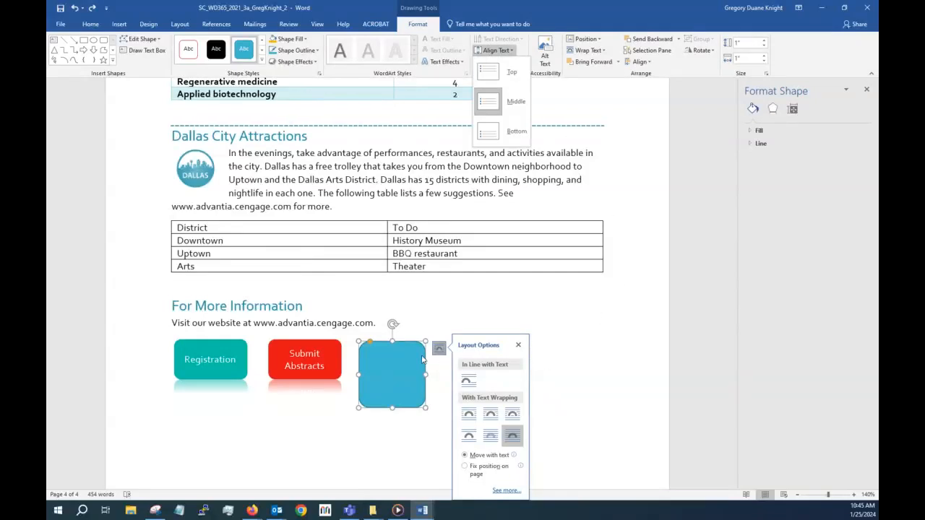
{"action": "left_click", "coordinate": [517, 344]}
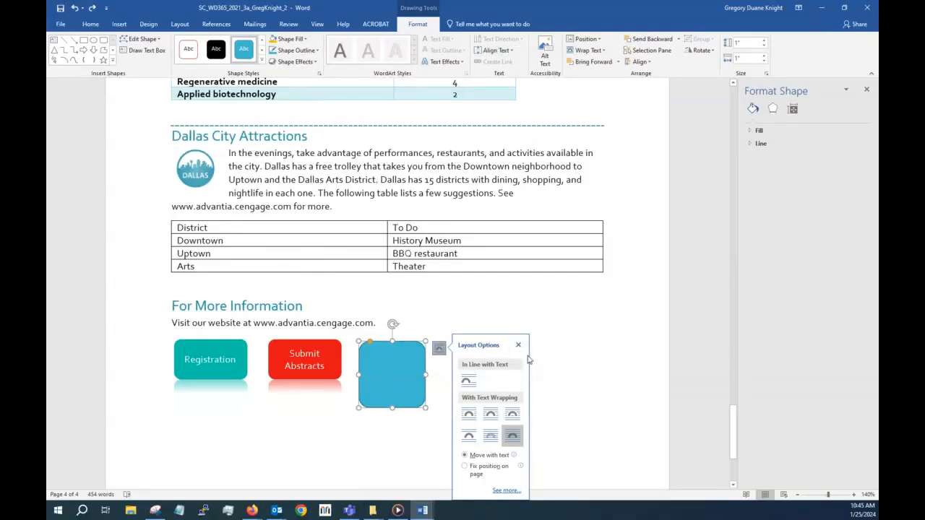
{"action": "left_click", "coordinate": [517, 345]}
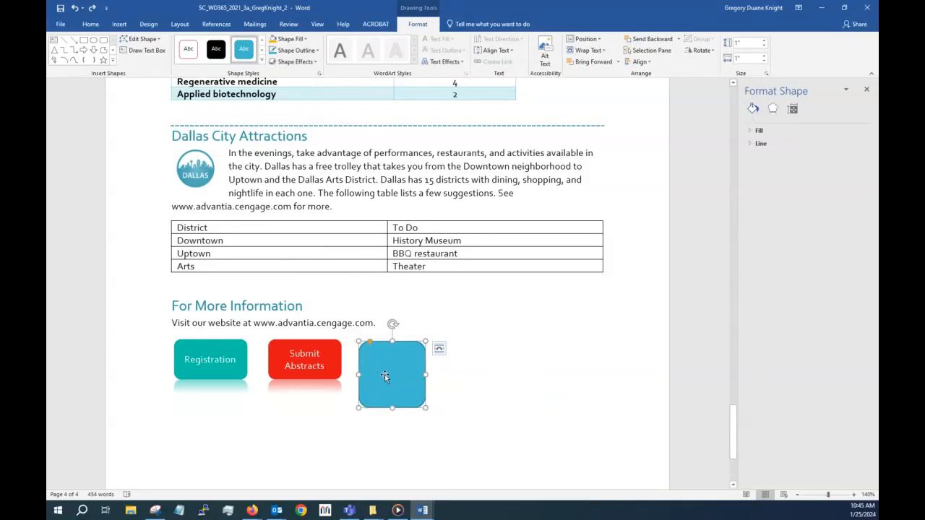
Add the text "Brochure" to the new rounded rectangle
{"action": "left_click", "coordinate": [378, 299]}
{"action": "left_click", "coordinate": [383, 374]}
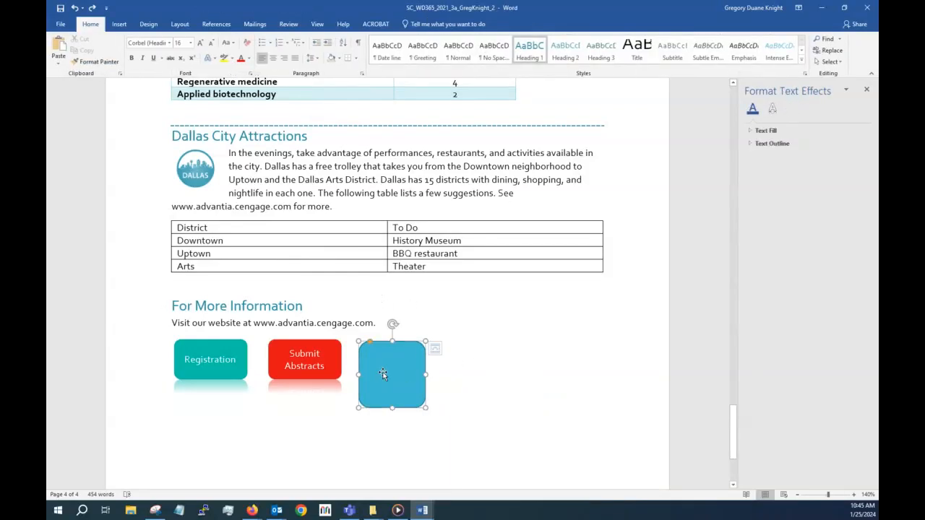
{"action": "type", "text": "B"}
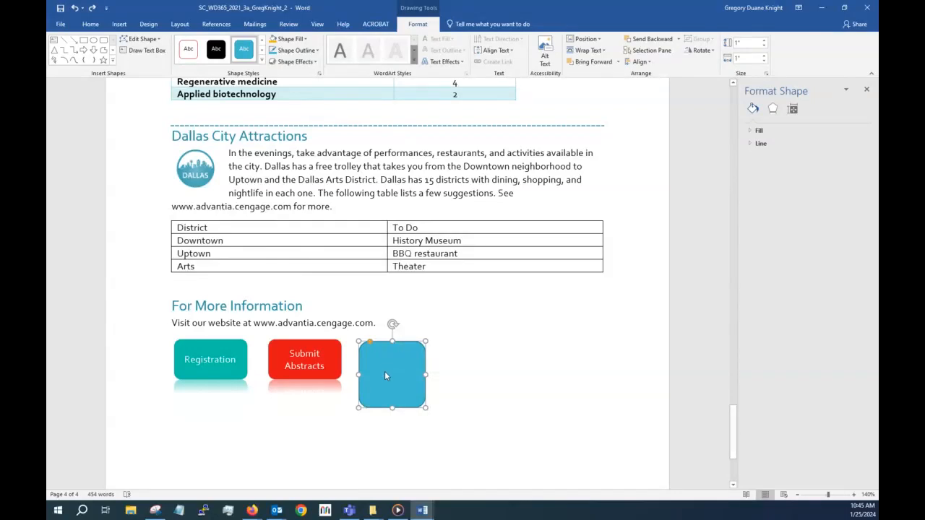
{"action": "type", "text": "rocxh"}
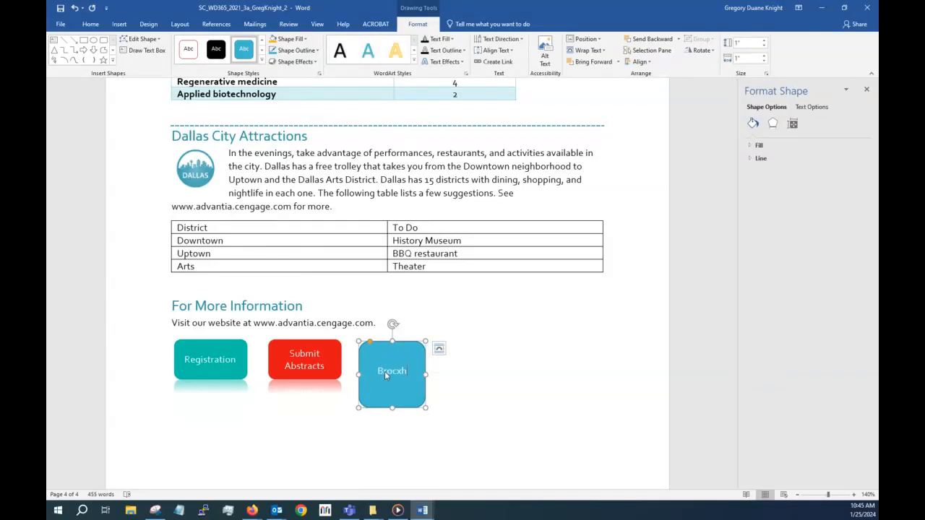
{"action": "key", "text": "BackSpace"}
{"action": "key", "text": "BackSpace"}
{"action": "type", "text": "hure"}
{"action": "left_click", "coordinate": [483, 376]}
Resize the "Brochure" shape to a height of 0.6" and a width of 1.1"
{"action": "left_click", "coordinate": [400, 368]}
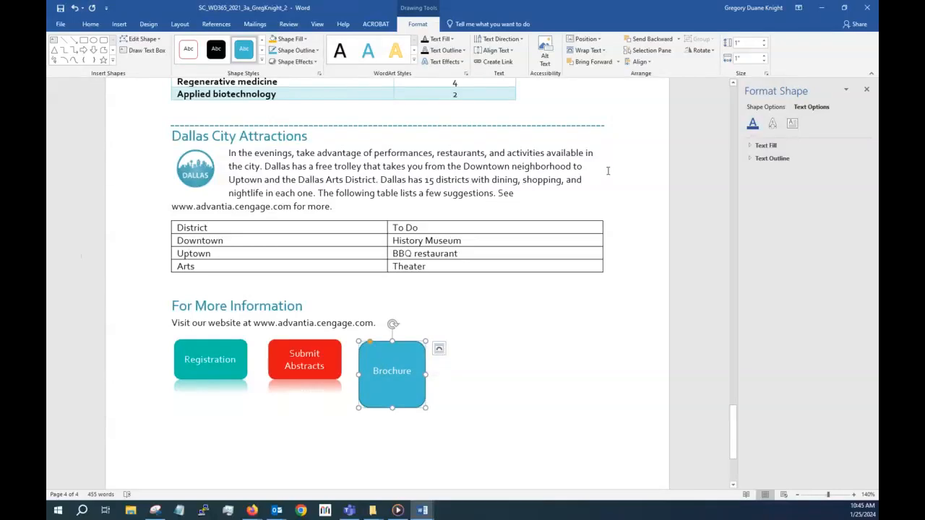
{"action": "left_click", "coordinate": [751, 49]}
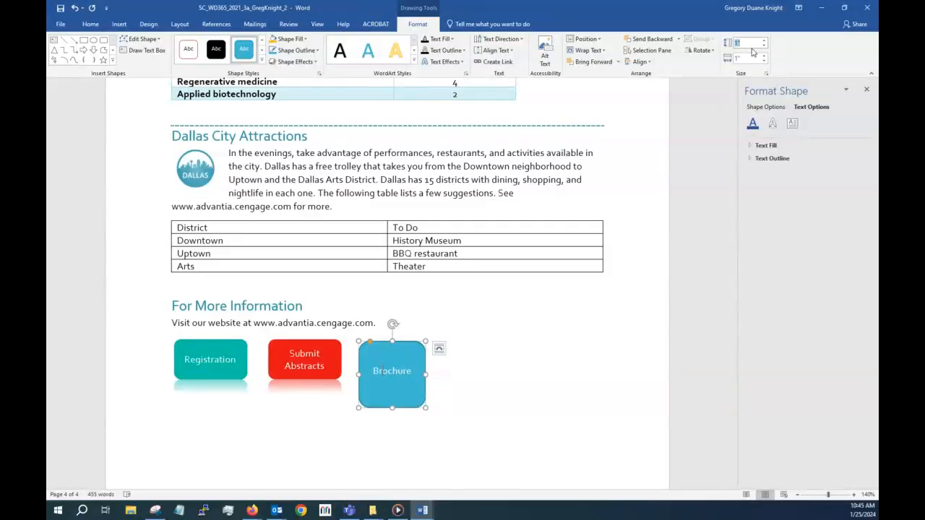
{"action": "type", "text": "1"}
{"action": "key", "text": "Return"}
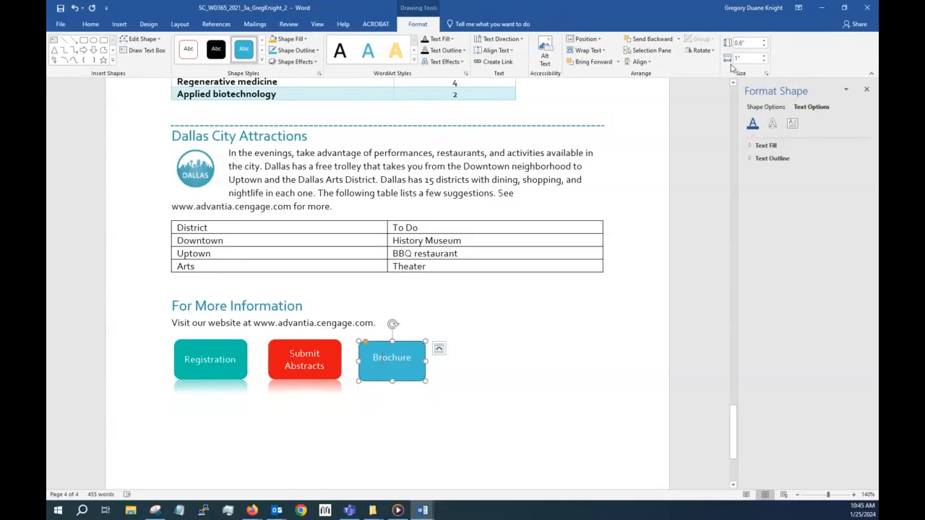
{"action": "left_click", "coordinate": [743, 57]}
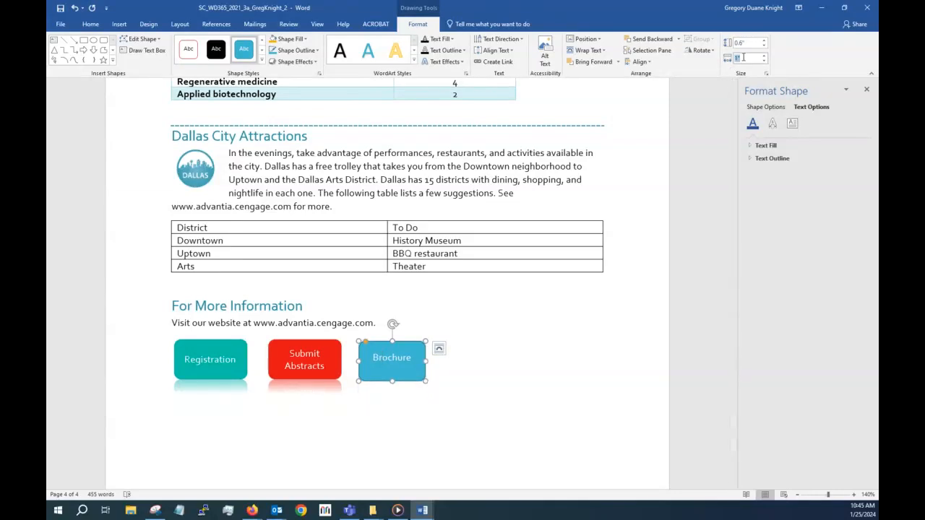
{"action": "type", "text": "1.1"}
{"action": "key", "text": "Return"}
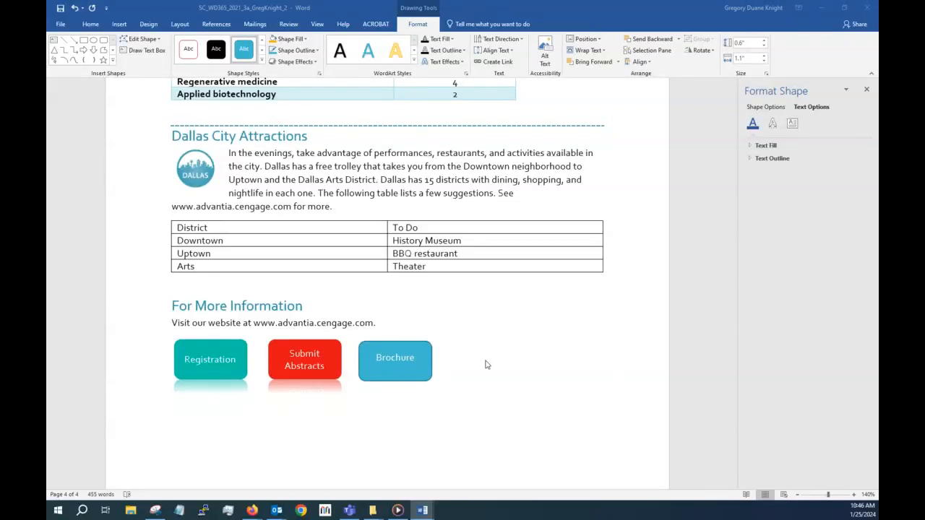
{"action": "left_click", "coordinate": [369, 359]}
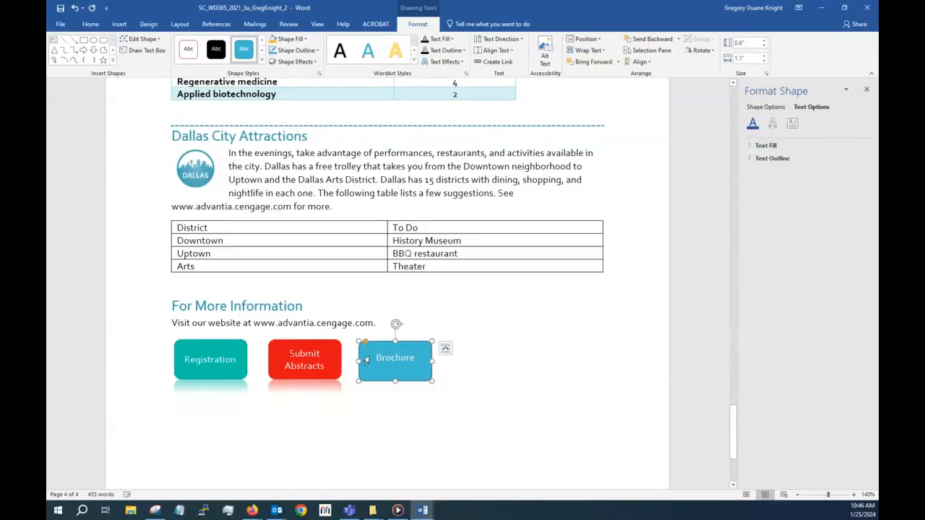
{"action": "double_click", "coordinate": [366, 359]}
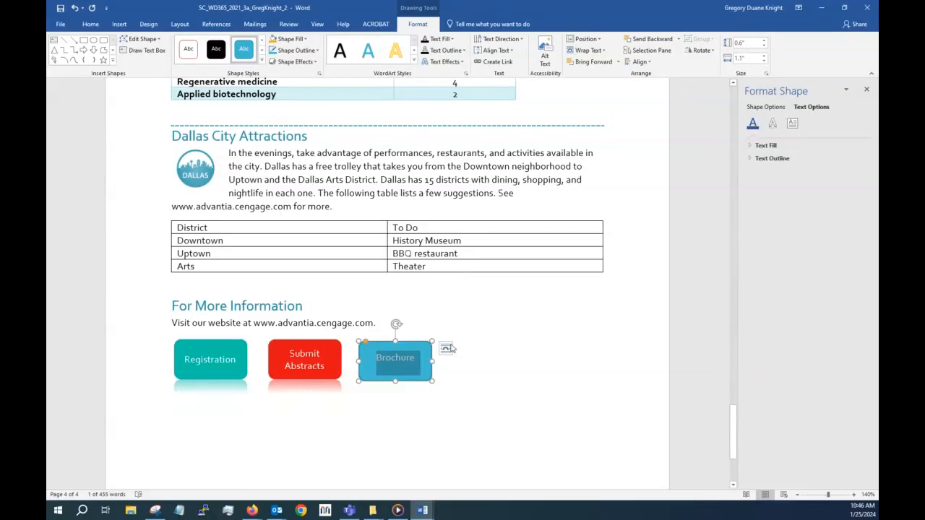
{"action": "right_click", "coordinate": [365, 354]}
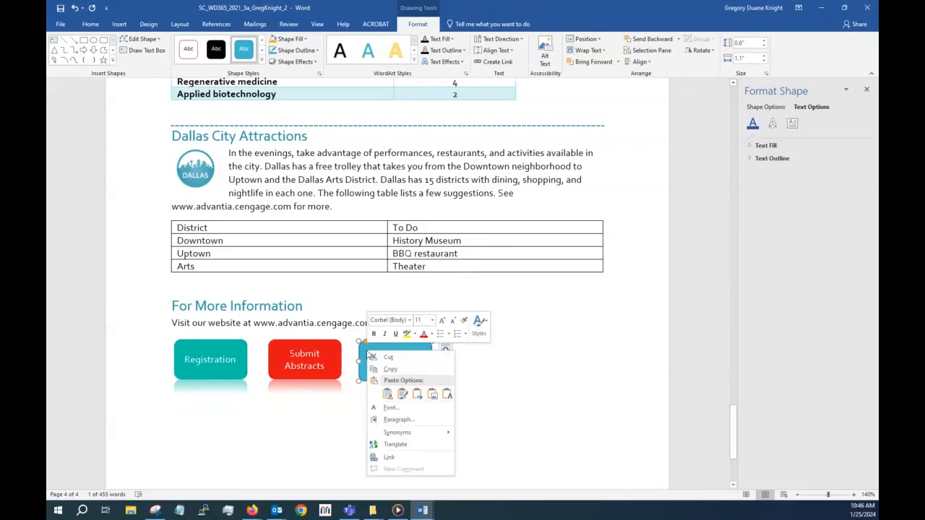
{"action": "left_click", "coordinate": [530, 383]}
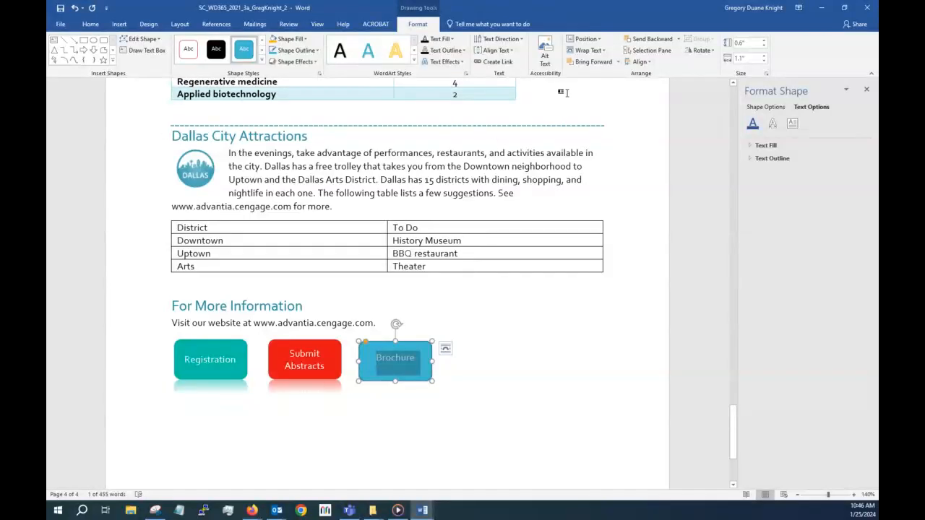
Position the "Brochure" shape at an absolute horizontal position of 2.9" to the right of the column and 0.03" below the paragraph
{"action": "left_click", "coordinate": [584, 39]}
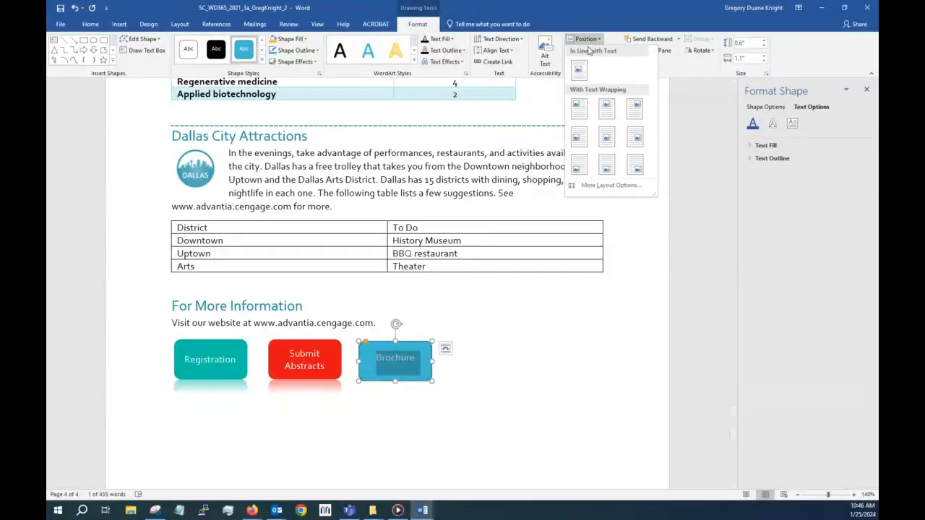
{"action": "left_click", "coordinate": [600, 185]}
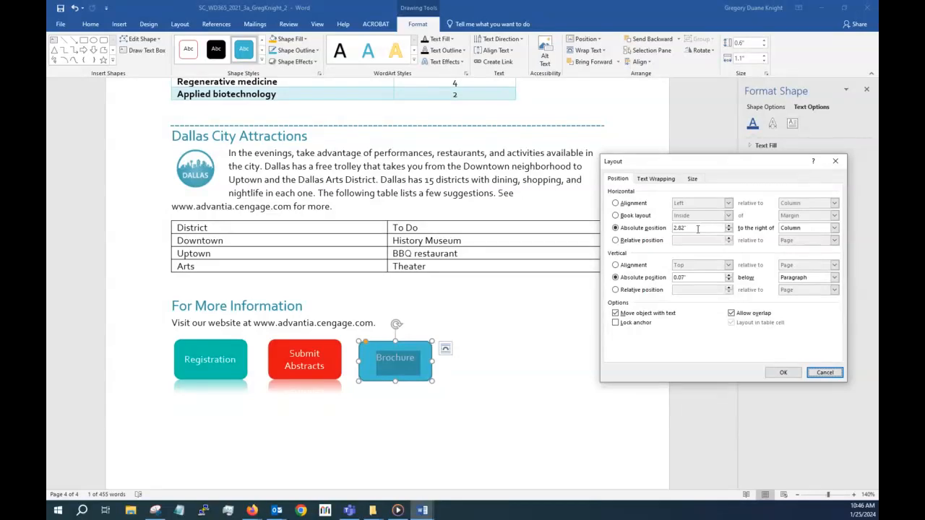
{"action": "left_click", "coordinate": [697, 228]}
{"action": "key", "text": "BackSpace"}
{"action": "key", "text": "BackSpace"}
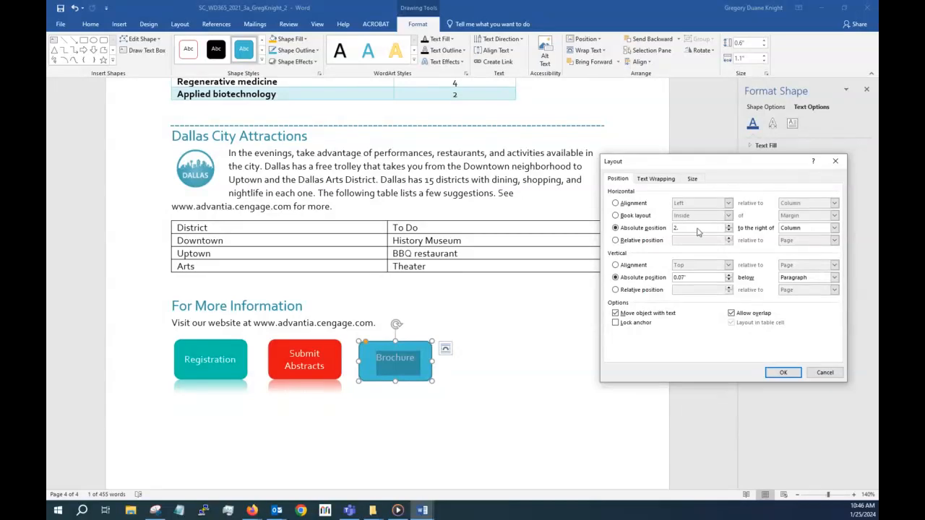
{"action": "key", "text": "Tab"}
{"action": "left_click", "coordinate": [698, 276]}
{"action": "key", "text": "BackSpace"}
{"action": "key", "text": "BackSpace"}
{"action": "type", "text": "3"}
{"action": "left_click", "coordinate": [783, 372]}
{"action": "left_click", "coordinate": [567, 364]}
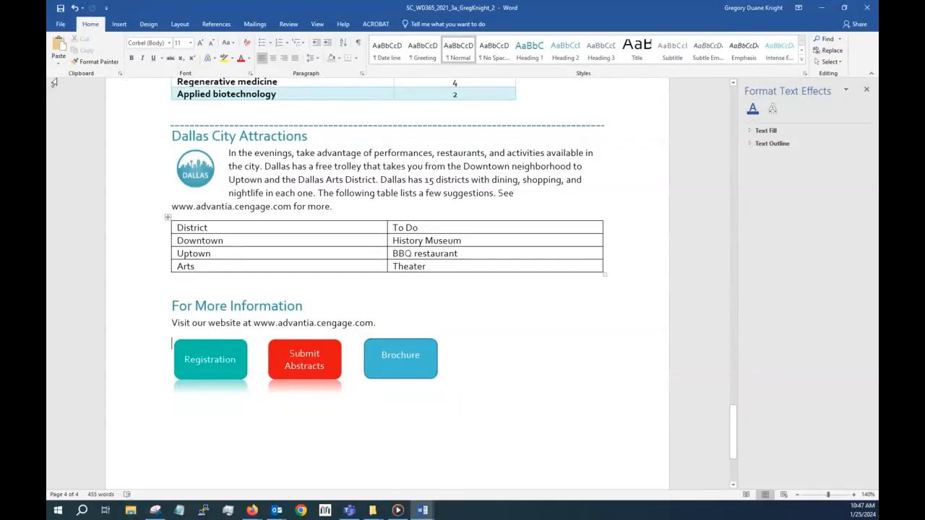
{"action": "left_click", "coordinate": [93, 61]}
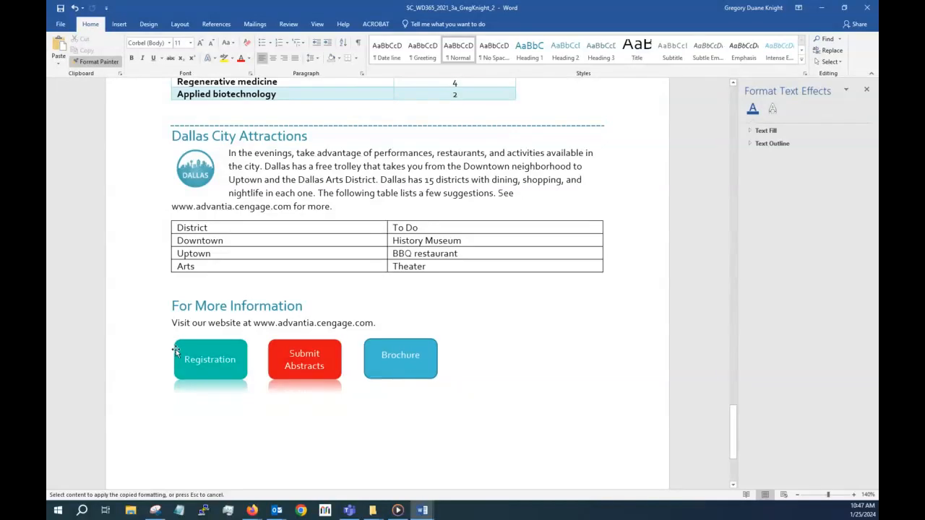
{"action": "left_click", "coordinate": [190, 362]}
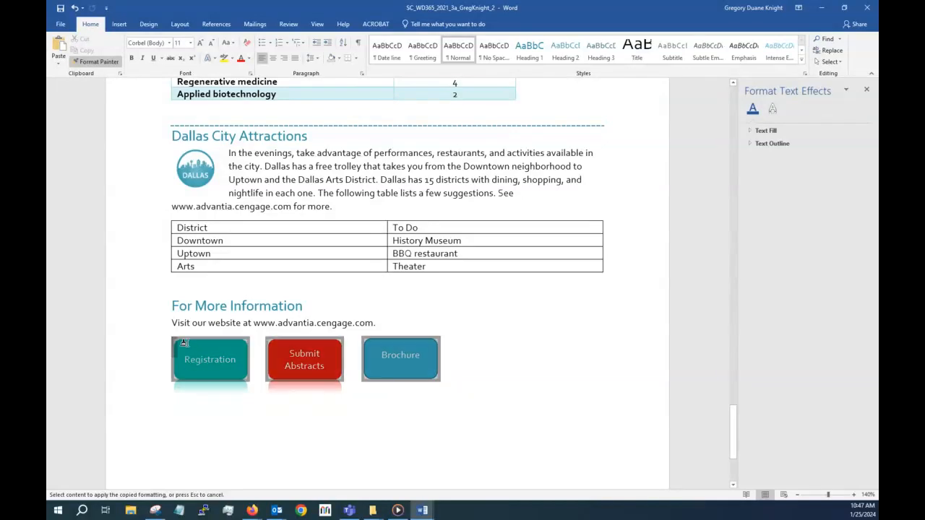
{"action": "left_click", "coordinate": [186, 351]}
{"action": "left_click", "coordinate": [195, 406]}
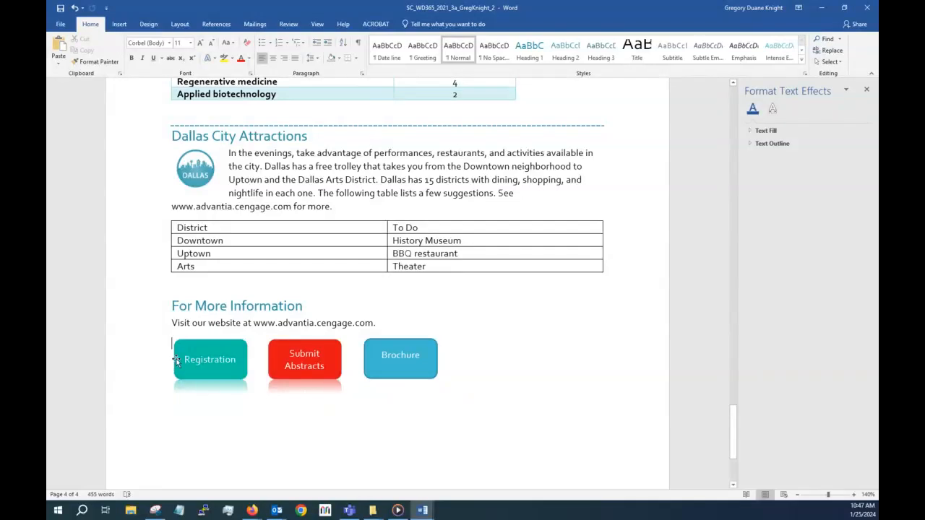
Try copying the "Registration" text's formatting to the "Brochure" shape with Format Painter, and undo it
{"action": "left_click", "coordinate": [176, 357]}
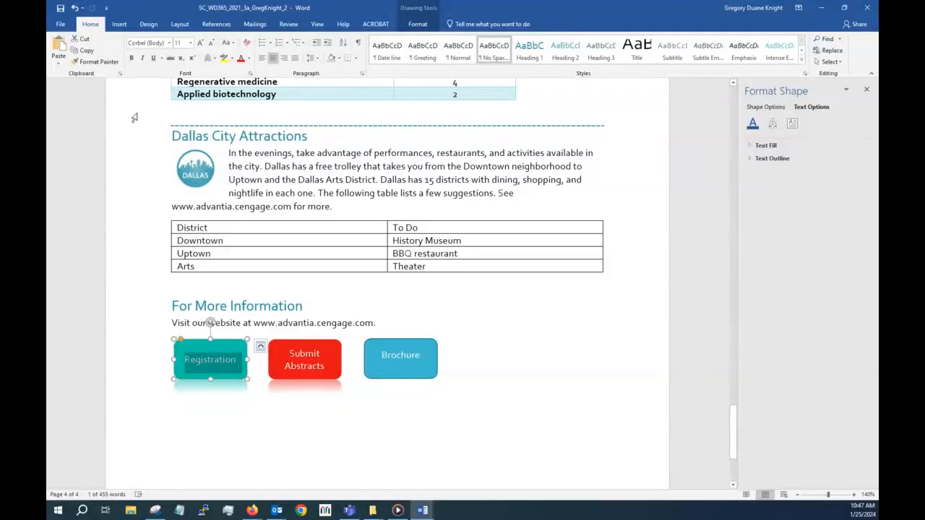
{"action": "left_click", "coordinate": [113, 63]}
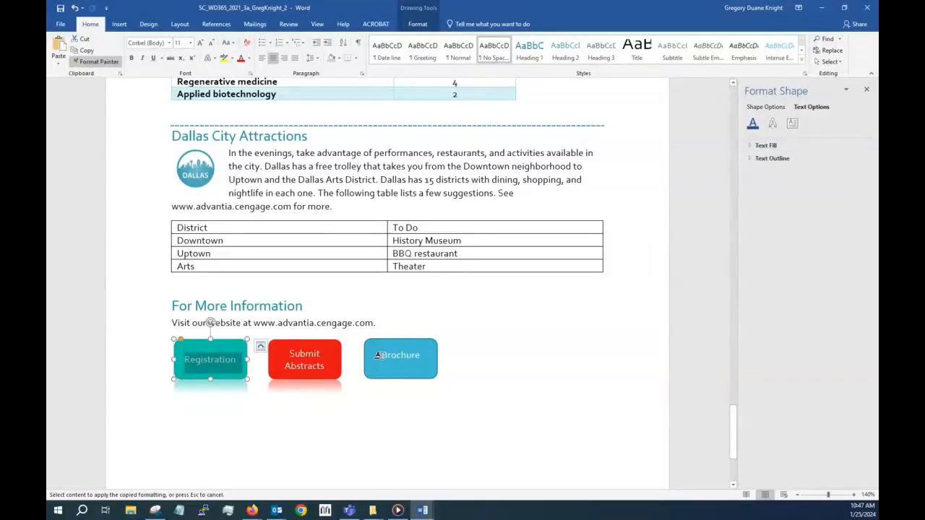
{"action": "left_click", "coordinate": [383, 375]}
{"action": "left_click", "coordinate": [482, 423]}
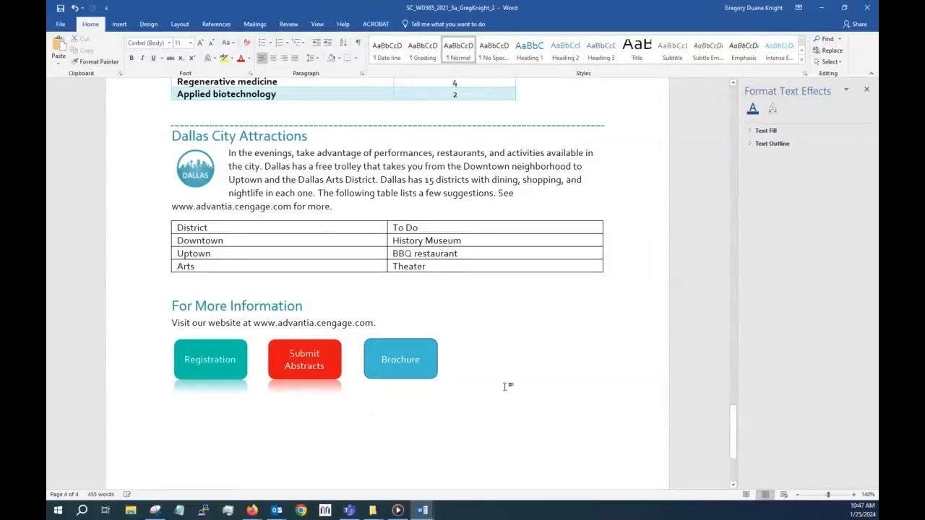
{"action": "left_click", "coordinate": [74, 8]}
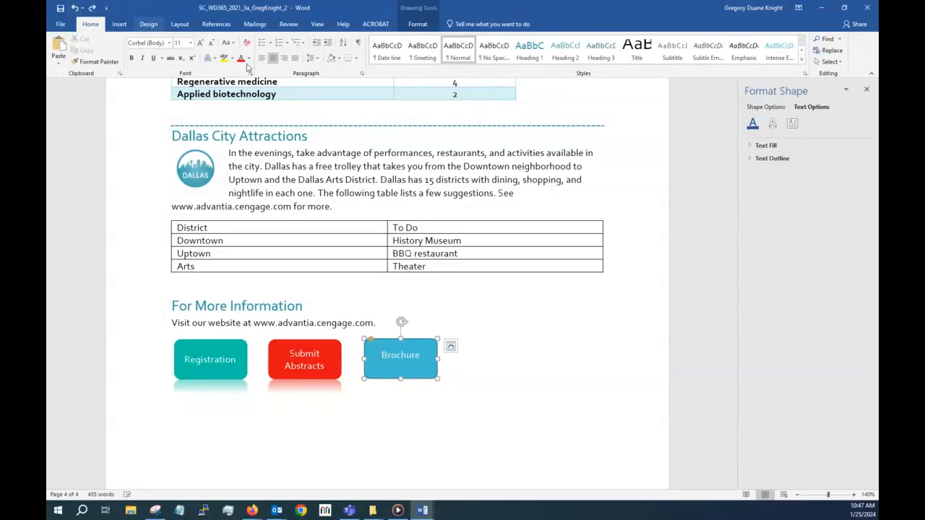
Try copying the whole "Registration" shape's formatting to the "Brochure" shape, and undo it
{"action": "left_click", "coordinate": [187, 352]}
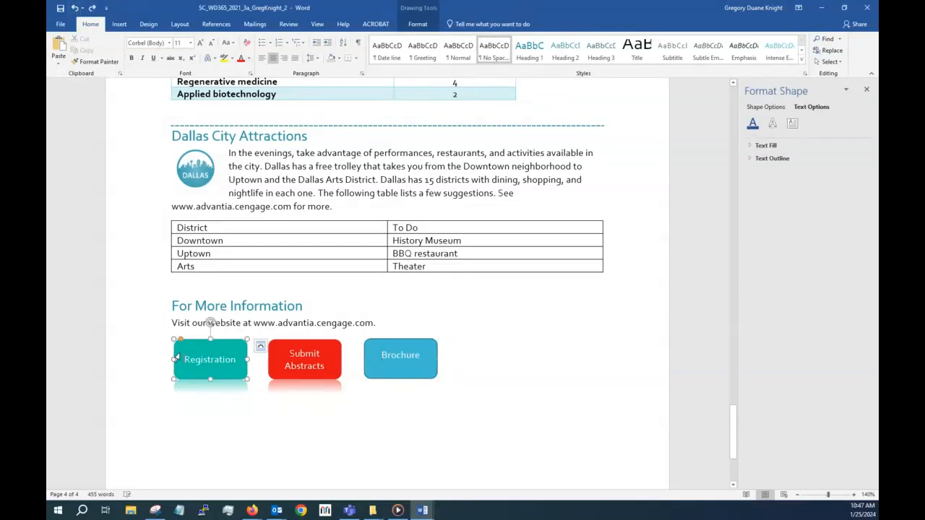
{"action": "left_click", "coordinate": [186, 343]}
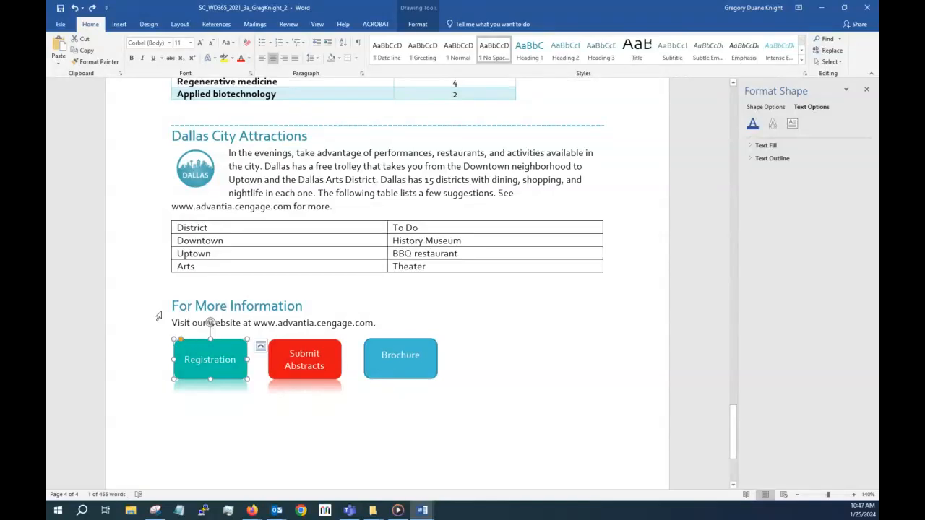
{"action": "left_click", "coordinate": [81, 63]}
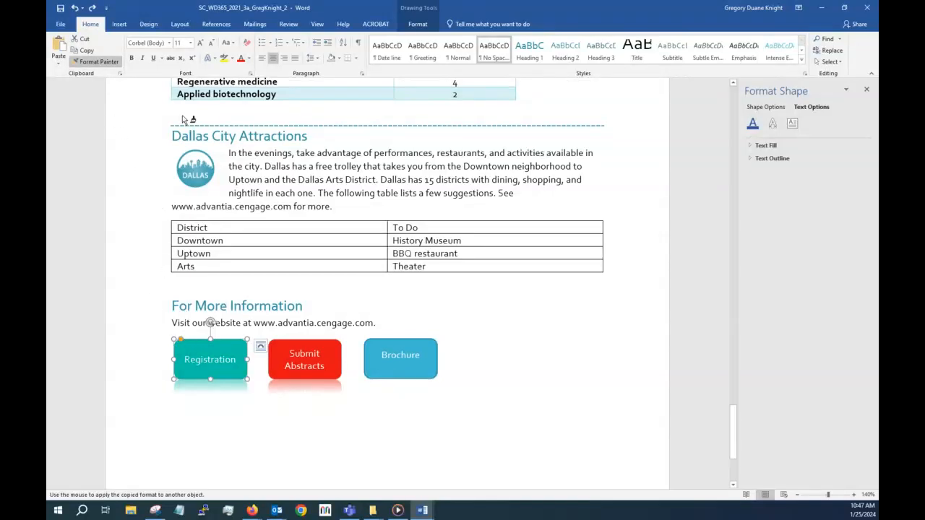
{"action": "left_click", "coordinate": [368, 344]}
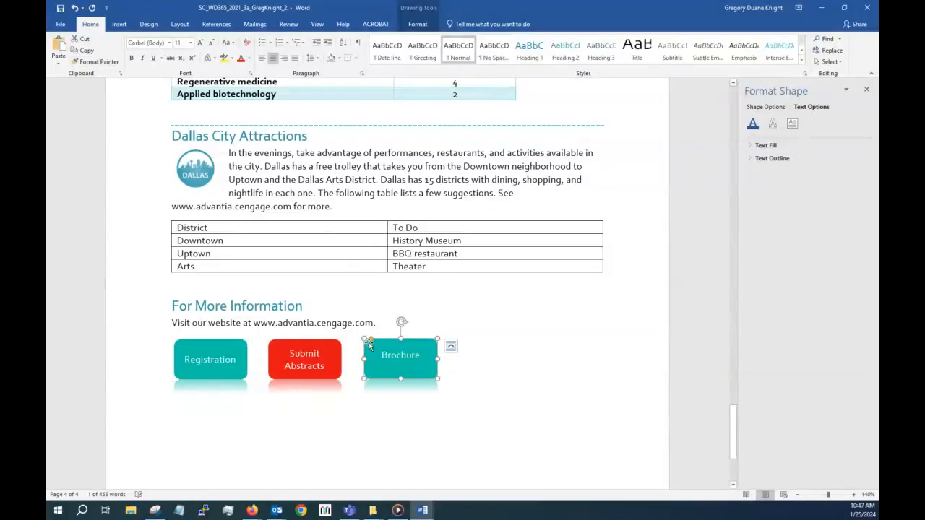
{"action": "left_click", "coordinate": [521, 323]}
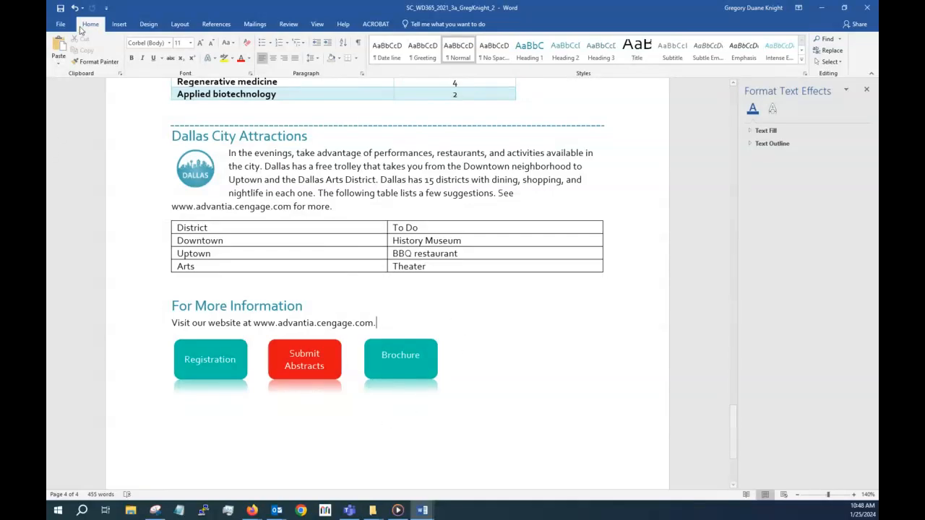
{"action": "left_click", "coordinate": [401, 359]}
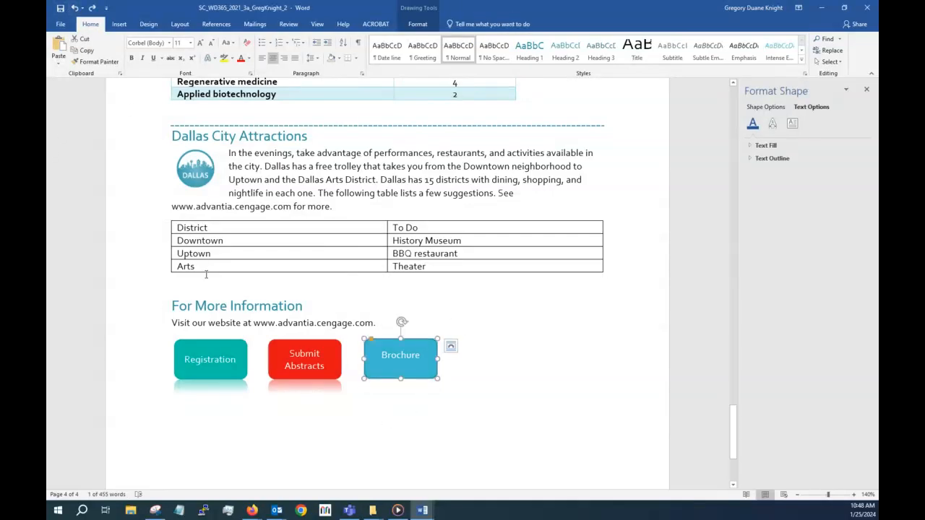
Copy the formatting of the "Registration" shape to the "Brochure" shape with Format Painter
{"action": "left_click", "coordinate": [176, 353]}
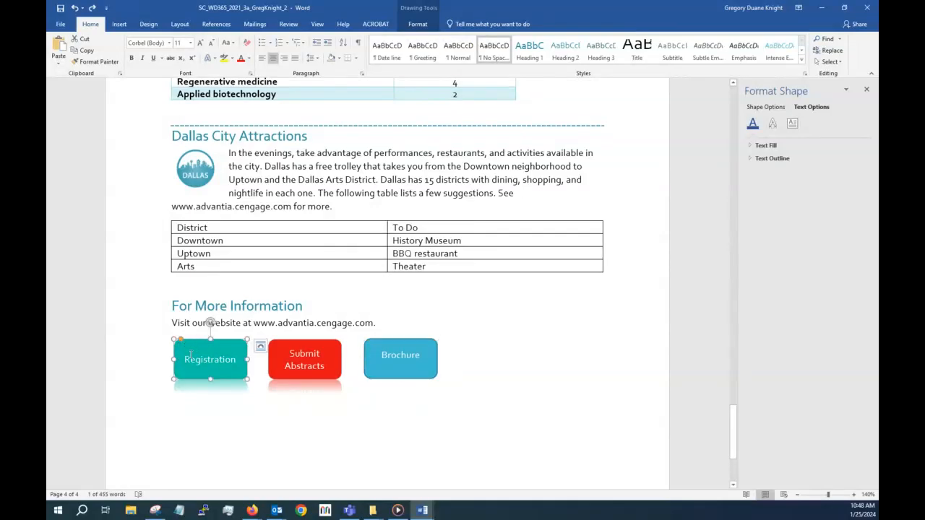
{"action": "left_click", "coordinate": [97, 62]}
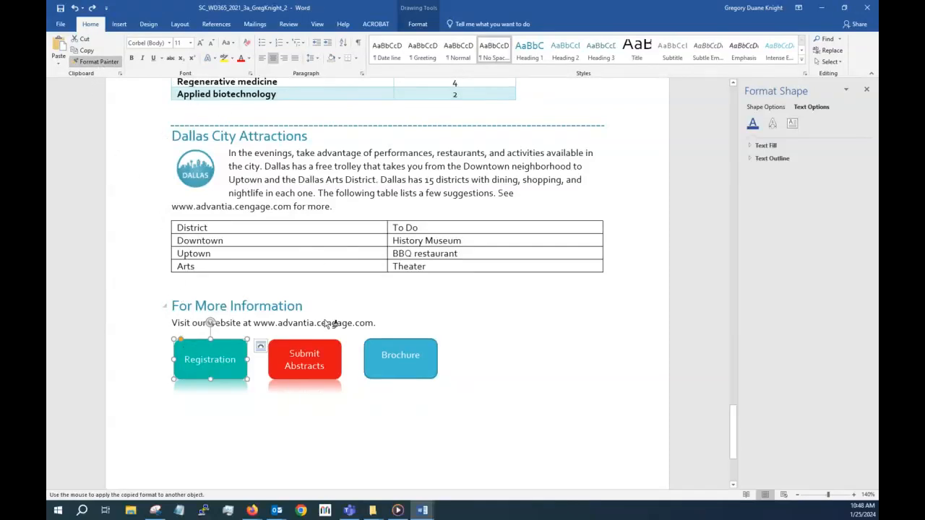
{"action": "left_click", "coordinate": [370, 351]}
{"action": "left_click", "coordinate": [571, 325]}
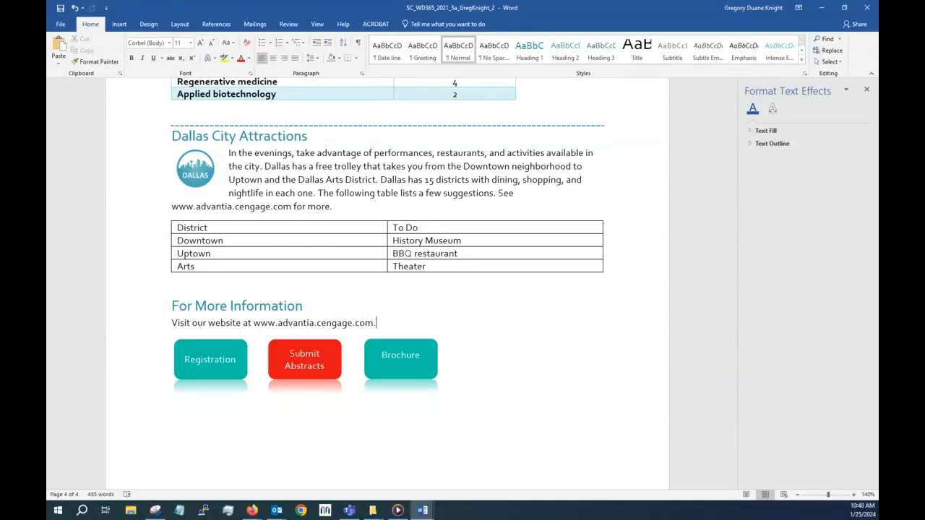
{"action": "left_click", "coordinate": [142, 367]}
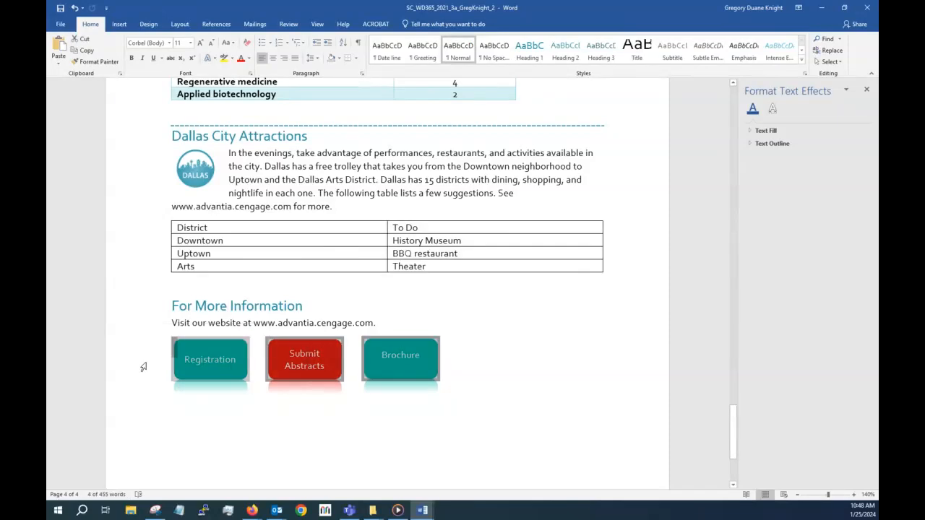
Spell-check the document from its beginning, ignoring all "Advantia" and correcting "biotechonlogical" to "biotechnological", and save it
{"action": "key", "text": "ctrl+Home"}
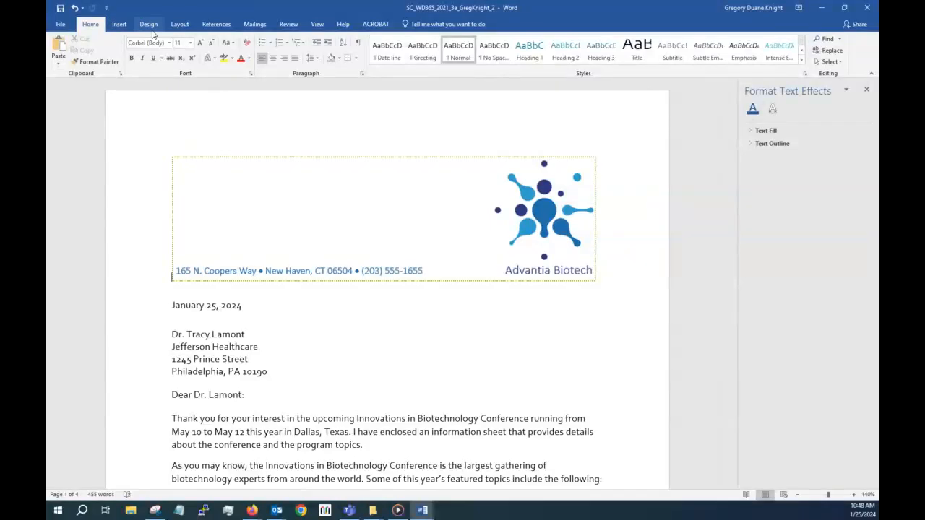
{"action": "left_click", "coordinate": [214, 26]}
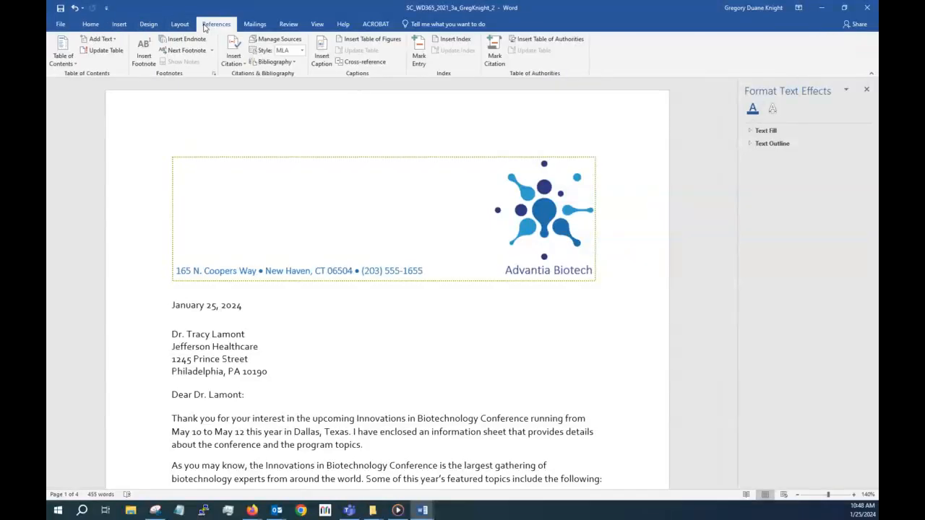
{"action": "left_click", "coordinate": [289, 24]}
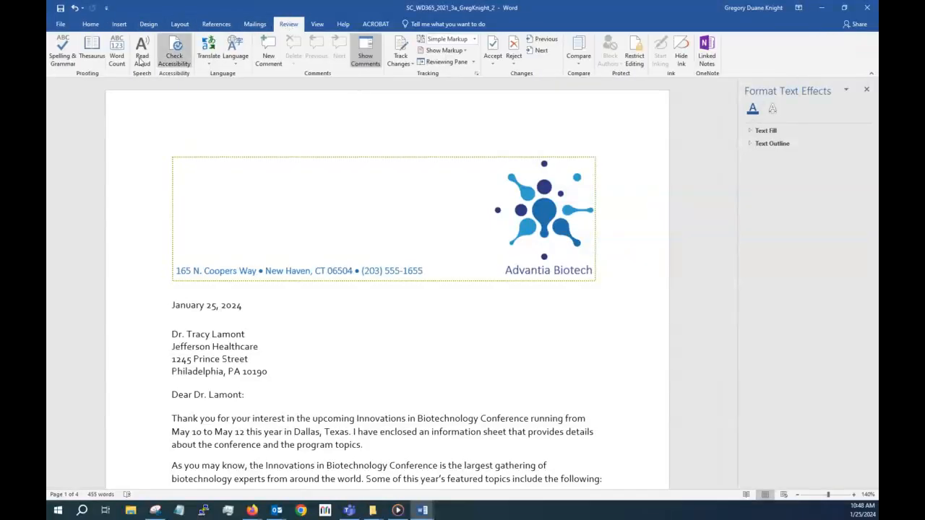
{"action": "left_click", "coordinate": [57, 57]}
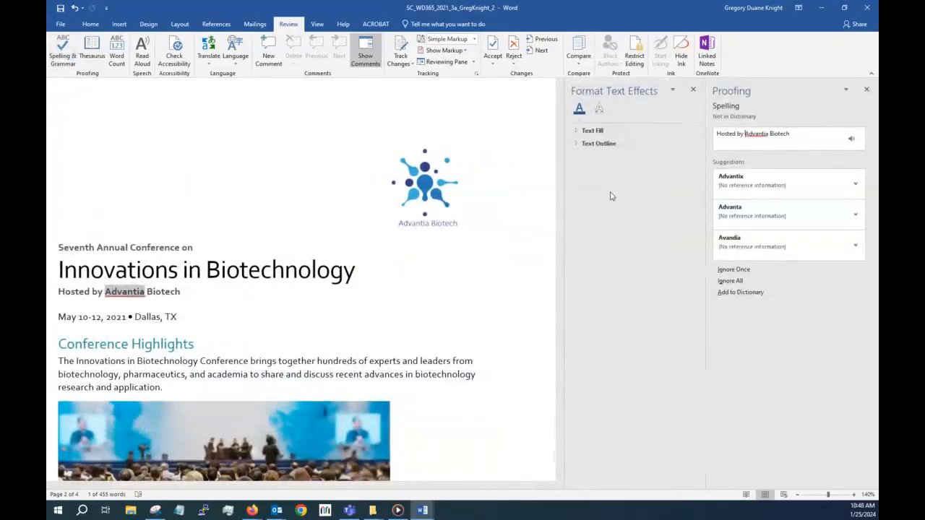
{"action": "left_click", "coordinate": [747, 281]}
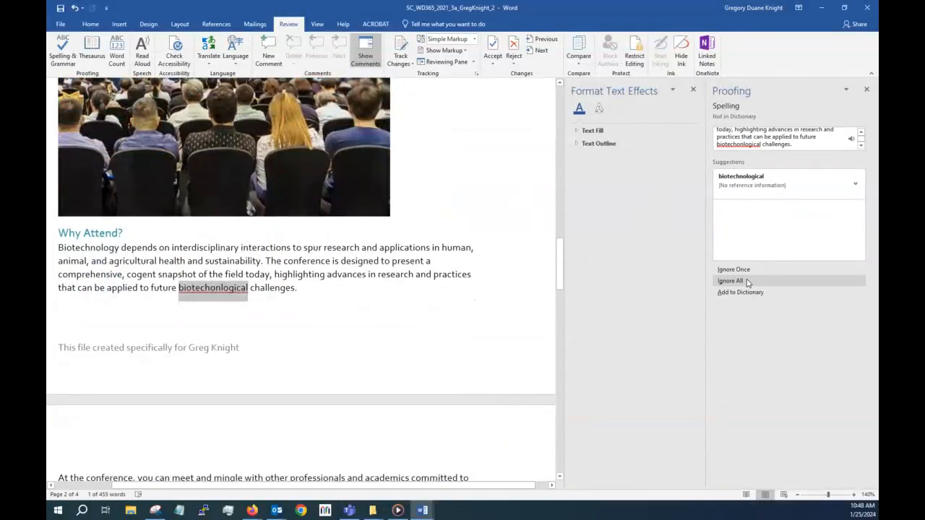
{"action": "left_click", "coordinate": [738, 177]}
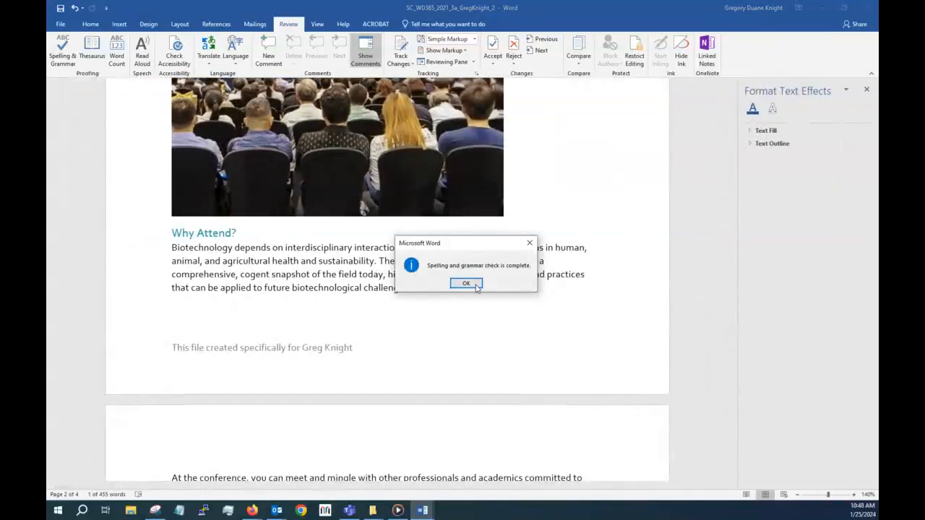
{"action": "left_click", "coordinate": [465, 283]}
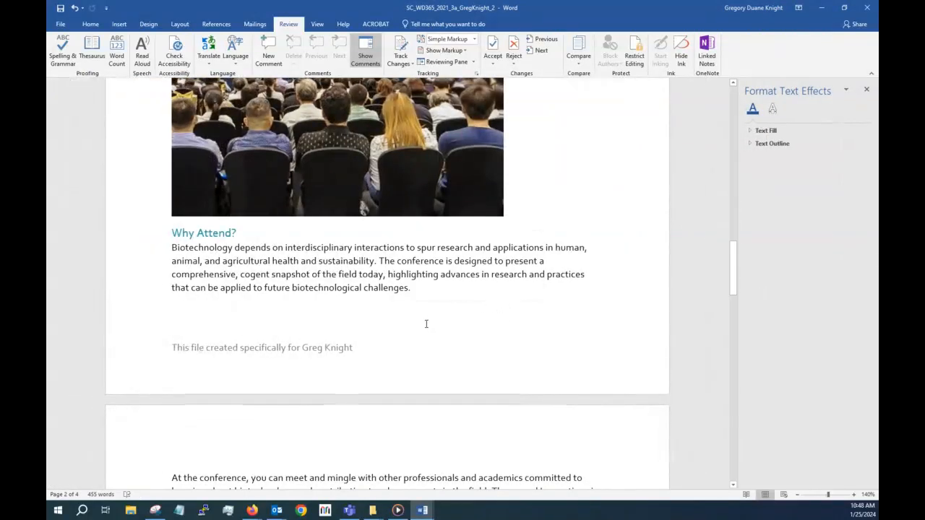
{"action": "left_click", "coordinate": [60, 10]}
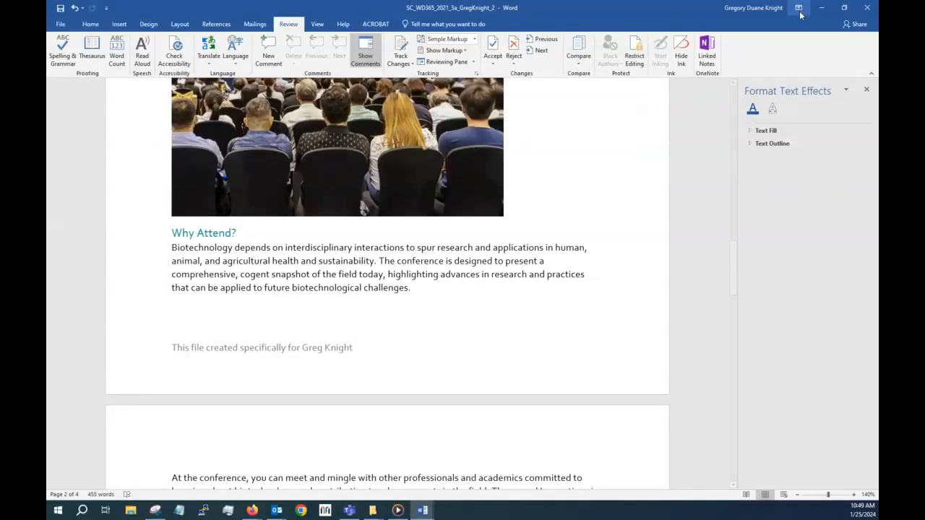
Switch to the MindTap project page in Firefox and stay signed in
{"action": "left_click", "coordinate": [821, 7]}
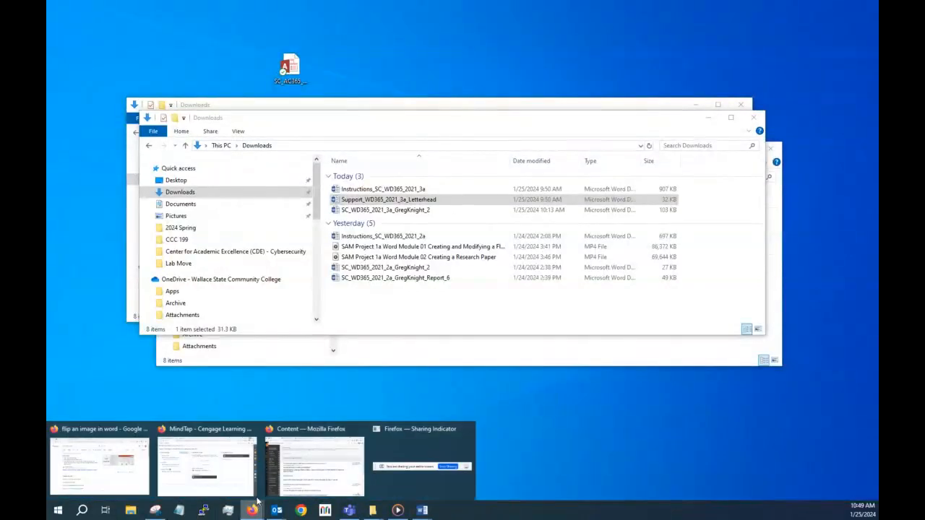
{"action": "left_click", "coordinate": [208, 460]}
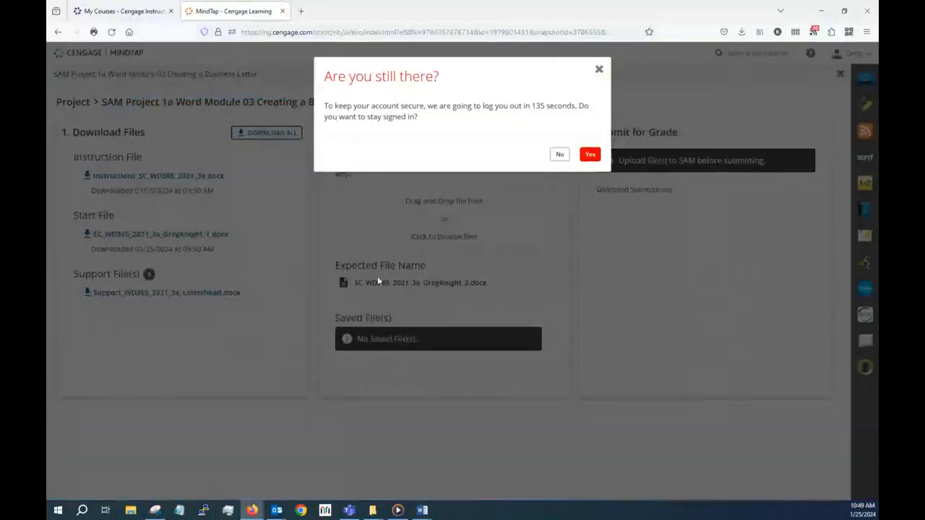
{"action": "left_click", "coordinate": [591, 158]}
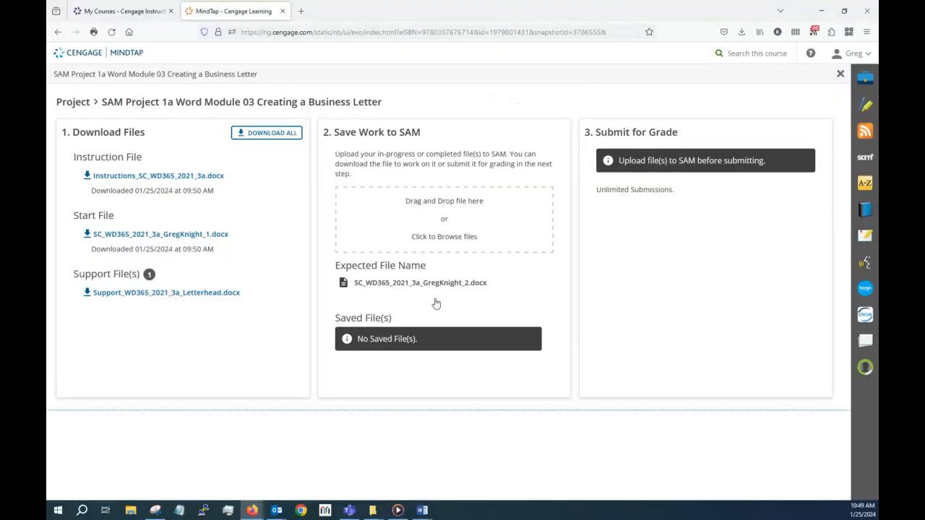
Upload the completed SC_WD365_2021_3a project document from Downloads to SAM and submit it for grading
{"action": "left_click", "coordinate": [426, 228]}
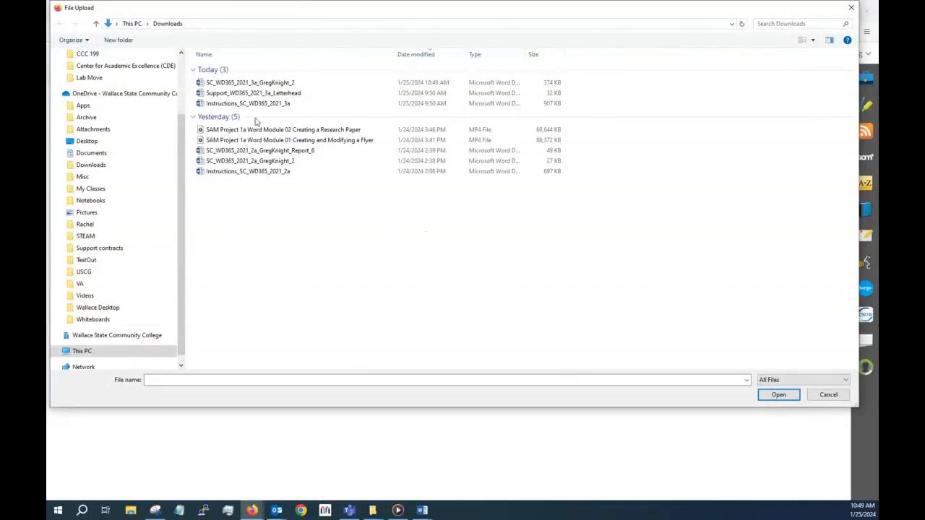
{"action": "left_click", "coordinate": [250, 82]}
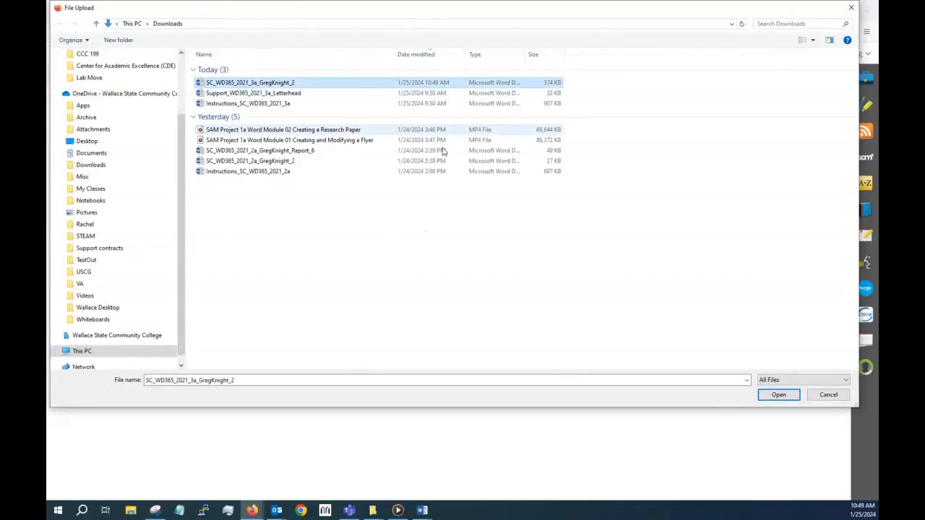
{"action": "left_click", "coordinate": [778, 394]}
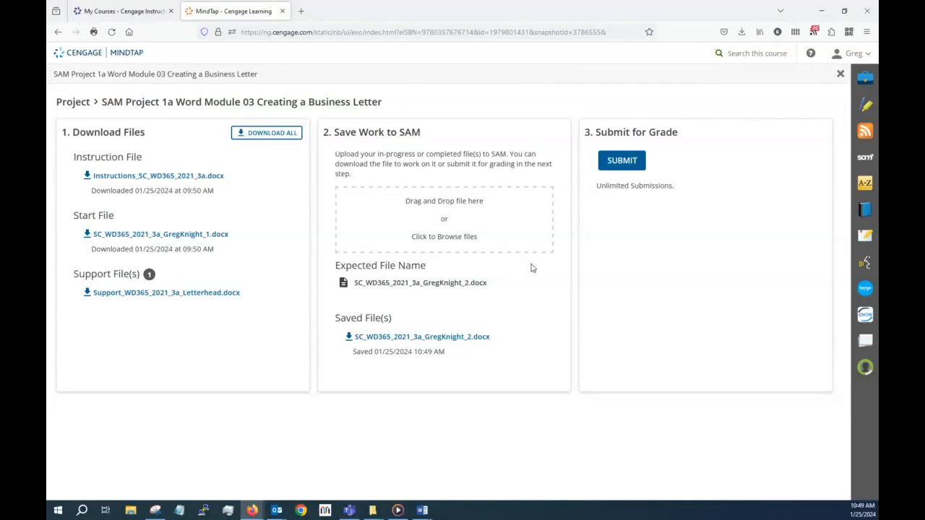
{"action": "left_click", "coordinate": [612, 165]}
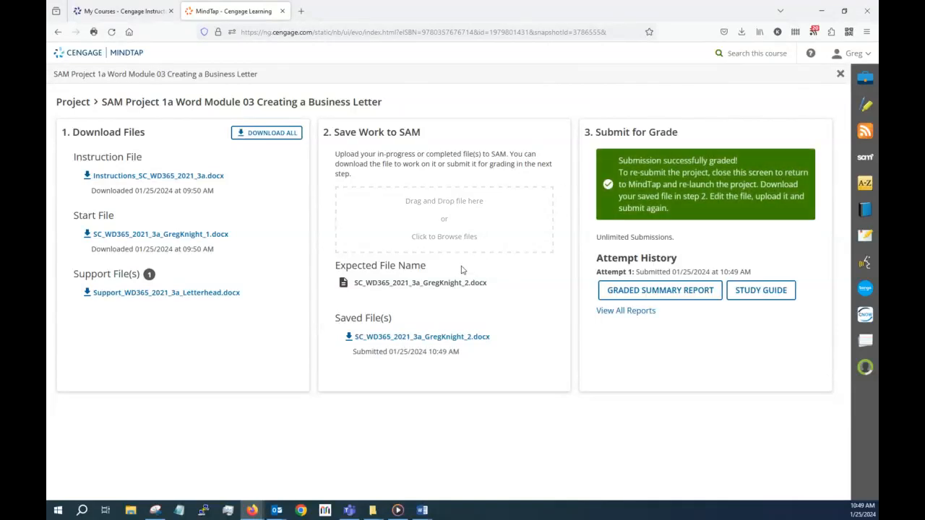